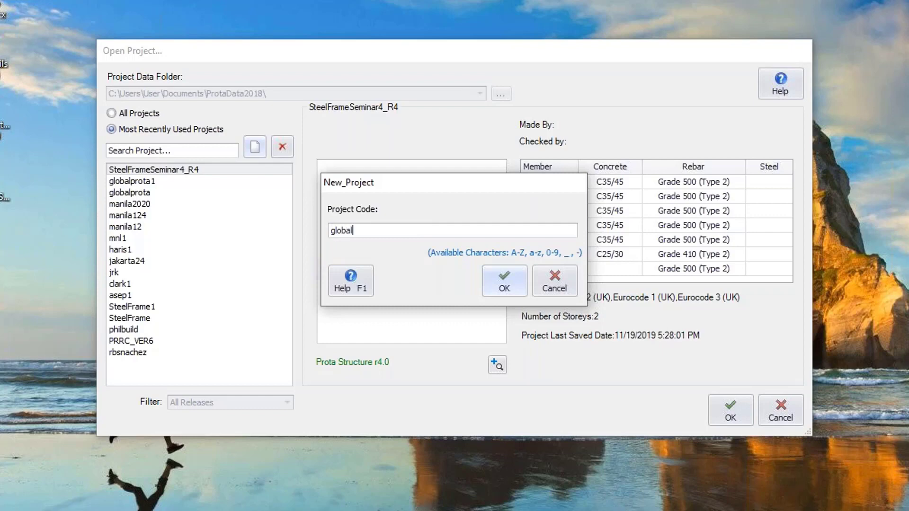
Step: Create a new project with the code globalreachout and import the Philippines (ACI318, NSCP2015) template settings
{"action": "type", "text": "reachour"}
{"action": "key", "text": "BackSpace"}
{"action": "type", "text": "t"}
{"action": "left_click", "coordinate": [488, 283]}
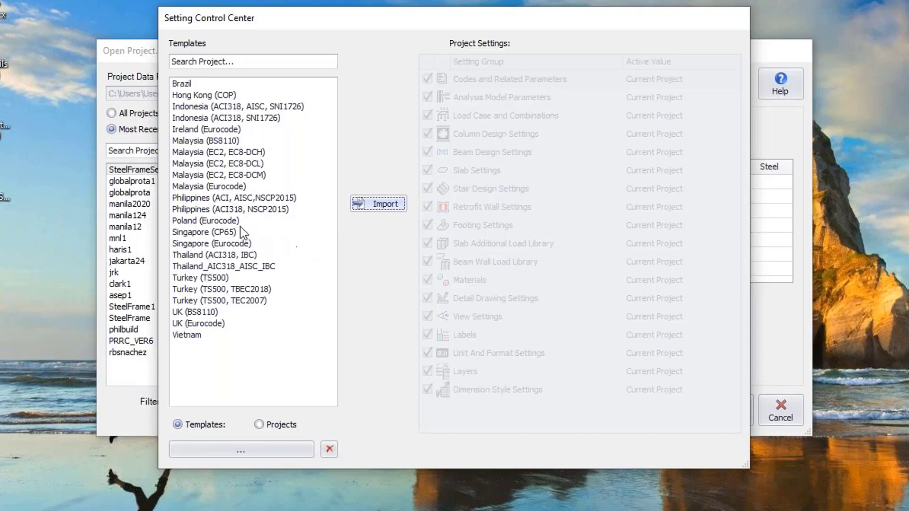
{"action": "left_click", "coordinate": [212, 213]}
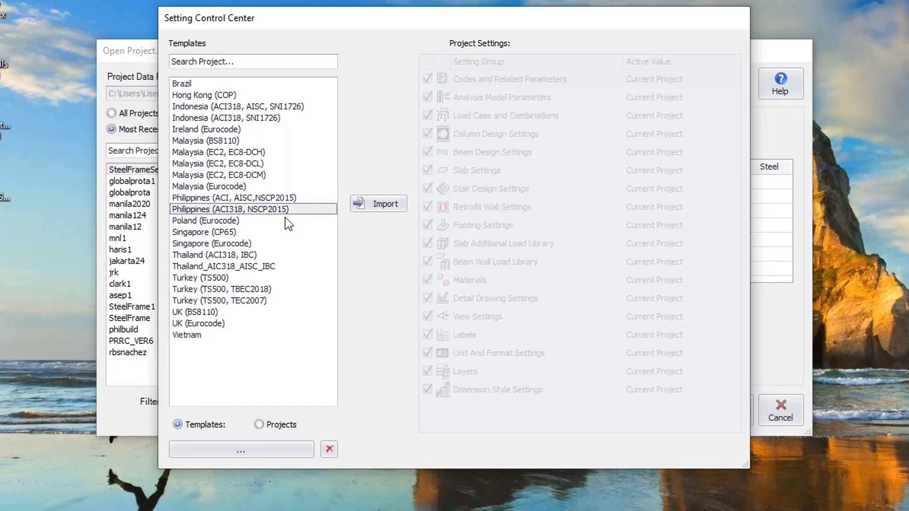
{"action": "left_click", "coordinate": [373, 204]}
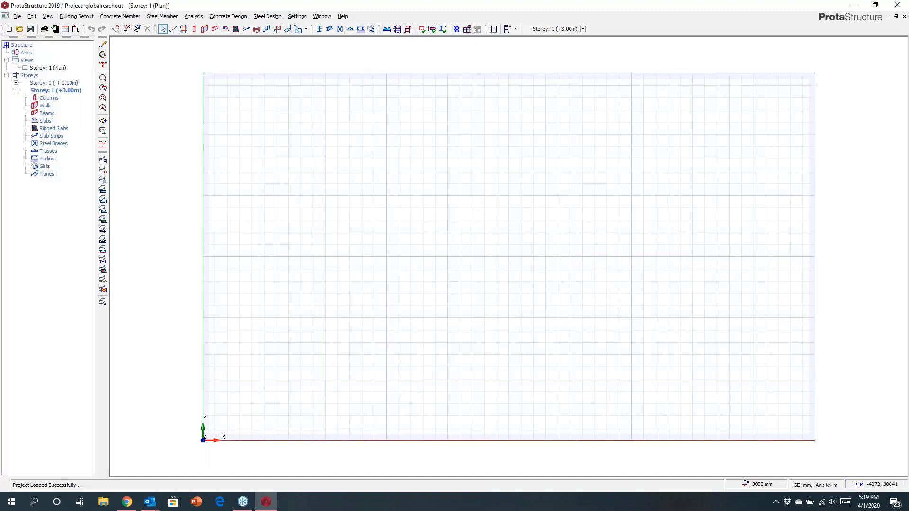
{"action": "left_click", "coordinate": [17, 17]}
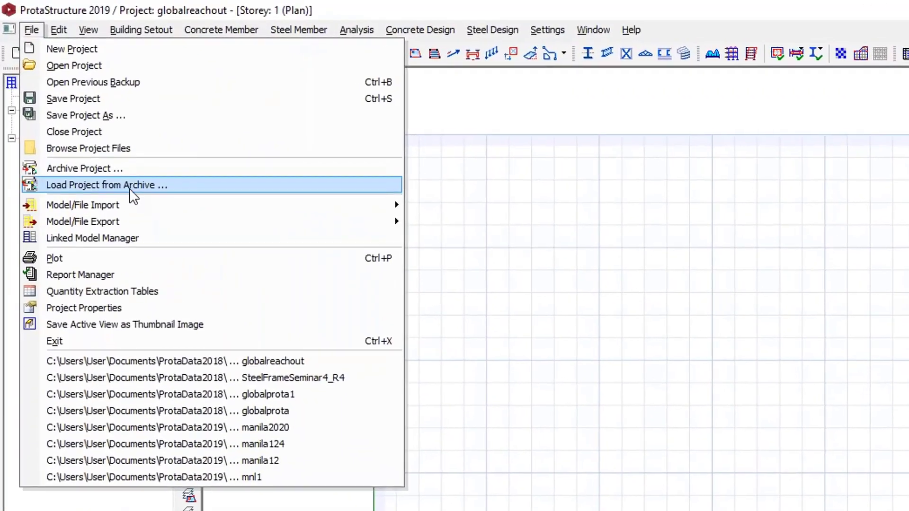
{"action": "mouse_move", "coordinate": [103, 156]}
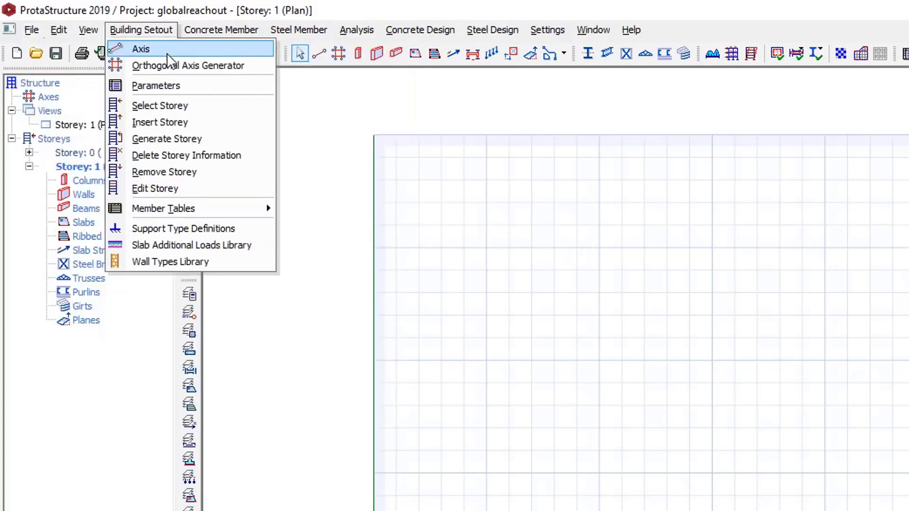
Step: Generate an orthogonal axis grid with Dir-2 axis spacings of 5000,3000,4000,6000,2000, keeping the other generator values
{"action": "left_click", "coordinate": [166, 53]}
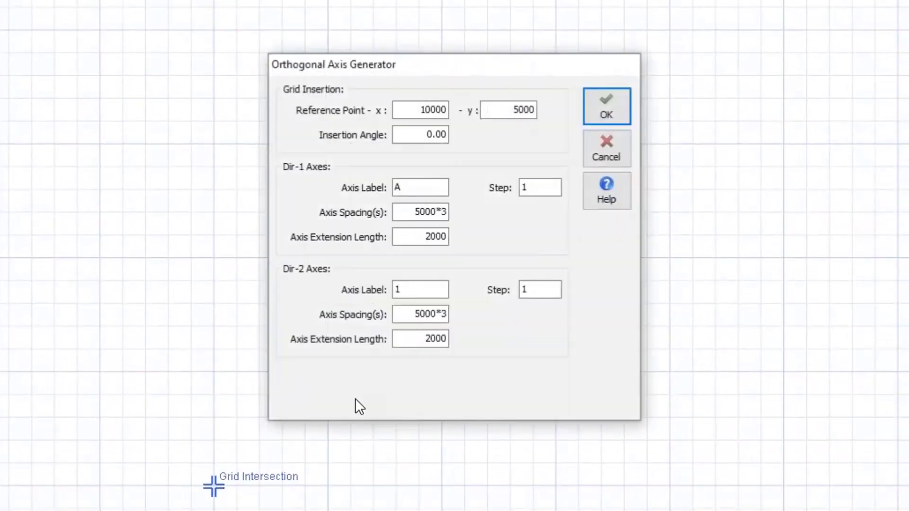
{"action": "left_click_drag", "start_coordinate": [412, 315], "coordinate": [476, 326]}
{"action": "type", "text": "5000,3000,600"}
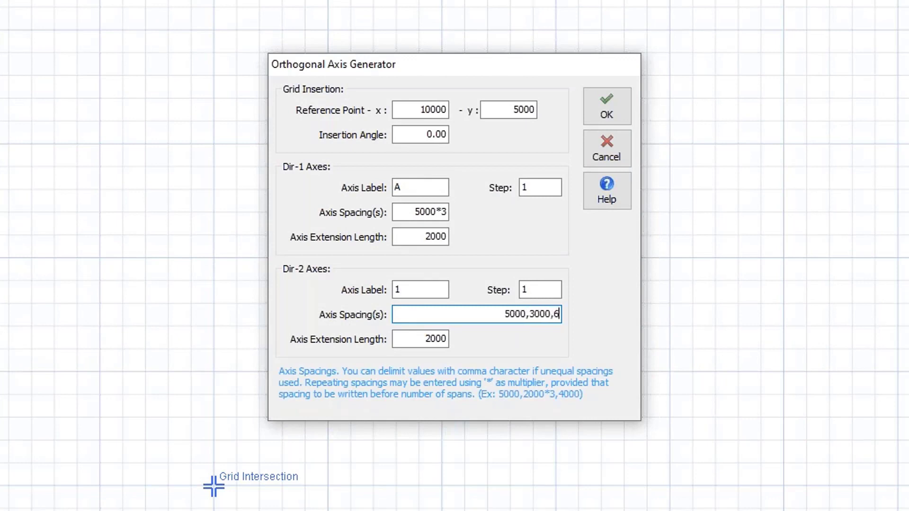
{"action": "key", "text": "BackSpace"}
{"action": "key", "text": "BackSpace"}
{"action": "key", "text": "BackSpace"}
{"action": "type", "text": "4000,6000,2000"}
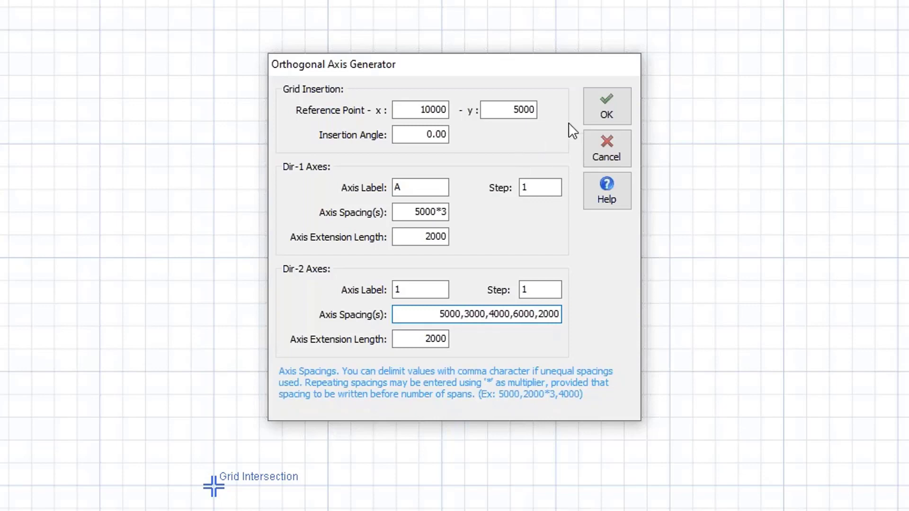
{"action": "left_click", "coordinate": [588, 117]}
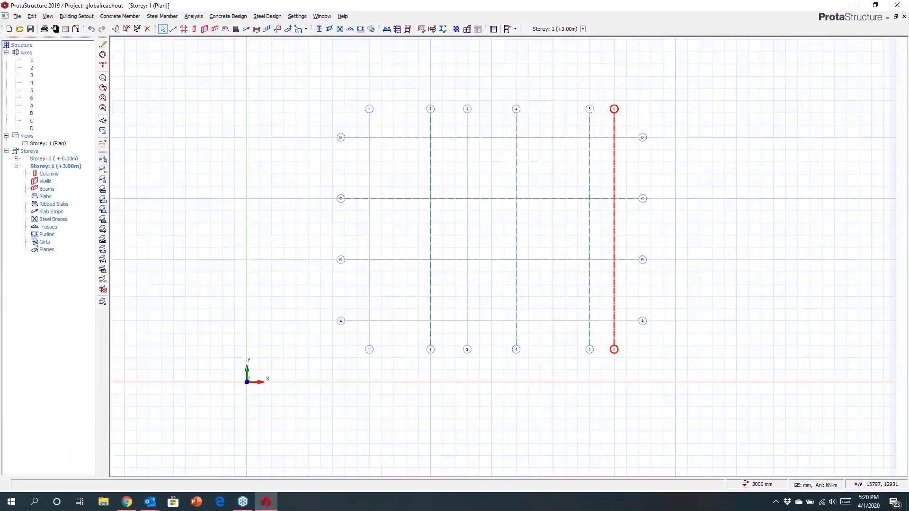
Step: Open the properties of straight axis 1 and delete that axis
{"action": "right_click", "coordinate": [369, 243]}
{"action": "left_click", "coordinate": [396, 252]}
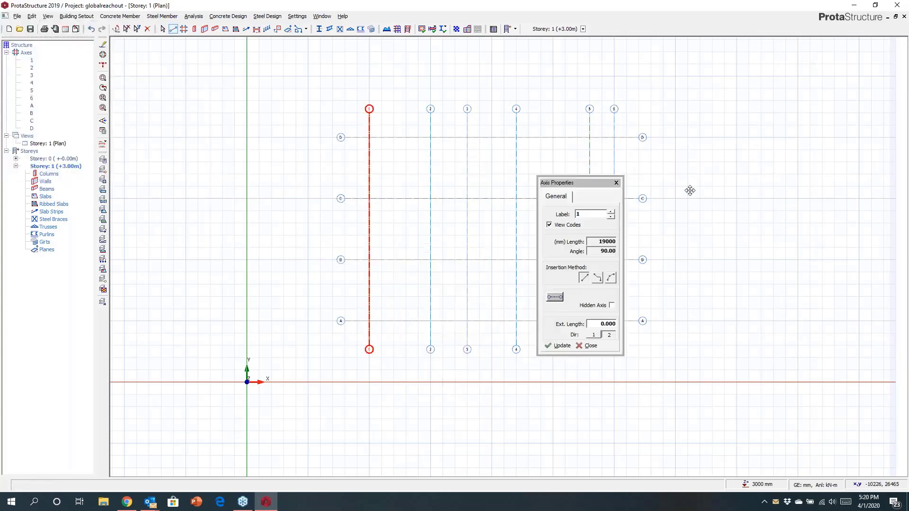
{"action": "left_click_drag", "start_coordinate": [690, 190], "coordinate": [777, 197]}
{"action": "key", "text": "Delete"}
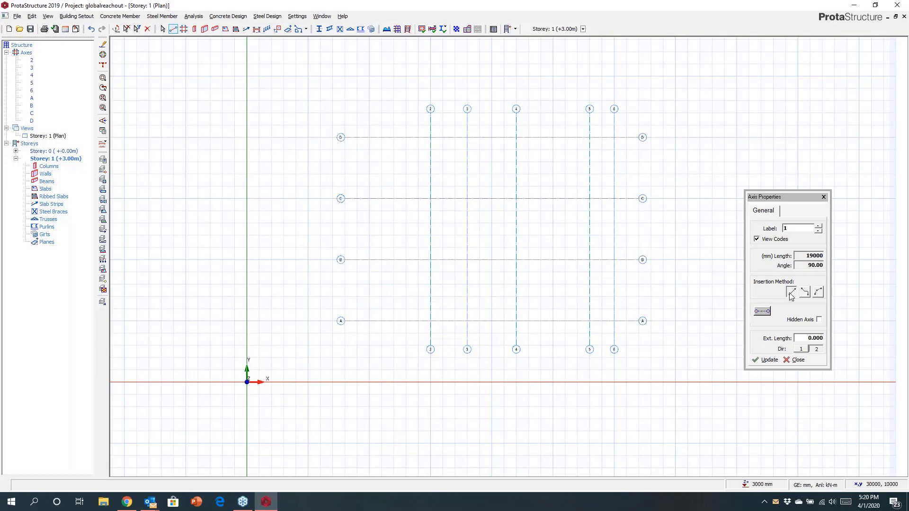
Step: Draw axis 1 as an arc between the deleted axis's end points with a mid-point offset of -1500 mm
{"action": "scroll", "coordinate": [377, 170], "scroll_direction": "up", "scroll_amount": 3}
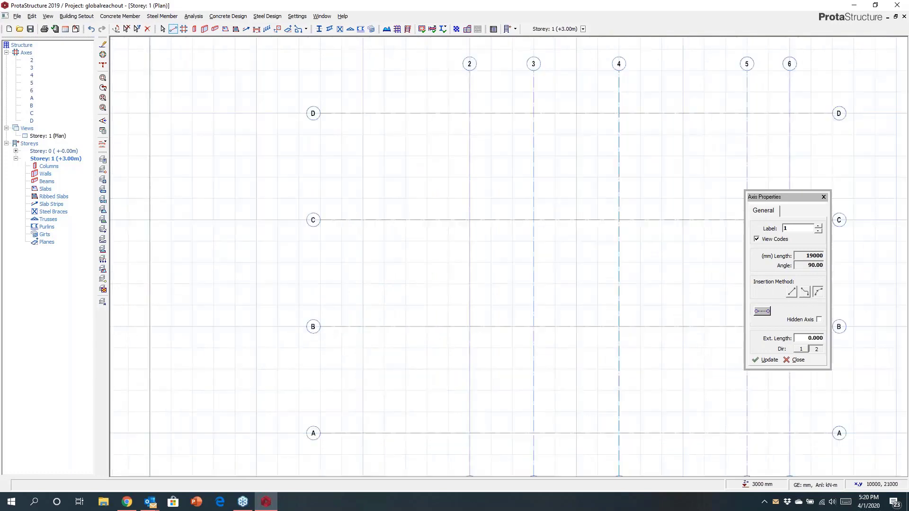
{"action": "left_click", "coordinate": [361, 63]}
{"action": "middle_click_drag", "start_coordinate": [420, 307], "coordinate": [406, 198]}
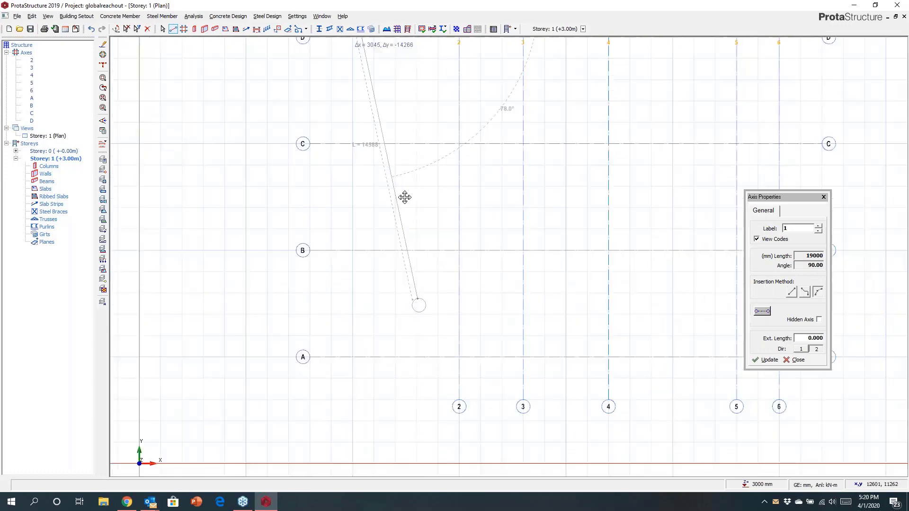
{"action": "middle_click_drag", "start_coordinate": [422, 272], "coordinate": [451, 331]}
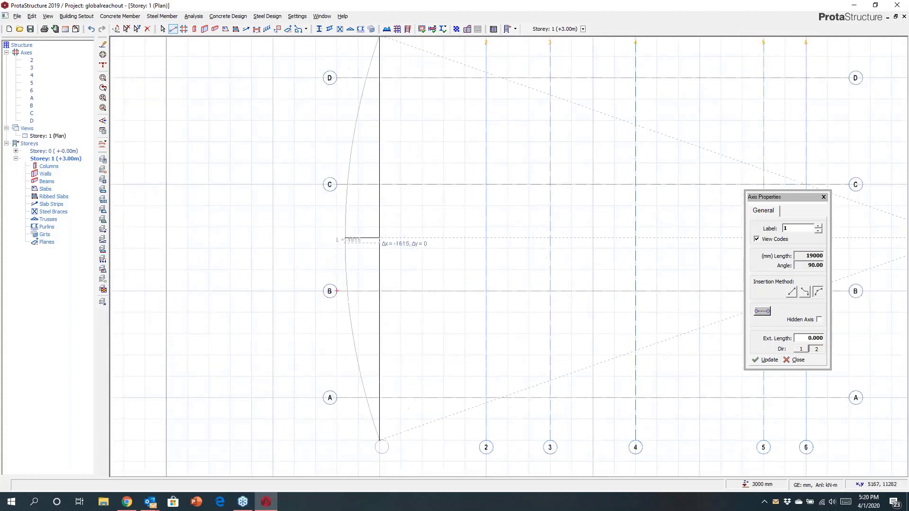
{"action": "mouse_move", "coordinate": [431, 237]}
{"action": "type", "text": "-1500"}
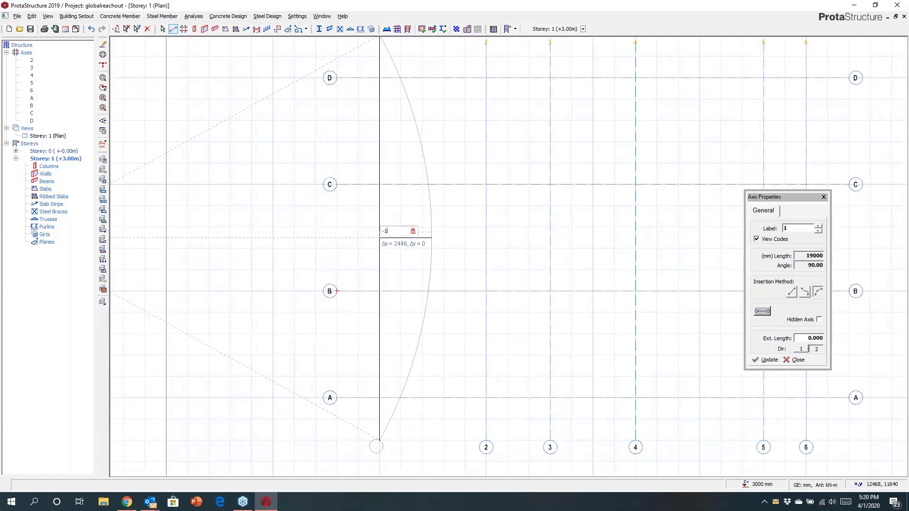
{"action": "key", "text": "Return"}
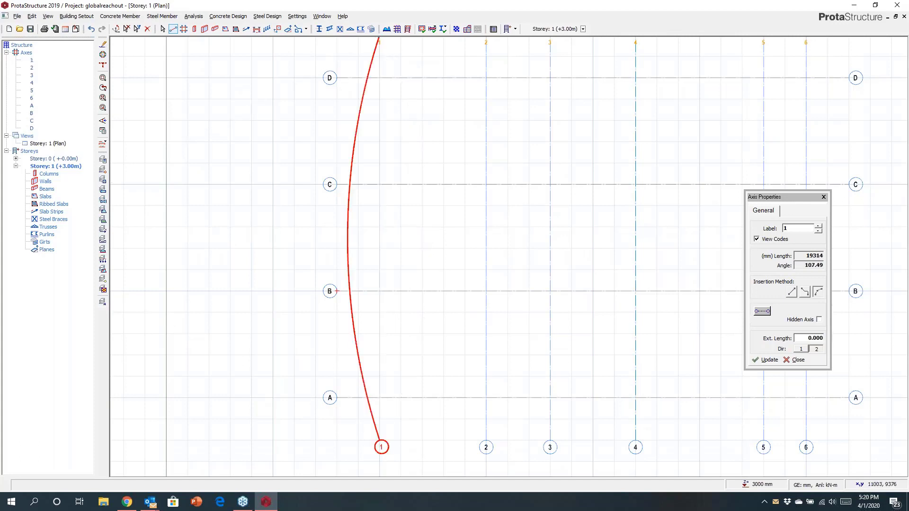
{"action": "scroll", "coordinate": [392, 304], "scroll_direction": "down", "scroll_amount": 1}
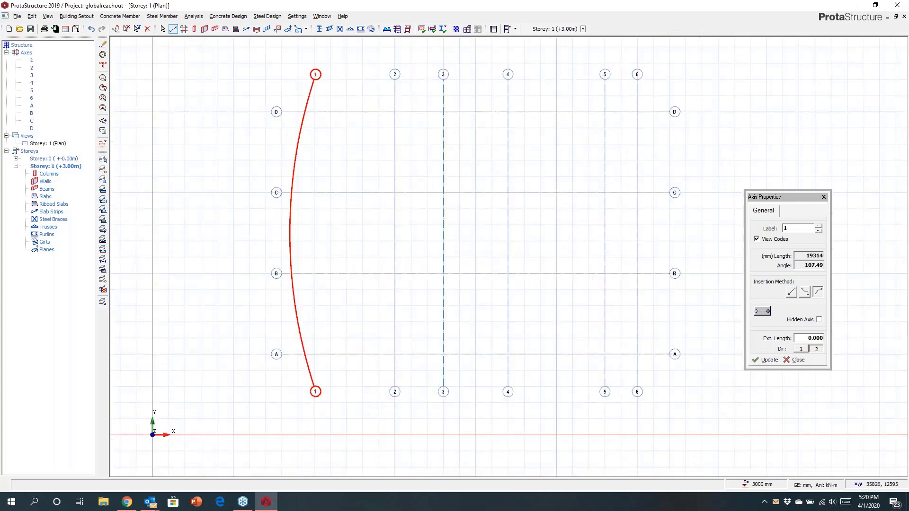
{"action": "left_click", "coordinate": [824, 197]}
{"action": "key", "text": "Escape"}
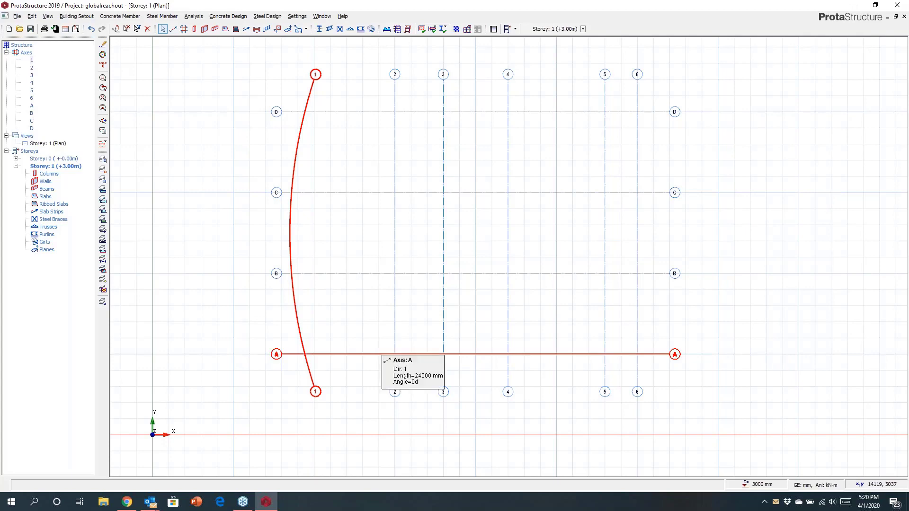
Step: Replace straight axis A with a polyline axis that rises 2000 mm between axes 3 and 4 and runs level to 32000, 7000
{"action": "right_click", "coordinate": [384, 354]}
{"action": "left_click", "coordinate": [422, 206]}
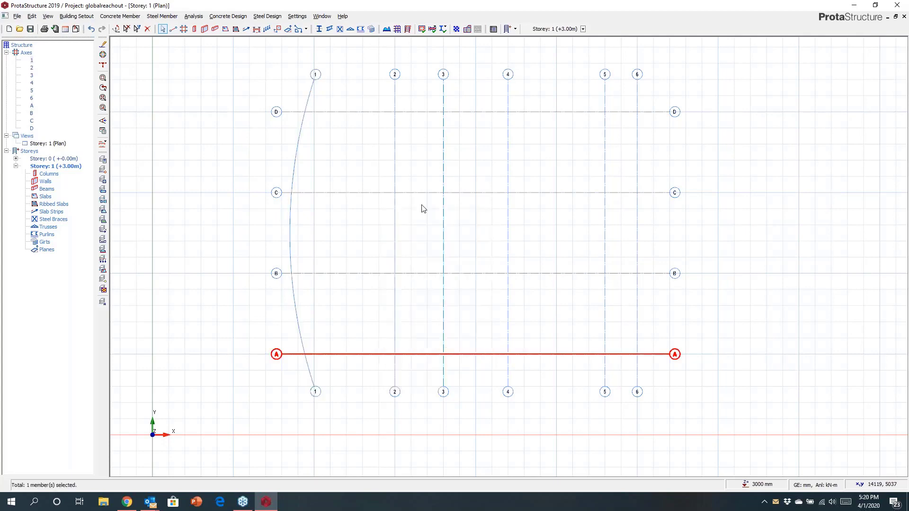
{"action": "left_click", "coordinate": [804, 292]}
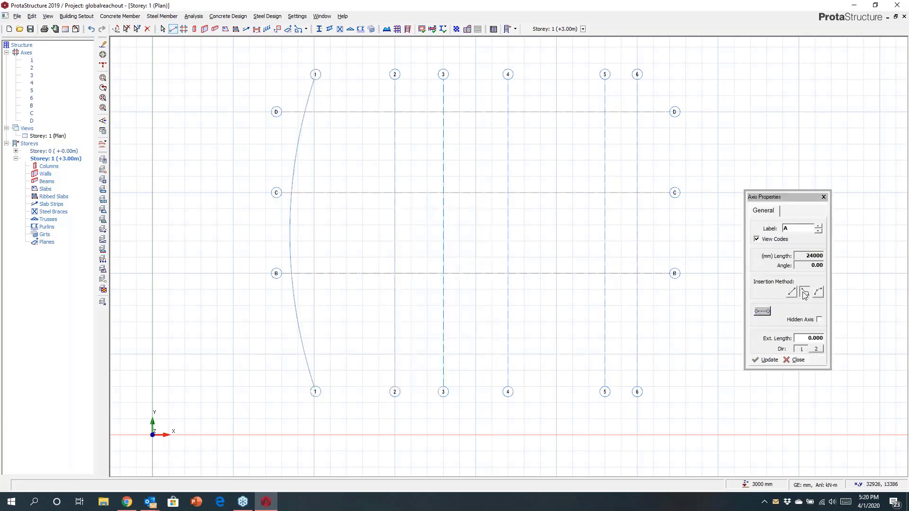
{"action": "scroll", "coordinate": [275, 340], "scroll_direction": "up", "scroll_amount": 2}
{"action": "left_click", "coordinate": [277, 358]}
{"action": "left_click", "coordinate": [497, 361]}
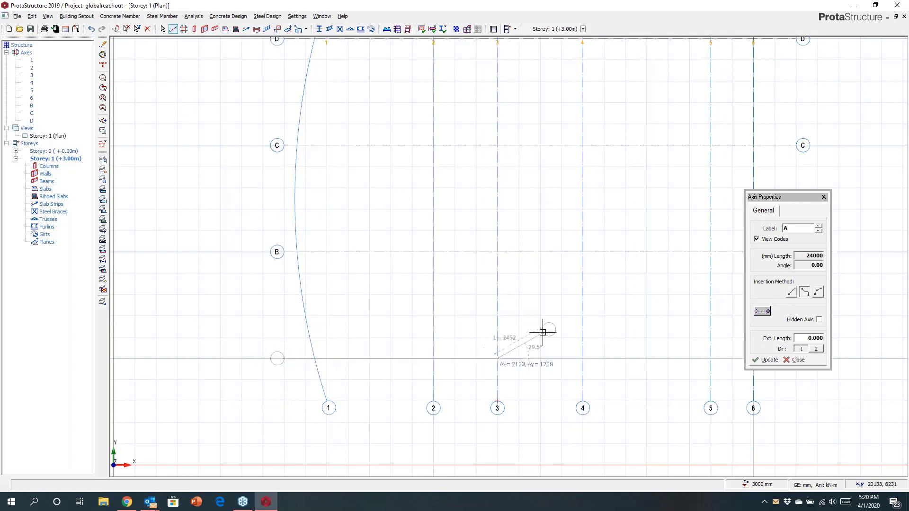
{"action": "middle_click_drag", "start_coordinate": [541, 331], "coordinate": [455, 309]}
{"action": "left_click", "coordinate": [496, 292]}
{"action": "middle_click_drag", "start_coordinate": [601, 300], "coordinate": [458, 279]}
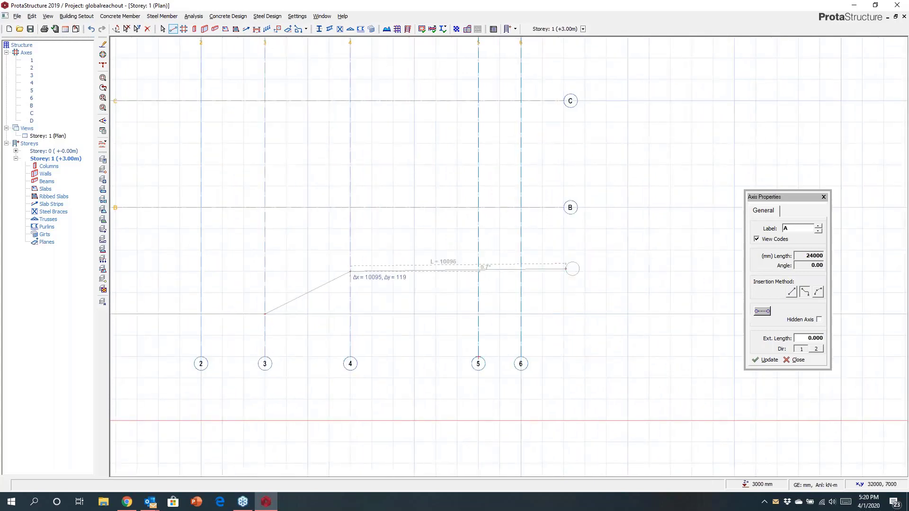
{"action": "left_click", "coordinate": [563, 271]}
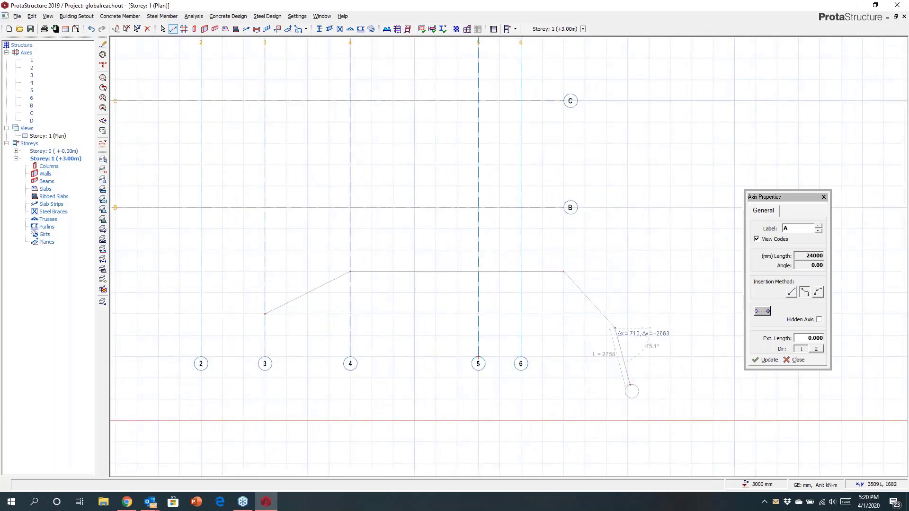
{"action": "left_click", "coordinate": [652, 383]}
{"action": "left_click", "coordinate": [684, 286]}
{"action": "left_click", "coordinate": [637, 226]}
{"action": "left_click", "coordinate": [671, 202]}
{"action": "key", "text": "Escape"}
{"action": "key", "text": "Escape"}
{"action": "key", "text": "Escape"}
{"action": "key", "text": "Escape"}
{"action": "key", "text": "Escape"}
Step: Finish the polyline for axis A
{"action": "key", "text": "Return"}
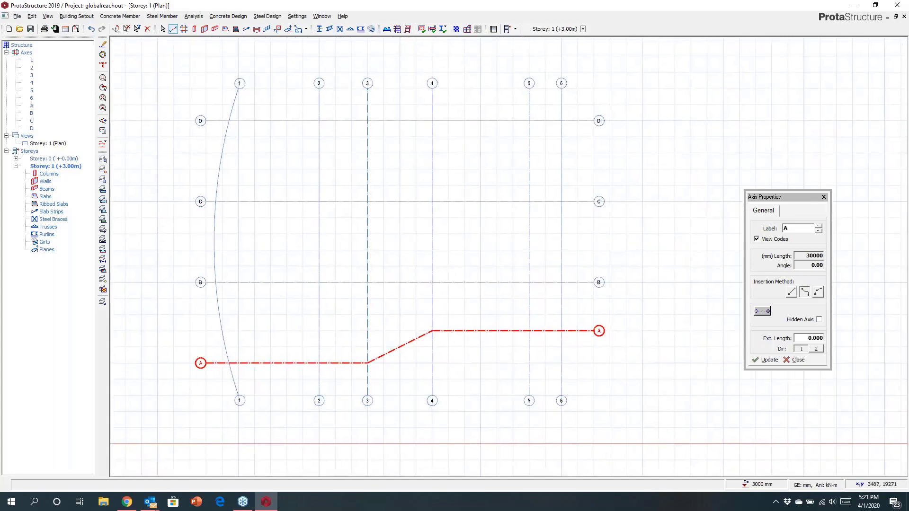
Step: Insert 500 x 250 mm columns on axis D at its intersections with axes 5, 2 and 3
{"action": "left_click", "coordinate": [194, 29]}
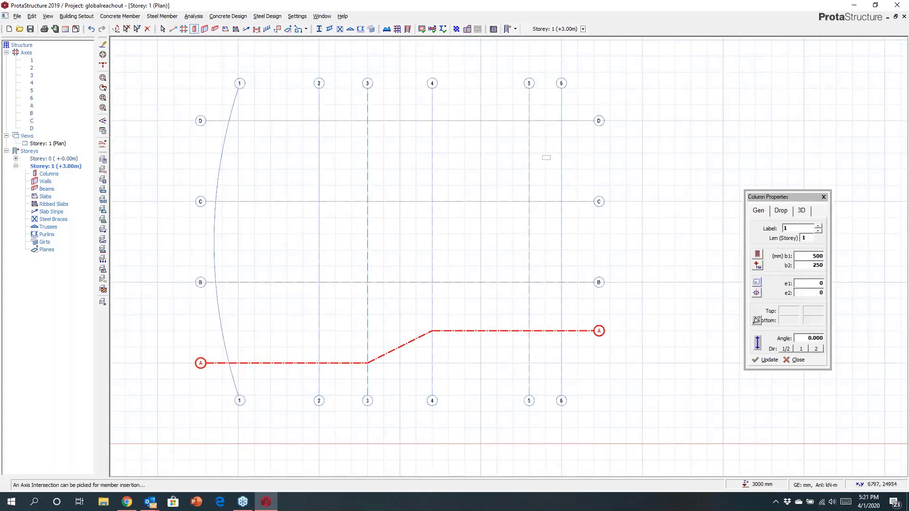
{"action": "scroll", "coordinate": [514, 125], "scroll_direction": "up", "scroll_amount": 5}
{"action": "scroll", "coordinate": [585, 218], "scroll_direction": "up", "scroll_amount": 2}
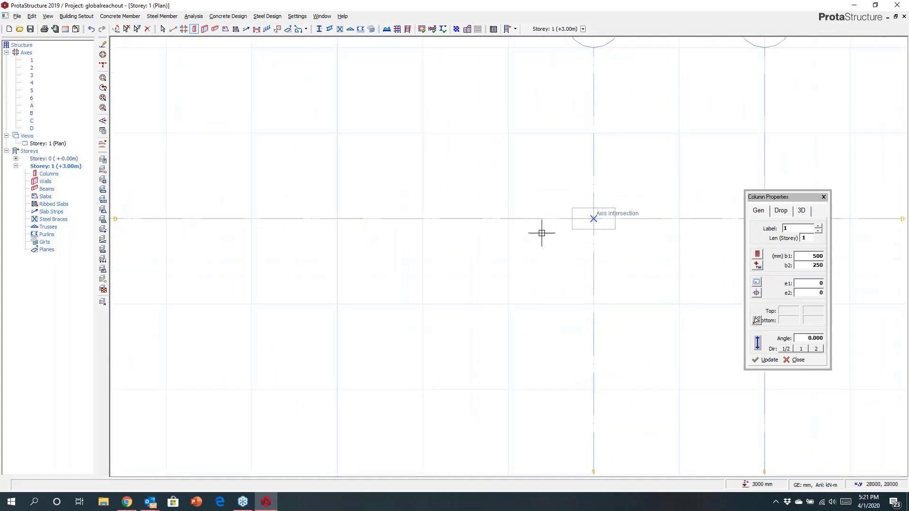
{"action": "left_click", "coordinate": [546, 233]}
{"action": "scroll", "coordinate": [578, 209], "scroll_direction": "down", "scroll_amount": 4}
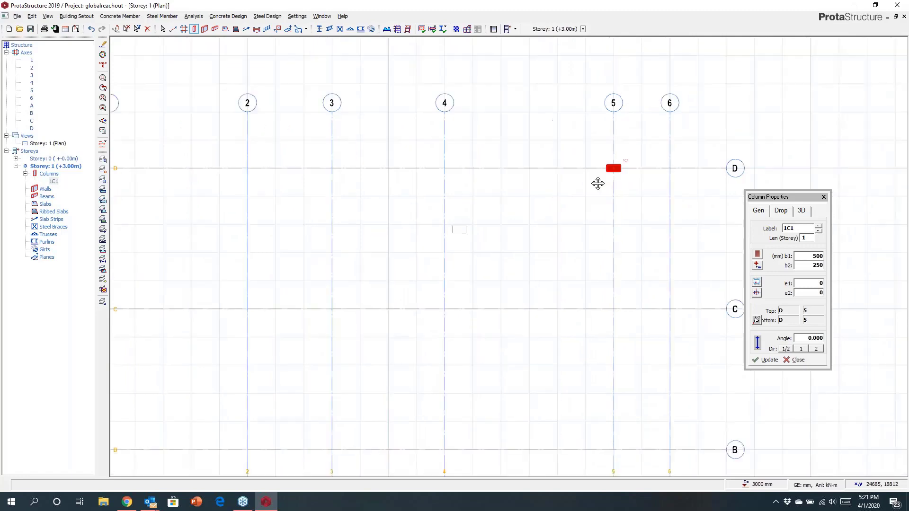
{"action": "left_click_drag", "start_coordinate": [346, 115], "coordinate": [482, 190]}
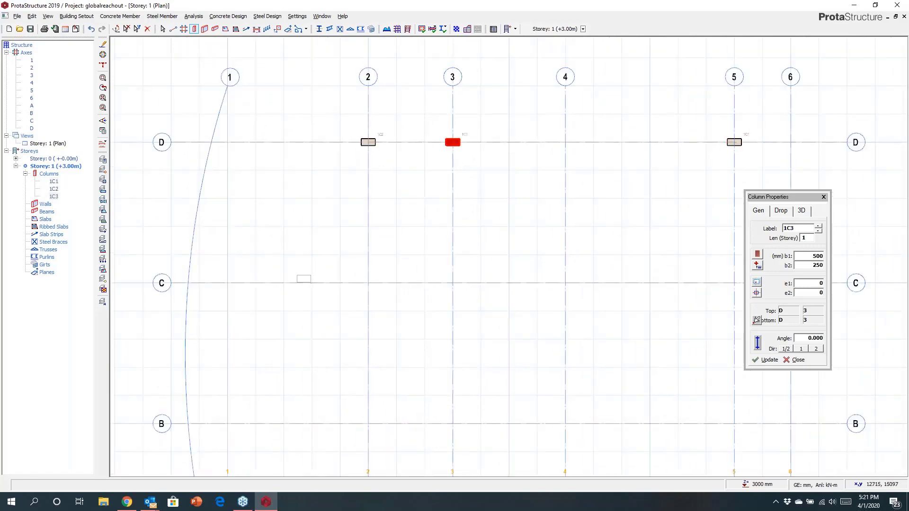
Step: Insert columns with b1 250 mm and b2 500 mm, oriented to direction 2, where curved axis 1 crosses axes A to D
{"action": "scroll", "coordinate": [313, 286], "scroll_direction": "down", "scroll_amount": 2}
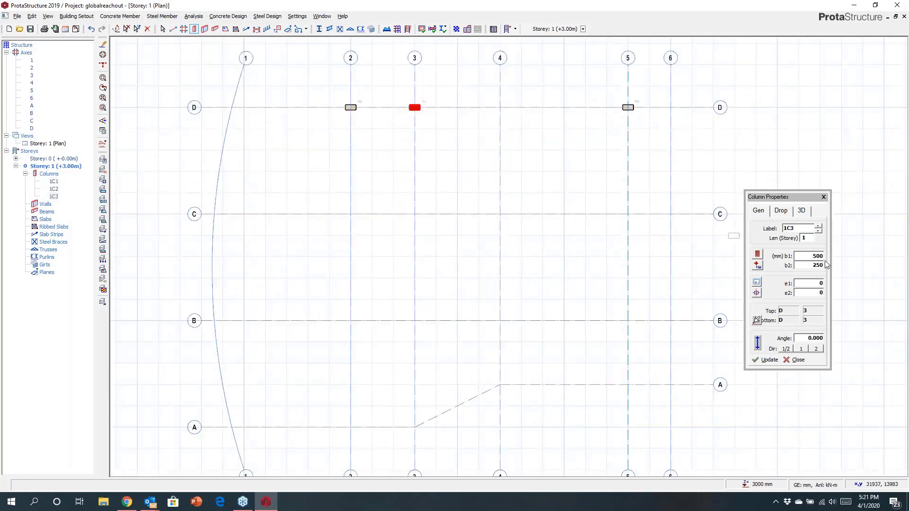
{"action": "double_click", "coordinate": [795, 256]}
{"action": "type", "text": "2"}
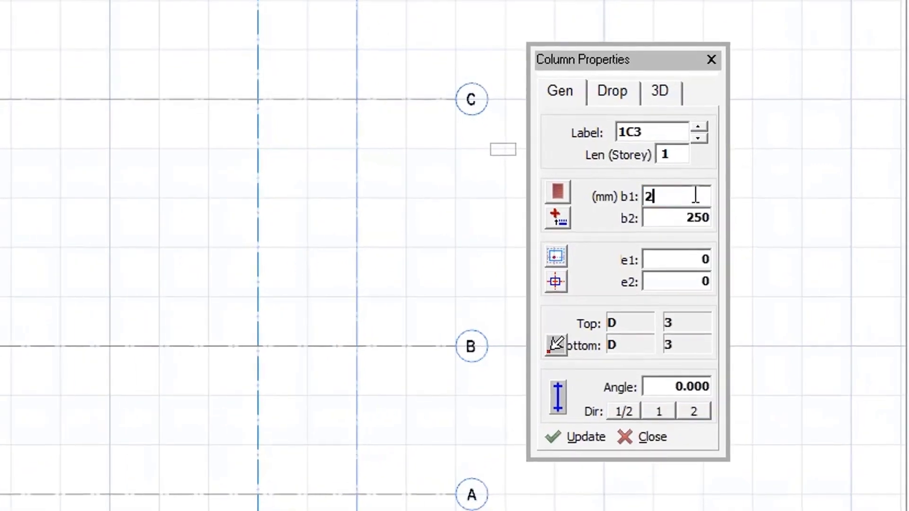
{"action": "type", "text": "0"}
{"action": "double_click", "coordinate": [695, 221]}
{"action": "type", "text": "500"}
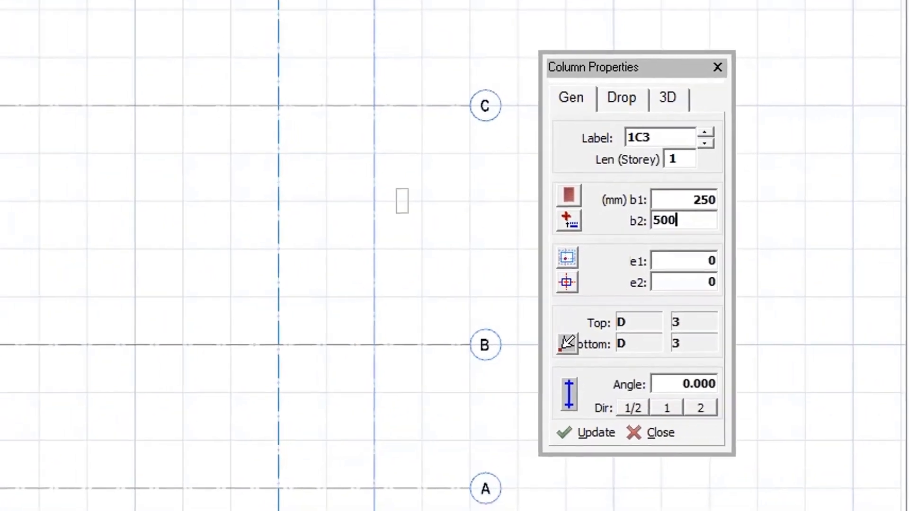
{"action": "left_click", "coordinate": [818, 352]}
{"action": "left_click_drag", "start_coordinate": [249, 116], "coordinate": [320, 400]}
{"action": "scroll", "coordinate": [305, 361], "scroll_direction": "up", "scroll_amount": 3}
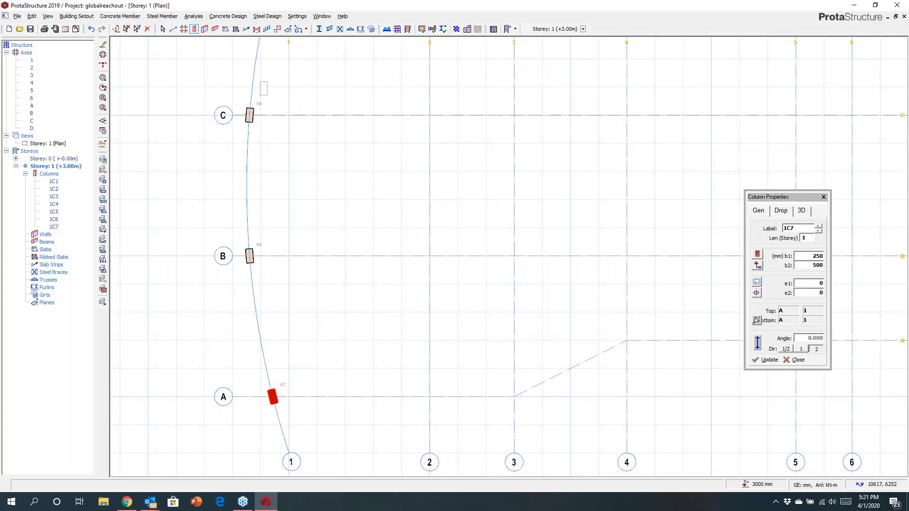
Step: Browse the steel, cold formed and composite section types available for columns
{"action": "scroll", "coordinate": [341, 284], "scroll_direction": "down", "scroll_amount": 3}
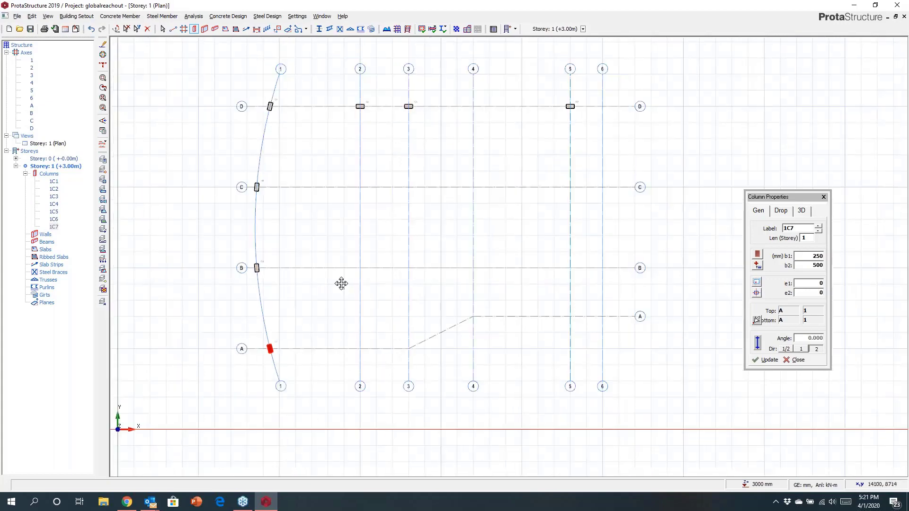
{"action": "middle_click_drag", "start_coordinate": [341, 283], "coordinate": [293, 280]}
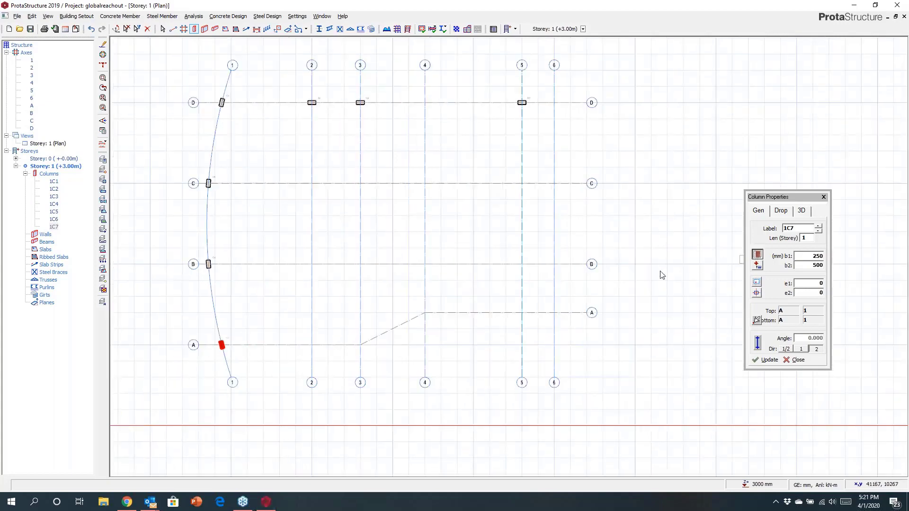
{"action": "left_click", "coordinate": [758, 254]}
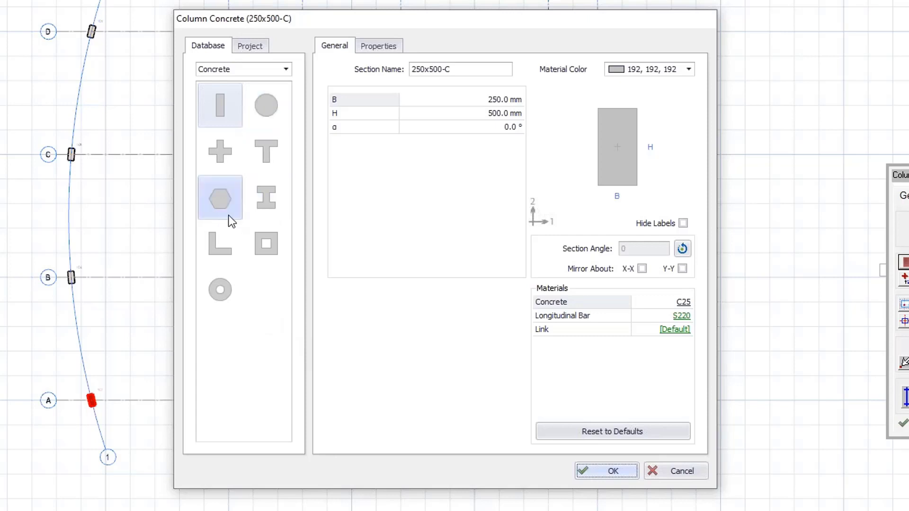
{"action": "left_click", "coordinate": [244, 75]}
{"action": "left_click", "coordinate": [236, 104]}
{"action": "left_click", "coordinate": [244, 72]}
{"action": "left_click", "coordinate": [236, 103]}
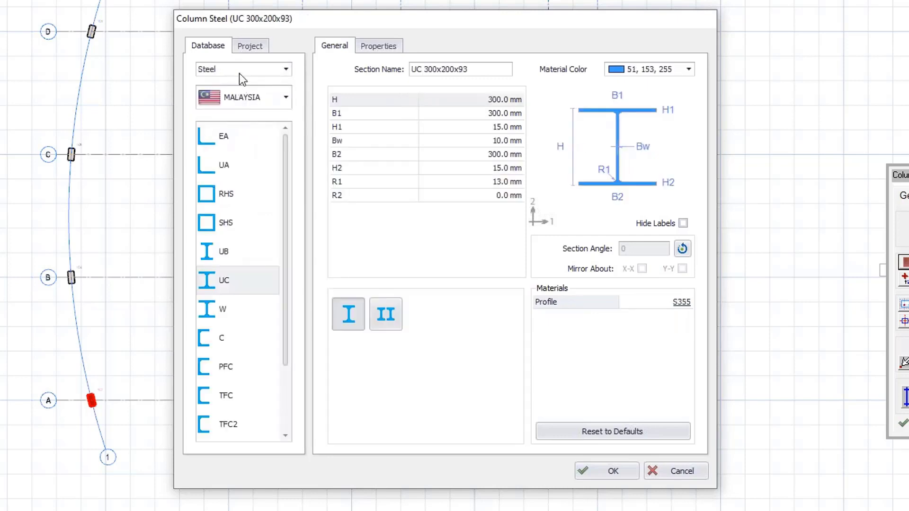
{"action": "left_click", "coordinate": [239, 75]}
{"action": "left_click", "coordinate": [223, 114]}
{"action": "left_click", "coordinate": [229, 71]}
{"action": "left_click", "coordinate": [228, 125]}
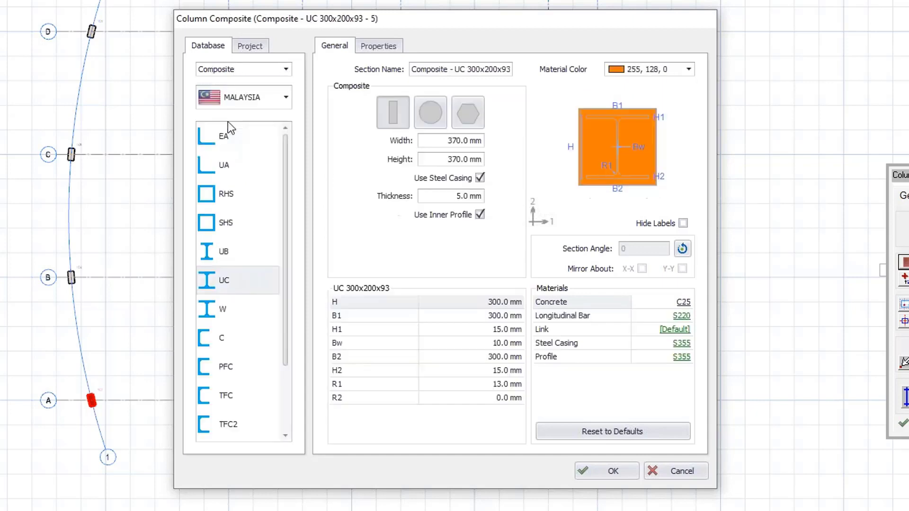
Step: Define a circular concrete column section with a diameter of 500 mm
{"action": "left_click", "coordinate": [234, 69]}
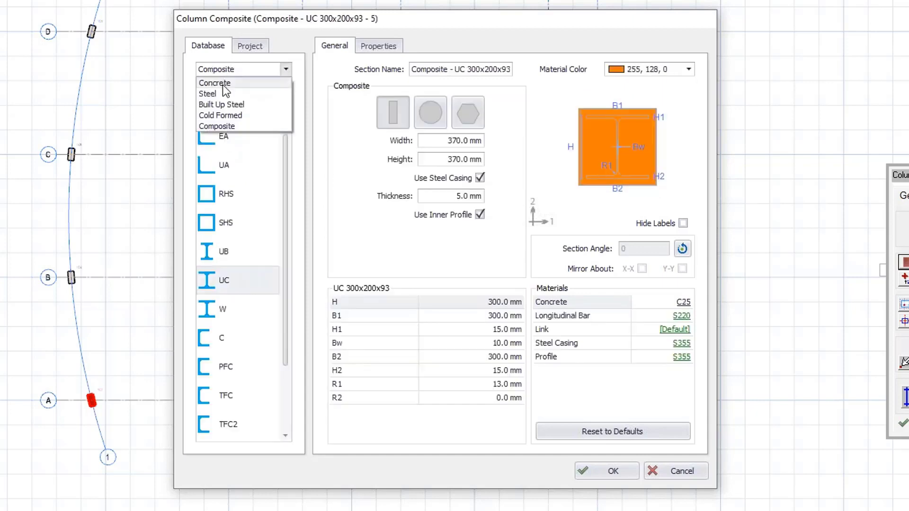
{"action": "left_click", "coordinate": [222, 84]}
{"action": "left_click", "coordinate": [265, 105]}
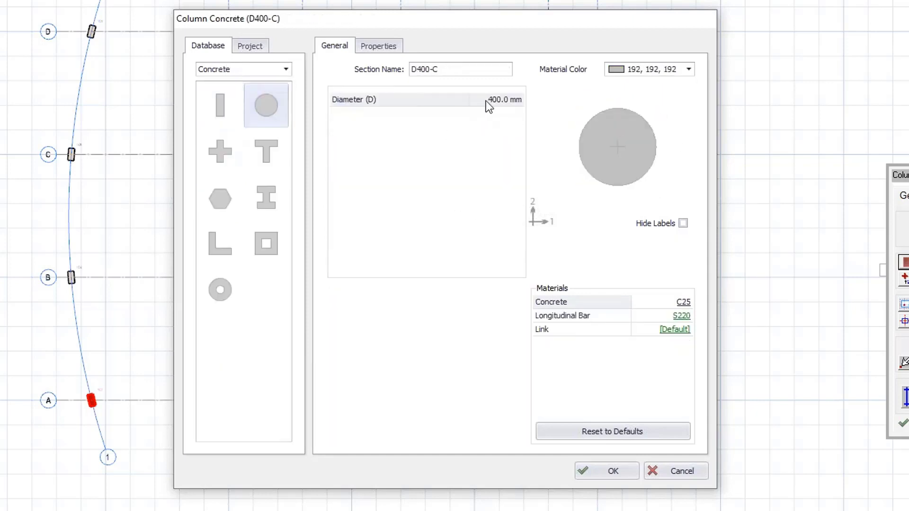
{"action": "left_click_drag", "start_coordinate": [491, 104], "coordinate": [522, 104]}
{"action": "type", "text": "500"}
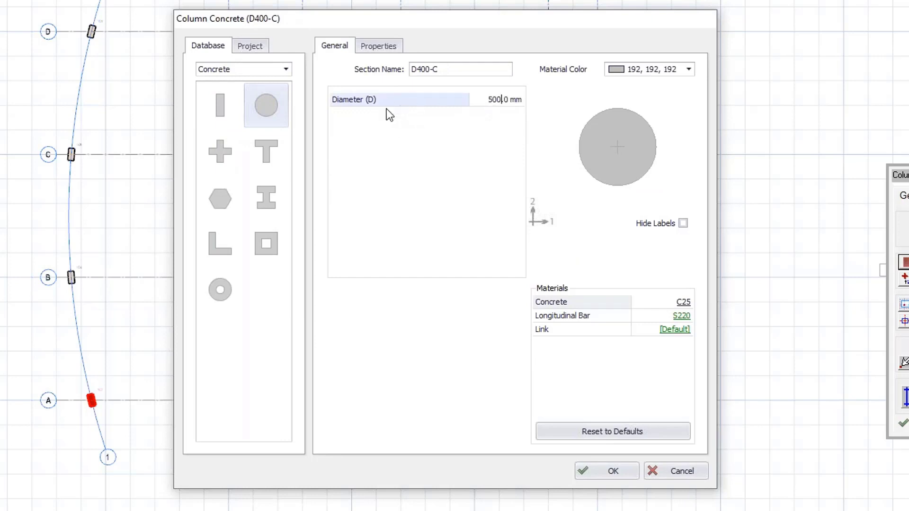
{"action": "left_click", "coordinate": [363, 49]}
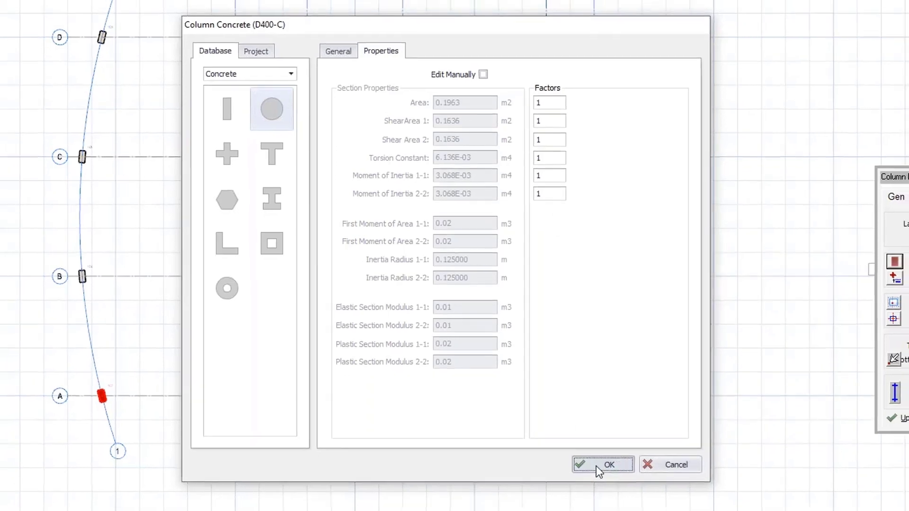
{"action": "left_click", "coordinate": [599, 469]}
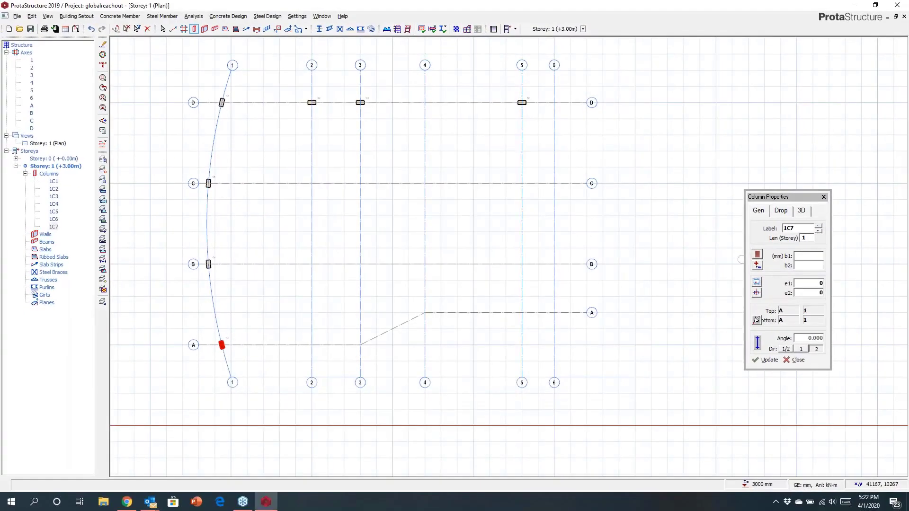
Step: Insert the 500 mm circular columns on axis A at axes 2, 3 and 5, and where axes C and 6 cross
{"action": "left_click_drag", "start_coordinate": [293, 323], "coordinate": [373, 362]}
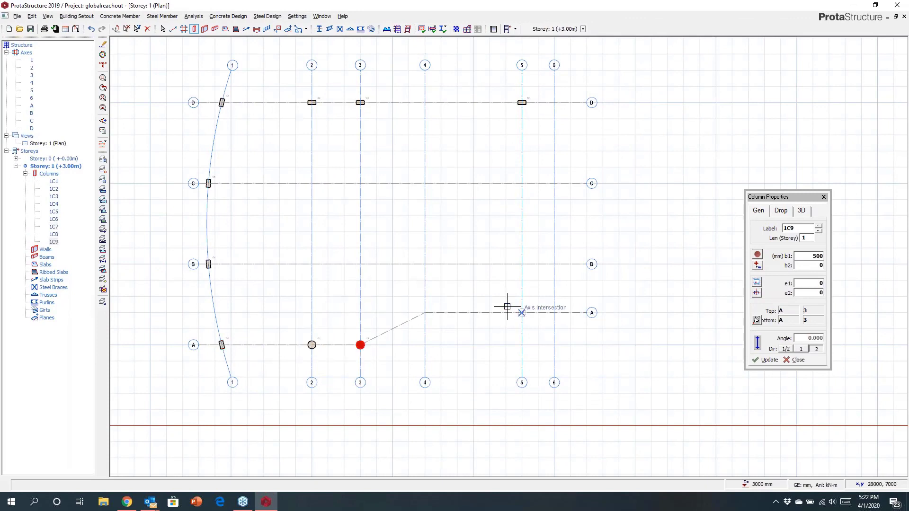
{"action": "left_click", "coordinate": [521, 312]}
{"action": "left_click", "coordinate": [555, 183]}
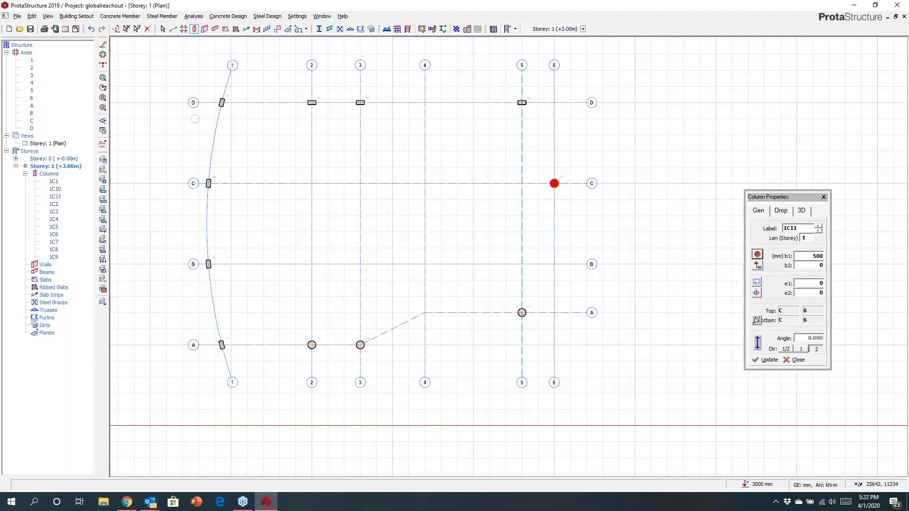
Step: Insert 250 mm walls forming a C-shaped core between axes 2, 3, B and C, and one on axis 4 from B to C
{"action": "left_click", "coordinate": [205, 29]}
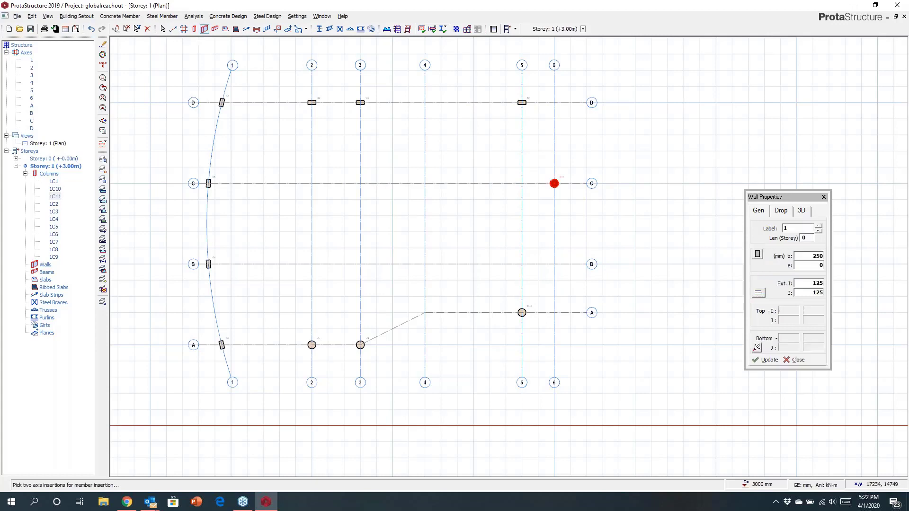
{"action": "scroll", "coordinate": [379, 180], "scroll_direction": "up", "scroll_amount": 2}
{"action": "left_click", "coordinate": [371, 181]}
{"action": "left_click", "coordinate": [286, 180]}
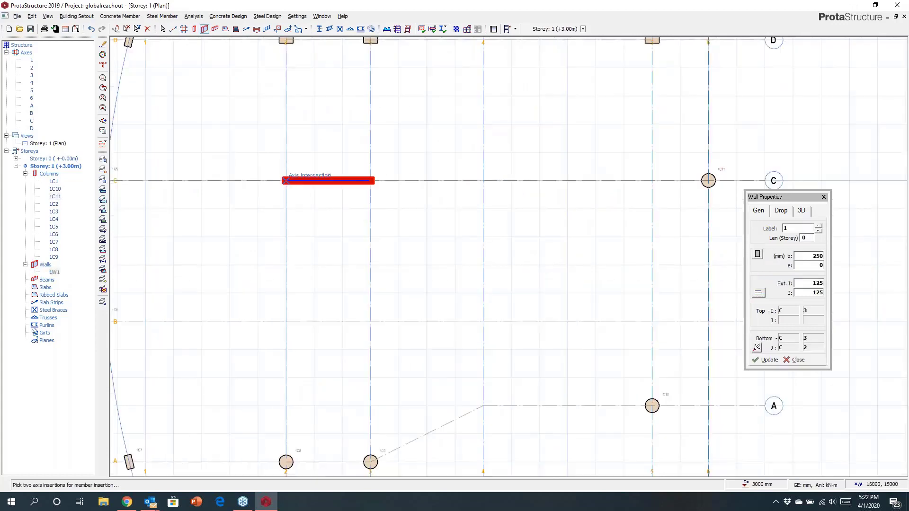
{"action": "left_click", "coordinate": [286, 322]}
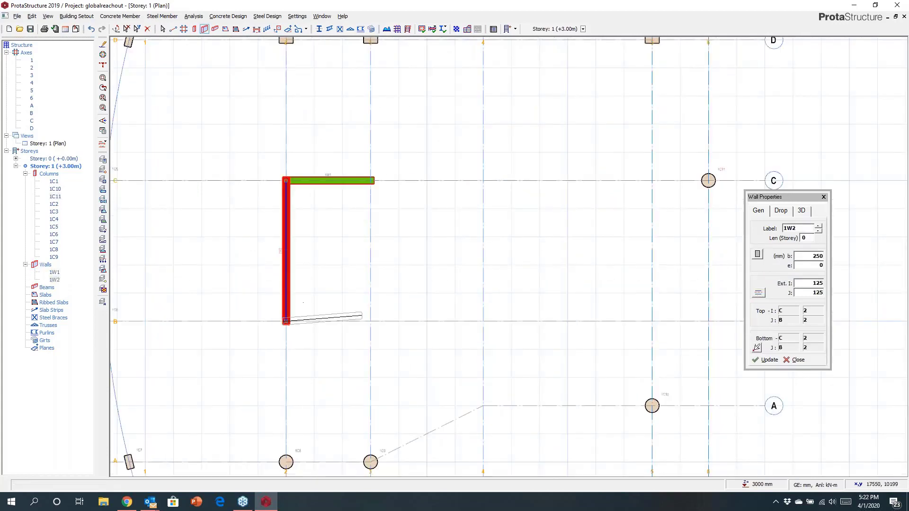
{"action": "left_click", "coordinate": [370, 321]}
{"action": "left_click", "coordinate": [483, 321]}
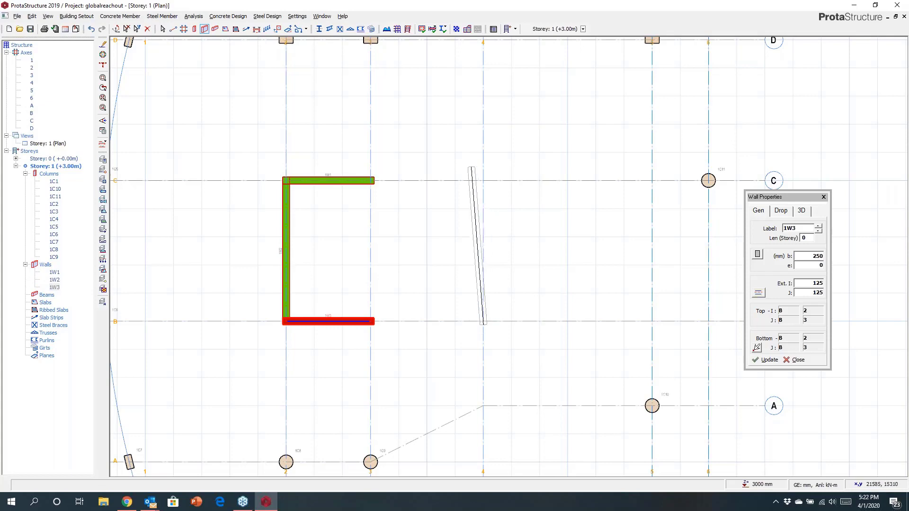
{"action": "left_click", "coordinate": [483, 180]}
Step: Insert 250 x 650 mm beams on axis D between axes 1 and 5 and along curved axis 1 between A and D
{"action": "scroll", "coordinate": [445, 260], "scroll_direction": "down", "scroll_amount": 3}
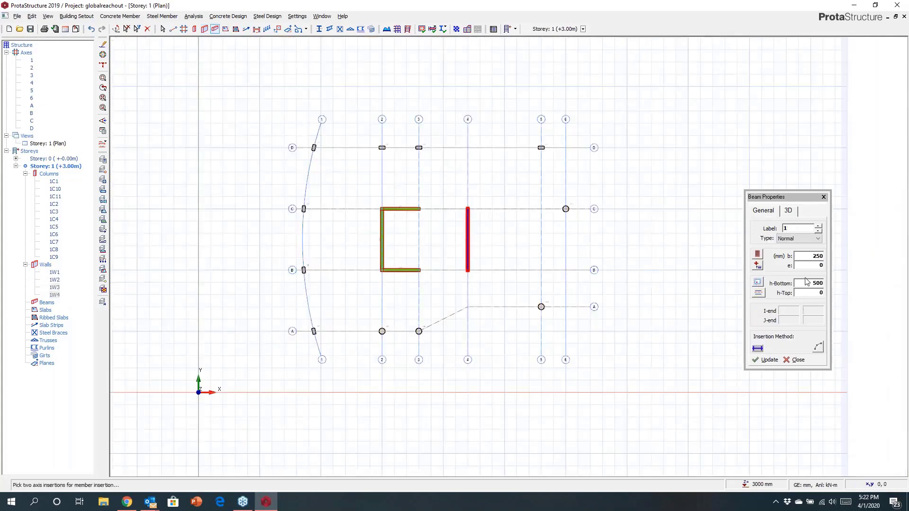
{"action": "left_click_drag", "start_coordinate": [810, 284], "coordinate": [825, 284]}
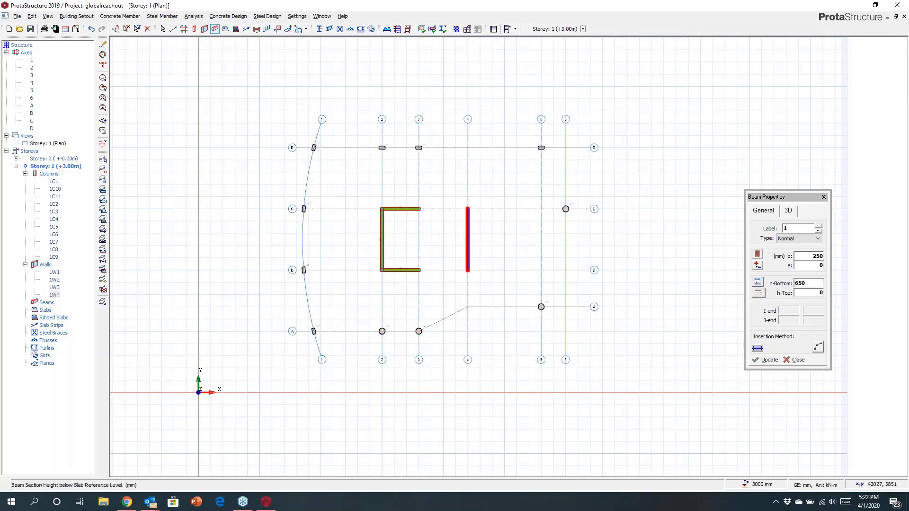
{"action": "left_click_drag", "start_coordinate": [293, 128], "coordinate": [550, 173]}
{"action": "left_click_drag", "start_coordinate": [260, 113], "coordinate": [337, 341]}
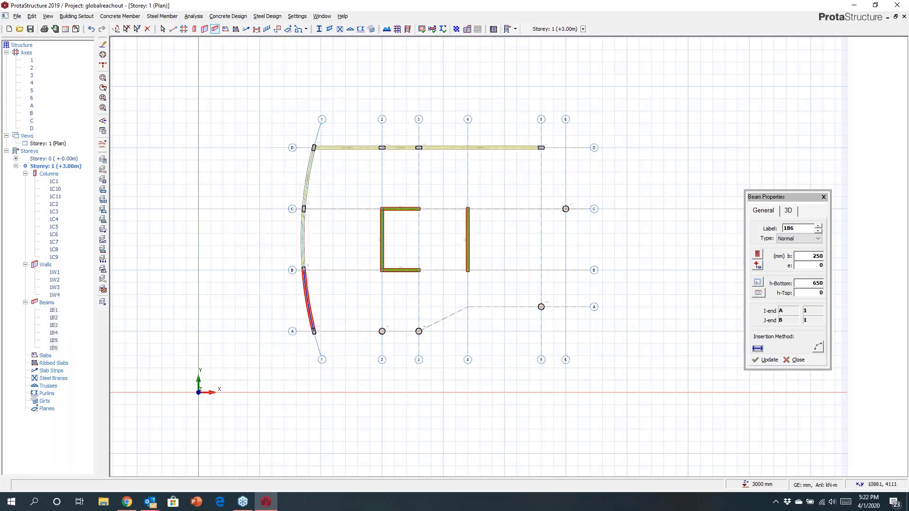
Step: Insert 250 x 650 mm beams along axis A from axis 1 to axis 5, following the polyline bend between axes 3 and 5
{"action": "scroll", "coordinate": [337, 342], "scroll_direction": "up", "scroll_amount": 2}
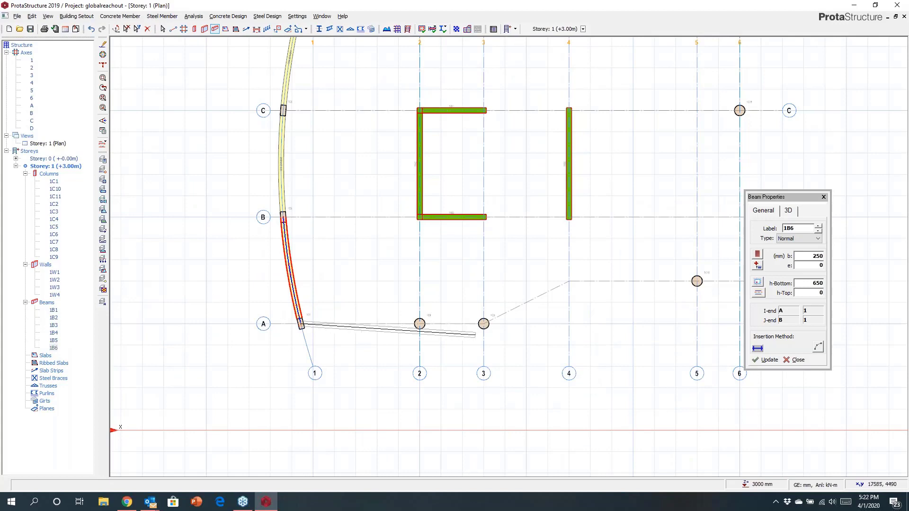
{"action": "scroll", "coordinate": [476, 335], "scroll_direction": "up", "scroll_amount": 1}
{"action": "left_click", "coordinate": [485, 320]}
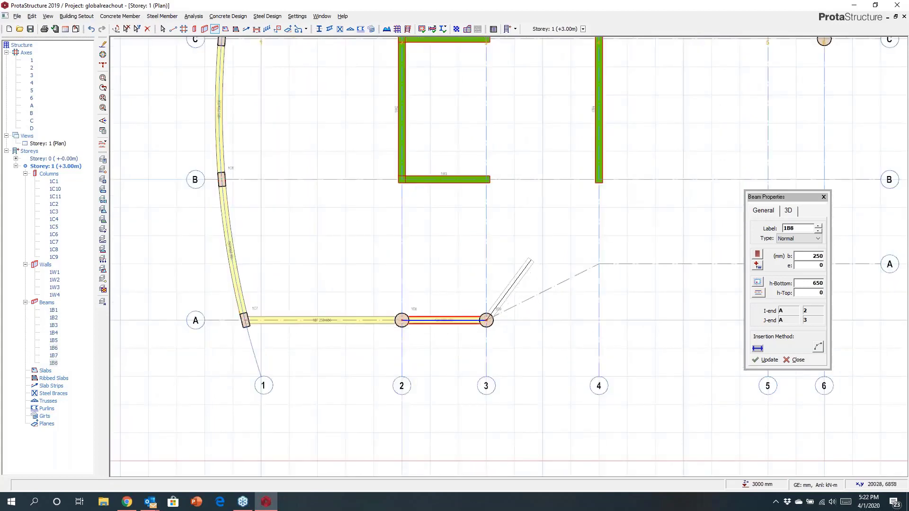
{"action": "scroll", "coordinate": [492, 327], "scroll_direction": "up", "scroll_amount": 2}
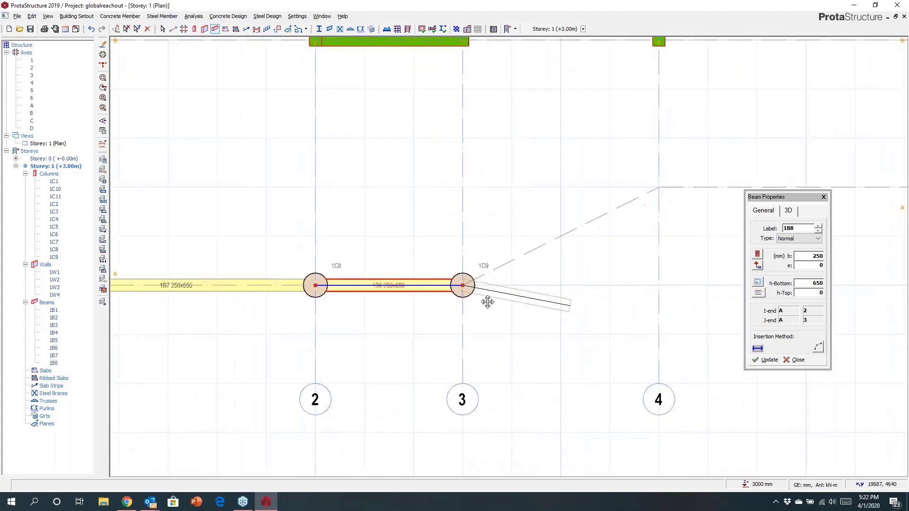
{"action": "middle_click_drag", "start_coordinate": [677, 311], "coordinate": [432, 305]}
{"action": "left_click", "coordinate": [722, 192]}
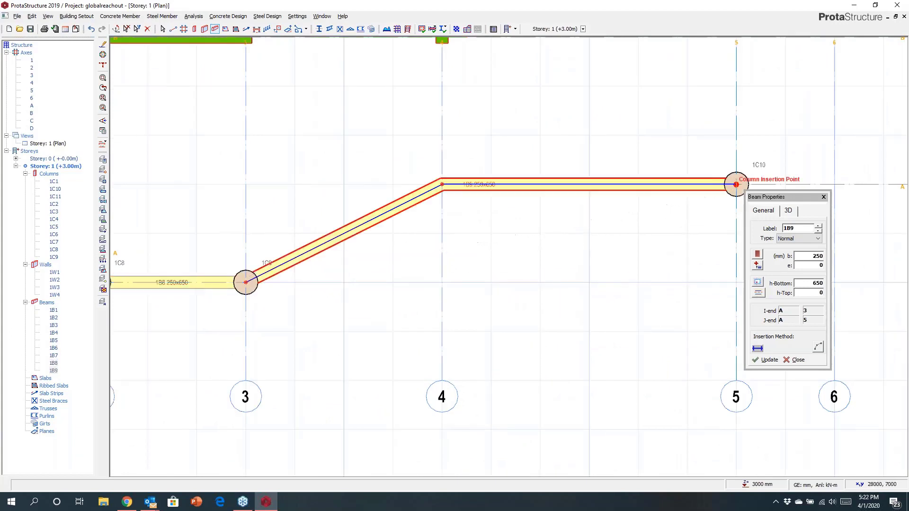
Step: Insert a slanted 250 x 650 mm beam from the column at A/5 to the column at C/6
{"action": "middle_click_drag", "start_coordinate": [613, 125], "coordinate": [488, 404]}
{"action": "left_click", "coordinate": [686, 57]}
{"action": "left_click", "coordinate": [686, 58]}
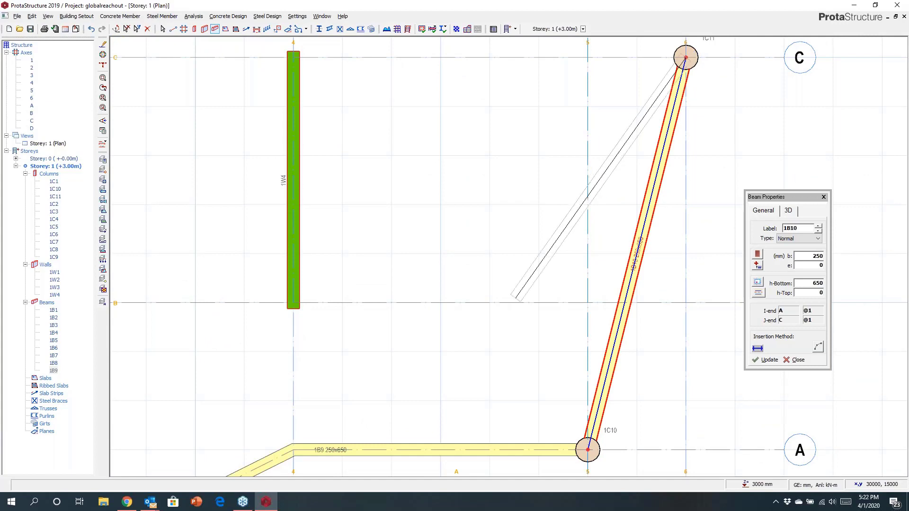
Step: Insert an outward-curving 250 x 650 mm arc beam from the column at C/6 to the column at D/5
{"action": "scroll", "coordinate": [513, 300], "scroll_direction": "down", "scroll_amount": 2}
{"action": "middle_click_drag", "start_coordinate": [533, 78], "coordinate": [533, 207]}
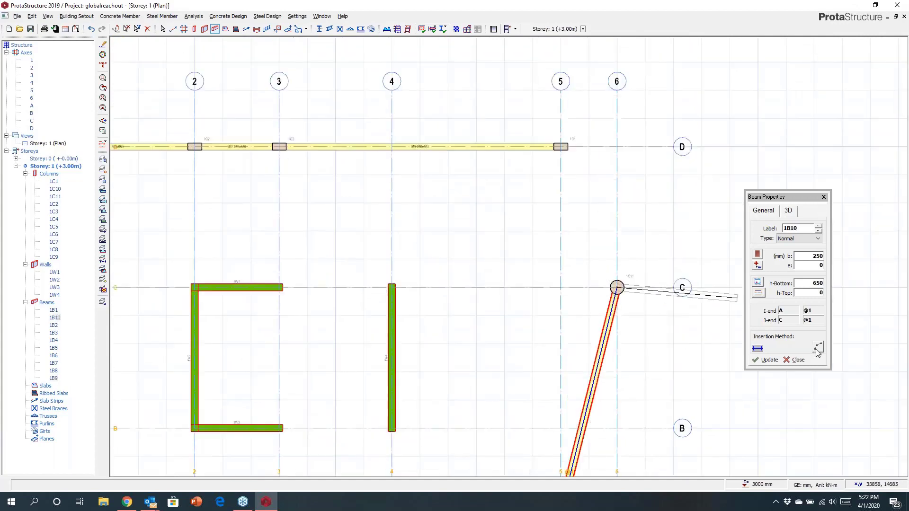
{"action": "left_click", "coordinate": [560, 147]}
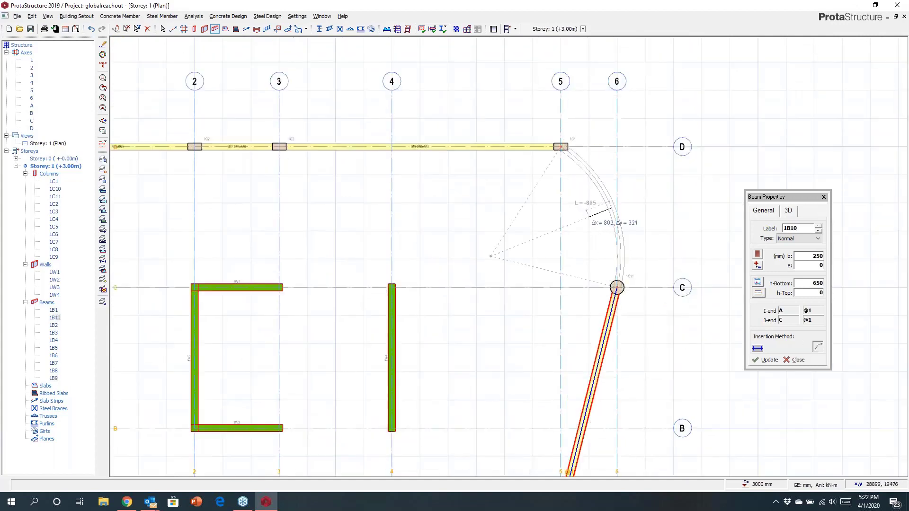
{"action": "left_click", "coordinate": [612, 208]}
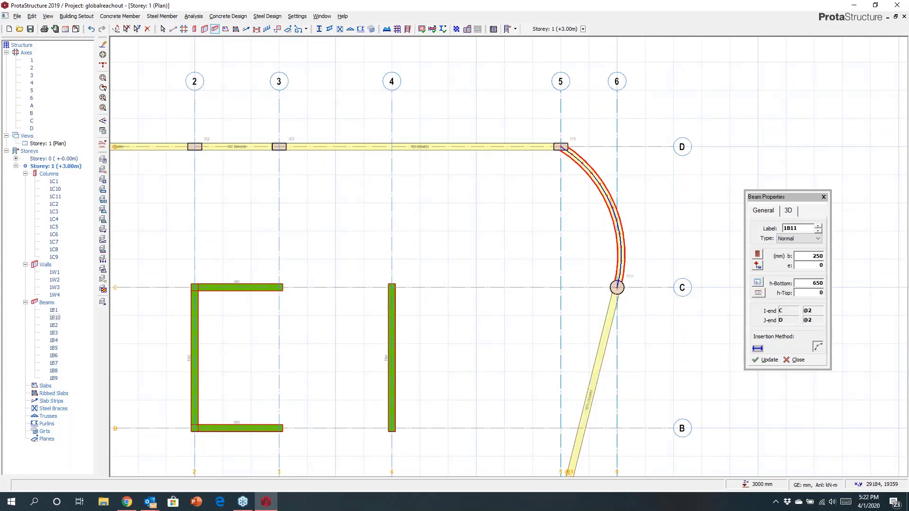
Step: Insert interior beams along axes 2, 3 and 4 and between axes 3 and 4 on B and C, without splitting them at supporting spans
{"action": "scroll", "coordinate": [506, 276], "scroll_direction": "down", "scroll_amount": 3}
{"action": "middle_click_drag", "start_coordinate": [506, 276], "coordinate": [543, 227]}
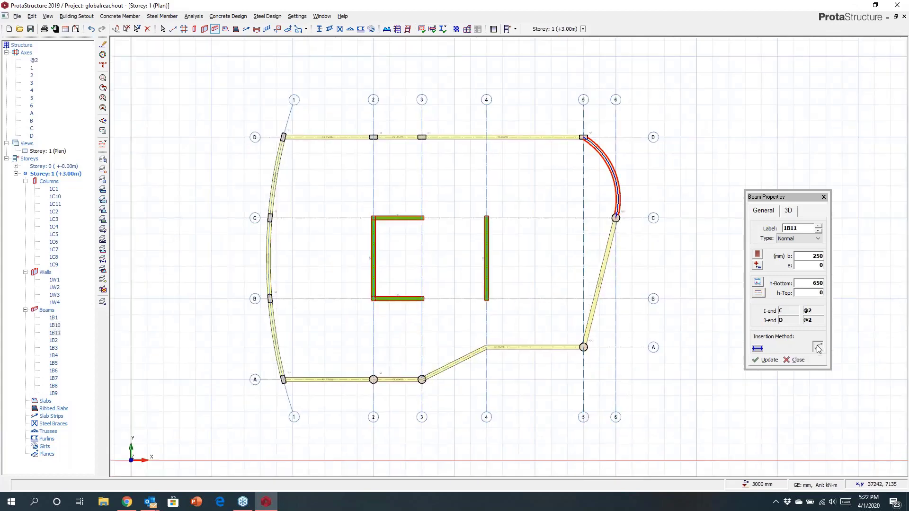
{"action": "left_click_drag", "start_coordinate": [353, 121], "coordinate": [488, 432]}
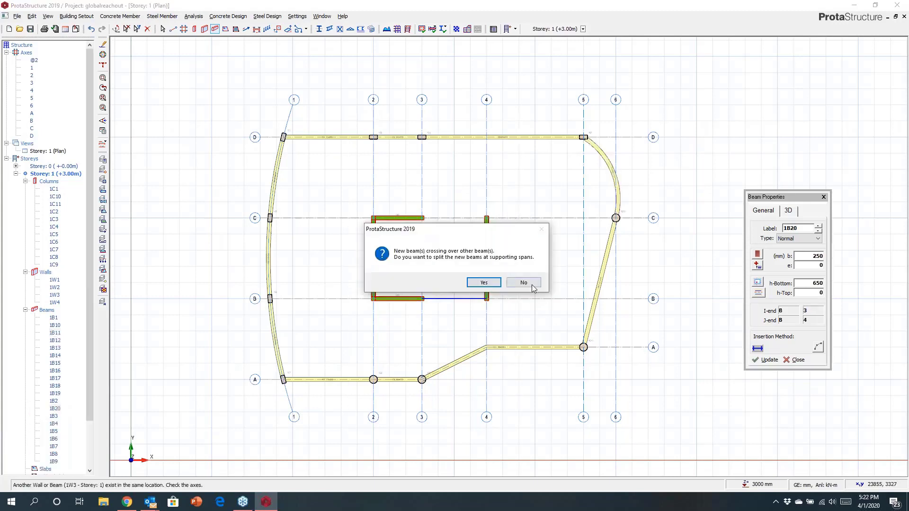
{"action": "left_click", "coordinate": [524, 284]}
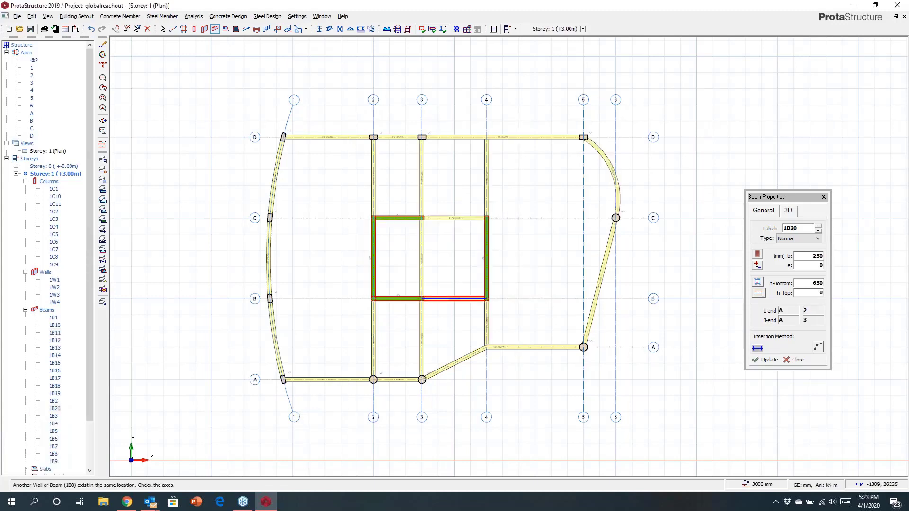
Step: Insert beams along axis C from curved axis 1 to the column on axis 6
{"action": "left_click", "coordinate": [270, 218]}
{"action": "scroll", "coordinate": [576, 226], "scroll_direction": "up", "scroll_amount": 1}
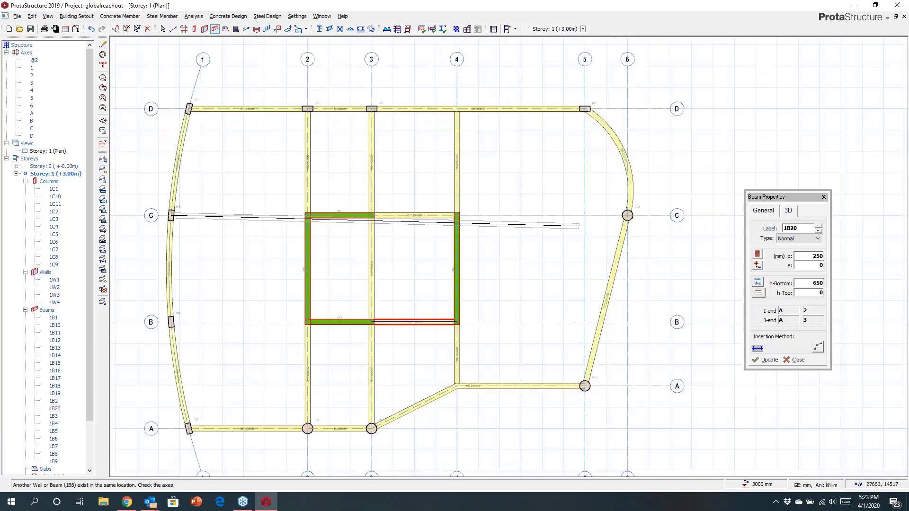
{"action": "scroll", "coordinate": [565, 228], "scroll_direction": "up", "scroll_amount": 1}
{"action": "left_click", "coordinate": [647, 212]}
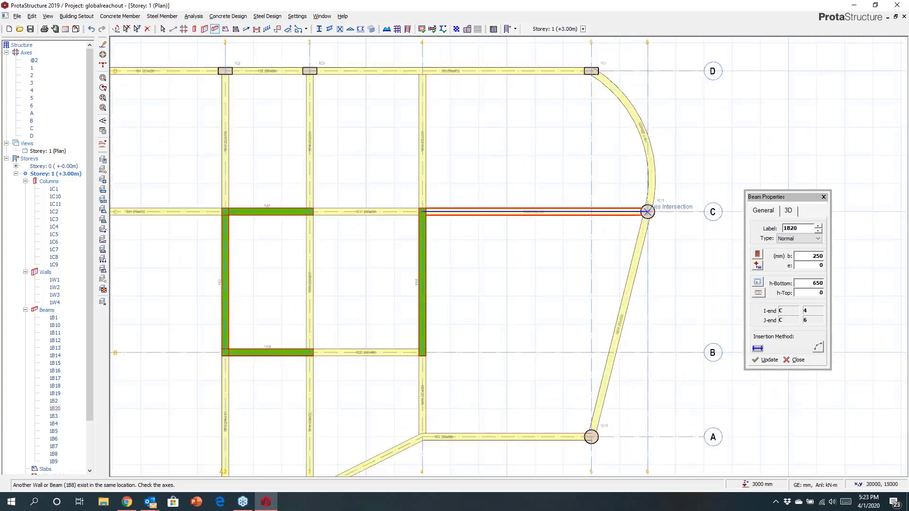
Step: Insert beams along axis B from curved axis 1 to the slanted edge beam between A/5 and C/6
{"action": "scroll", "coordinate": [594, 170], "scroll_direction": "down", "scroll_amount": 2}
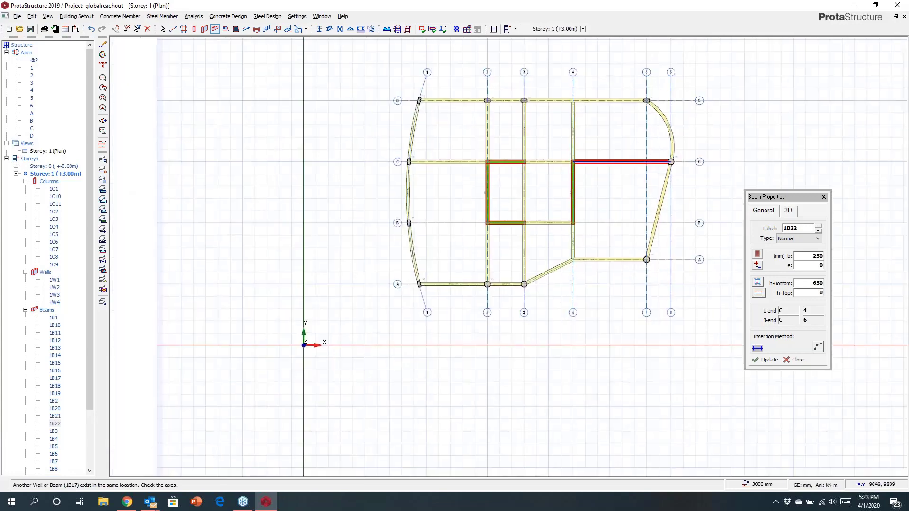
{"action": "left_click", "coordinate": [409, 223]}
{"action": "scroll", "coordinate": [557, 223], "scroll_direction": "up", "scroll_amount": 2}
{"action": "scroll", "coordinate": [466, 223], "scroll_direction": "up", "scroll_amount": 2}
{"action": "scroll", "coordinate": [474, 223], "scroll_direction": "down", "scroll_amount": 3}
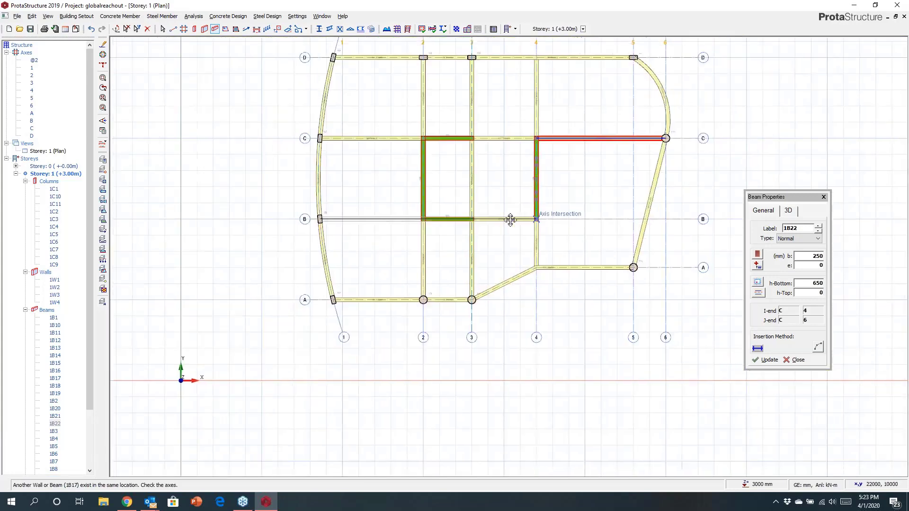
{"action": "left_click", "coordinate": [614, 220]}
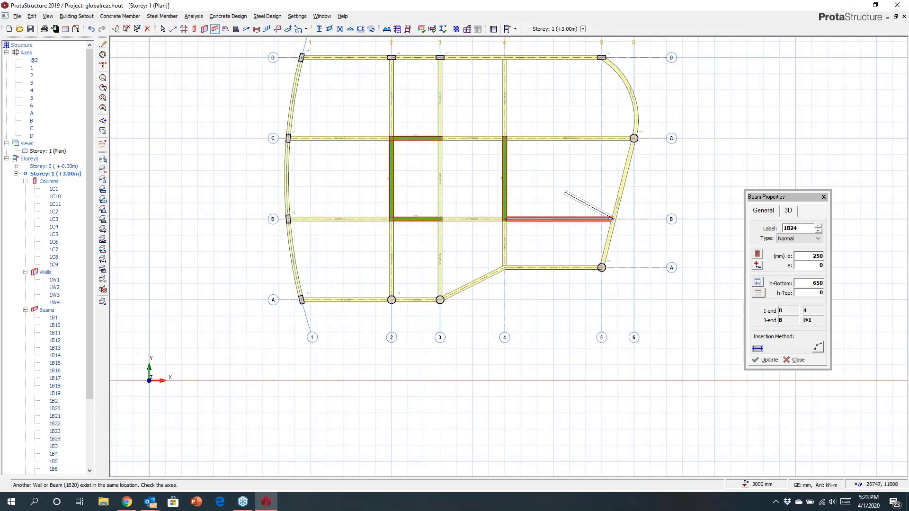
Step: Insert a beam between axes B and C at midspan of bay 1–2, and another from its middle to the wall on axis 2
{"action": "scroll", "coordinate": [444, 205], "scroll_direction": "up", "scroll_amount": 5}
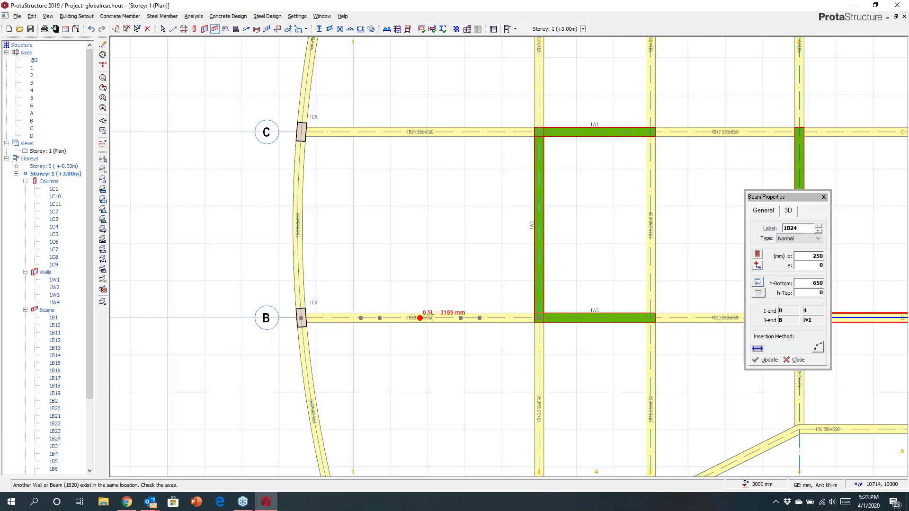
{"action": "left_click", "coordinate": [420, 318]}
{"action": "left_click", "coordinate": [420, 132]}
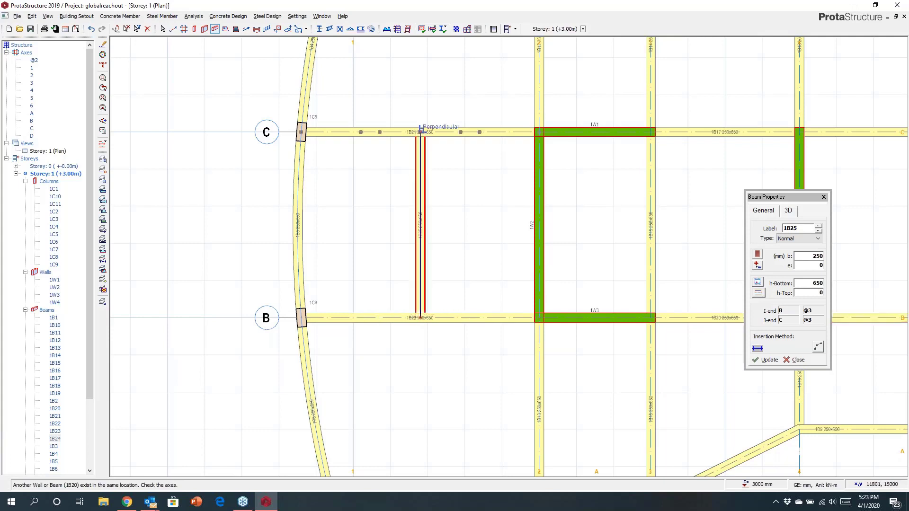
{"action": "left_click", "coordinate": [420, 226]}
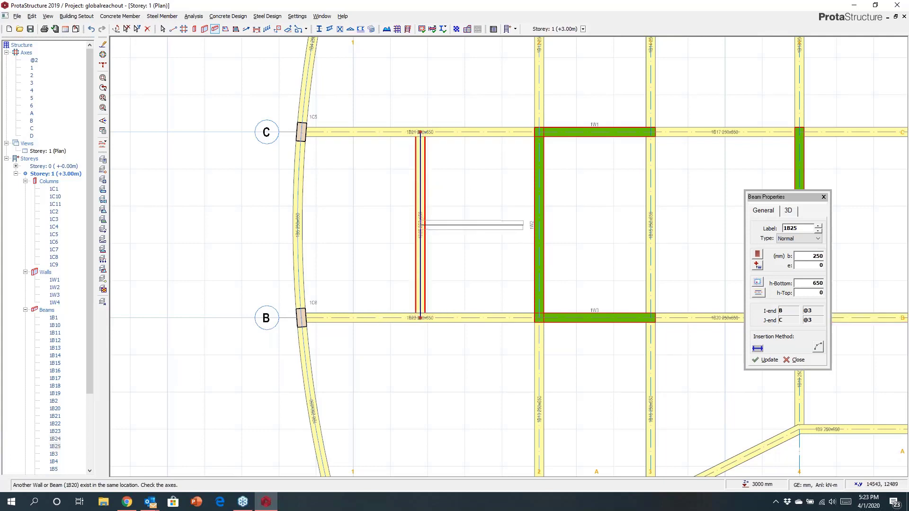
{"action": "left_click", "coordinate": [539, 226]}
Step: Insert a beam up to axis C, starting 1234 mm along the short cross beam from its end opposite the wall
{"action": "scroll", "coordinate": [467, 178], "scroll_direction": "up", "scroll_amount": 2}
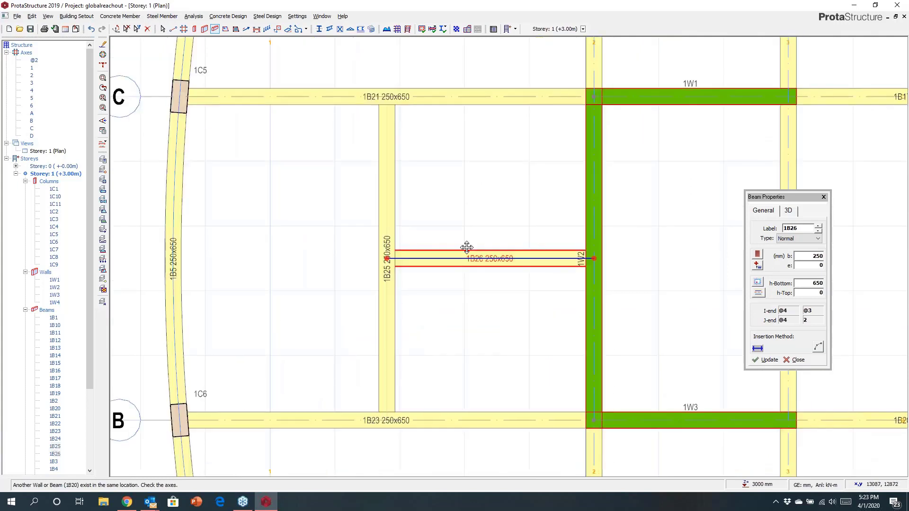
{"action": "scroll", "coordinate": [458, 268], "scroll_direction": "up", "scroll_amount": 1}
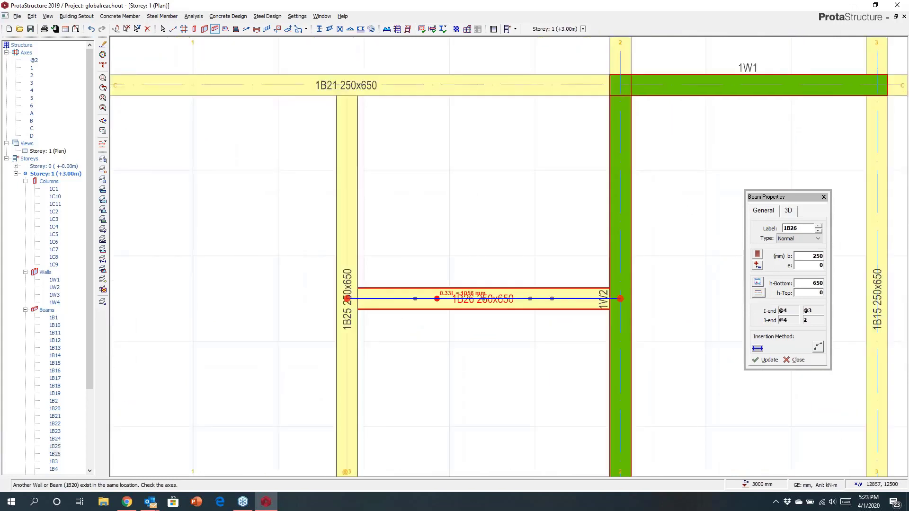
{"action": "key", "text": "space"}
{"action": "type", "text": "1234"}
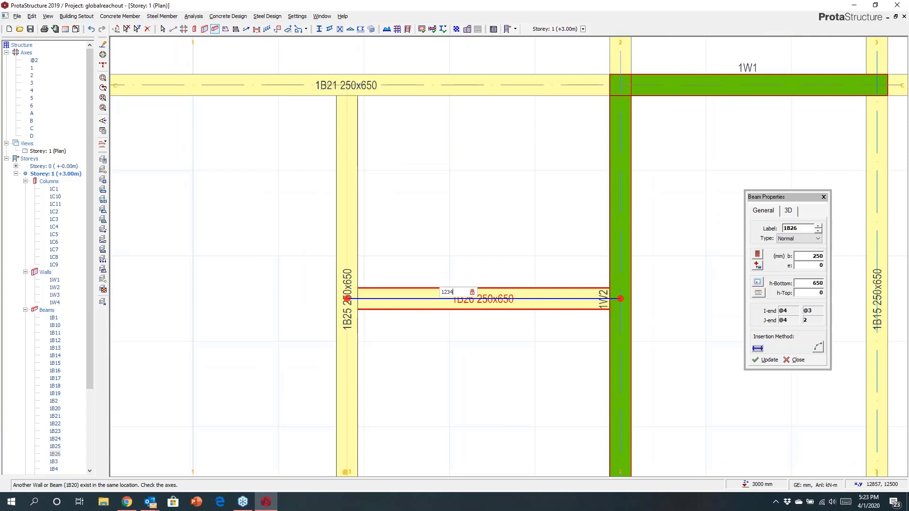
{"action": "key", "text": "Return"}
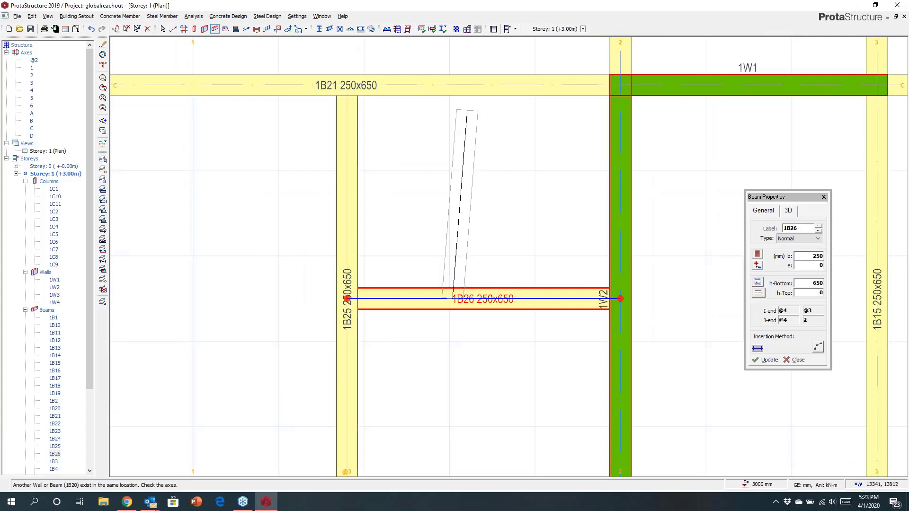
{"action": "left_click", "coordinate": [452, 84]}
Step: Cycle the new short beam's alignment about its insertion line, finishing with an eccentricity of -125 mm, and end beam insertion
{"action": "scroll", "coordinate": [513, 221], "scroll_direction": "up", "scroll_amount": 2}
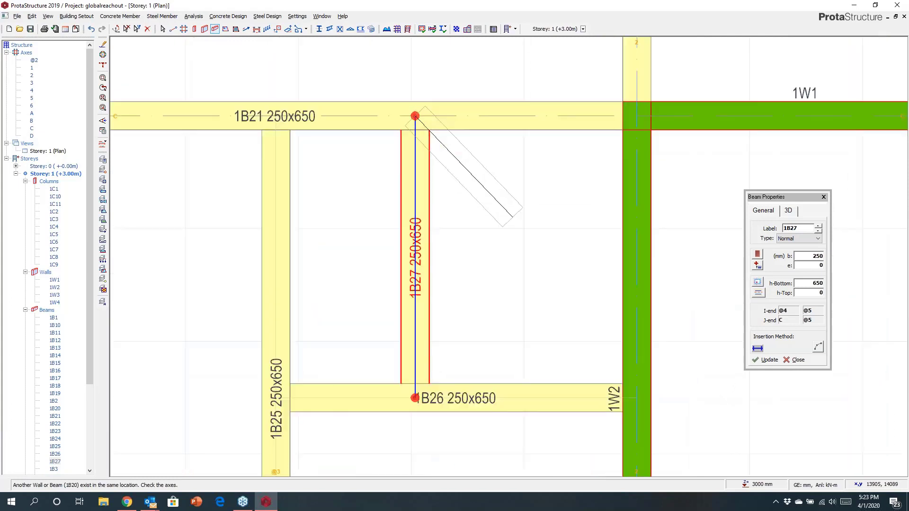
{"action": "key", "text": "Right"}
{"action": "key", "text": "Right"}
{"action": "key", "text": "Right"}
{"action": "key", "text": "Right"}
{"action": "key", "text": "Left"}
{"action": "key", "text": "Left"}
{"action": "key", "text": "Left"}
{"action": "key", "text": "Left"}
{"action": "key", "text": "Left"}
{"action": "key", "text": "Right"}
{"action": "key", "text": "Right"}
{"action": "key", "text": "Right"}
{"action": "key", "text": "Right"}
{"action": "key", "text": "Right"}
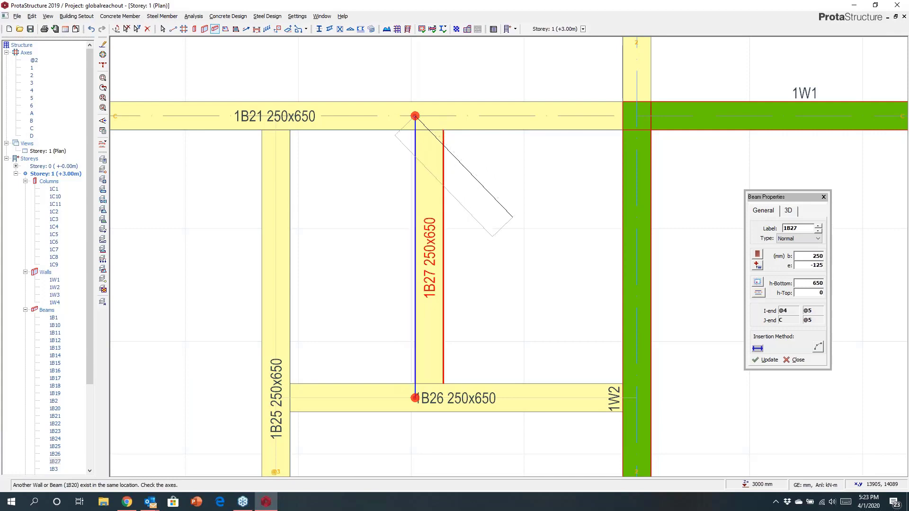
{"action": "key", "text": "Escape"}
Step: Shift the circular columns at A/2 and A/3 upward so their lower edges are flush with the axis A beams
{"action": "scroll", "coordinate": [505, 197], "scroll_direction": "down", "scroll_amount": 5}
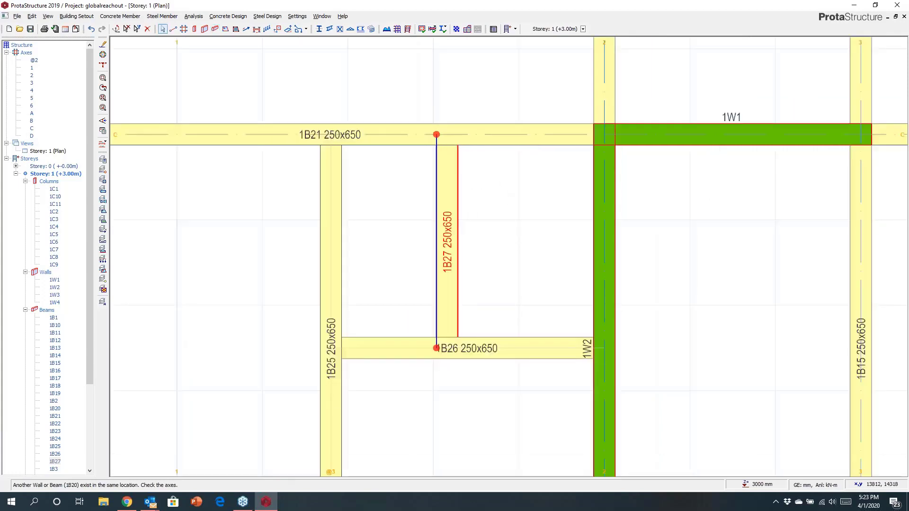
{"action": "middle_click_drag", "start_coordinate": [508, 161], "coordinate": [482, 57]}
{"action": "scroll", "coordinate": [494, 366], "scroll_direction": "up", "scroll_amount": 3}
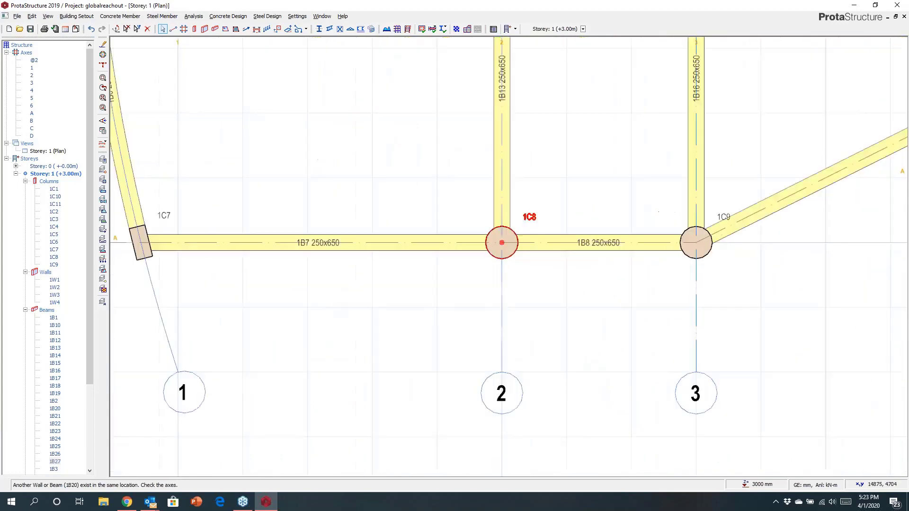
{"action": "left_click", "coordinate": [502, 242]}
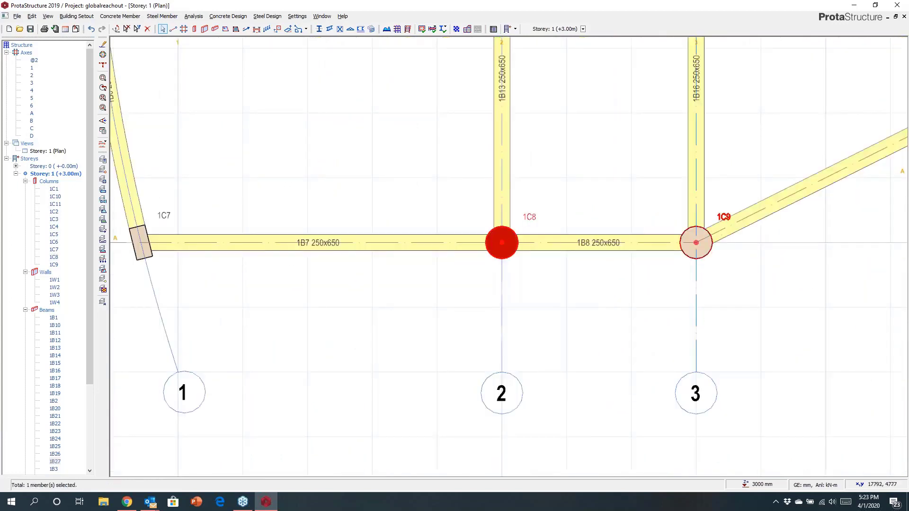
{"action": "left_click", "coordinate": [696, 242]}
{"action": "key", "text": "Up"}
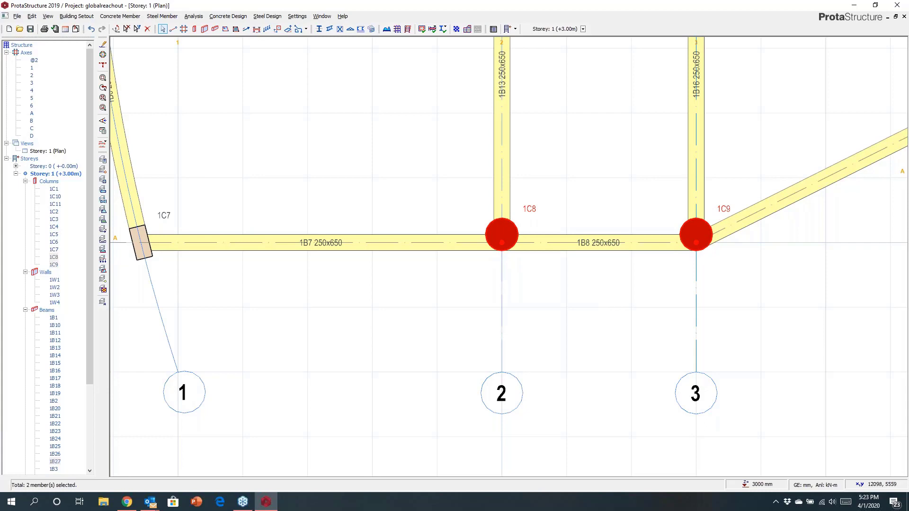
Step: Anchor the bottom section edge of the axis A beam between axes 1 and 2
{"action": "middle_click_drag", "start_coordinate": [397, 222], "coordinate": [499, 215]}
{"action": "scroll", "coordinate": [393, 229], "scroll_direction": "up", "scroll_amount": 3}
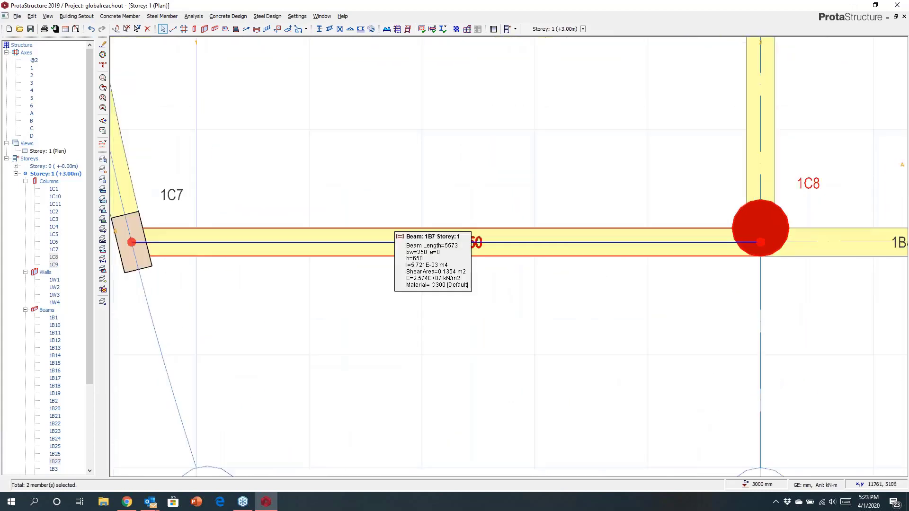
{"action": "left_click", "coordinate": [393, 229]}
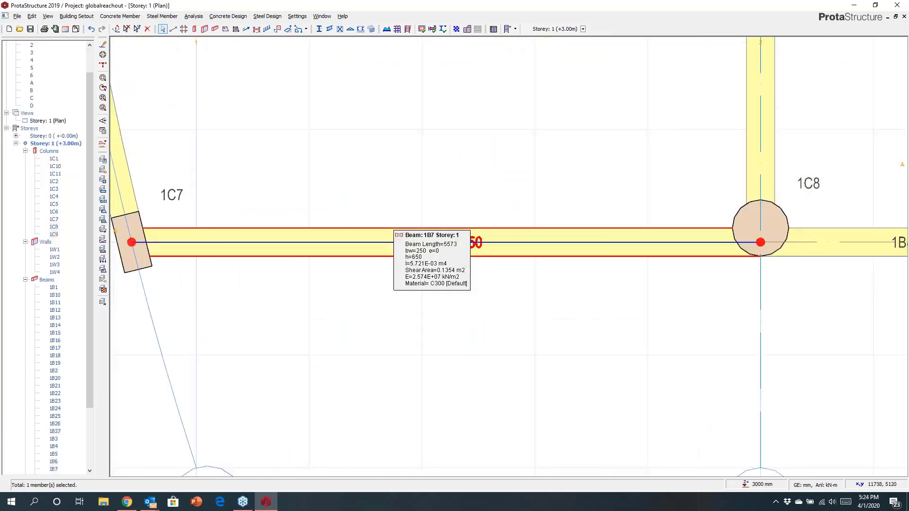
{"action": "right_click", "coordinate": [393, 229]}
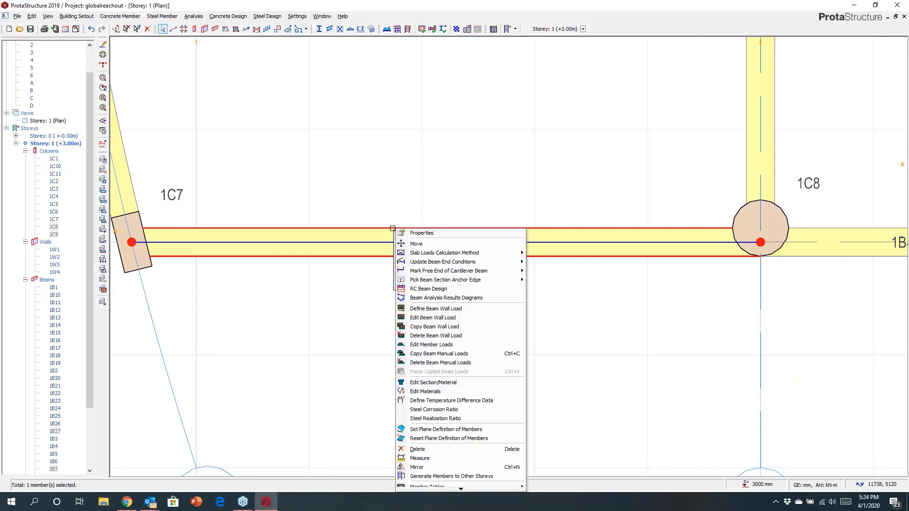
{"action": "mouse_move", "coordinate": [455, 279]}
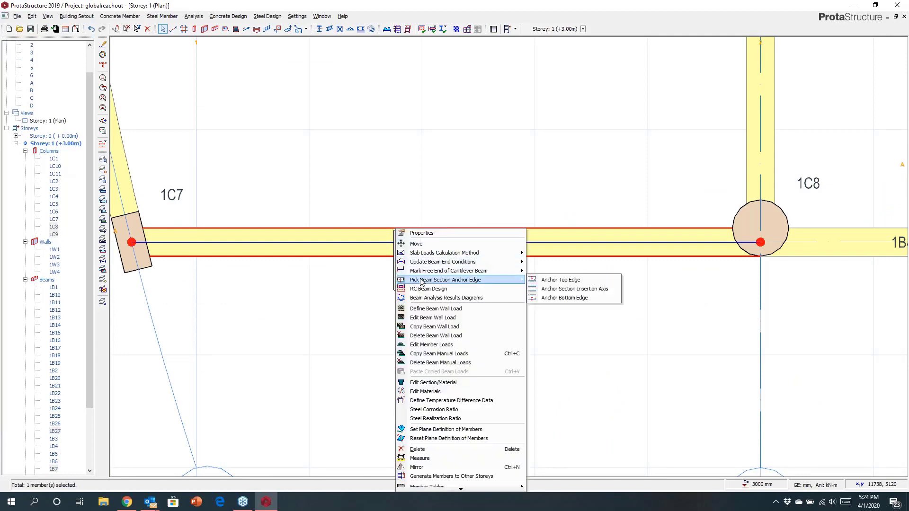
{"action": "left_click", "coordinate": [550, 299]}
{"action": "scroll", "coordinate": [449, 256], "scroll_direction": "up", "scroll_amount": 5}
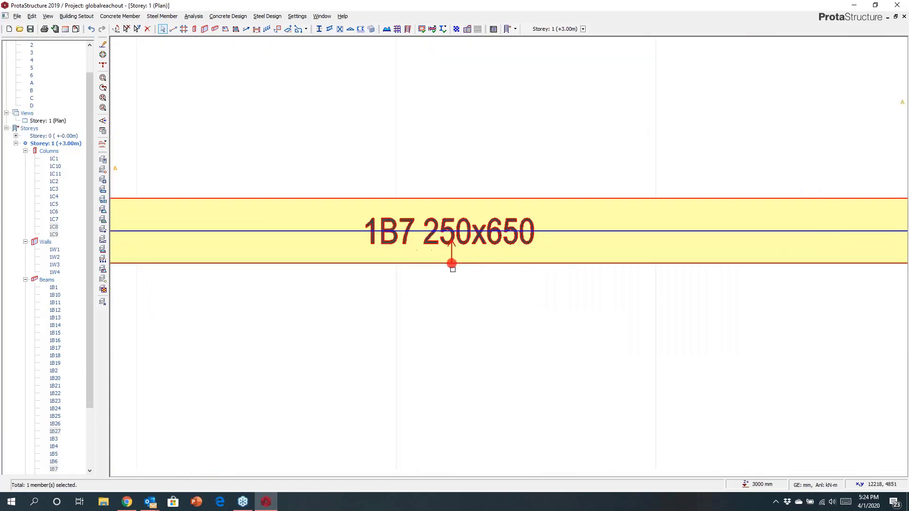
Step: Set the width of the anchored axis A beam between axes 1 and 2 to 350 mm
{"action": "scroll", "coordinate": [452, 241], "scroll_direction": "down", "scroll_amount": 4}
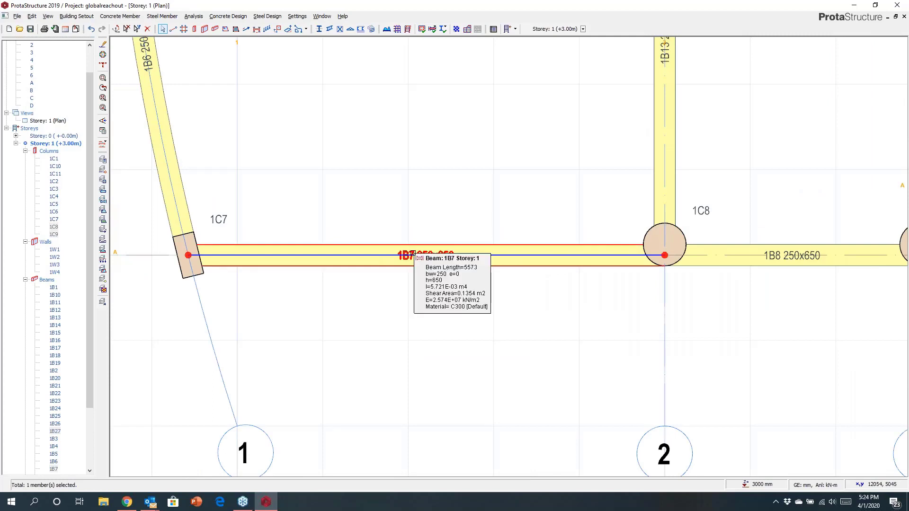
{"action": "right_click", "coordinate": [415, 252]}
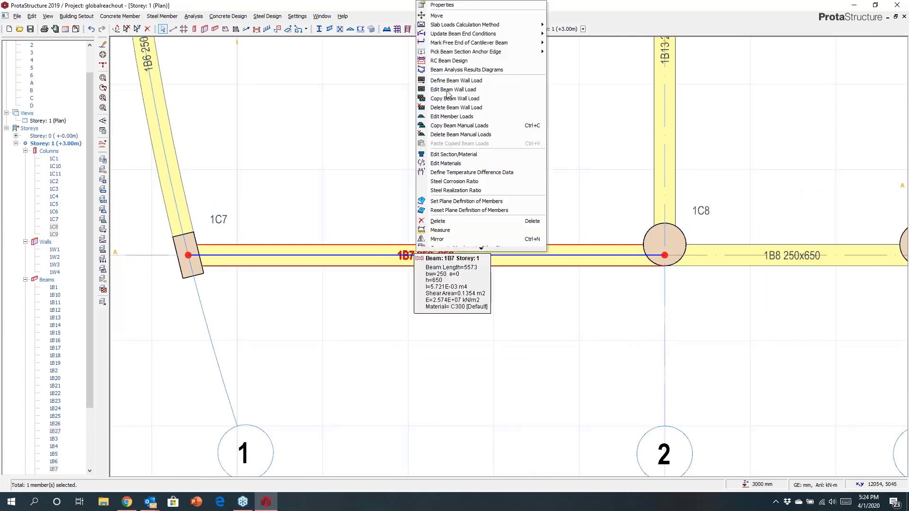
{"action": "left_click", "coordinate": [442, 5]}
{"action": "left_click", "coordinate": [801, 257]}
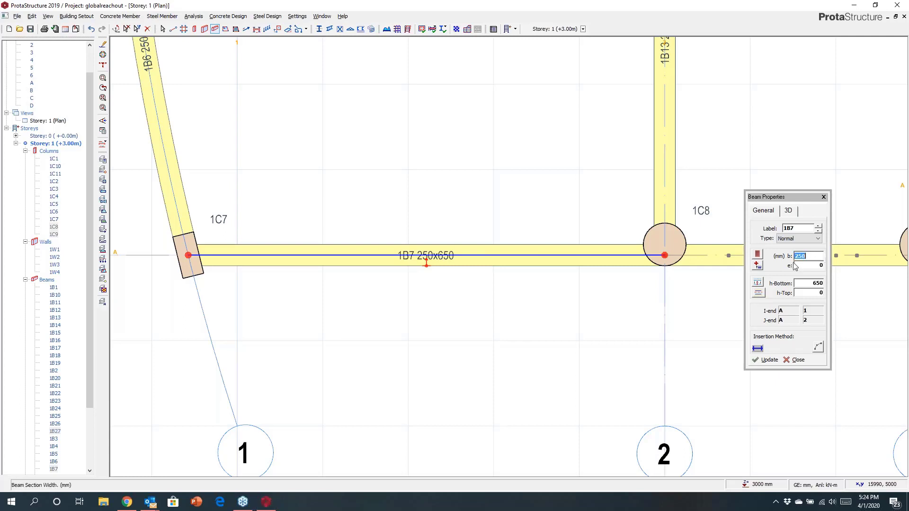
{"action": "left_click", "coordinate": [766, 360]}
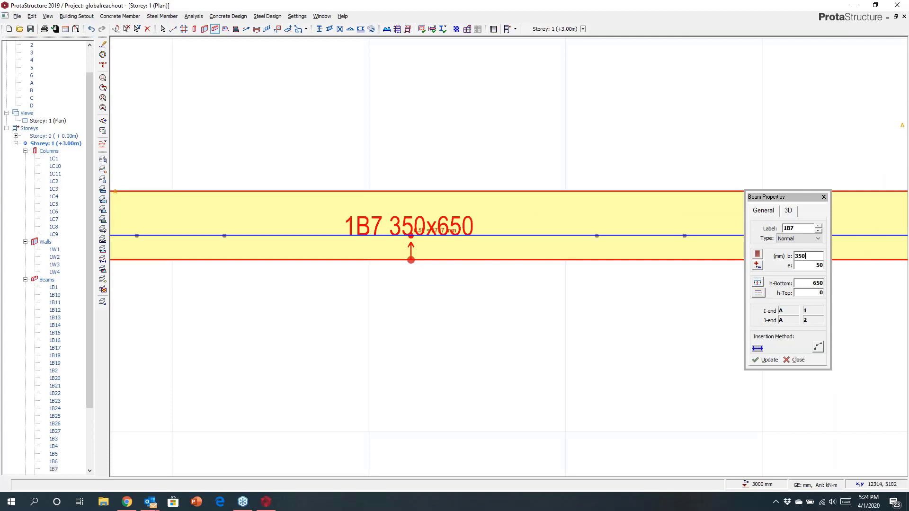
{"action": "left_click", "coordinate": [824, 198]}
Step: Shift the slanted column at A/1 upward along its long direction to an e2 eccentricity of 75 mm
{"action": "scroll", "coordinate": [680, 289], "scroll_direction": "down", "scroll_amount": 4}
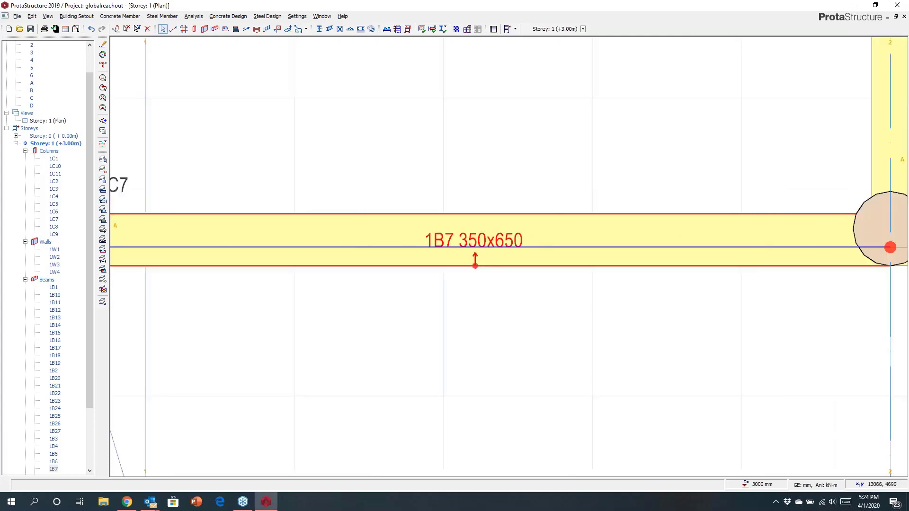
{"action": "middle_click_drag", "start_coordinate": [573, 272], "coordinate": [594, 263]}
{"action": "scroll", "coordinate": [358, 308], "scroll_direction": "up", "scroll_amount": 2}
{"action": "scroll", "coordinate": [440, 278], "scroll_direction": "up", "scroll_amount": 2}
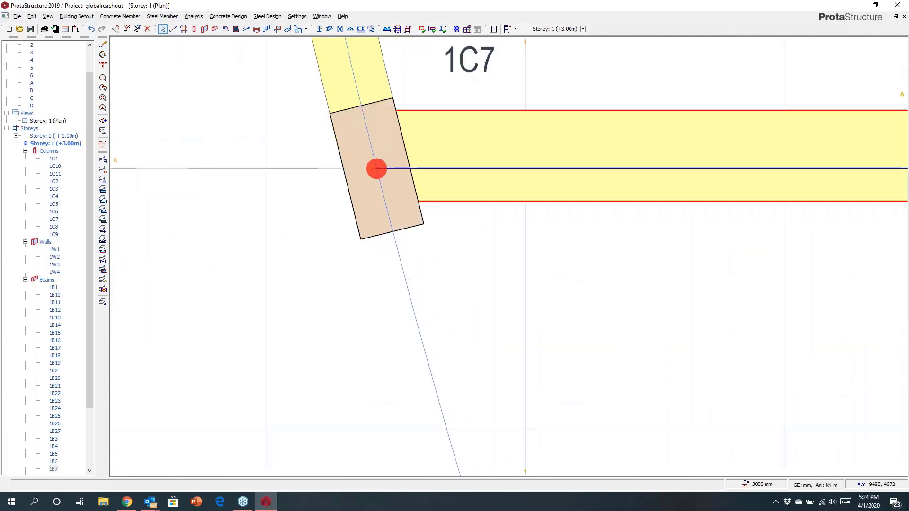
{"action": "left_click", "coordinate": [377, 180]}
{"action": "key", "text": "ctrl+Up"}
{"action": "key", "text": "ctrl+Up"}
{"action": "key", "text": "ctrl+Up"}
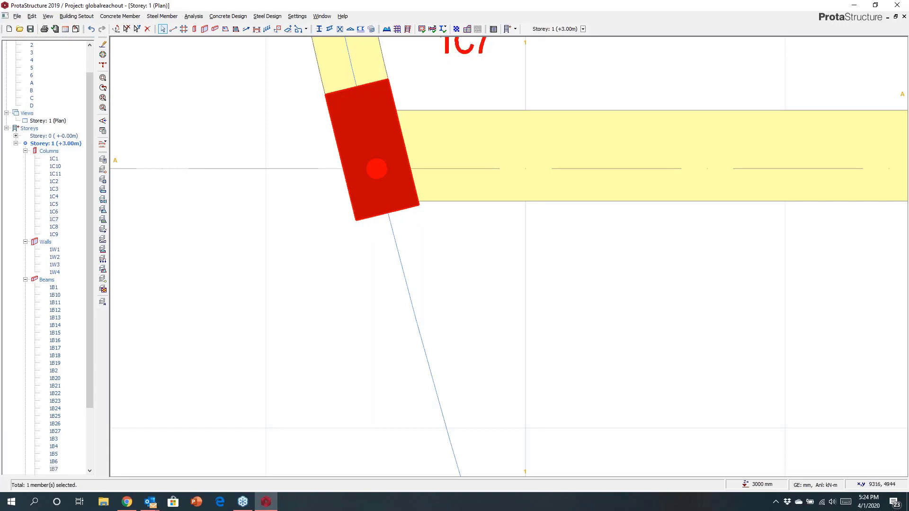
Step: Set the section anchor point of the column at A/1 to its bottom-left corner and update it
{"action": "right_click", "coordinate": [351, 184]}
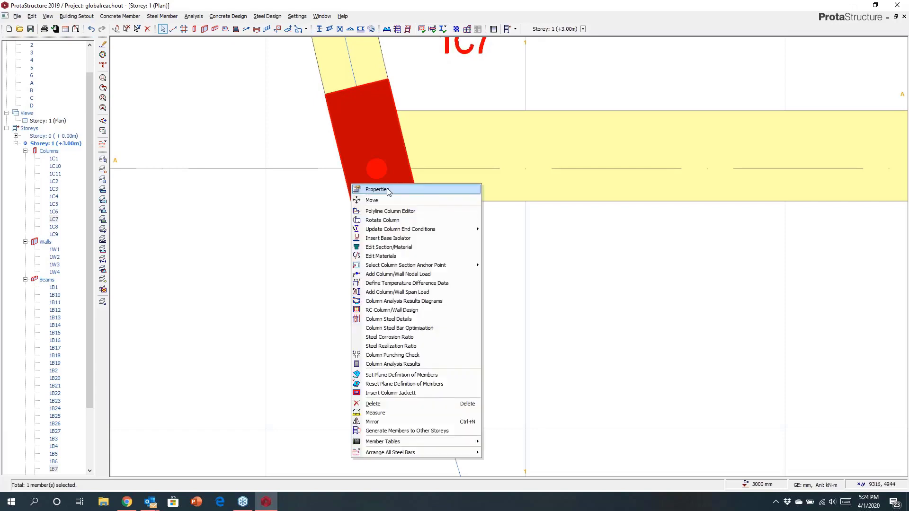
{"action": "left_click", "coordinate": [388, 190]}
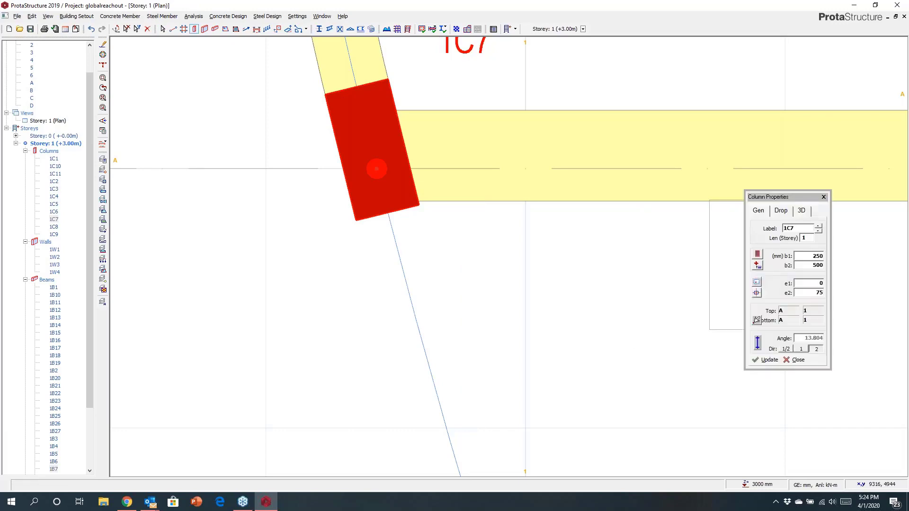
{"action": "left_click", "coordinate": [756, 284]}
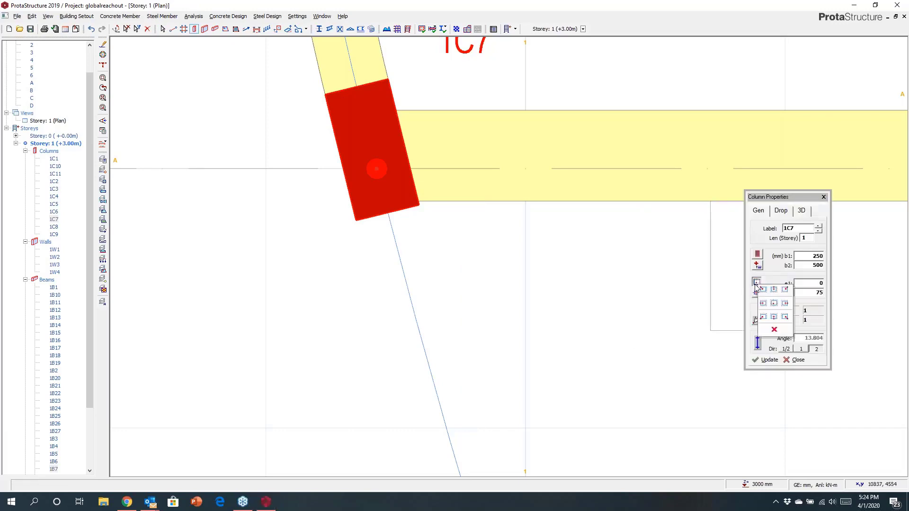
{"action": "left_click", "coordinate": [764, 317]}
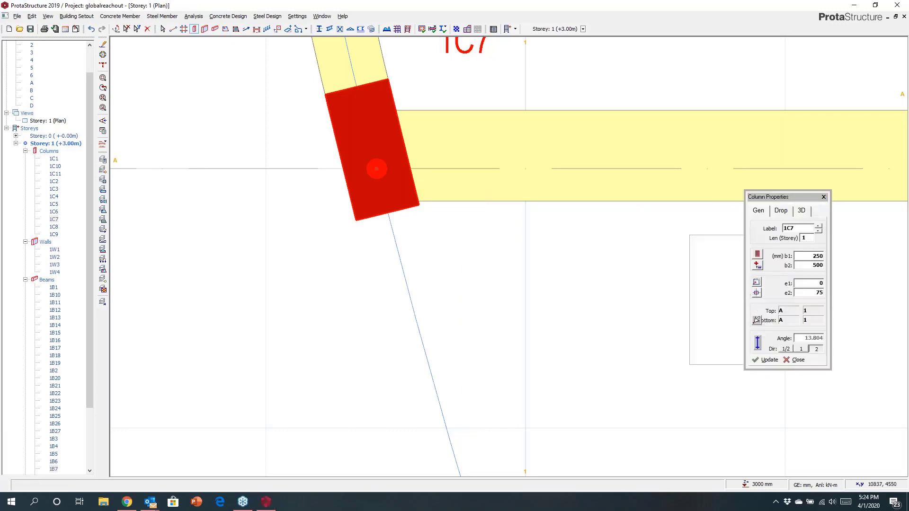
{"action": "left_click", "coordinate": [766, 361]}
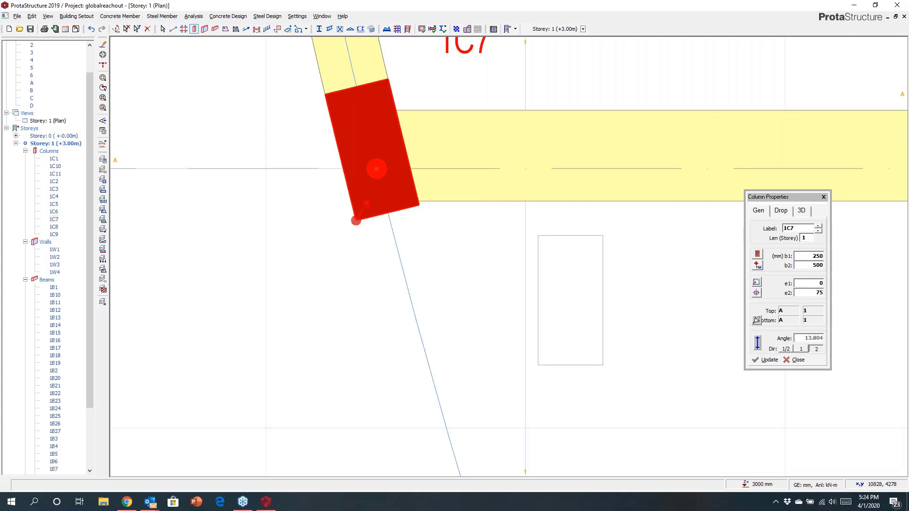
Step: Resize the anchored column at A/1 to b1 300 mm and b2 600 mm
{"action": "double_click", "coordinate": [814, 257]}
{"action": "type", "text": "3"}
{"action": "double_click", "coordinate": [807, 267]}
{"action": "type", "text": "600"}
{"action": "left_click", "coordinate": [767, 360]}
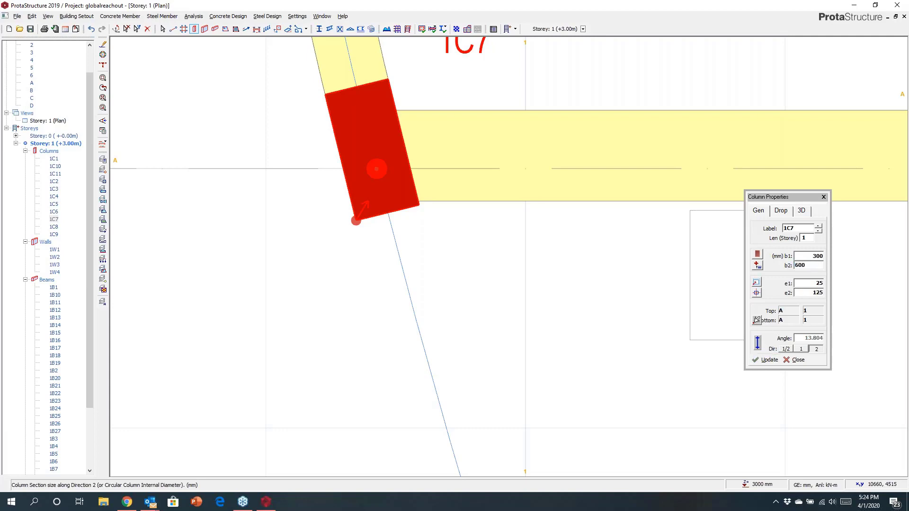
{"action": "left_click", "coordinate": [824, 197]}
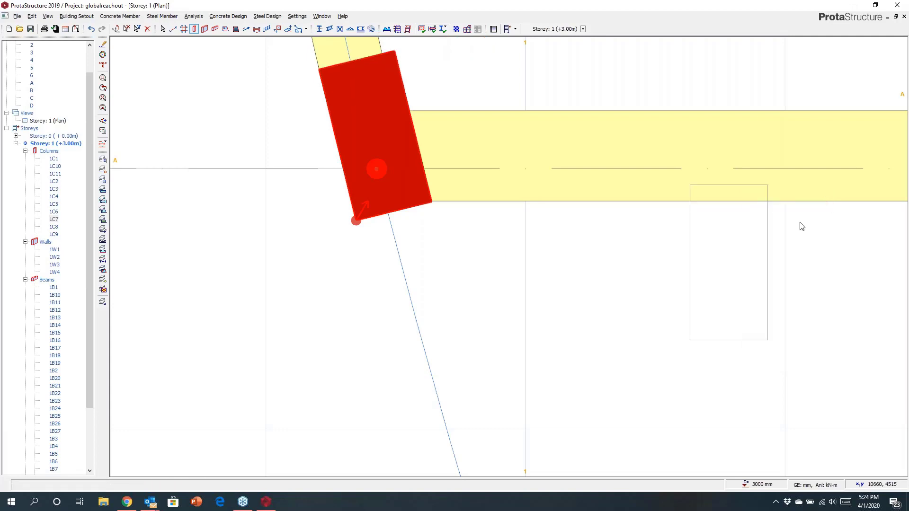
Step: Open the Slab Additional Loads Library and add two blank layers to the Room load
{"action": "scroll", "coordinate": [377, 169], "scroll_direction": "down", "scroll_amount": 6}
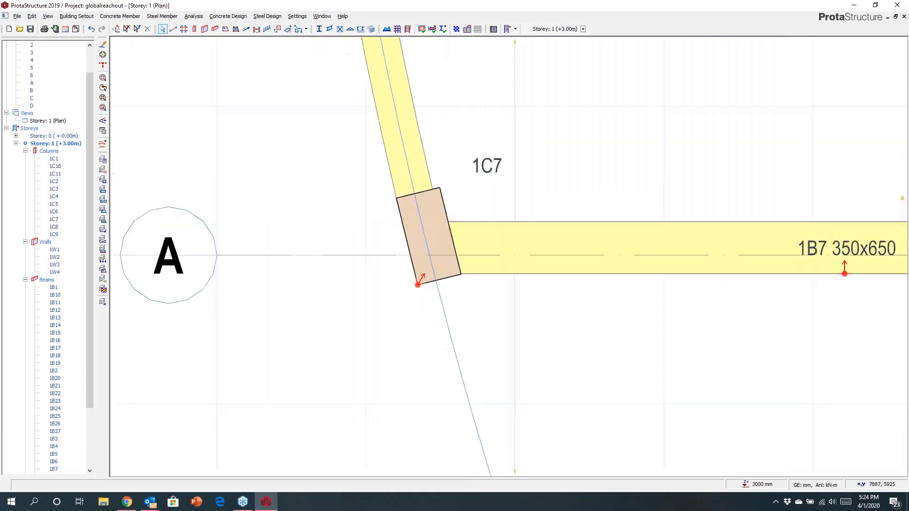
{"action": "middle_click_drag", "start_coordinate": [555, 330], "coordinate": [434, 306]}
{"action": "scroll", "coordinate": [437, 277], "scroll_direction": "up", "scroll_amount": 4}
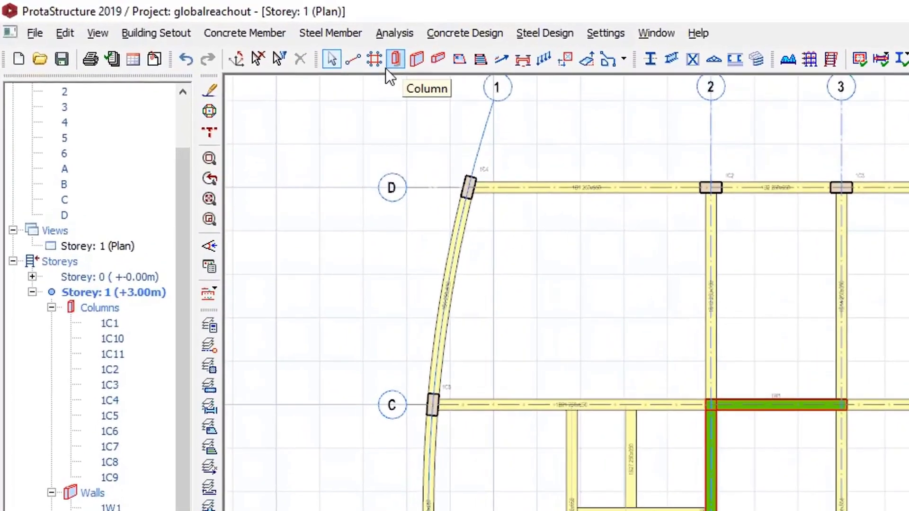
{"action": "left_click", "coordinate": [166, 33]}
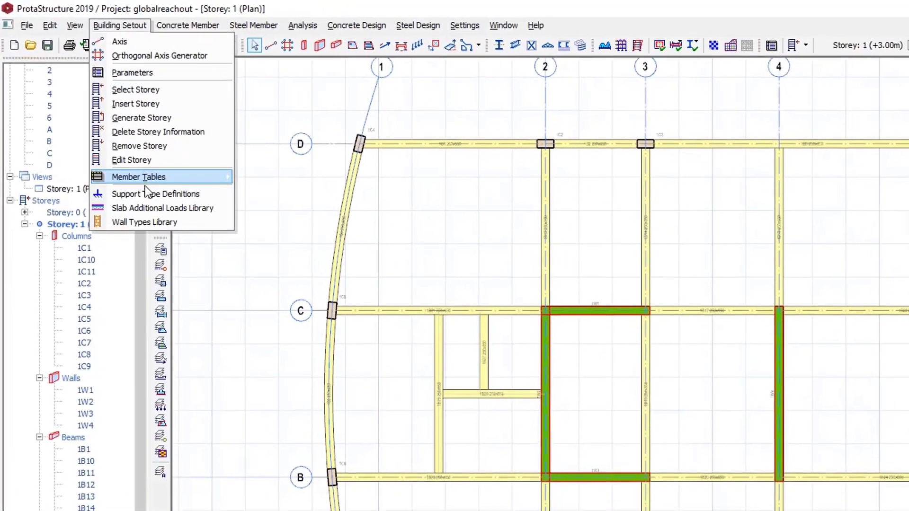
{"action": "left_click", "coordinate": [297, 262]}
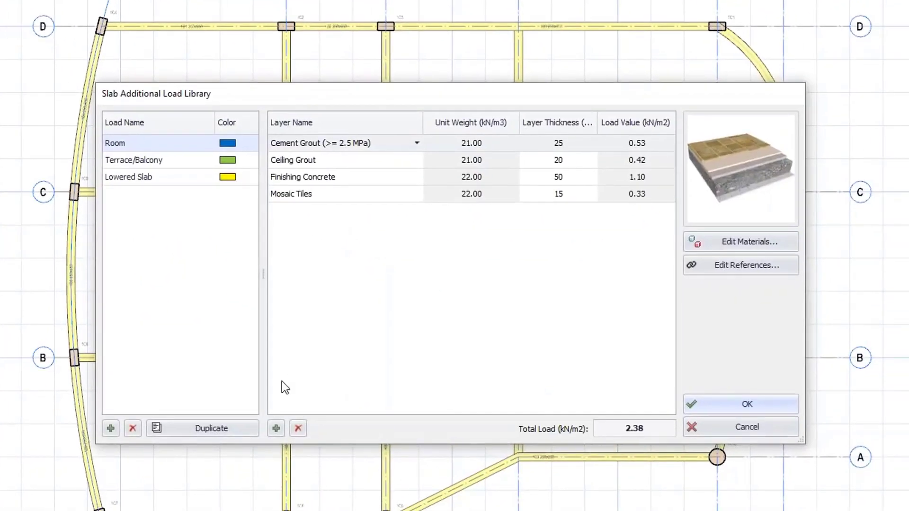
{"action": "left_click", "coordinate": [276, 429]}
{"action": "left_click", "coordinate": [277, 429]}
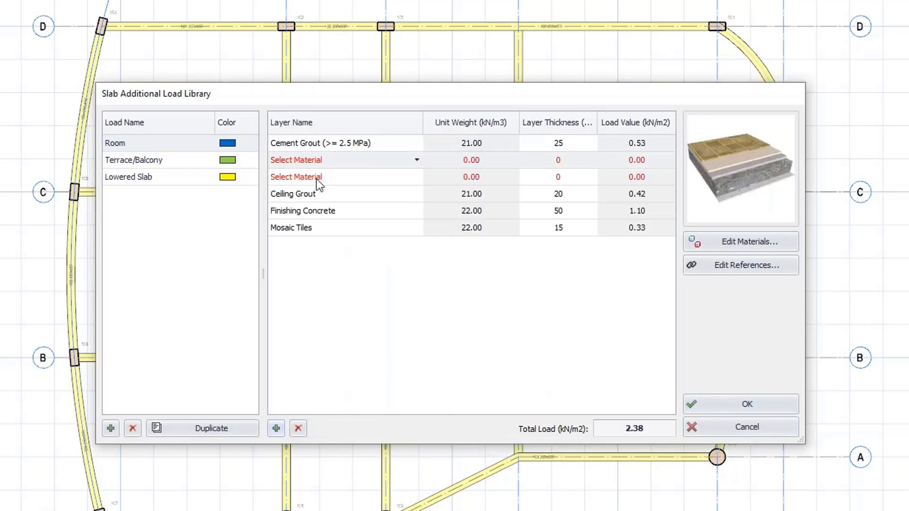
Step: Add two new slab loads to the library and name them bedroom and bathroom
{"action": "left_click", "coordinate": [110, 429]}
{"action": "left_click", "coordinate": [110, 428]}
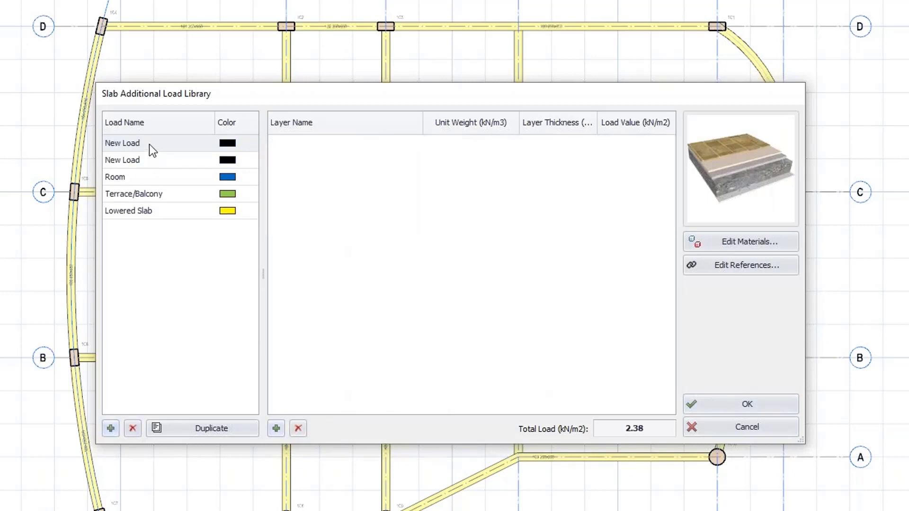
{"action": "left_click_drag", "start_coordinate": [153, 150], "coordinate": [67, 143]}
{"action": "type", "text": "bedroom"}
{"action": "double_click", "coordinate": [143, 159]}
{"action": "left_click_drag", "start_coordinate": [145, 160], "coordinate": [87, 160]}
{"action": "type", "text": "b"}
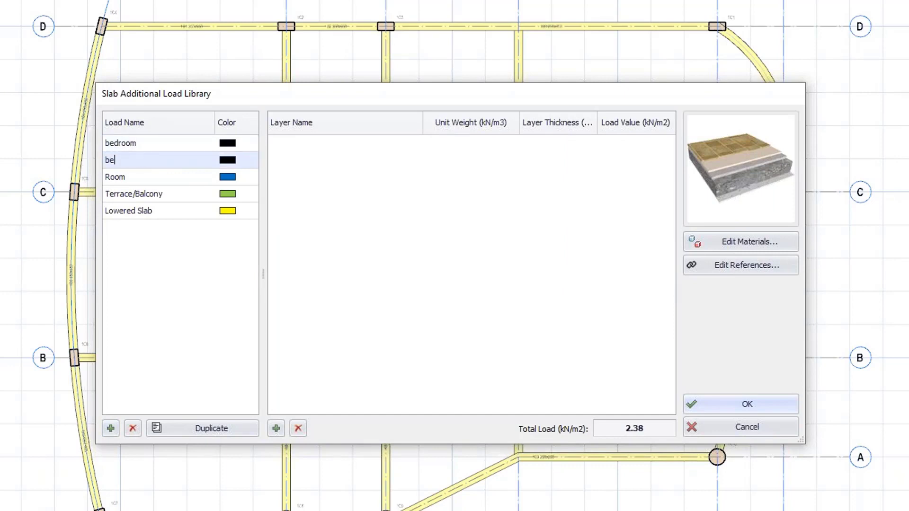
{"action": "type", "text": "athroom"}
Step: Set the bedroom load's colour to RosyBrown and the bathroom load's colour to a bright cyan
{"action": "left_click", "coordinate": [232, 144]}
{"action": "left_click", "coordinate": [252, 143]}
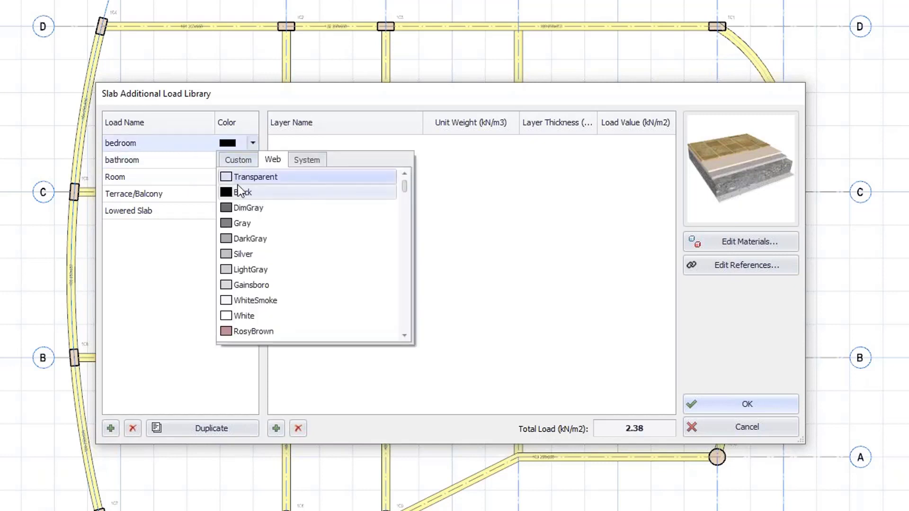
{"action": "left_click", "coordinate": [241, 331]}
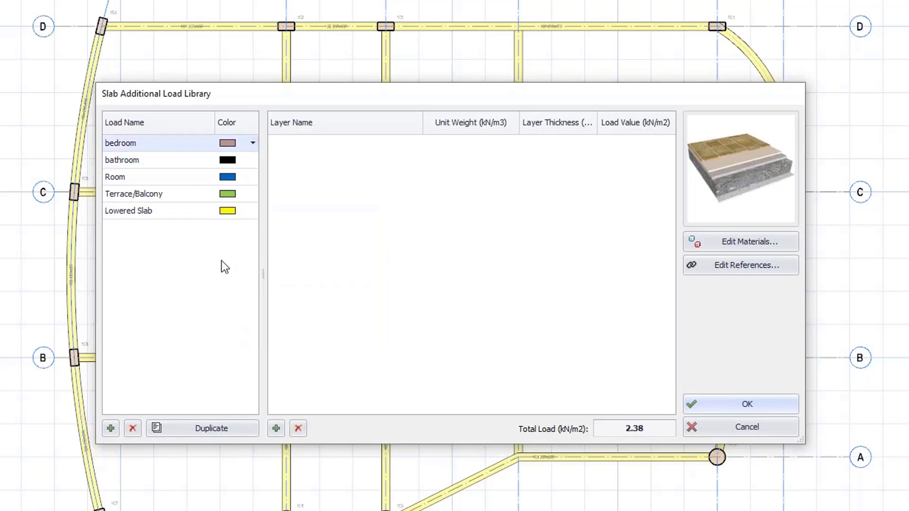
{"action": "left_click", "coordinate": [239, 163]}
{"action": "left_click", "coordinate": [253, 160]}
{"action": "scroll", "coordinate": [249, 284], "scroll_direction": "down", "scroll_amount": 3}
{"action": "scroll", "coordinate": [249, 305], "scroll_direction": "down", "scroll_amount": 9}
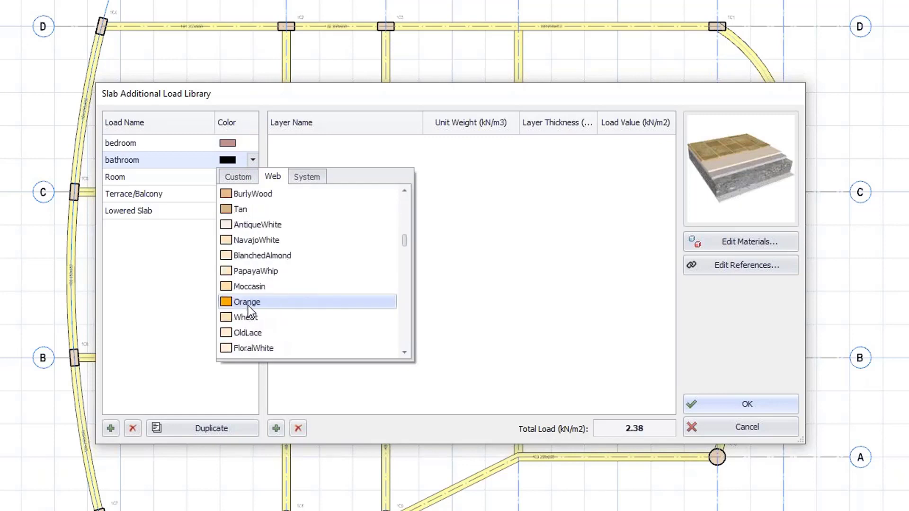
{"action": "scroll", "coordinate": [242, 320], "scroll_direction": "down", "scroll_amount": 4}
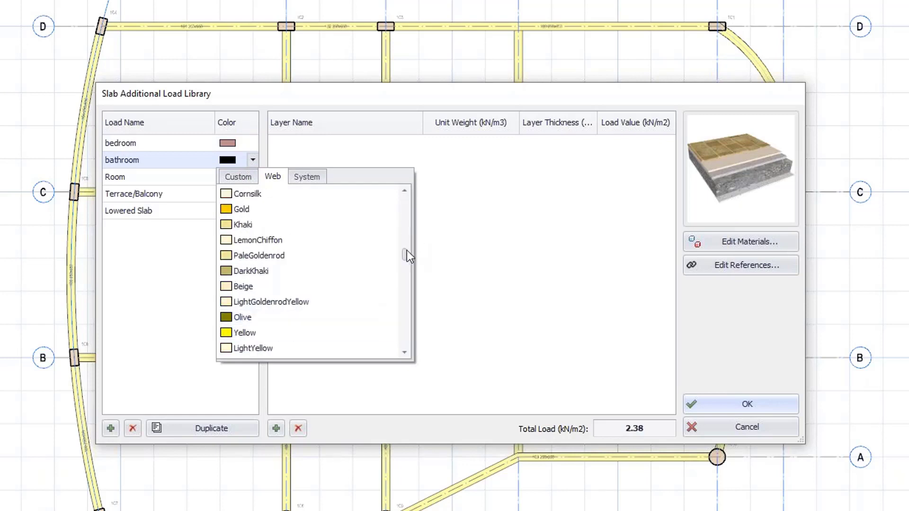
{"action": "left_click_drag", "start_coordinate": [407, 255], "coordinate": [405, 297]}
{"action": "left_click", "coordinate": [283, 226]}
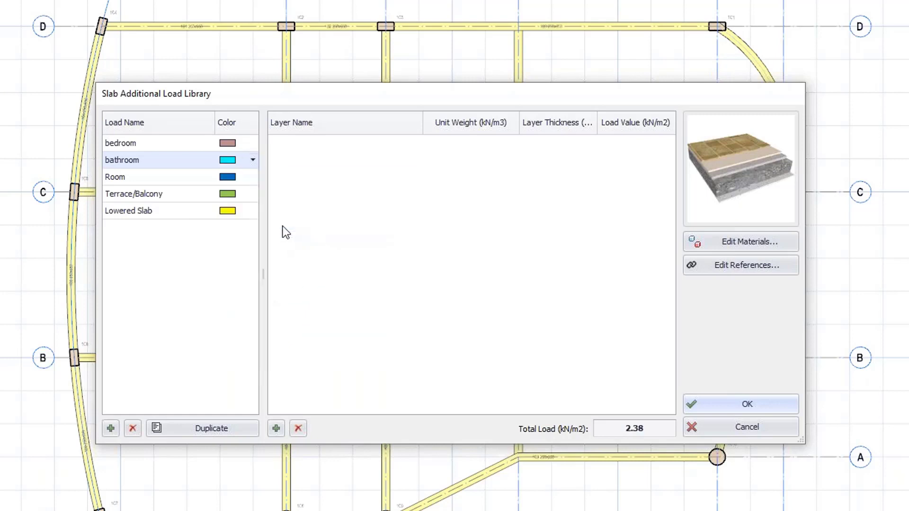
Step: Add two layers to the bathroom load and make the first Cement/Gypsum Floor Screed, 45 mm thick
{"action": "left_click", "coordinate": [149, 143]}
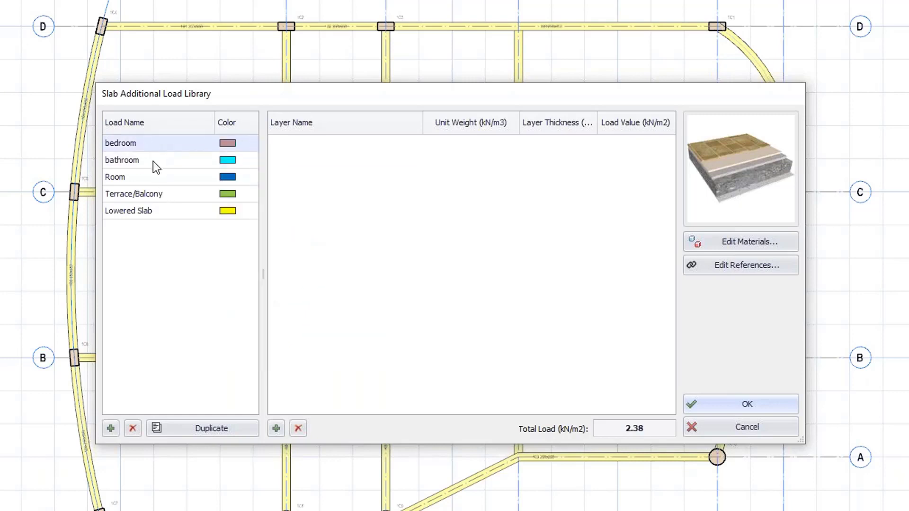
{"action": "left_click", "coordinate": [160, 162]}
{"action": "left_click", "coordinate": [276, 429]}
{"action": "left_click", "coordinate": [276, 428]}
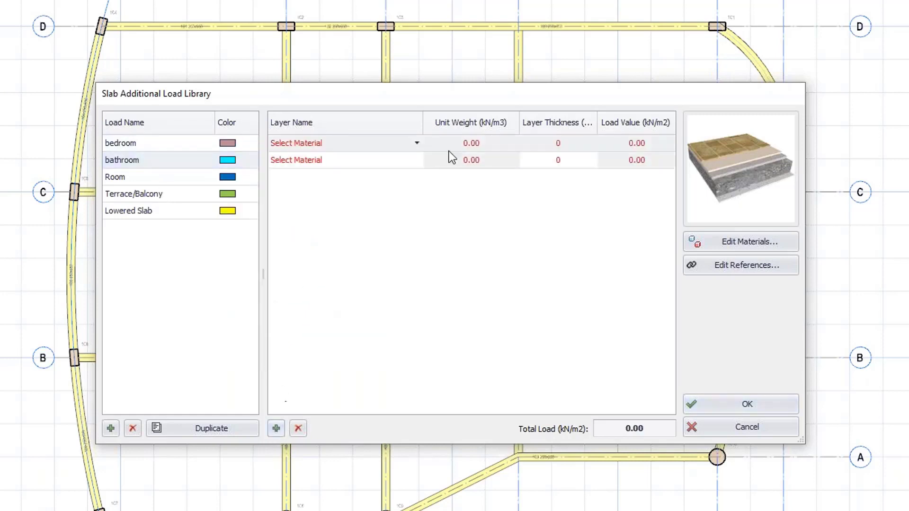
{"action": "left_click", "coordinate": [417, 143]}
{"action": "left_click", "coordinate": [399, 155]}
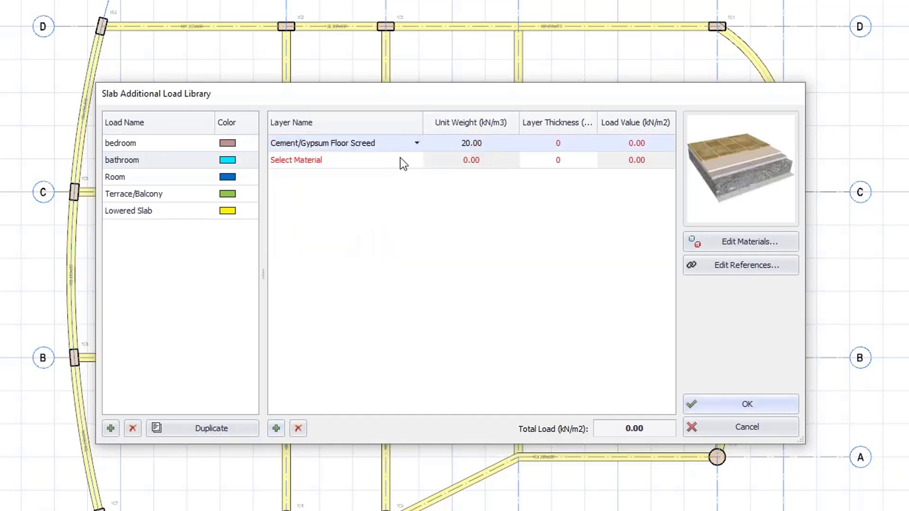
{"action": "left_click", "coordinate": [551, 146]}
{"action": "type", "text": "45"}
Step: Set the bathroom load's second layer to Parquet, 15 mm thick, and view the material library without editing it
{"action": "left_click", "coordinate": [366, 162]}
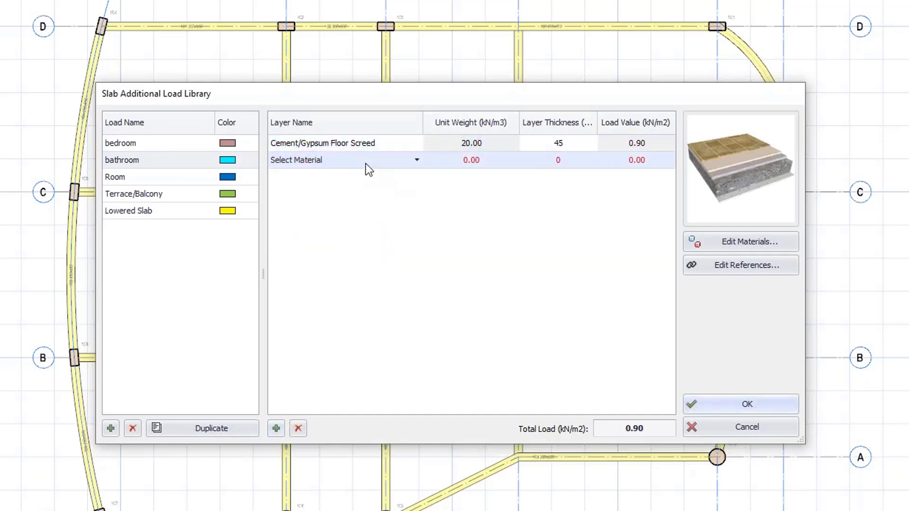
{"action": "left_click", "coordinate": [416, 161]}
{"action": "scroll", "coordinate": [354, 207], "scroll_direction": "down", "scroll_amount": 2}
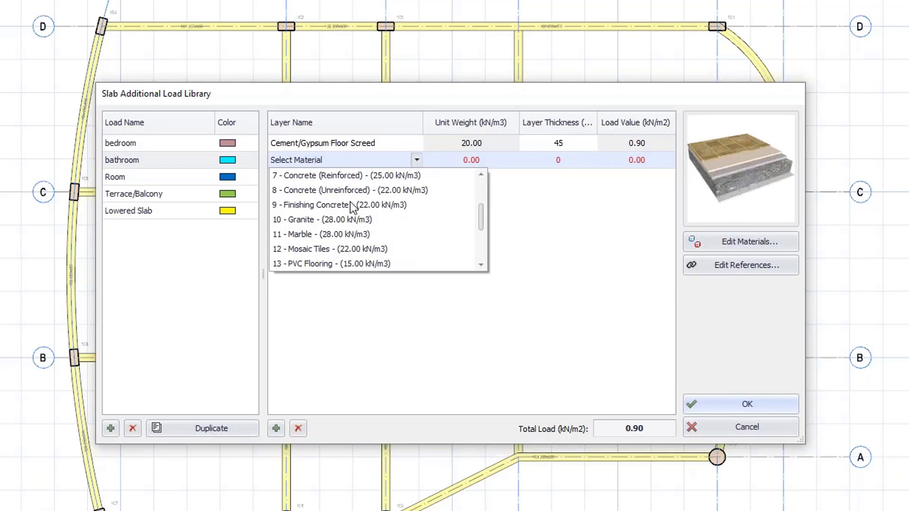
{"action": "scroll", "coordinate": [343, 251], "scroll_direction": "down", "scroll_amount": 1}
{"action": "left_click", "coordinate": [342, 234]}
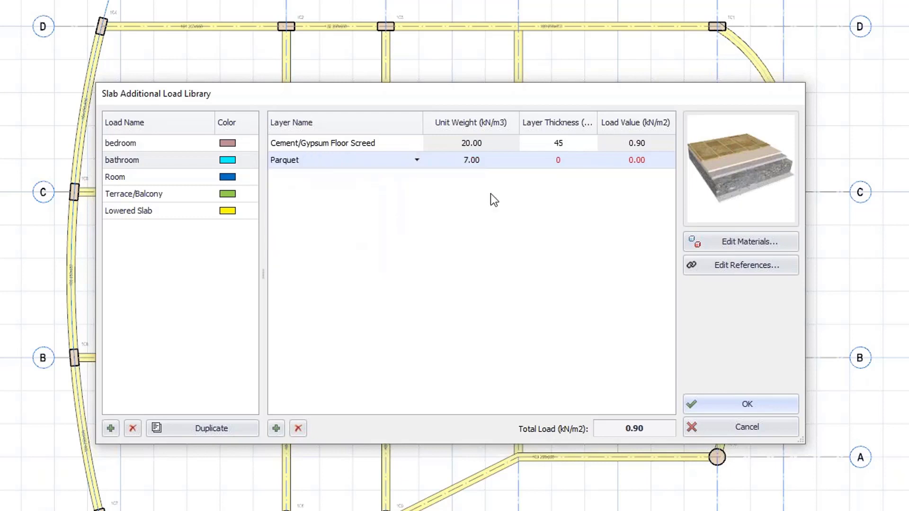
{"action": "left_click", "coordinate": [574, 163]}
{"action": "type", "text": "15"}
{"action": "key", "text": "Return"}
{"action": "left_click", "coordinate": [725, 247]}
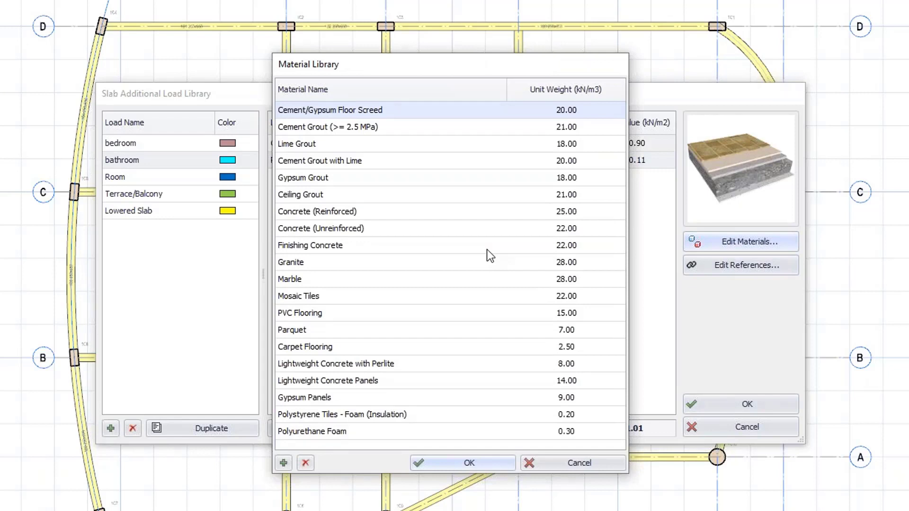
{"action": "left_click", "coordinate": [558, 462]}
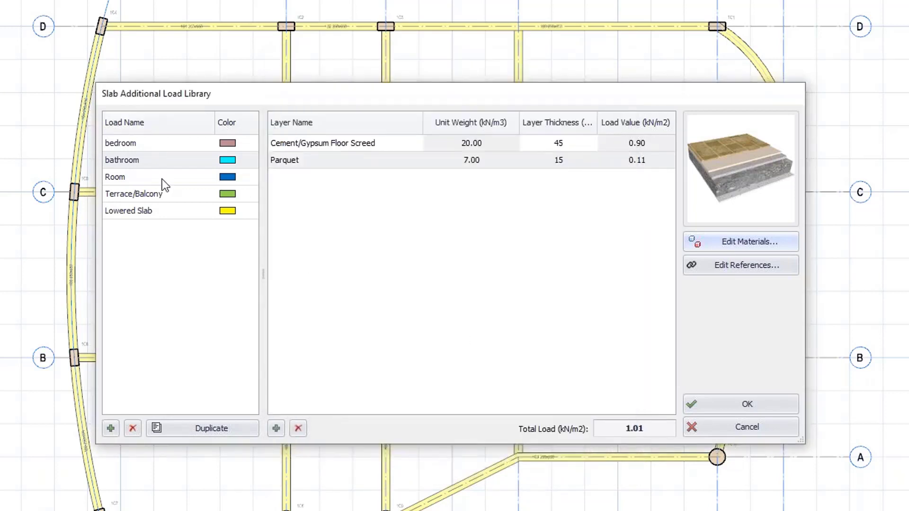
Step: Add two layers to the bedroom load and make the first Cement/Gypsum Floor Screed, 30 mm thick
{"action": "left_click", "coordinate": [131, 142]}
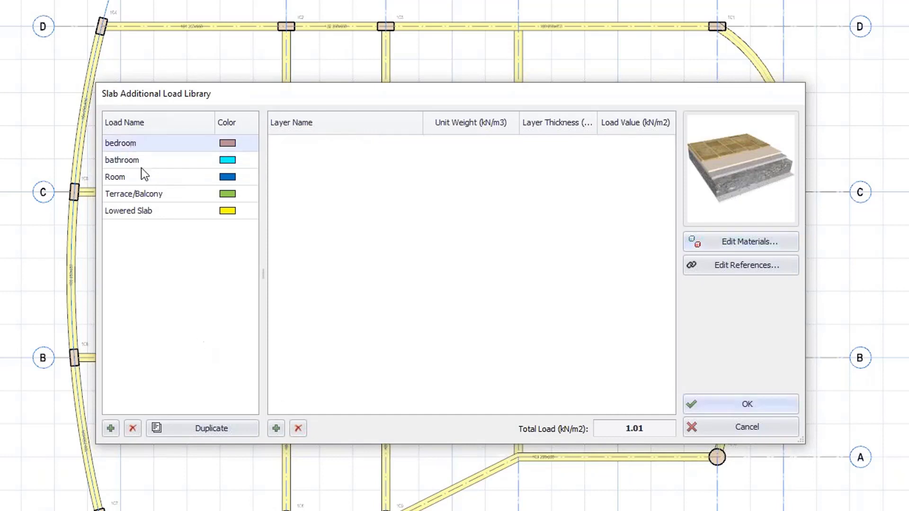
{"action": "left_click", "coordinate": [276, 429]}
{"action": "left_click", "coordinate": [276, 429]}
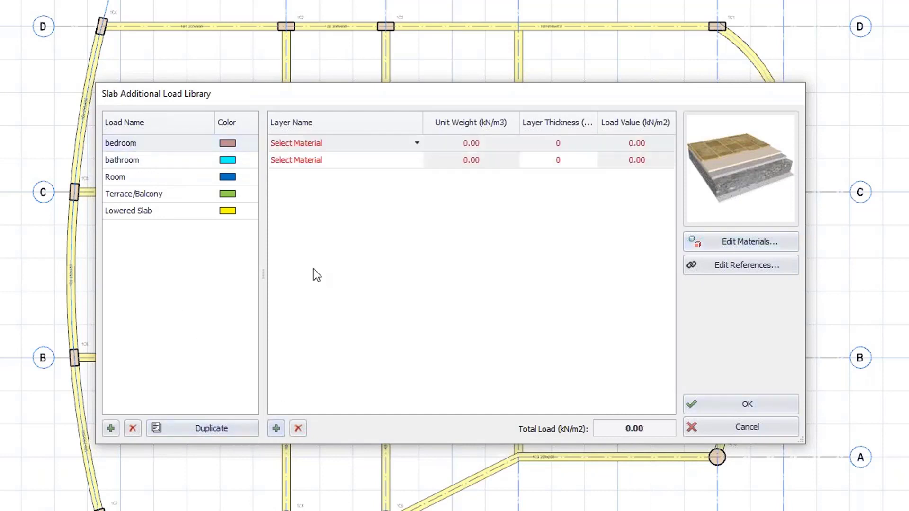
{"action": "left_click", "coordinate": [417, 142]}
{"action": "left_click", "coordinate": [363, 158]}
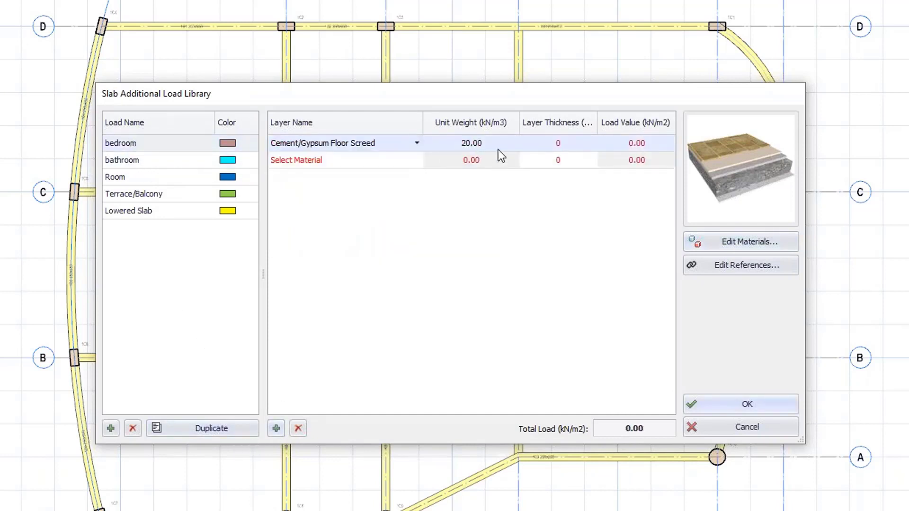
{"action": "left_click", "coordinate": [558, 144]}
{"action": "type", "text": "30"}
Step: Set the bedroom load's second layer to Mosaic Tiles, 12 mm thick
{"action": "left_click", "coordinate": [412, 164]}
{"action": "left_click", "coordinate": [416, 161]}
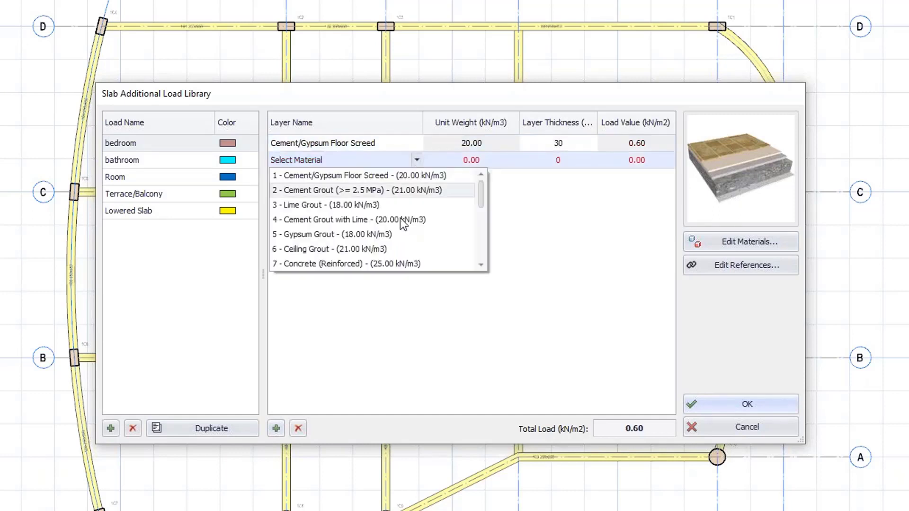
{"action": "scroll", "coordinate": [397, 228], "scroll_direction": "down", "scroll_amount": 2}
{"action": "left_click", "coordinate": [393, 248]}
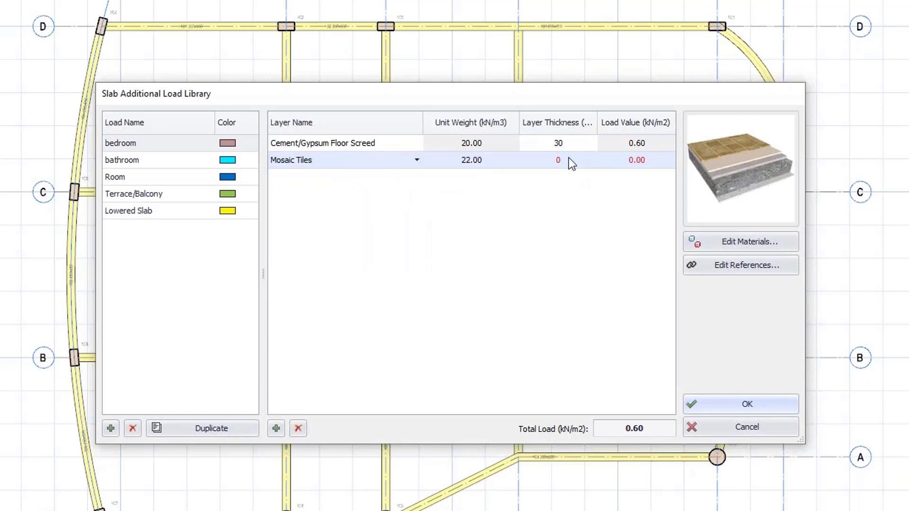
{"action": "type", "text": "12"}
{"action": "left_click", "coordinate": [521, 241]}
Step: View the load reference options without applying them and accept the slab load library
{"action": "left_click", "coordinate": [710, 268]}
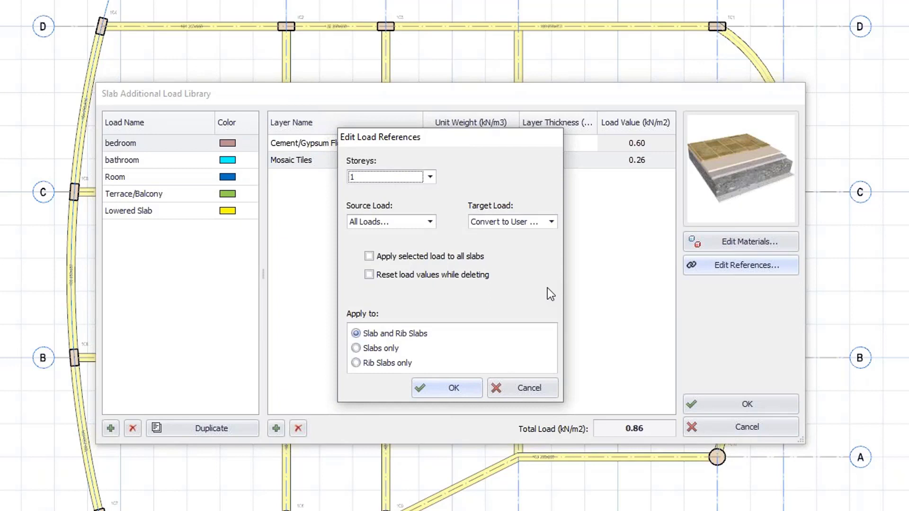
{"action": "left_click", "coordinate": [498, 385]}
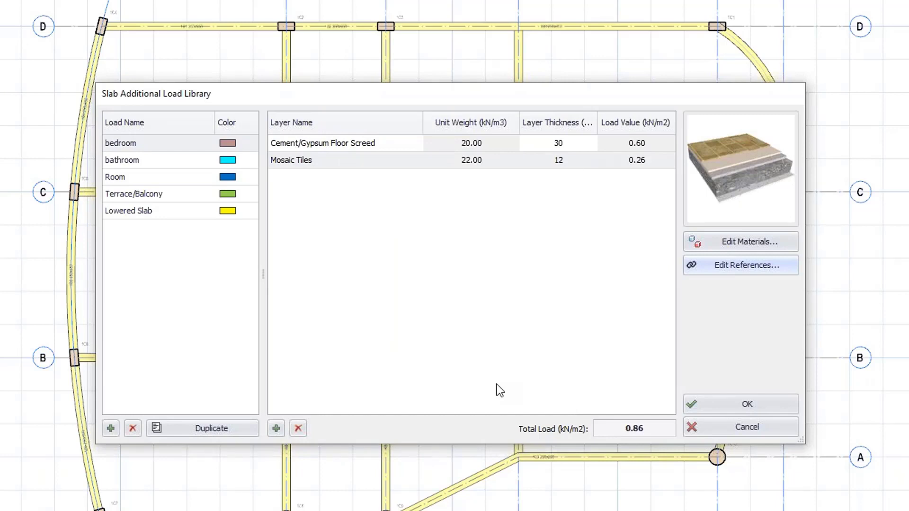
{"action": "left_click", "coordinate": [714, 409]}
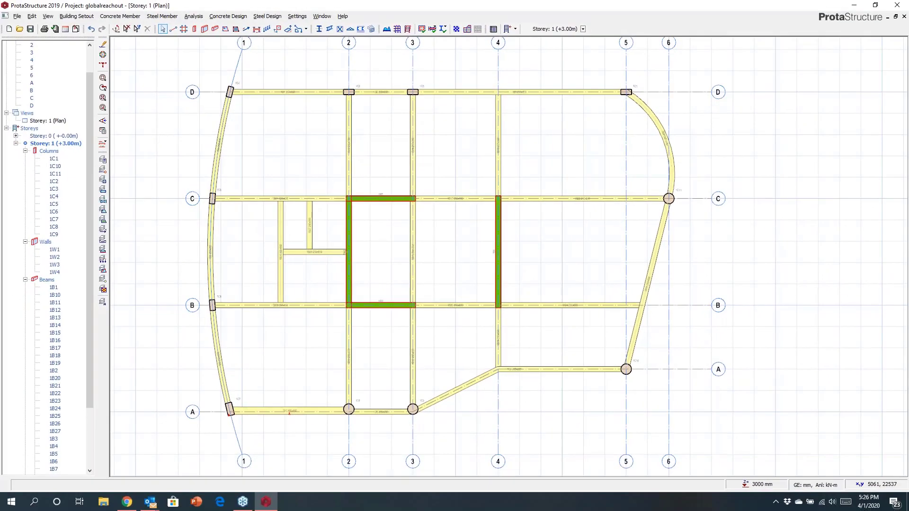
Step: Start a slab with thickness 200 mm, the bedroom additional dead load and an imposed load of 1.5
{"action": "left_click", "coordinate": [225, 29]}
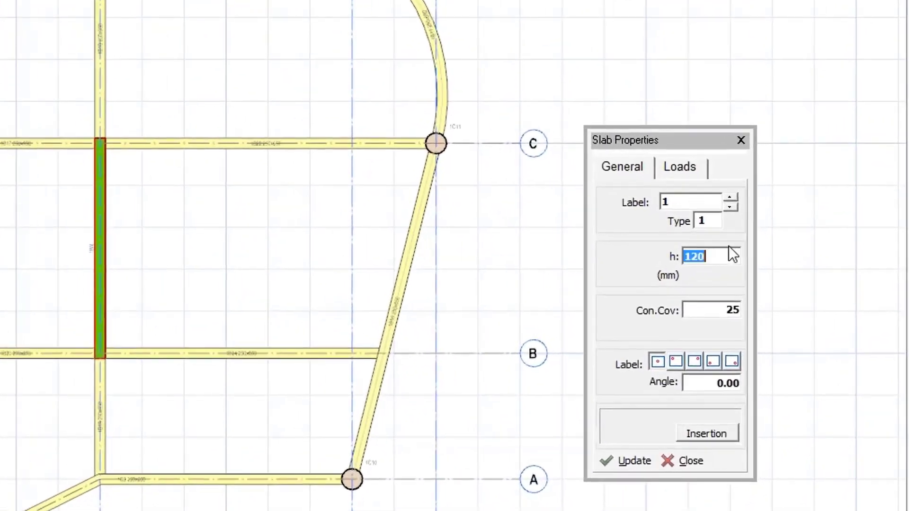
{"action": "type", "text": "200"}
{"action": "left_click", "coordinate": [677, 166]}
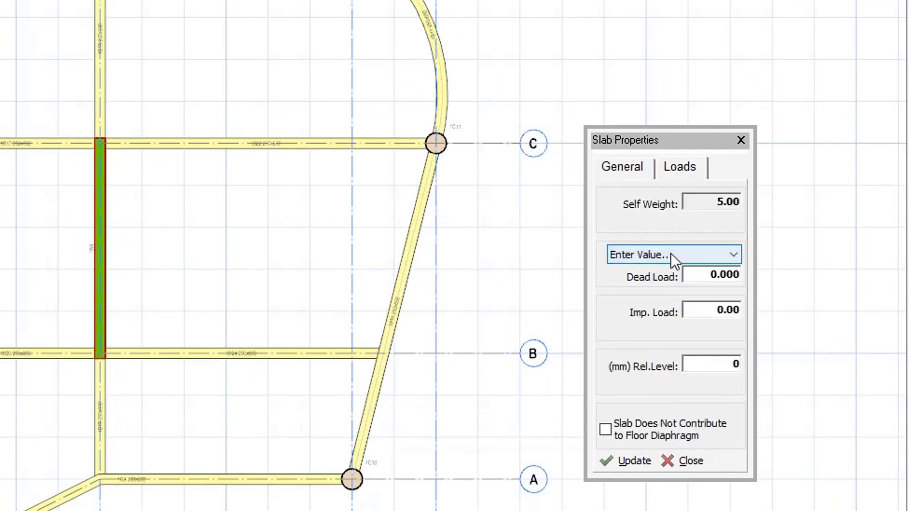
{"action": "left_click", "coordinate": [672, 255]}
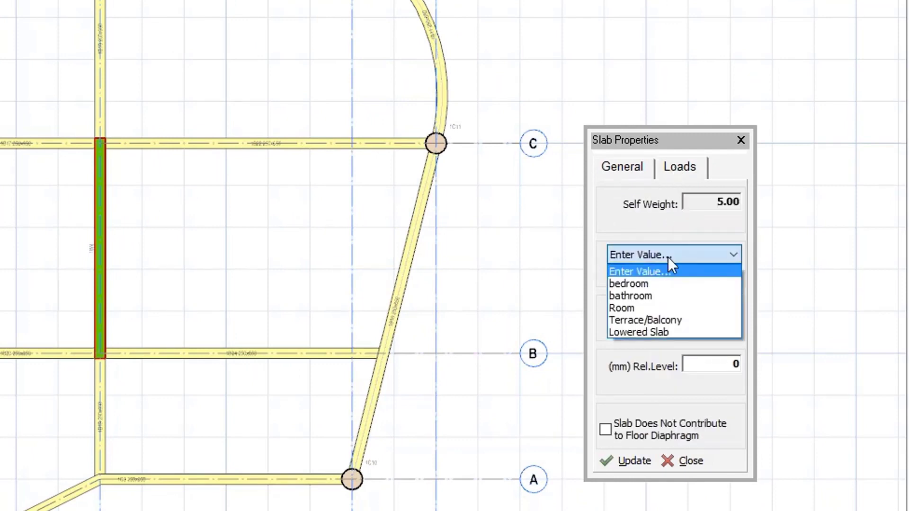
{"action": "left_click", "coordinate": [641, 285]}
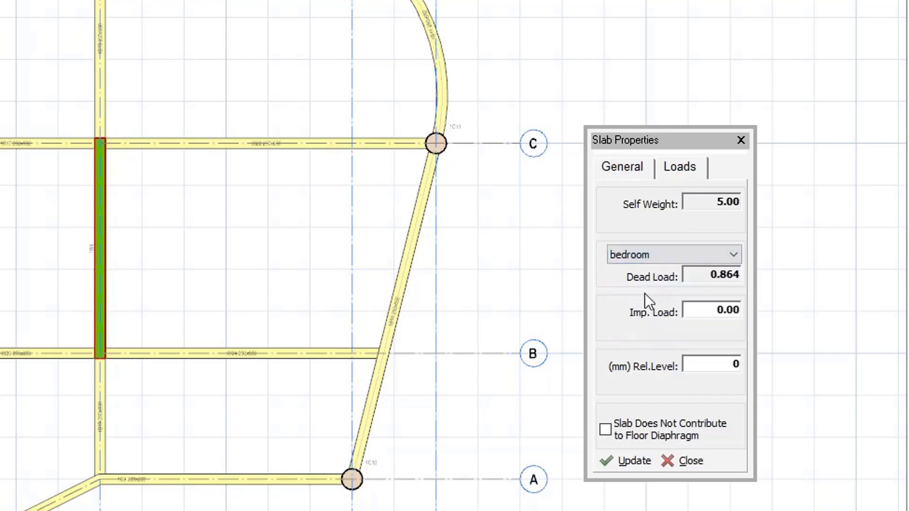
{"action": "left_click", "coordinate": [728, 310]}
{"action": "type", "text": "1.5"}
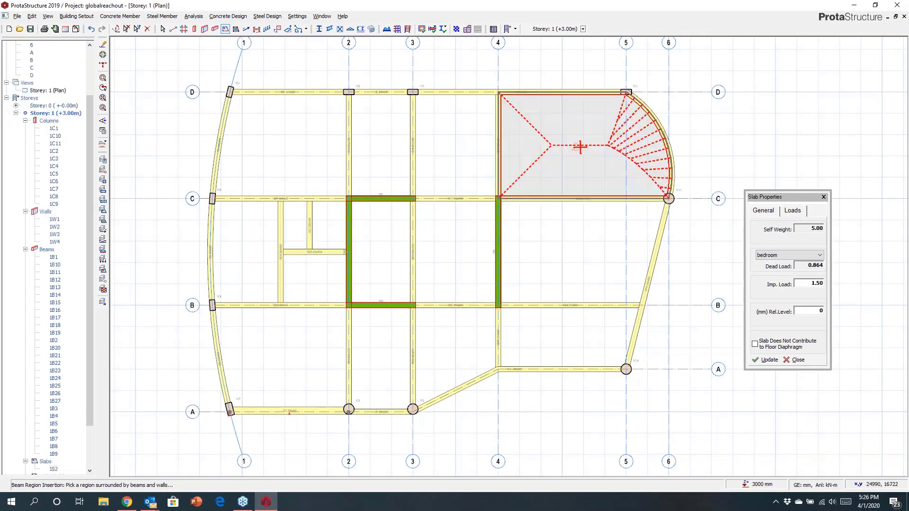
Step: Insert bedroom slabs in bays 4–6, 2–3 and 1–2 between axes C and D, and bays 1–2 and 2–3 between A and B
{"action": "left_click", "coordinate": [580, 147]}
{"action": "left_click", "coordinate": [381, 144]}
{"action": "left_click", "coordinate": [284, 147]}
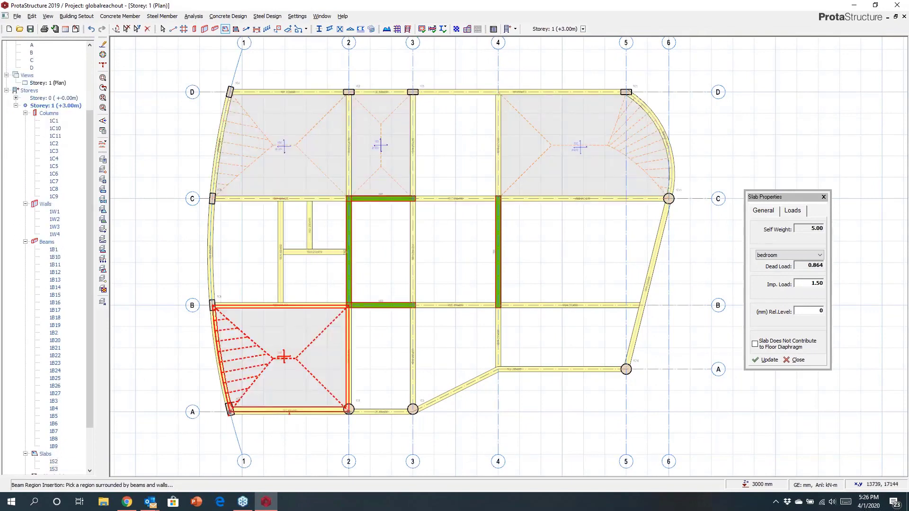
{"action": "left_click", "coordinate": [284, 358]}
Step: Insert slabs with the bathroom dead load and imposed load 2 in bay 3–4/C–D, beside axis 1/B–C, and in the small bay where axes 2 and B meet
{"action": "left_click", "coordinate": [772, 256]}
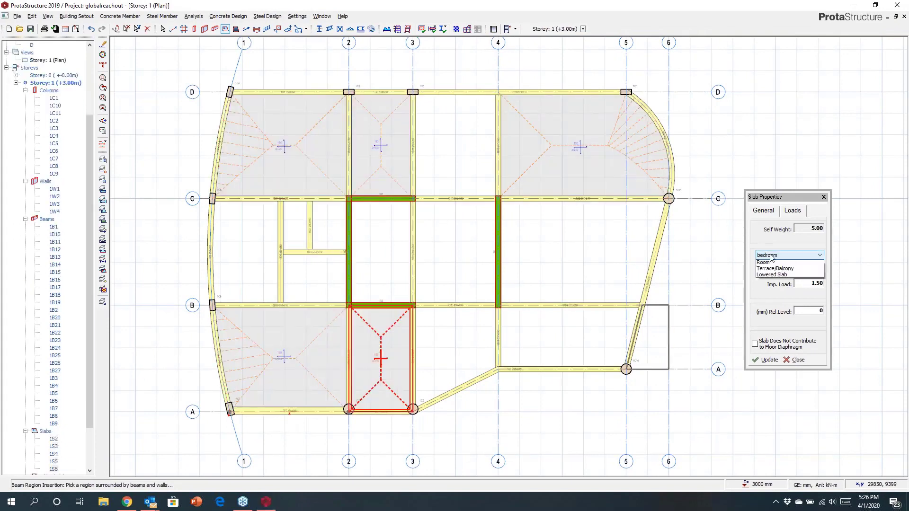
{"action": "left_click", "coordinate": [771, 277]}
{"action": "left_click", "coordinate": [821, 285]}
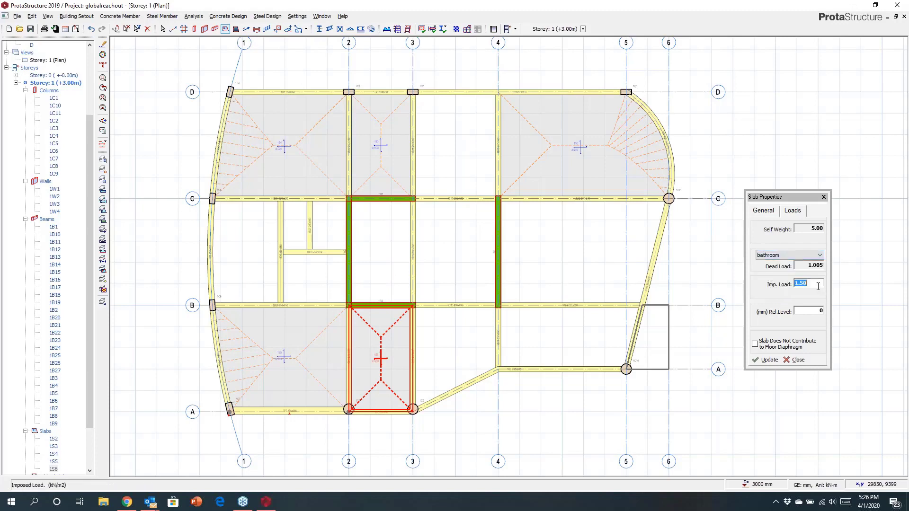
{"action": "key", "text": "BackSpace"}
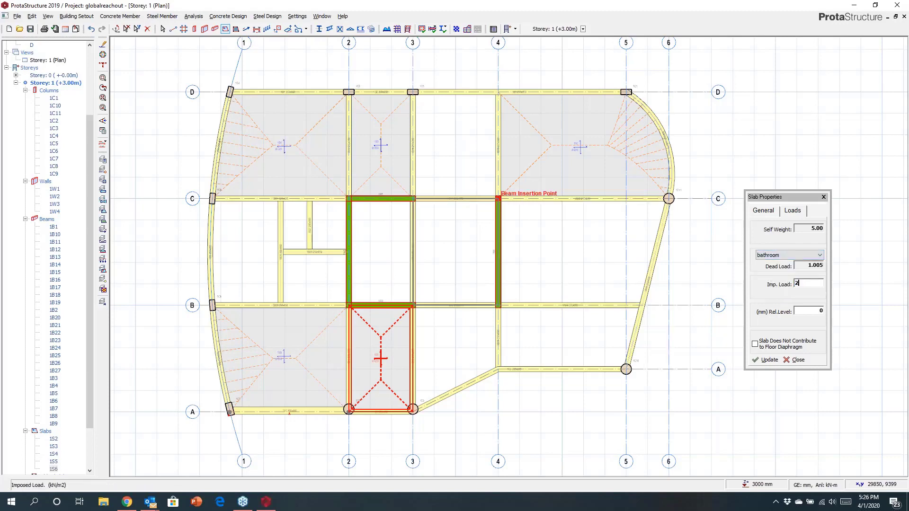
{"action": "left_click", "coordinate": [449, 178]}
{"action": "type", "text": "2"}
{"action": "left_click", "coordinate": [246, 251]}
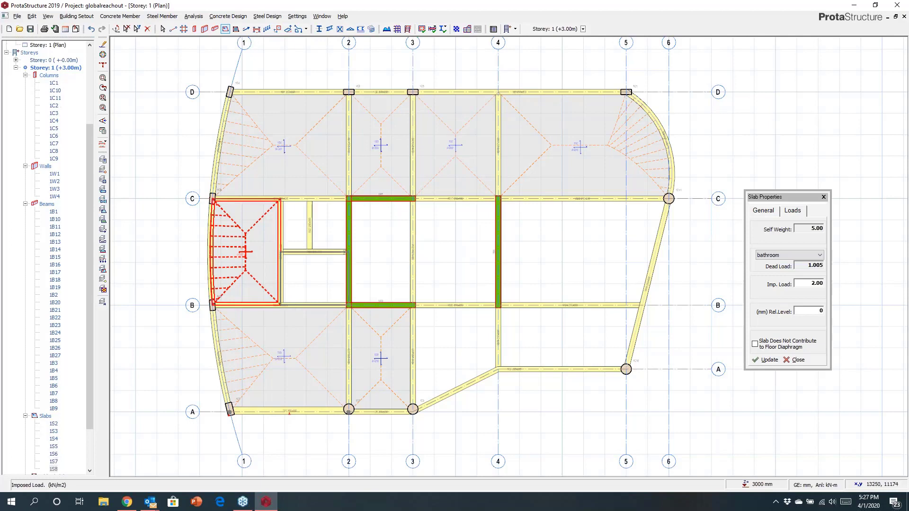
{"action": "left_click", "coordinate": [315, 279]}
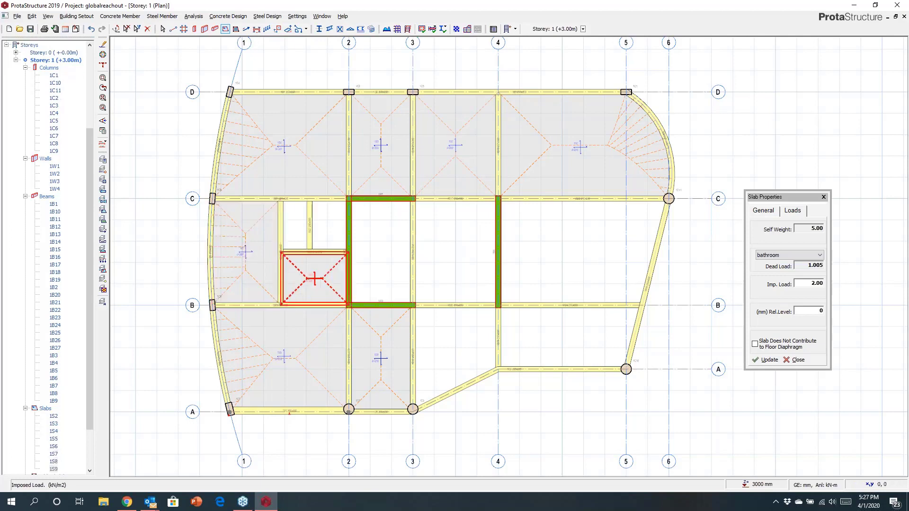
Step: Insert slabs with manual dead load 1.2 and imposed load 3 in bays 4–6 and 3–4 between B and C, and the small bay at axes 2 and C
{"action": "left_click", "coordinate": [763, 256]}
{"action": "left_click", "coordinate": [762, 262]}
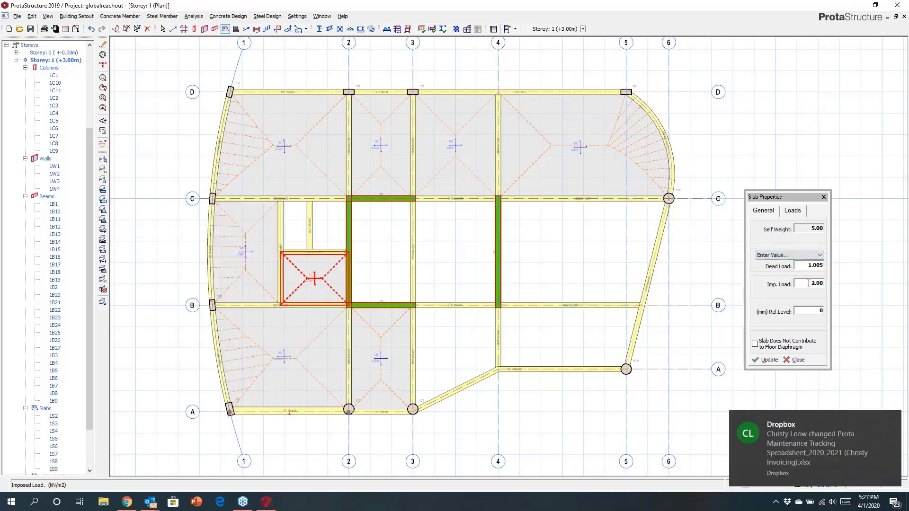
{"action": "left_click_drag", "start_coordinate": [806, 264], "coordinate": [826, 271]}
{"action": "type", "text": "1"}
{"action": "key", "text": "Tab"}
{"action": "type", "text": "3"}
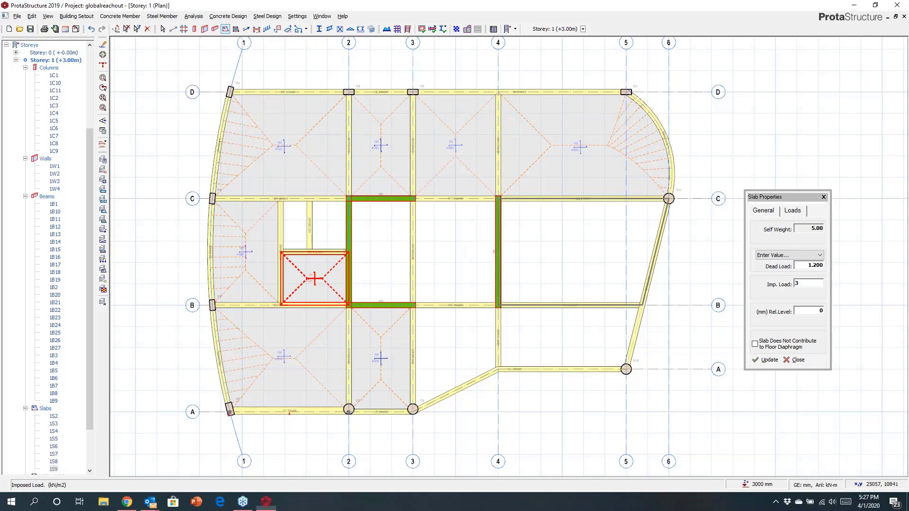
{"action": "left_click", "coordinate": [562, 286]}
{"action": "left_click", "coordinate": [456, 265]}
{"action": "left_click", "coordinate": [328, 227]}
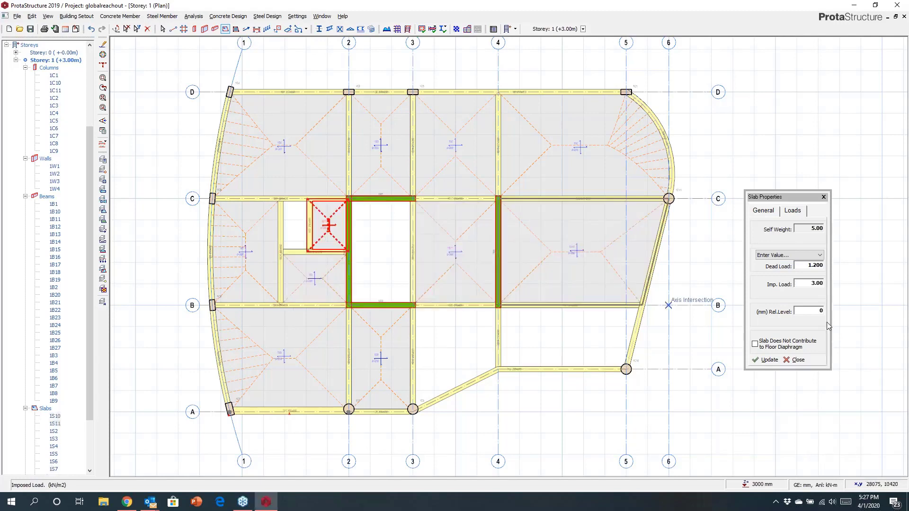
Step: Insert slabs with dead load 1.1 and imposed load 1.25 in bays 3–4 and 4–5 between axes A and B, and finish slab insertion
{"action": "double_click", "coordinate": [821, 285]}
{"action": "type", "text": "1.25"}
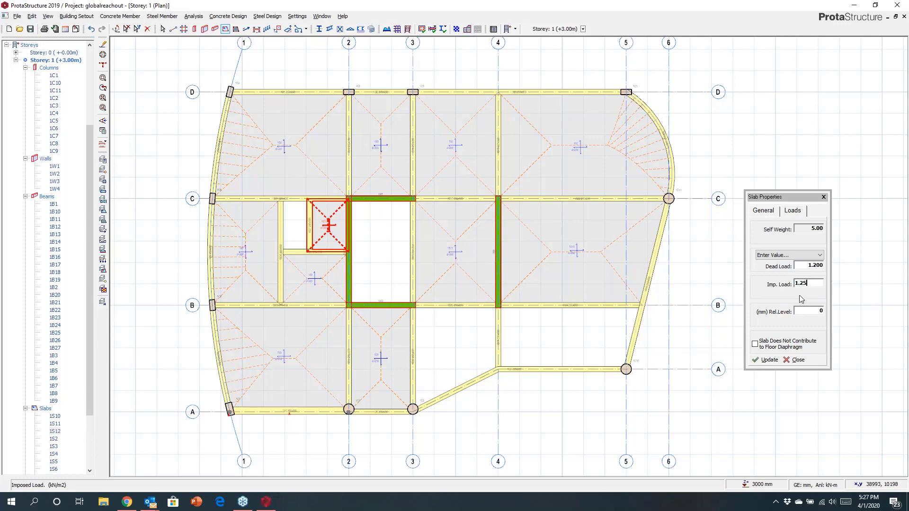
{"action": "double_click", "coordinate": [808, 267]}
{"action": "type", "text": "1.1"}
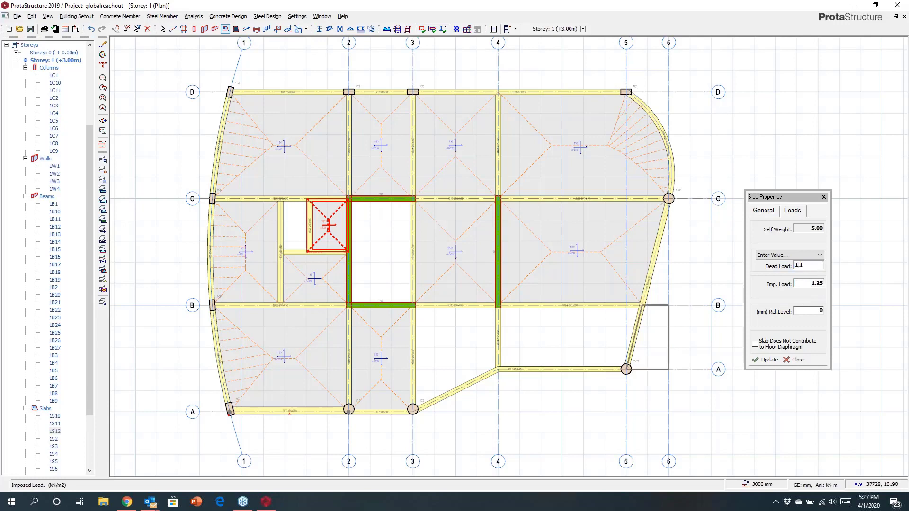
{"action": "left_click", "coordinate": [438, 341]}
{"action": "left_click", "coordinate": [564, 338]}
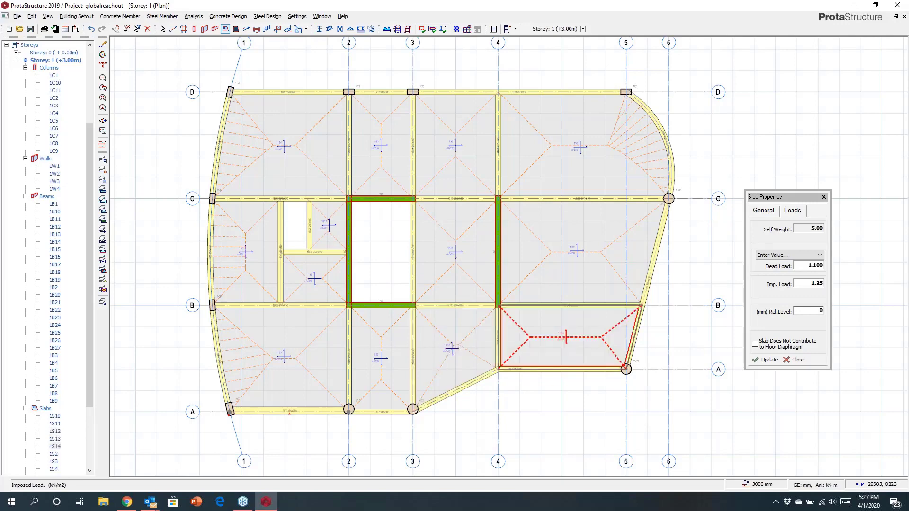
{"action": "left_click", "coordinate": [824, 197]}
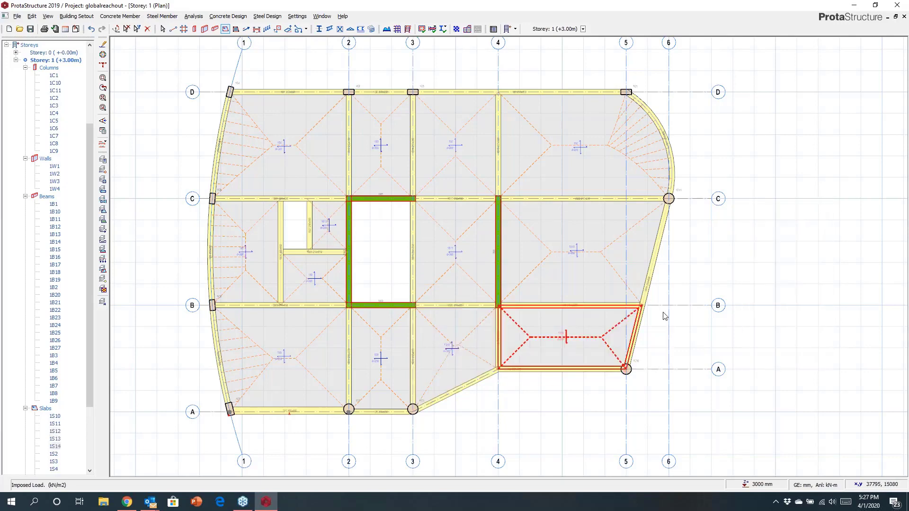
Step: Draw a slab edge from column 1C9: 7000 mm horizontal, a diagonal of 1000 by 1000 mm, 1000 mm horizontal, and an arc to column 1C10
{"action": "scroll", "coordinate": [687, 227], "scroll_direction": "down", "scroll_amount": 3}
{"action": "scroll", "coordinate": [690, 215], "scroll_direction": "up", "scroll_amount": 3}
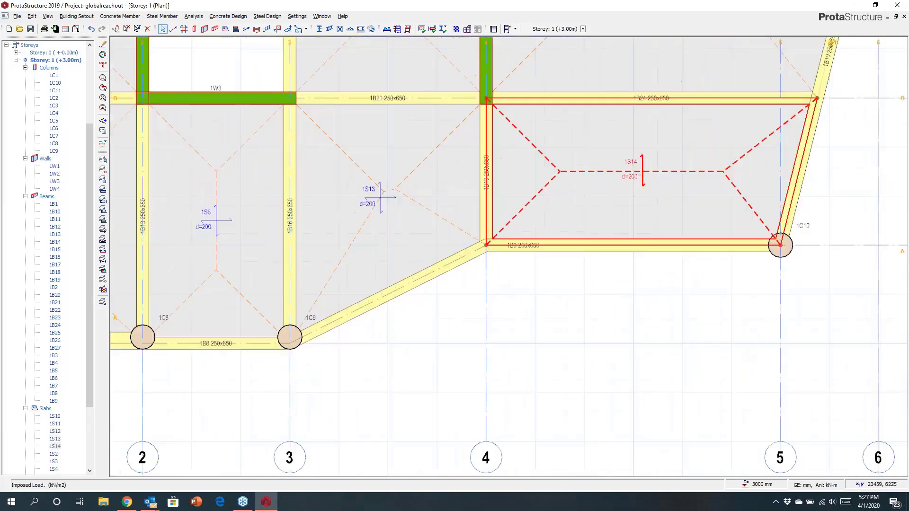
{"action": "left_click", "coordinate": [306, 29]}
{"action": "left_click", "coordinate": [300, 41]}
{"action": "left_click", "coordinate": [289, 350]}
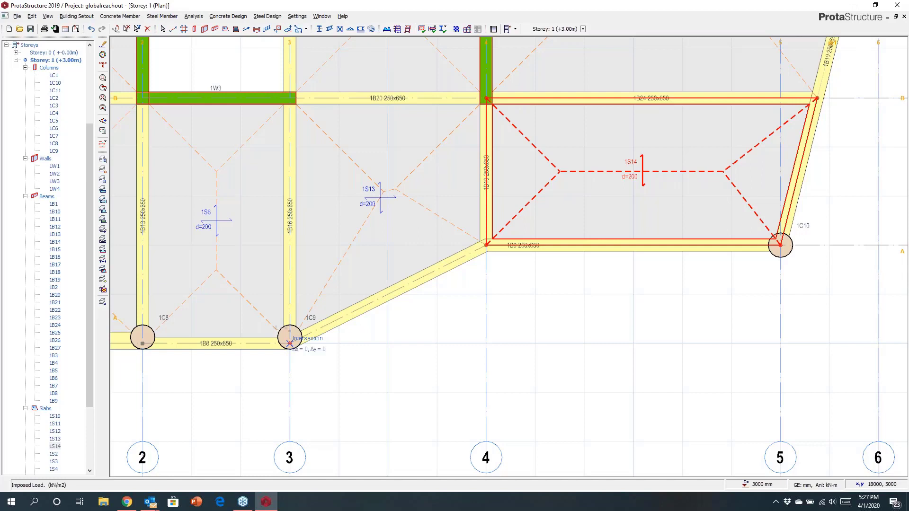
{"action": "scroll", "coordinate": [630, 344], "scroll_direction": "up", "scroll_amount": 1}
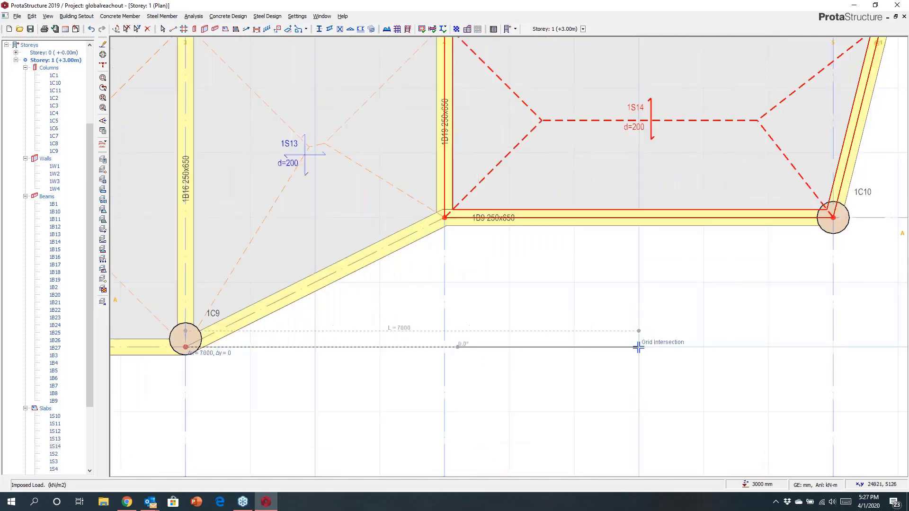
{"action": "left_click", "coordinate": [639, 347]}
{"action": "left_click", "coordinate": [704, 283]}
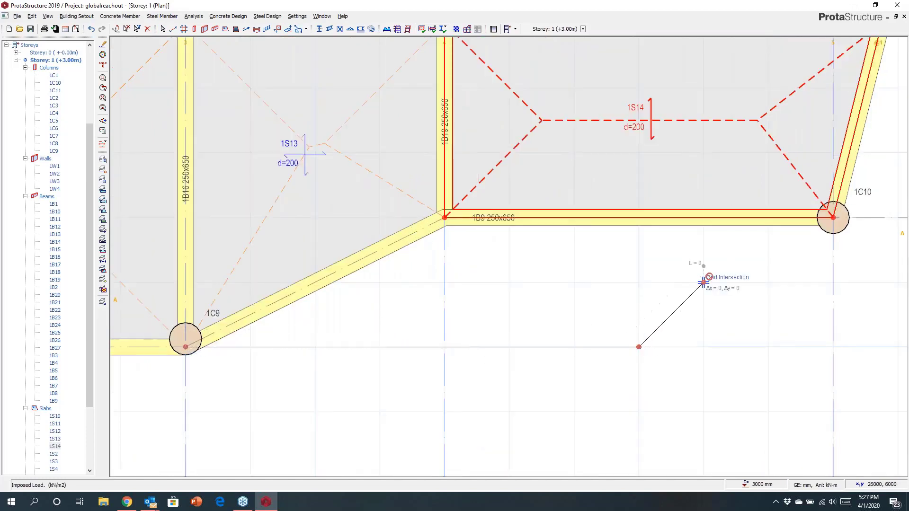
{"action": "left_click", "coordinate": [768, 283]}
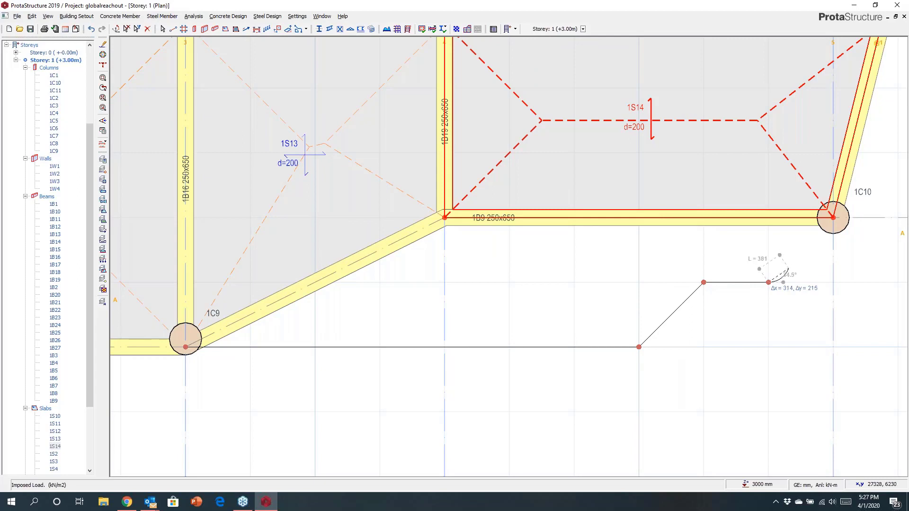
{"action": "left_click", "coordinate": [833, 218]}
{"action": "right_click", "coordinate": [715, 174]}
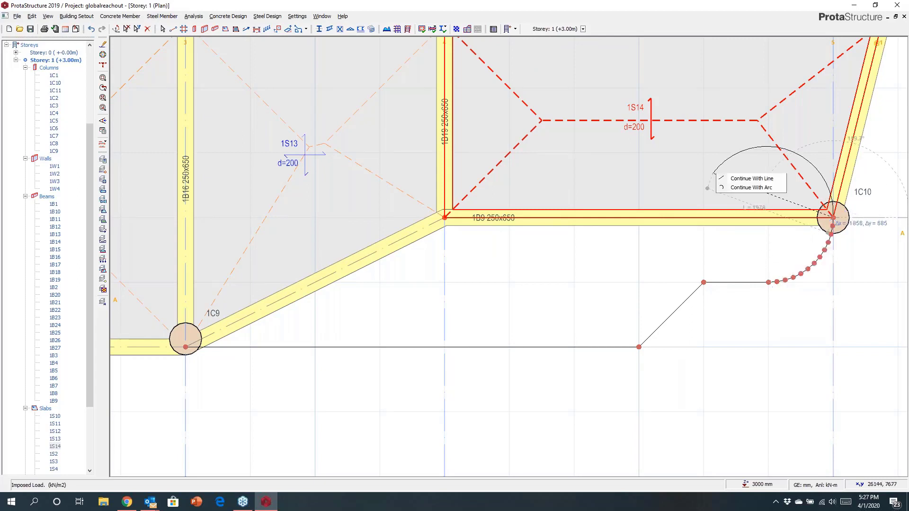
{"action": "left_click", "coordinate": [732, 179]}
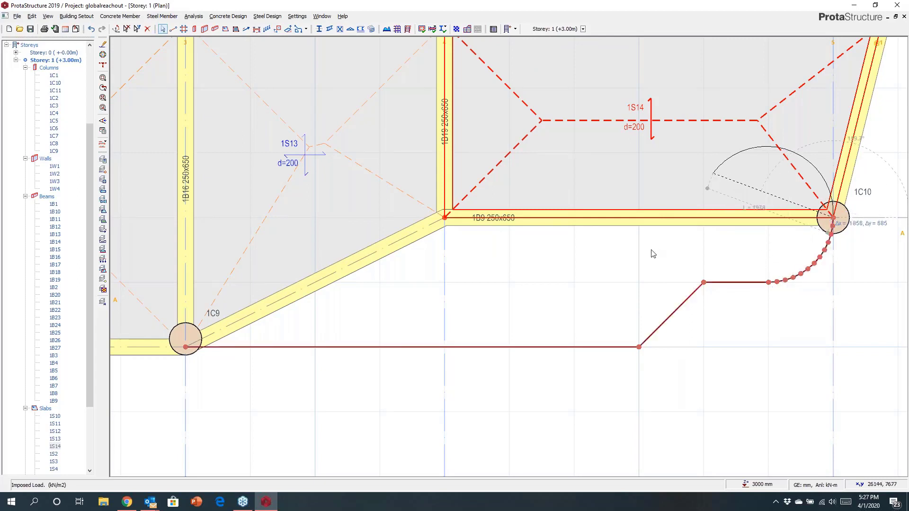
Step: Insert a 150 mm thick slab at relative level -100 mm in the region between the drawn slab edge and the beams from axis 3 to 5
{"action": "scroll", "coordinate": [653, 254], "scroll_direction": "down", "scroll_amount": 4}
{"action": "left_click", "coordinate": [645, 204]}
{"action": "right_click", "coordinate": [646, 204]}
{"action": "left_click", "coordinate": [648, 244]}
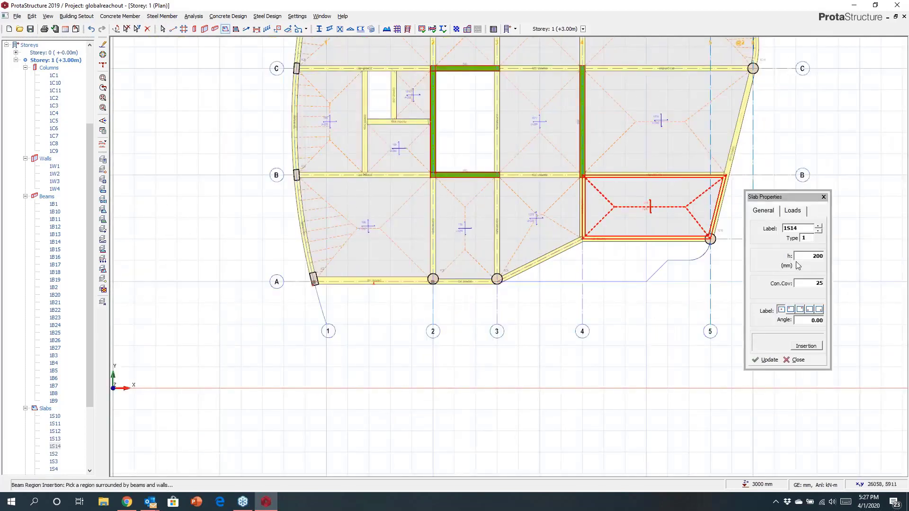
{"action": "double_click", "coordinate": [817, 257]}
{"action": "type", "text": "1.2"}
{"action": "type", "text": "5"}
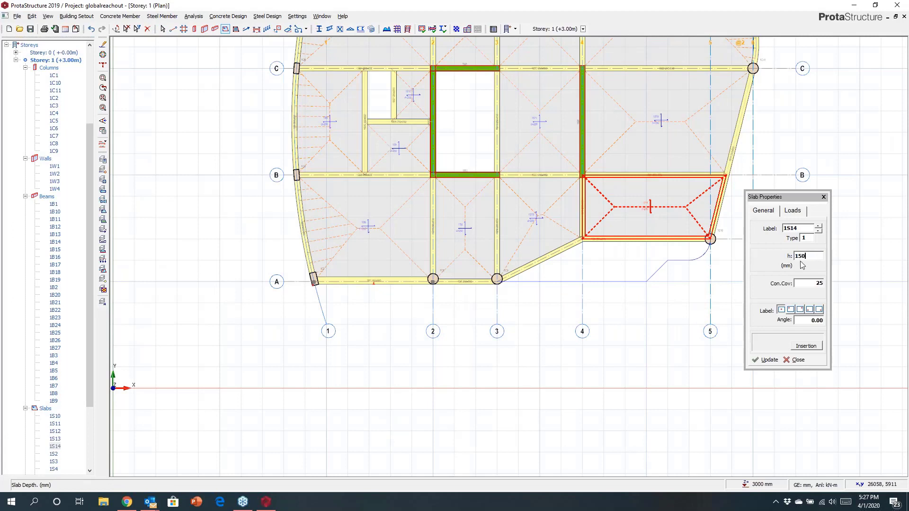
{"action": "left_click", "coordinate": [793, 211]}
{"action": "left_click", "coordinate": [822, 313]}
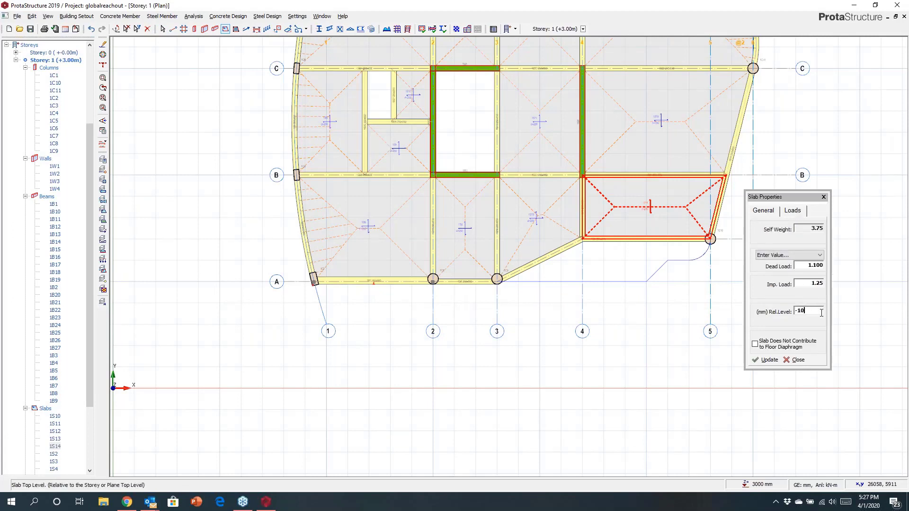
{"action": "left_click", "coordinate": [612, 262]}
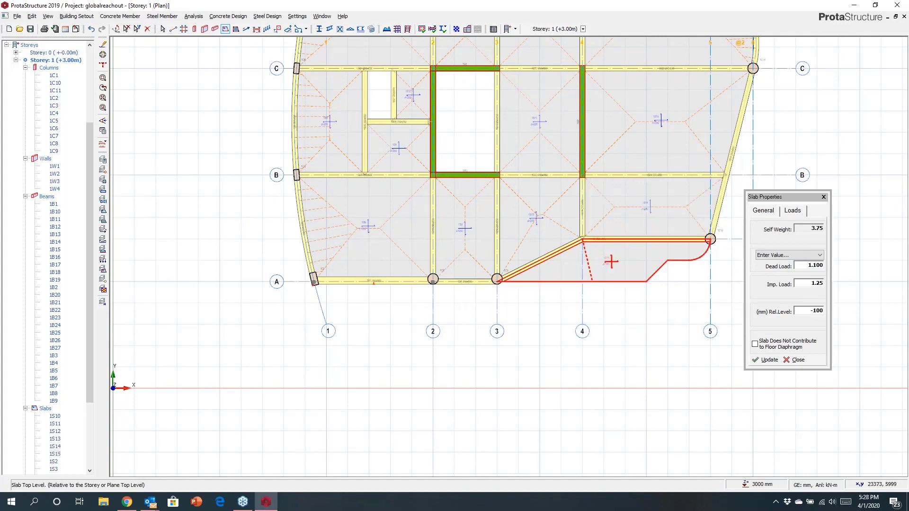
{"action": "left_click", "coordinate": [824, 197]}
{"action": "key", "text": "Escape"}
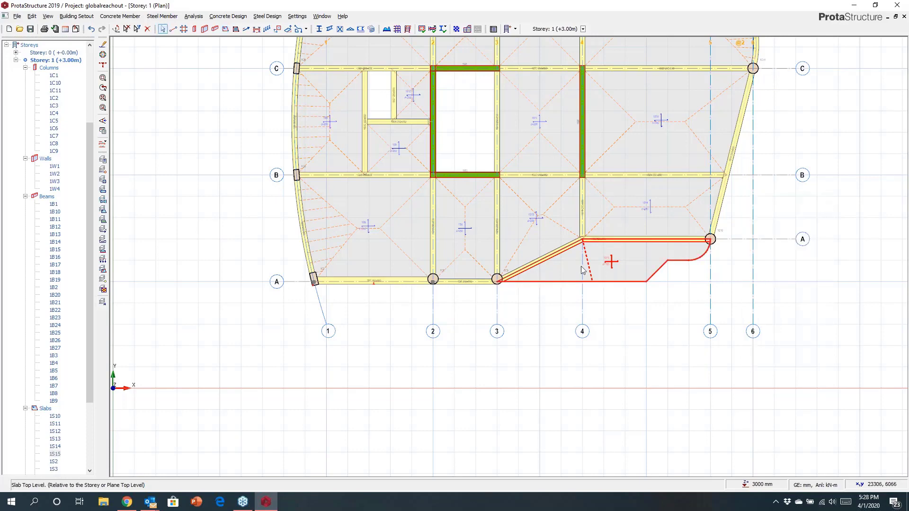
Step: Examine the storey plan recoloured by column sections and by beam sections through Visual Interrogation
{"action": "scroll", "coordinate": [582, 270], "scroll_direction": "down", "scroll_amount": 2}
{"action": "scroll", "coordinate": [609, 229], "scroll_direction": "down", "scroll_amount": 1}
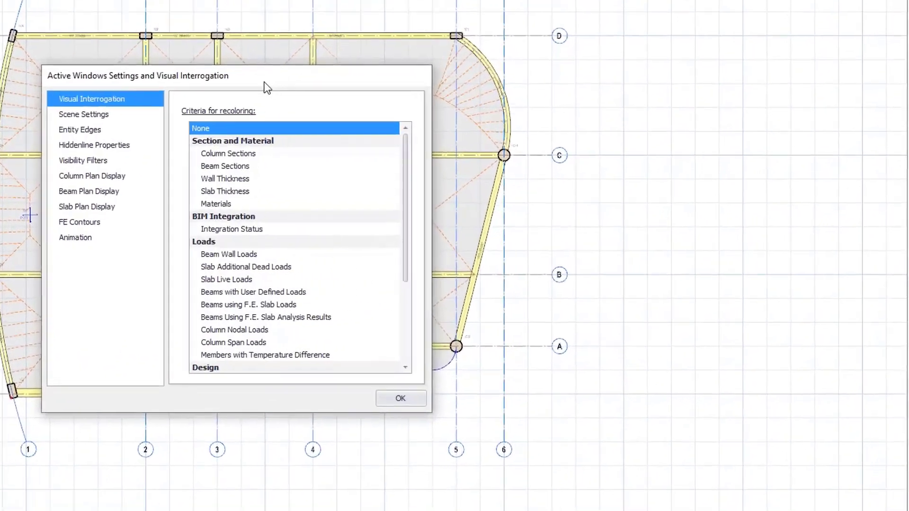
{"action": "left_click_drag", "start_coordinate": [464, 87], "coordinate": [899, 54]}
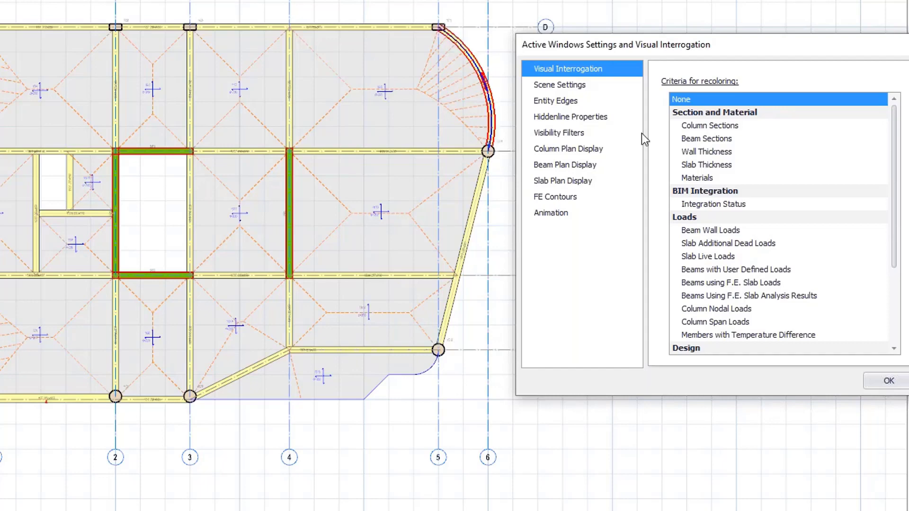
{"action": "left_click", "coordinate": [686, 125]}
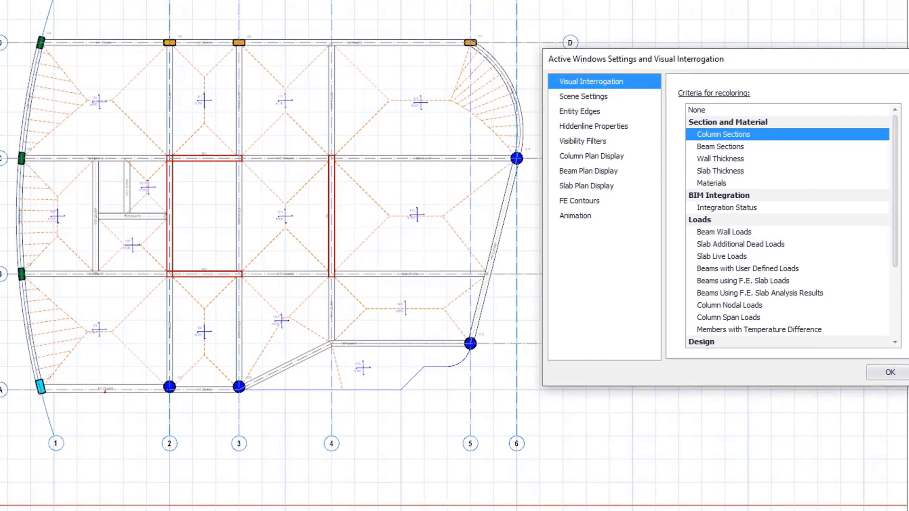
{"action": "left_click", "coordinate": [699, 147]}
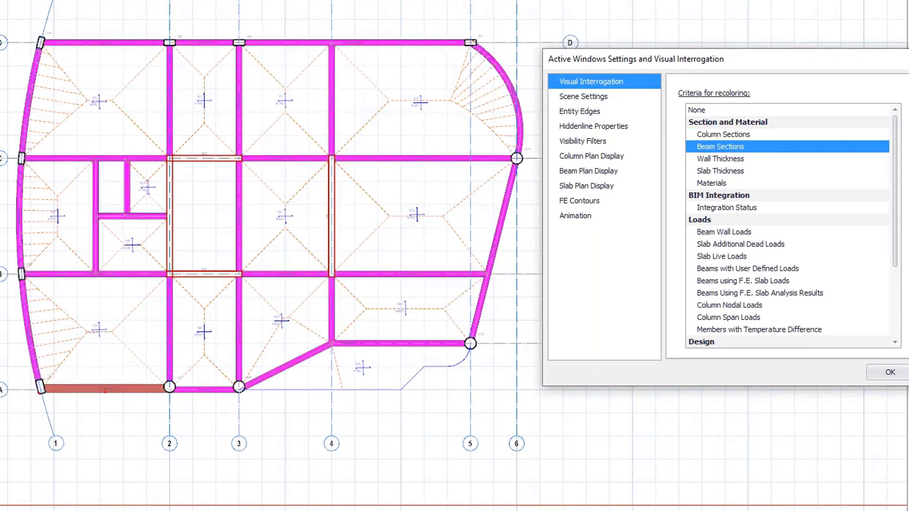
Step: Examine the slabs recoloured by live loads and by additional dead loads, and reset the recolouring criterion to None
{"action": "left_click", "coordinate": [718, 257]}
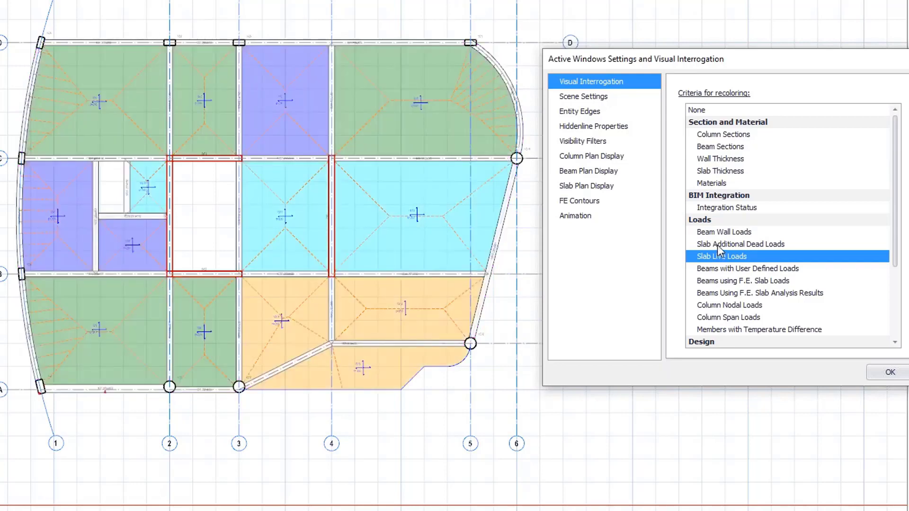
{"action": "left_click", "coordinate": [718, 245]}
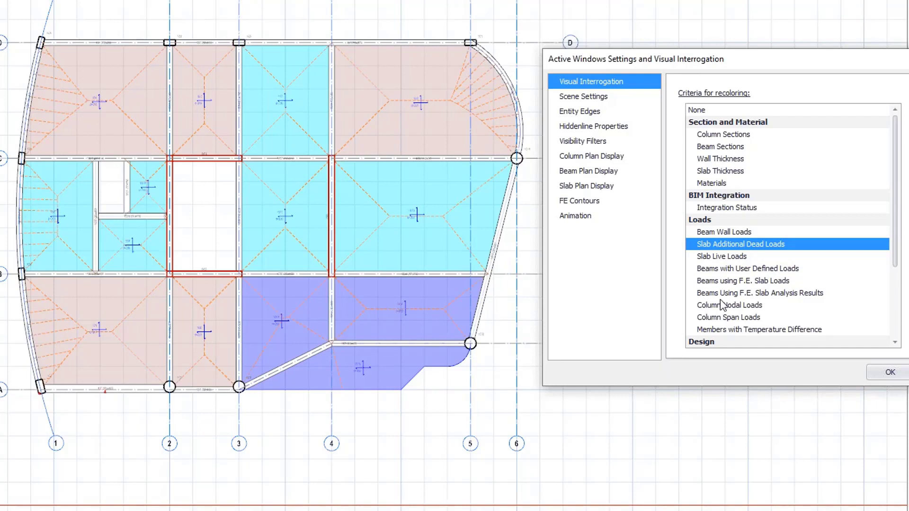
{"action": "left_click", "coordinate": [704, 112]}
{"action": "left_click_drag", "start_coordinate": [743, 63], "coordinate": [637, 57]}
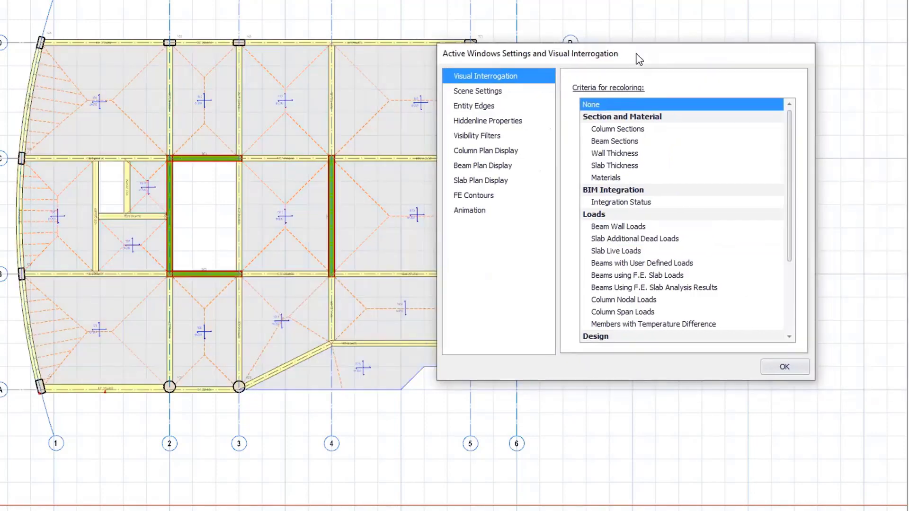
{"action": "left_click", "coordinate": [789, 362]}
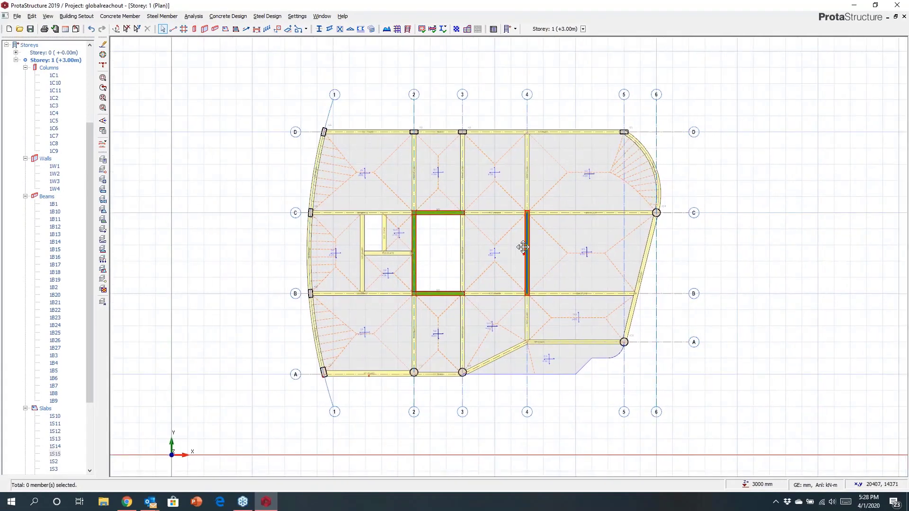
Step: Open column 1C2 at axes 2 and D in the Polyline Column Editor for section editing
{"action": "middle_click_drag", "start_coordinate": [516, 240], "coordinate": [509, 233]}
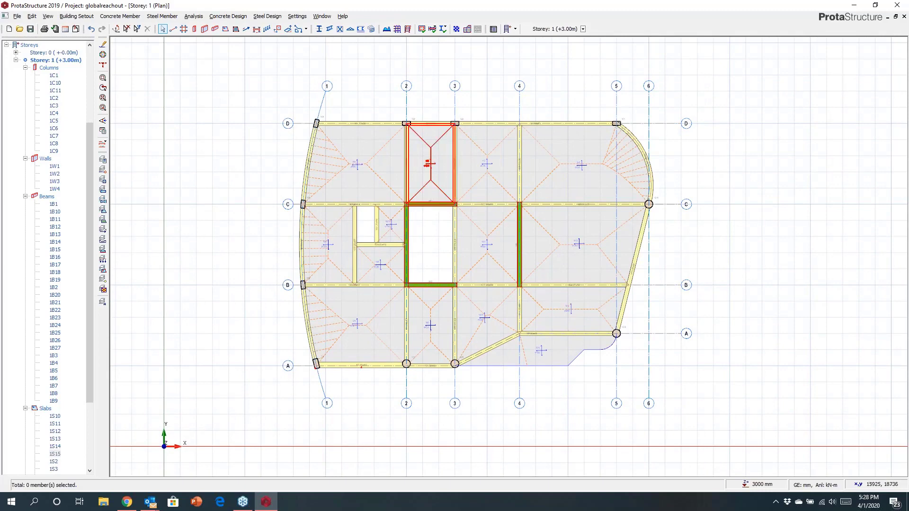
{"action": "scroll", "coordinate": [429, 140], "scroll_direction": "up", "scroll_amount": 5}
{"action": "middle_click_drag", "start_coordinate": [452, 167], "coordinate": [494, 250]}
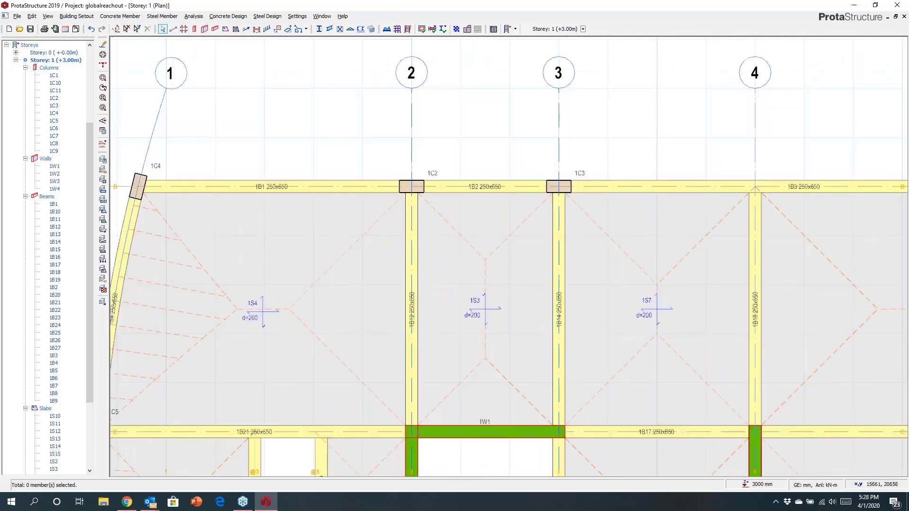
{"action": "scroll", "coordinate": [404, 189], "scroll_direction": "up", "scroll_amount": 4}
{"action": "scroll", "coordinate": [408, 188], "scroll_direction": "down", "scroll_amount": 2}
{"action": "left_click", "coordinate": [409, 188]}
{"action": "right_click", "coordinate": [400, 181]}
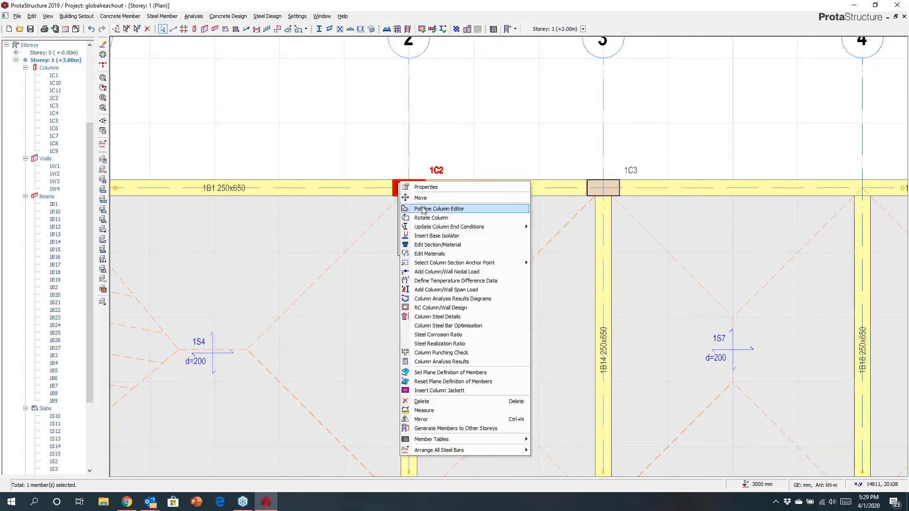
{"action": "left_click", "coordinate": [390, 268]}
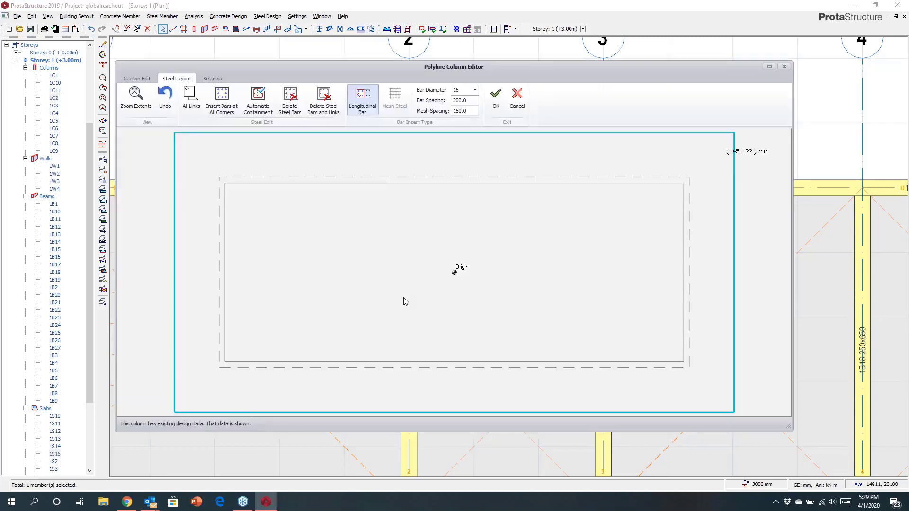
{"action": "scroll", "coordinate": [428, 326], "scroll_direction": "down", "scroll_amount": 2}
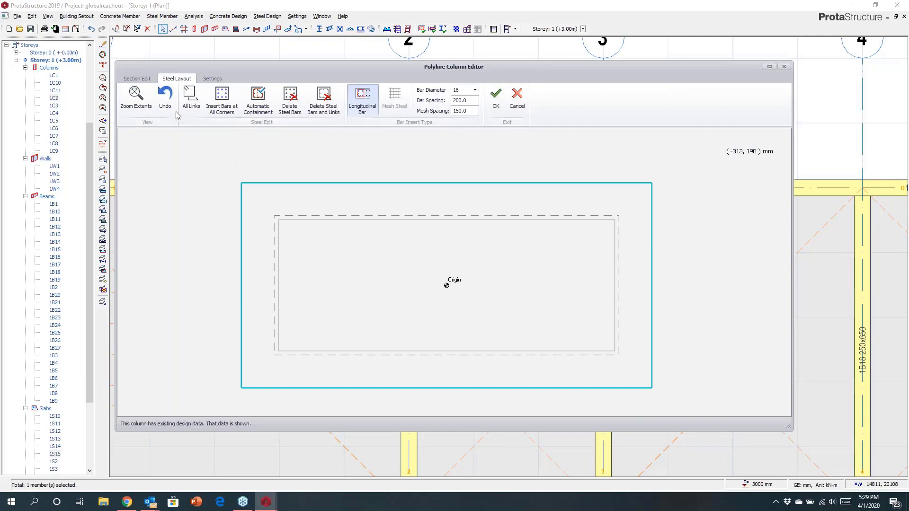
{"action": "left_click", "coordinate": [137, 78]}
Step: Reshape the column section into an octagon by adding vertices at x = ±75 mm on the long edges, pulled out to y = ±175 mm
{"action": "scroll", "coordinate": [462, 264], "scroll_direction": "down", "scroll_amount": 2}
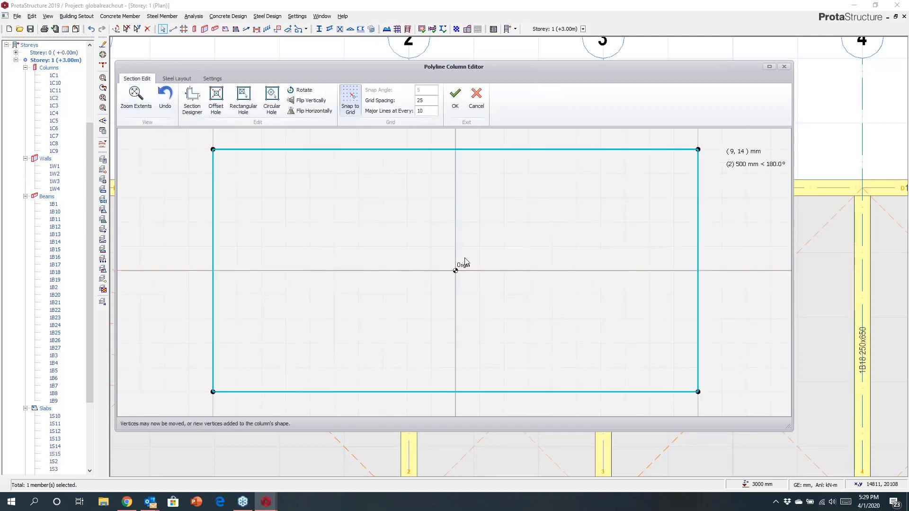
{"action": "scroll", "coordinate": [451, 246], "scroll_direction": "up", "scroll_amount": 1}
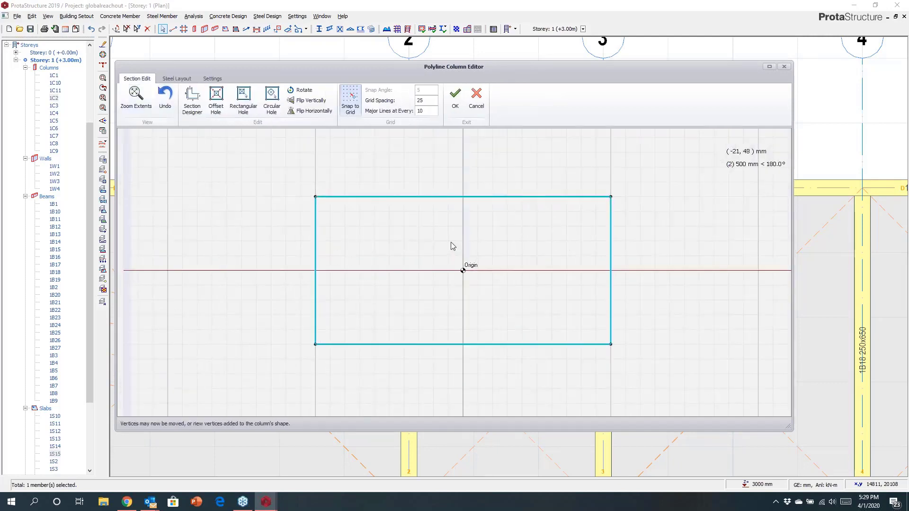
{"action": "left_click_drag", "start_coordinate": [427, 197], "coordinate": [419, 167]}
{"action": "left_click_drag", "start_coordinate": [504, 180], "coordinate": [508, 167]}
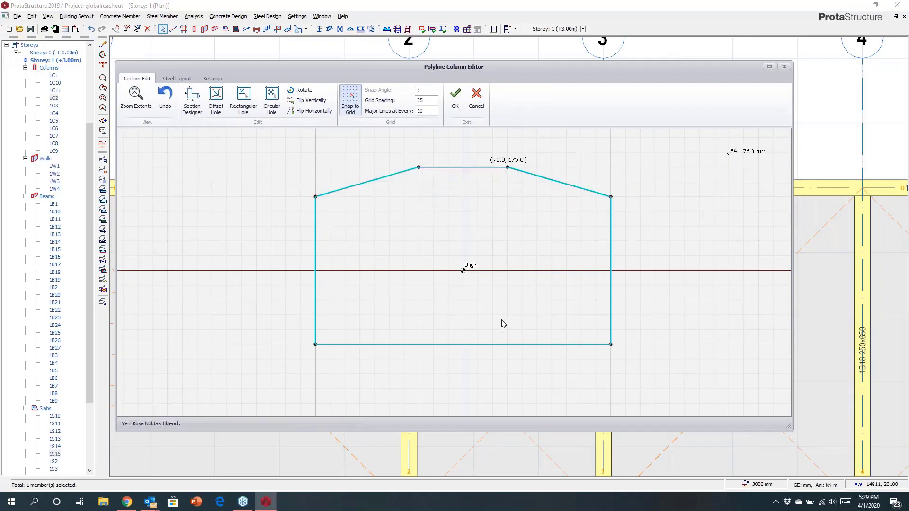
{"action": "left_click_drag", "start_coordinate": [508, 345], "coordinate": [507, 374]}
{"action": "left_click_drag", "start_coordinate": [407, 356], "coordinate": [419, 373]}
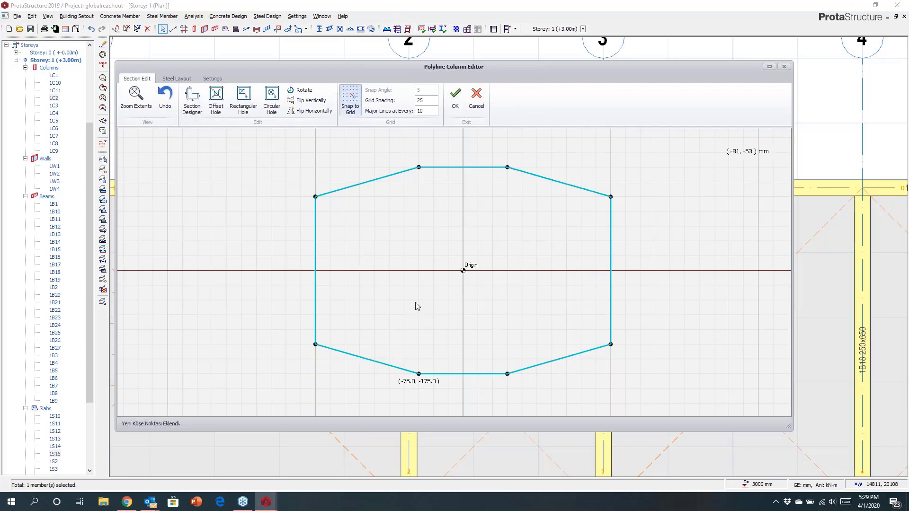
Step: Insert 16 mm bars at all section corners with an enclosing link, and add two vertical links between the inner bar pairs
{"action": "left_click", "coordinate": [177, 79]}
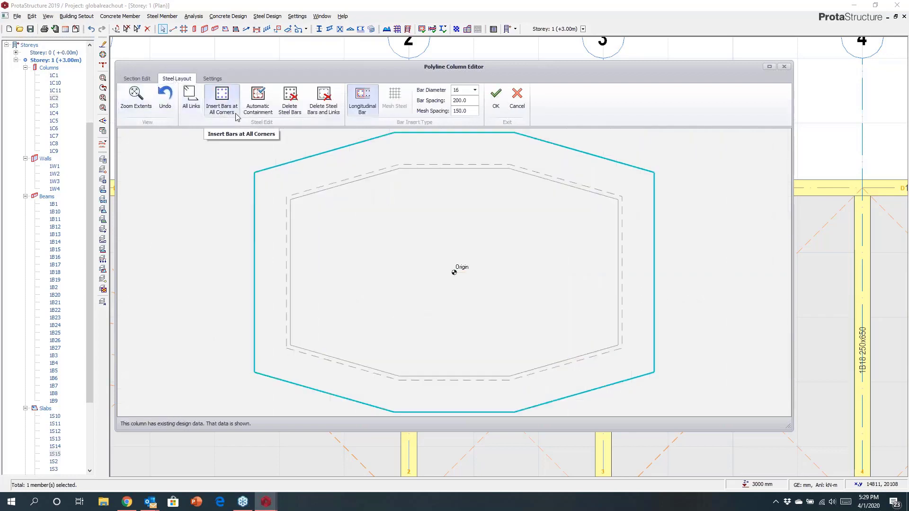
{"action": "left_click", "coordinate": [258, 100]}
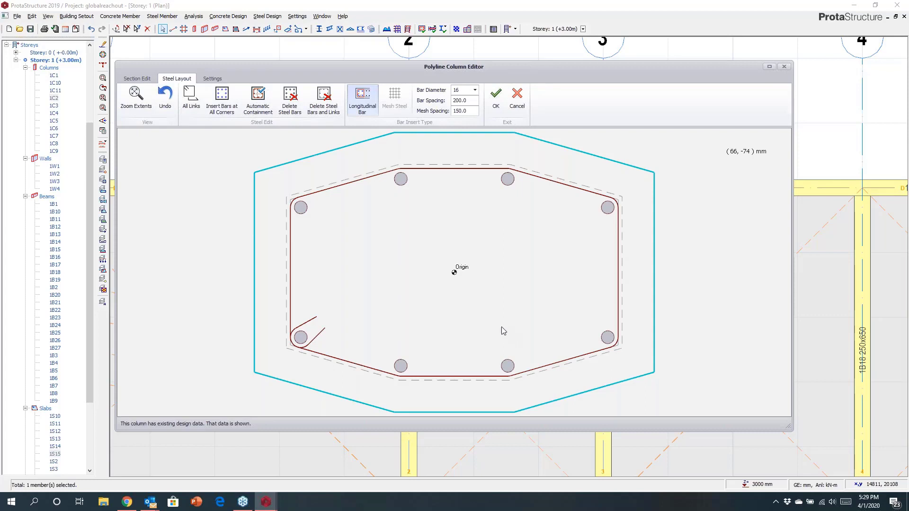
{"action": "left_click", "coordinate": [400, 179]}
{"action": "left_click", "coordinate": [401, 366]}
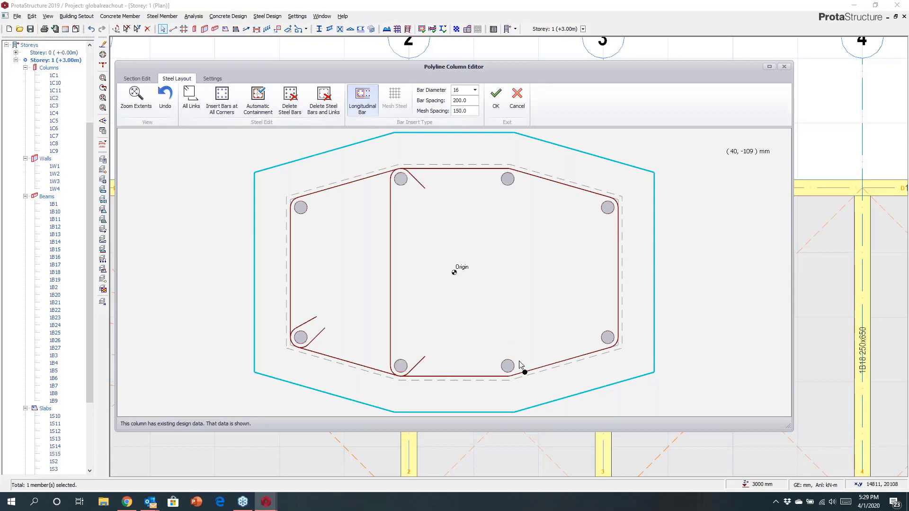
{"action": "left_click", "coordinate": [507, 366]}
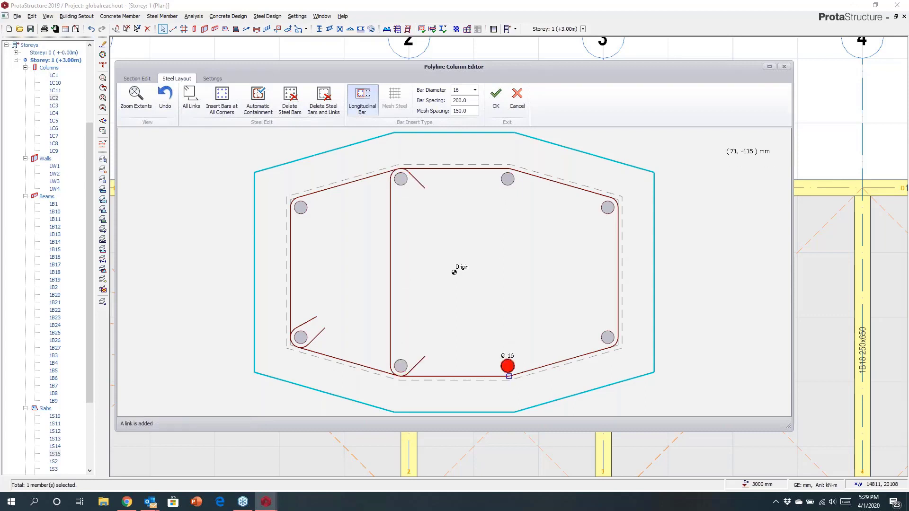
{"action": "left_click", "coordinate": [507, 179]}
Step: Add two horizontal links, one joining the upper outer corner bars and one joining the lower outer corner bars
{"action": "left_click", "coordinate": [608, 207]}
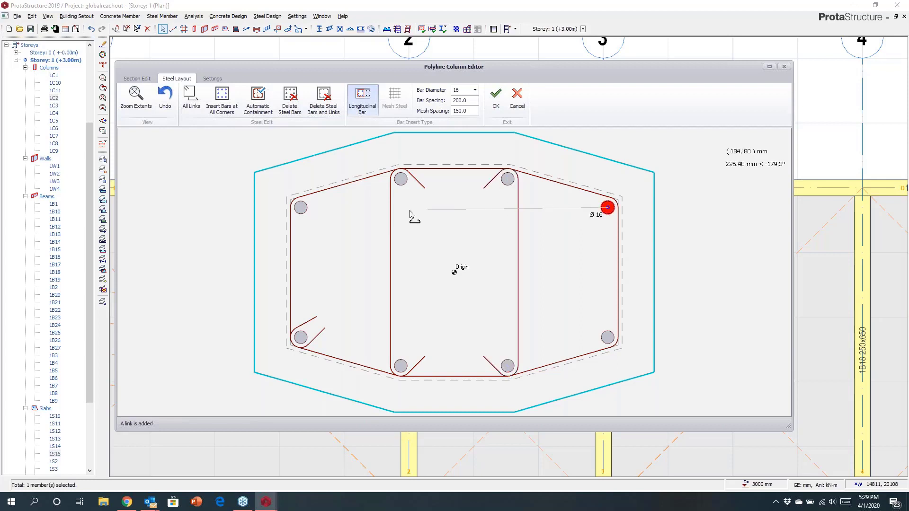
{"action": "left_click", "coordinate": [301, 207]}
{"action": "left_click", "coordinate": [301, 337]}
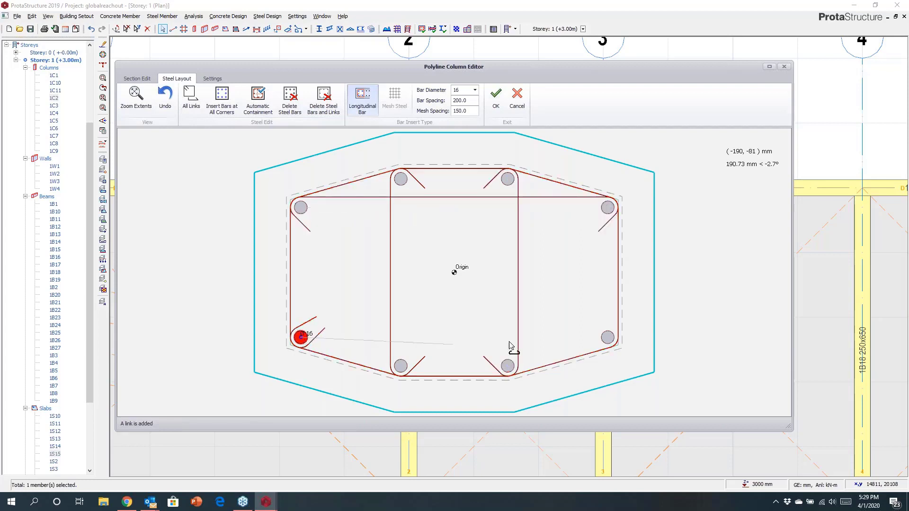
{"action": "left_click", "coordinate": [608, 337]}
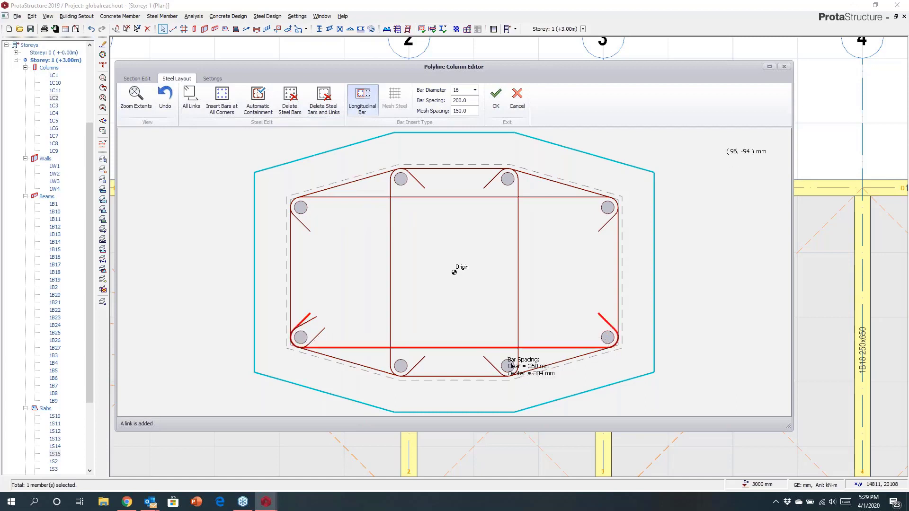
Step: Insert four 16 mm longitudinal bars at the inner corners where the vertical and horizontal links cross
{"action": "left_click", "coordinate": [508, 337]}
{"action": "left_click", "coordinate": [401, 337]}
{"action": "left_click", "coordinate": [401, 208]}
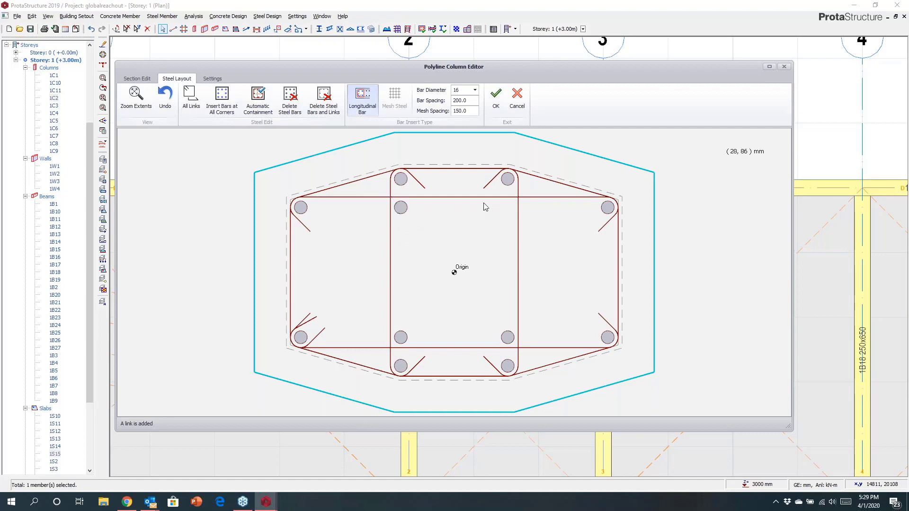
{"action": "left_click", "coordinate": [508, 208]}
Step: Insert one intermediate 16 mm bar on each short side of the section and accept the column edits
{"action": "left_click", "coordinate": [290, 203]}
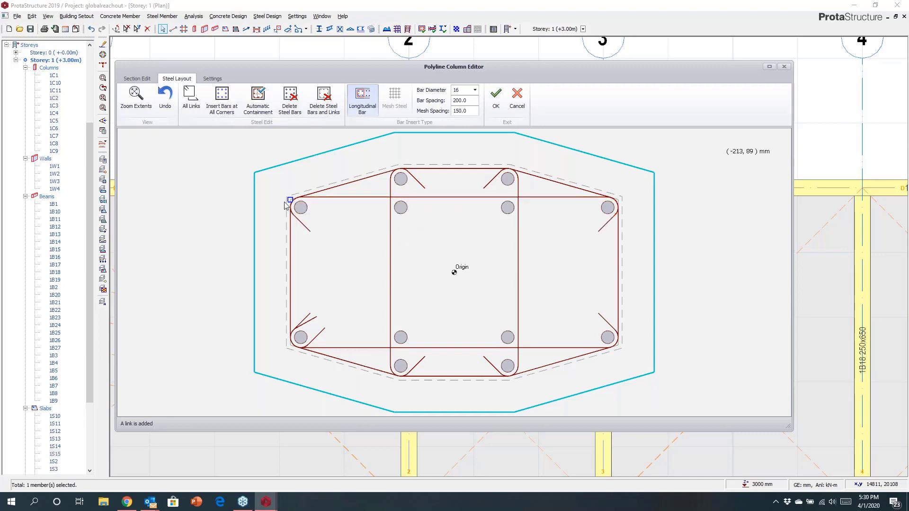
{"action": "left_click", "coordinate": [290, 346]}
{"action": "left_click", "coordinate": [474, 269]}
{"action": "left_click", "coordinate": [619, 200]}
{"action": "left_click", "coordinate": [619, 346]}
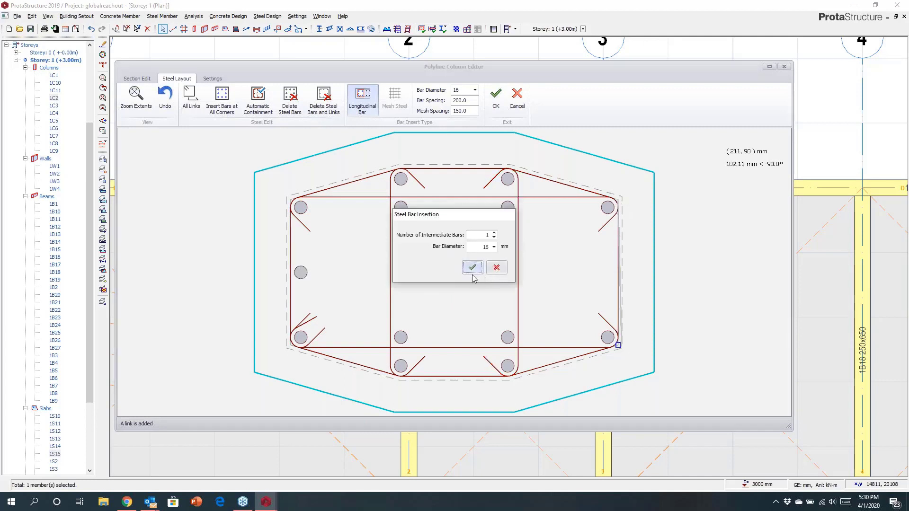
{"action": "left_click", "coordinate": [473, 268]}
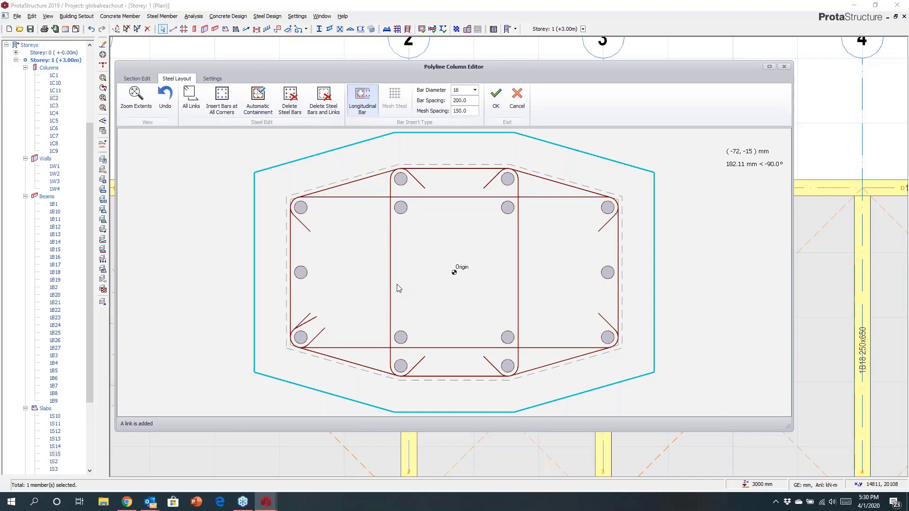
{"action": "left_click", "coordinate": [495, 98]}
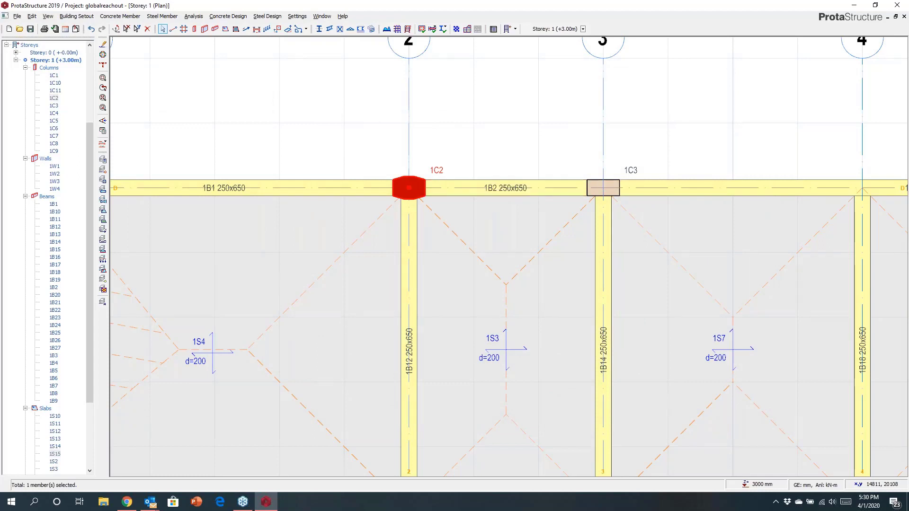
Step: Merge walls 1W1, 1W2 and 1W3 around the core opening into a single C-shaped wall
{"action": "scroll", "coordinate": [441, 111], "scroll_direction": "down", "scroll_amount": 5}
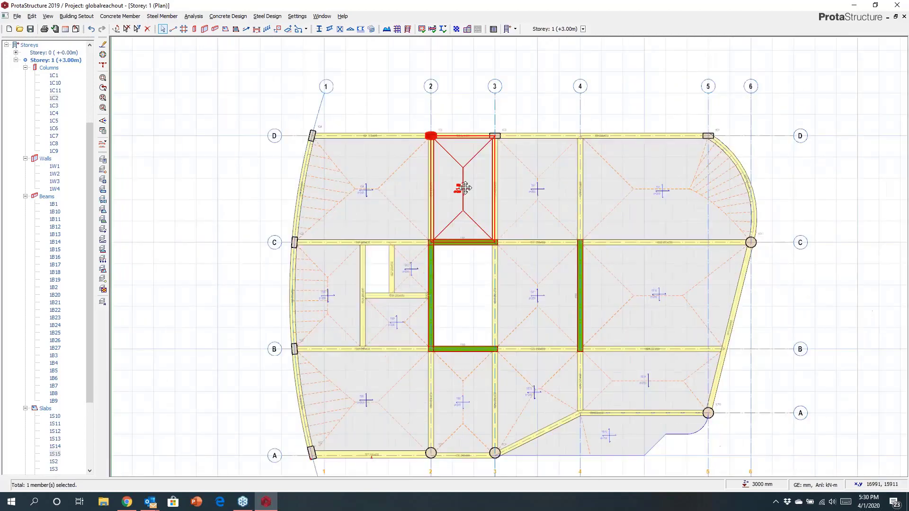
{"action": "scroll", "coordinate": [467, 225], "scroll_direction": "up", "scroll_amount": 4}
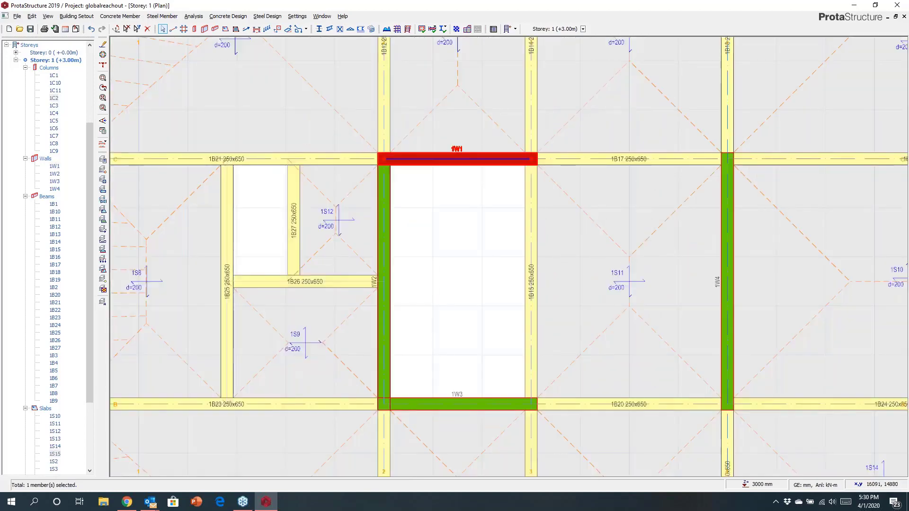
{"action": "left_click", "coordinate": [385, 215]}
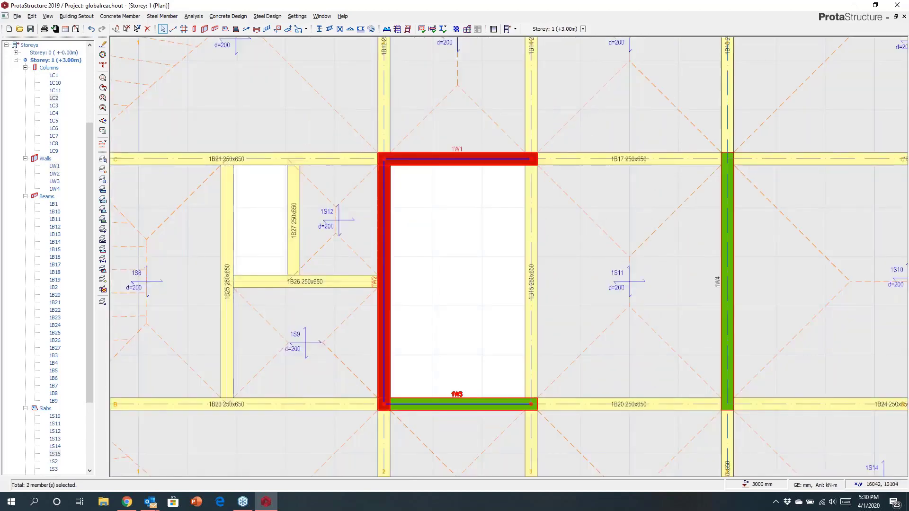
{"action": "left_click", "coordinate": [434, 398], "text": "ctrl"}
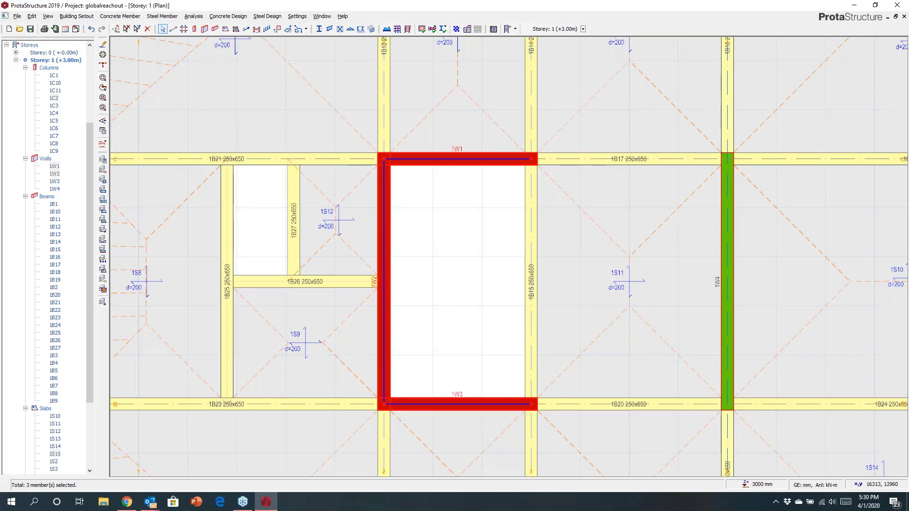
{"action": "right_click", "coordinate": [450, 259]}
{"action": "left_click", "coordinate": [502, 389]}
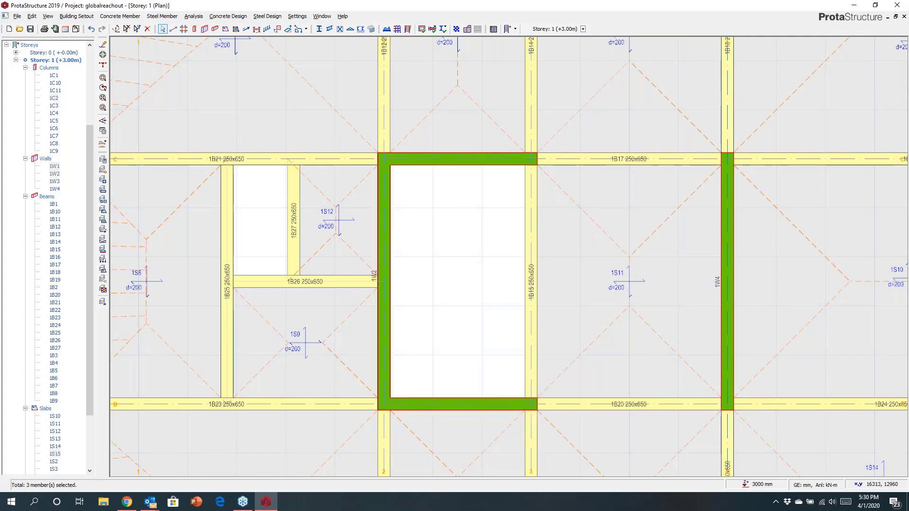
Step: Open the merged C-shaped wall 1W2 in the Polyline Column Editor
{"action": "left_click", "coordinate": [388, 204]}
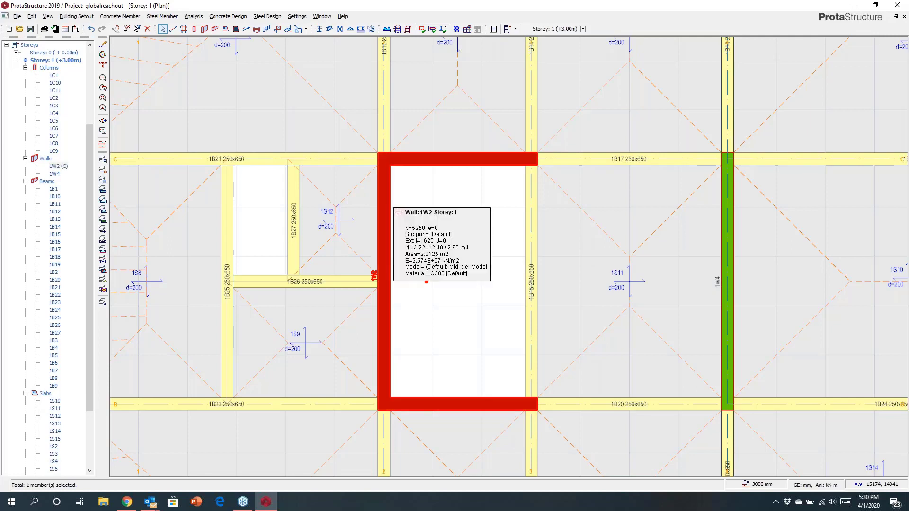
{"action": "right_click", "coordinate": [395, 206]}
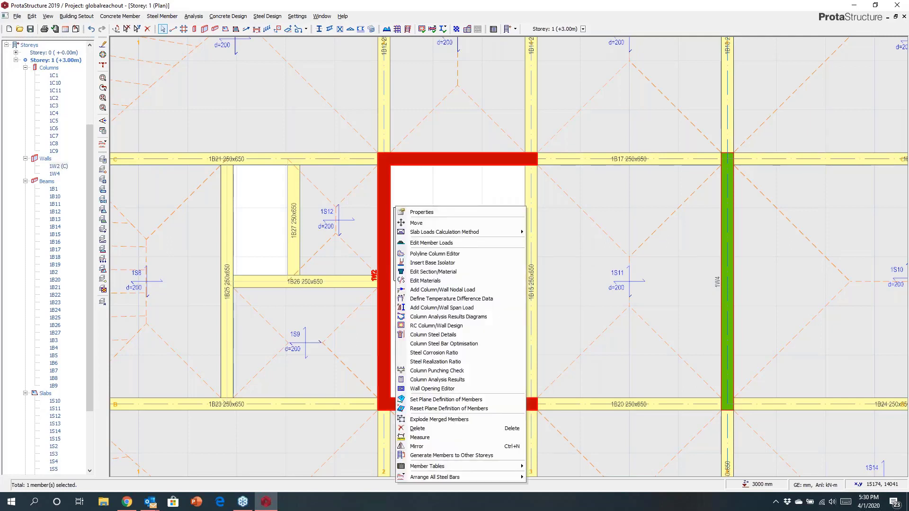
{"action": "left_click", "coordinate": [419, 254]}
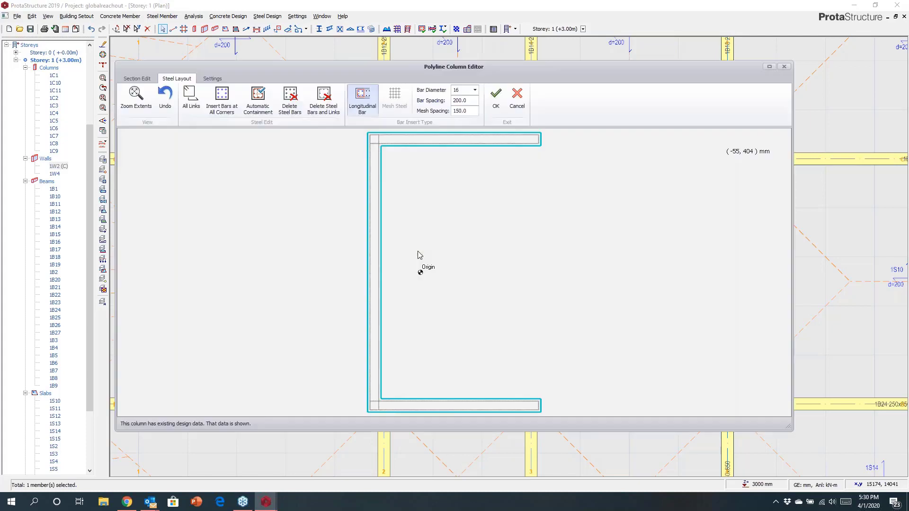
Step: Draw an End Zone Link about 359 mm long at the free end of the C-shaped wall's upper flange
{"action": "middle_click_drag", "start_coordinate": [457, 243], "coordinate": [423, 282]}
{"action": "scroll", "coordinate": [422, 175], "scroll_direction": "up", "scroll_amount": 5}
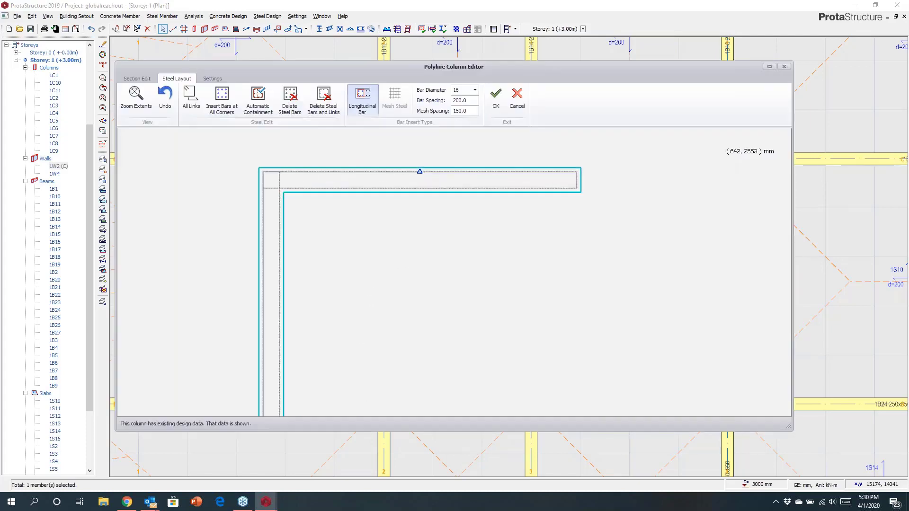
{"action": "scroll", "coordinate": [562, 203], "scroll_direction": "up", "scroll_amount": 3}
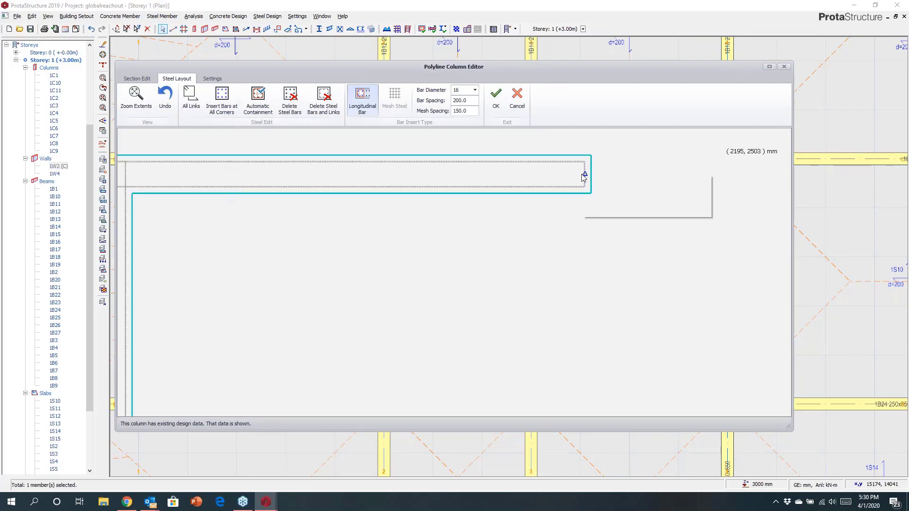
{"action": "left_click", "coordinate": [599, 212]}
{"action": "left_click", "coordinate": [584, 176]}
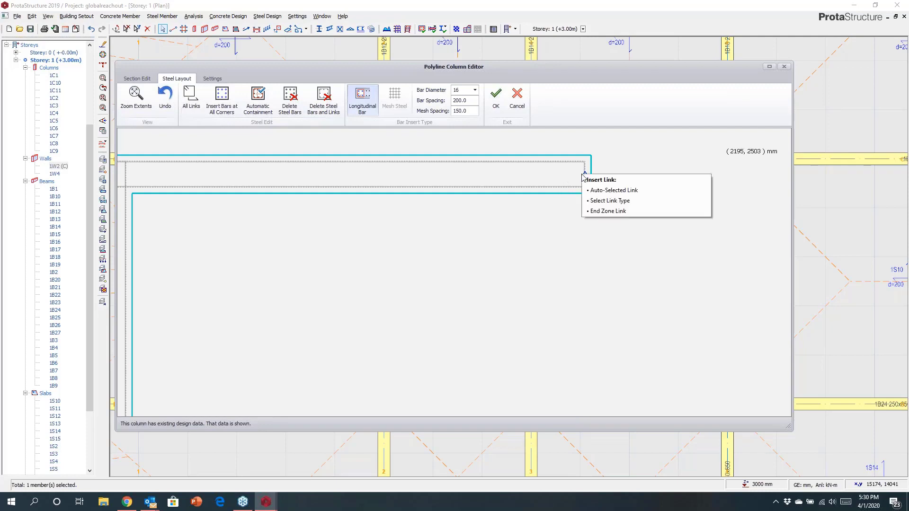
{"action": "left_click", "coordinate": [607, 211]}
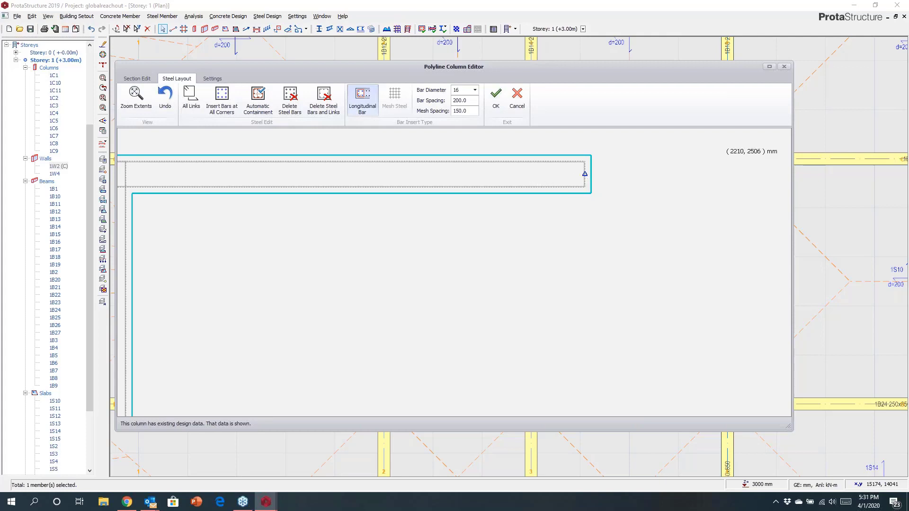
{"action": "right_click", "coordinate": [585, 173]}
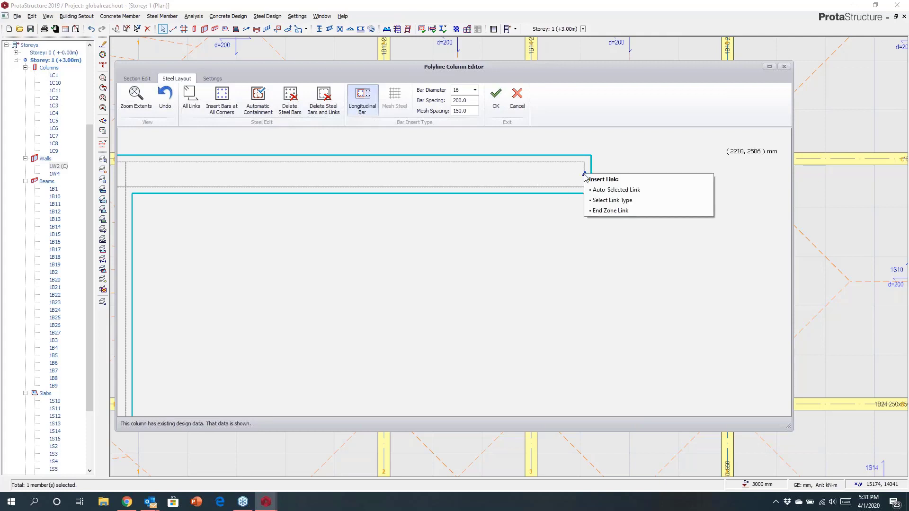
{"action": "left_click", "coordinate": [607, 211]}
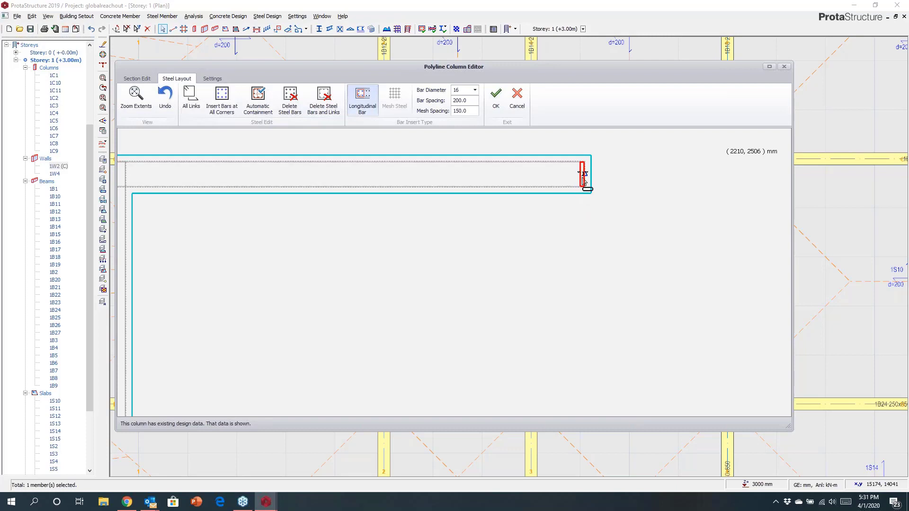
{"action": "left_click", "coordinate": [538, 176]}
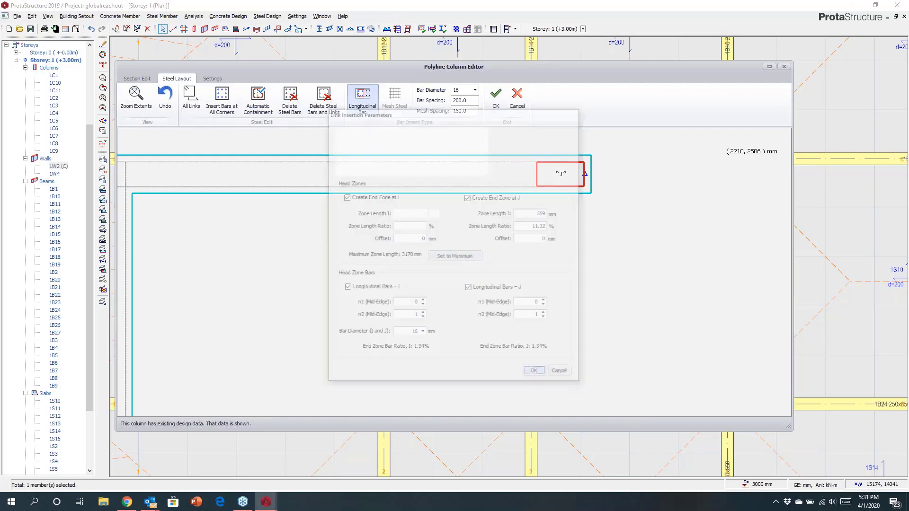
Step: Set both end zone lengths to 500 mm with one n1 mid-edge bar at each end, and insert the end zone links
{"action": "double_click", "coordinate": [428, 214]}
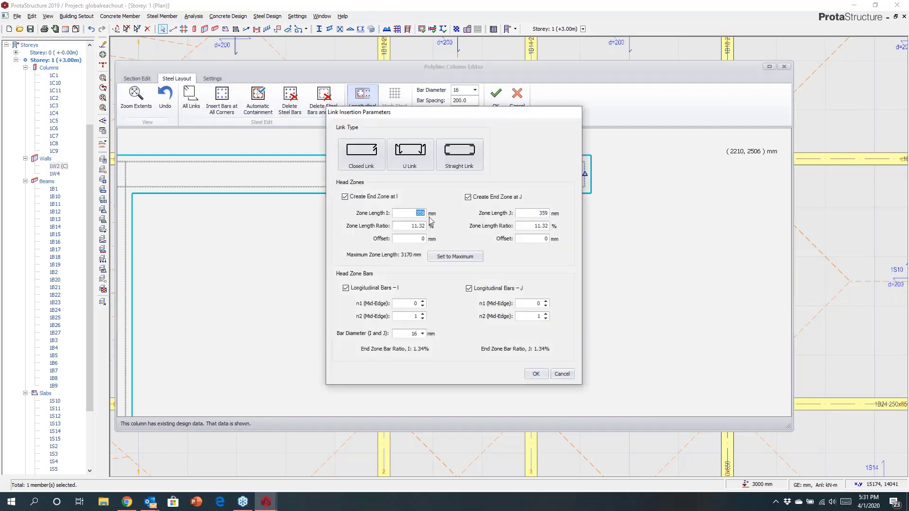
{"action": "type", "text": "500500"}
{"action": "left_click", "coordinate": [422, 302]}
{"action": "left_click_drag", "start_coordinate": [486, 115], "coordinate": [256, 123]}
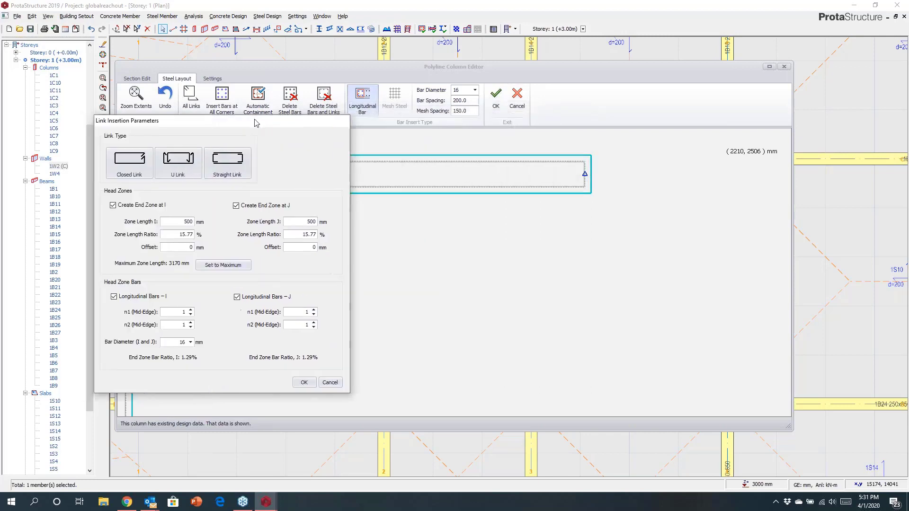
{"action": "left_click", "coordinate": [304, 383]}
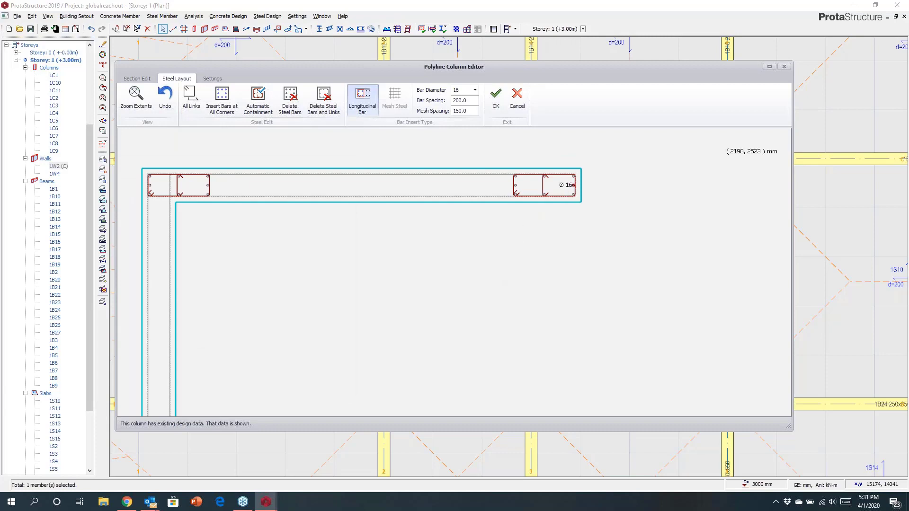
Step: Insert an auto-selected link along the full length of the upper flange, starting from its free end
{"action": "right_click", "coordinate": [574, 184]}
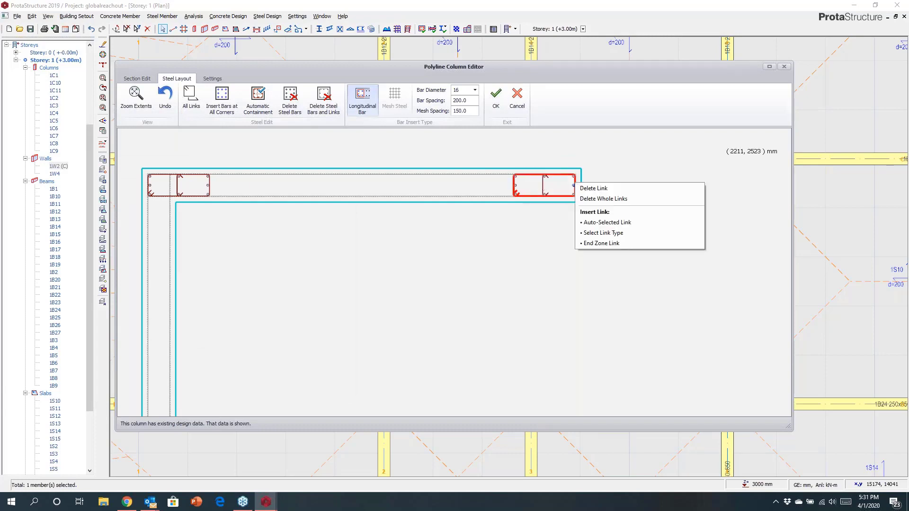
{"action": "left_click", "coordinate": [594, 225]}
{"action": "scroll", "coordinate": [304, 175], "scroll_direction": "up", "scroll_amount": 2}
{"action": "scroll", "coordinate": [258, 190], "scroll_direction": "up", "scroll_amount": 1}
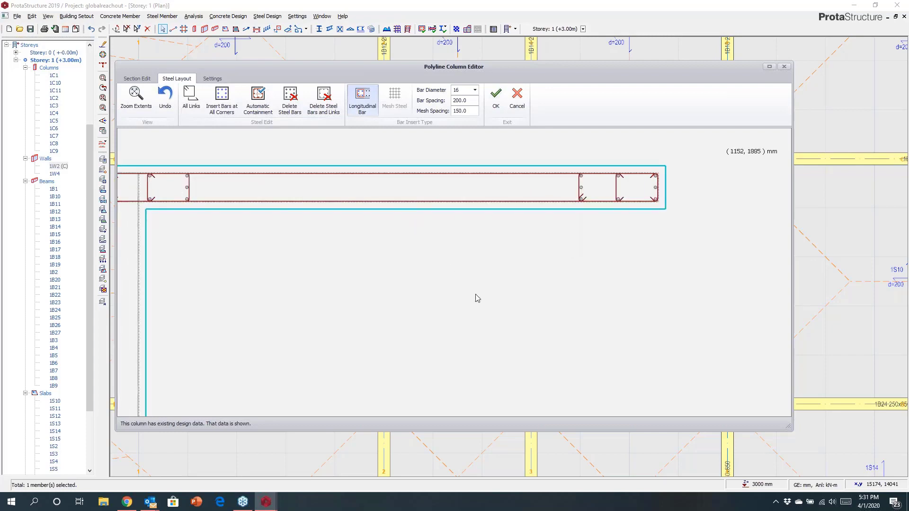
Step: Insert 11 intermediate 16 mm bars along each long face of the upper flange between the two end zones
{"action": "left_click", "coordinate": [187, 175]}
{"action": "left_click", "coordinate": [580, 177]}
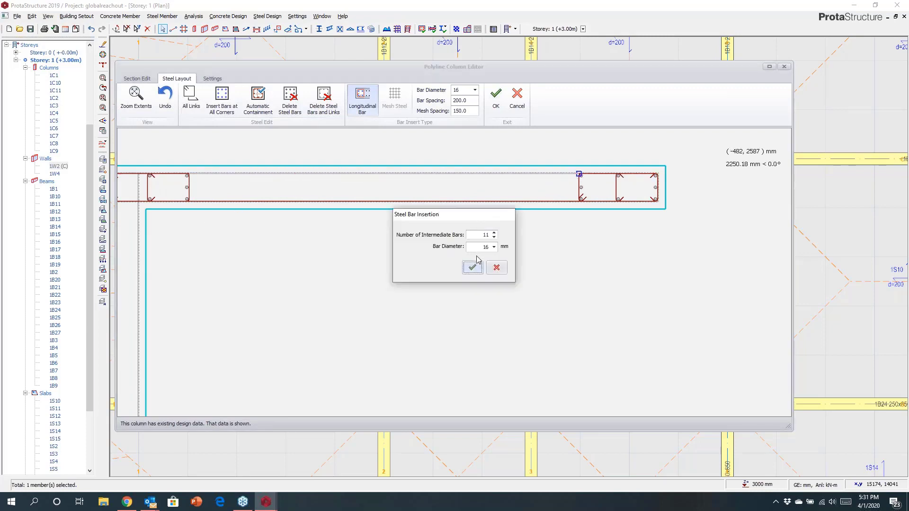
{"action": "left_click", "coordinate": [472, 268]}
{"action": "left_click", "coordinate": [188, 200]}
{"action": "left_click", "coordinate": [579, 201]}
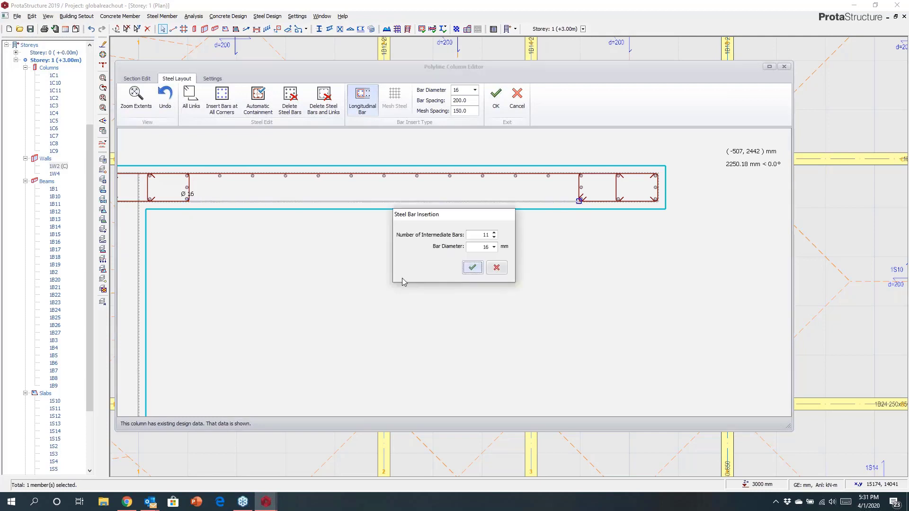
{"action": "left_click", "coordinate": [473, 268]}
Step: Delete all bars and links, and reinforce the whole wall with Automatic Containment using reset bar counts and 16 mm bars
{"action": "scroll", "coordinate": [239, 251], "scroll_direction": "down", "scroll_amount": 2}
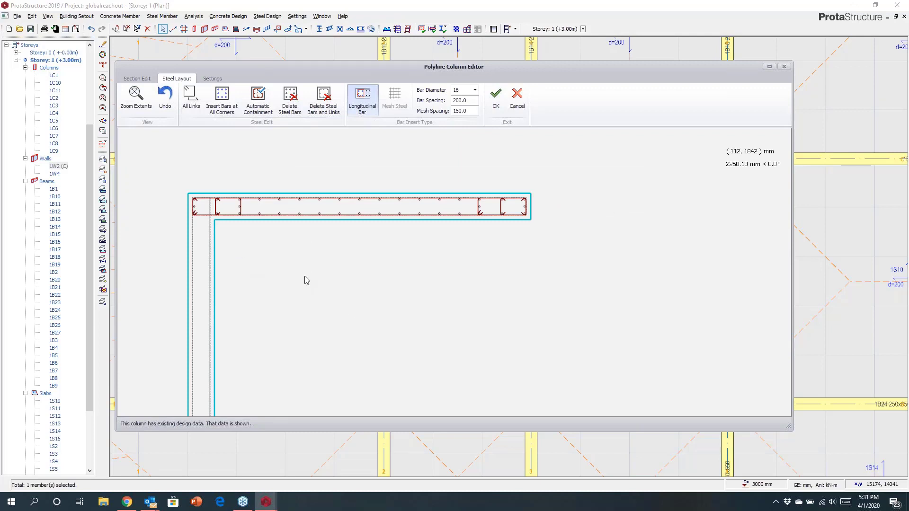
{"action": "left_click", "coordinate": [327, 104]}
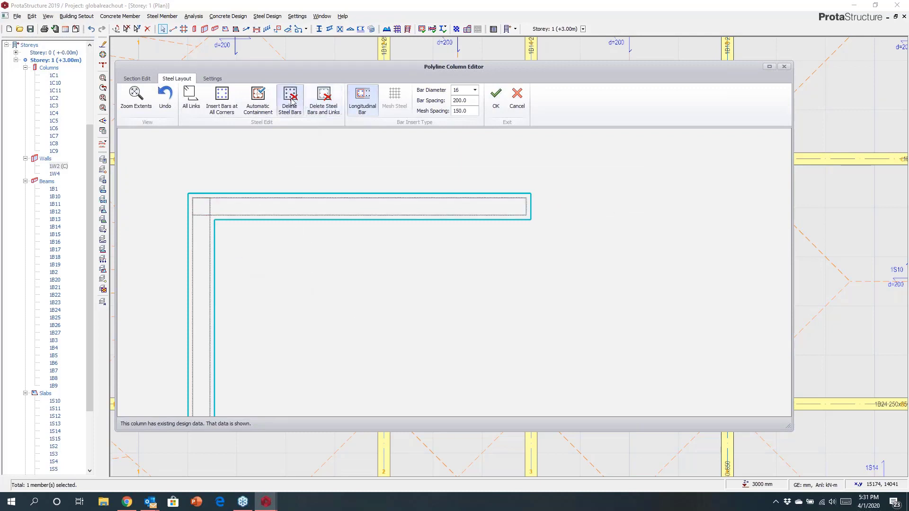
{"action": "left_click", "coordinate": [259, 100]}
{"action": "left_click", "coordinate": [524, 261]}
{"action": "left_click", "coordinate": [566, 337]}
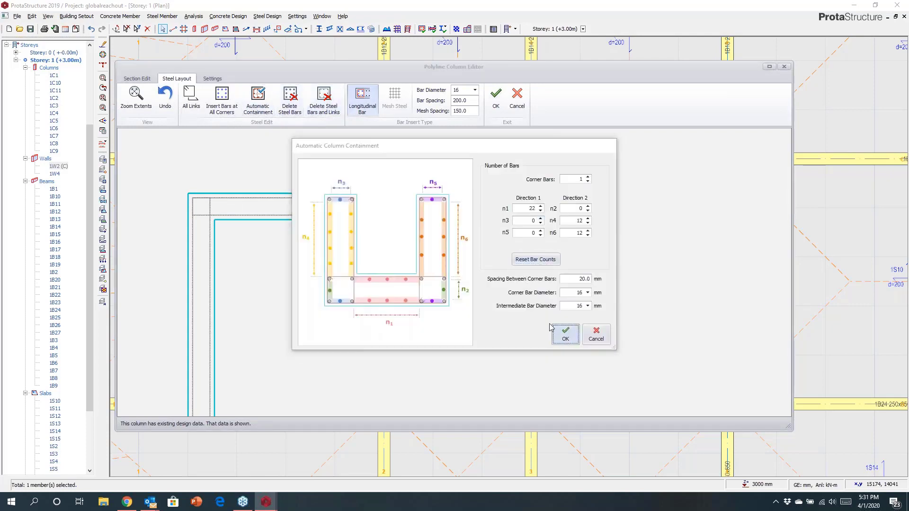
Step: Discard the reinforcement edits in the column editor and explode the merged wall 1W2 into its separate walls
{"action": "middle_click_drag", "start_coordinate": [373, 280], "coordinate": [485, 191]}
{"action": "scroll", "coordinate": [386, 247], "scroll_direction": "down", "scroll_amount": 1}
{"action": "middle_click_drag", "start_coordinate": [386, 247], "coordinate": [321, 307]}
{"action": "scroll", "coordinate": [230, 195], "scroll_direction": "up", "scroll_amount": 5}
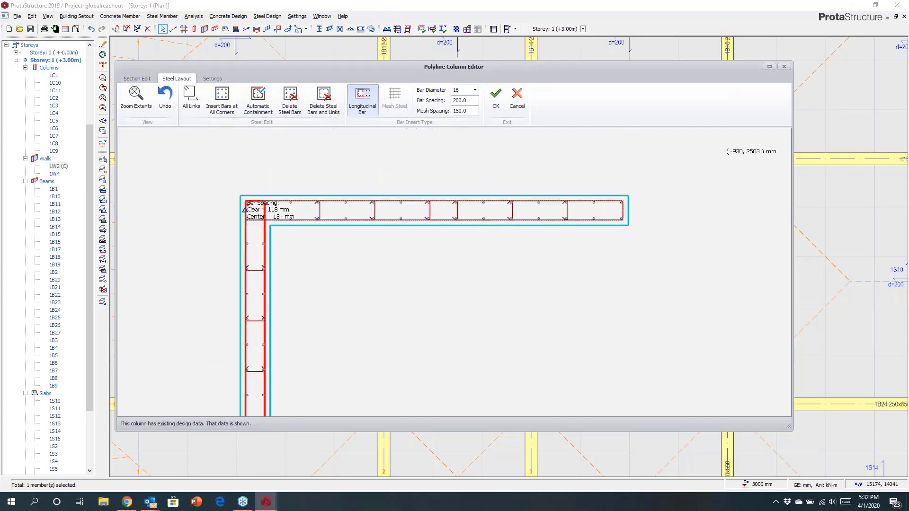
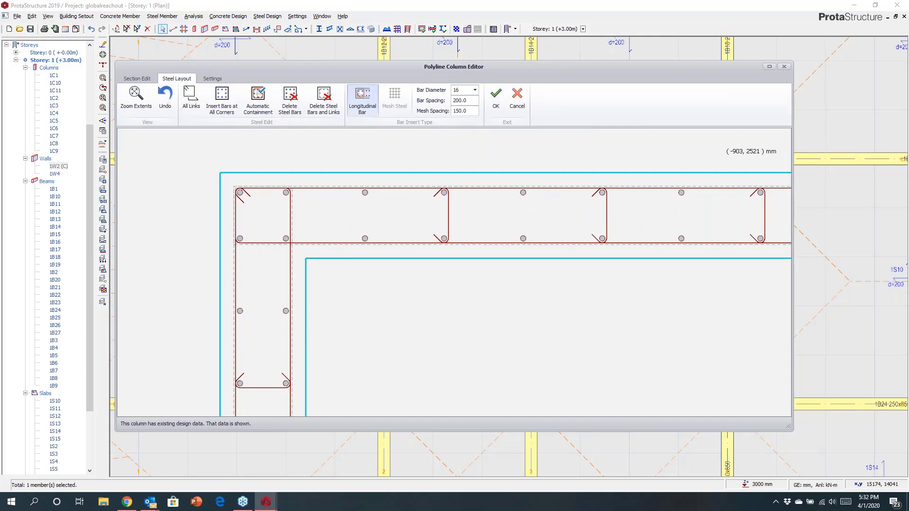
{"action": "scroll", "coordinate": [262, 192], "scroll_direction": "down", "scroll_amount": 5}
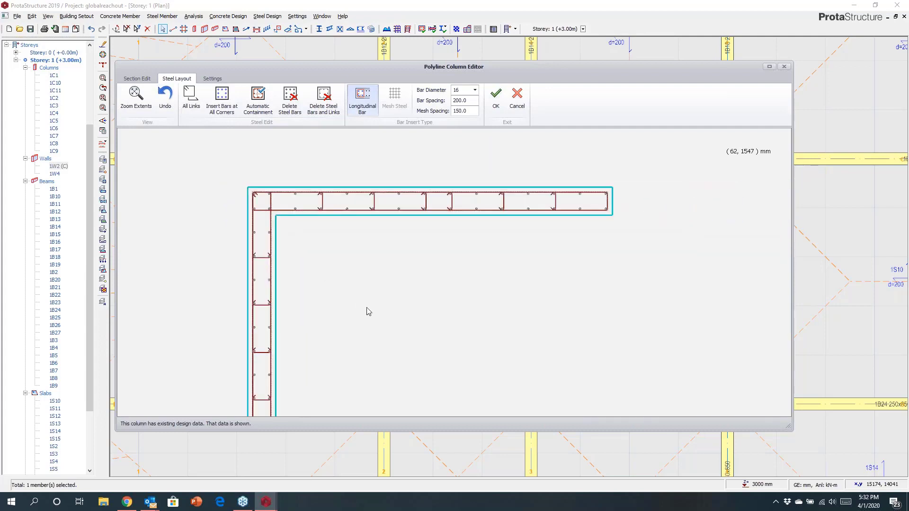
{"action": "scroll", "coordinate": [355, 256], "scroll_direction": "down", "scroll_amount": 2}
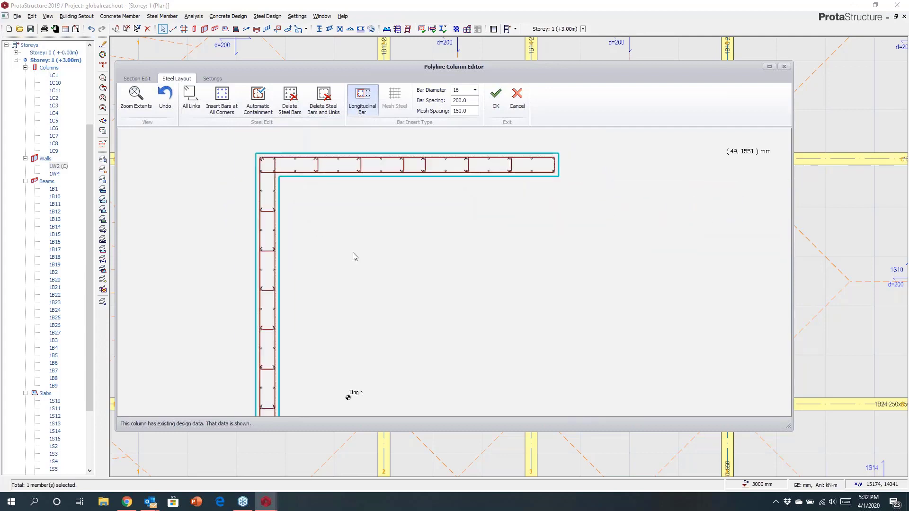
{"action": "left_click", "coordinate": [517, 109]}
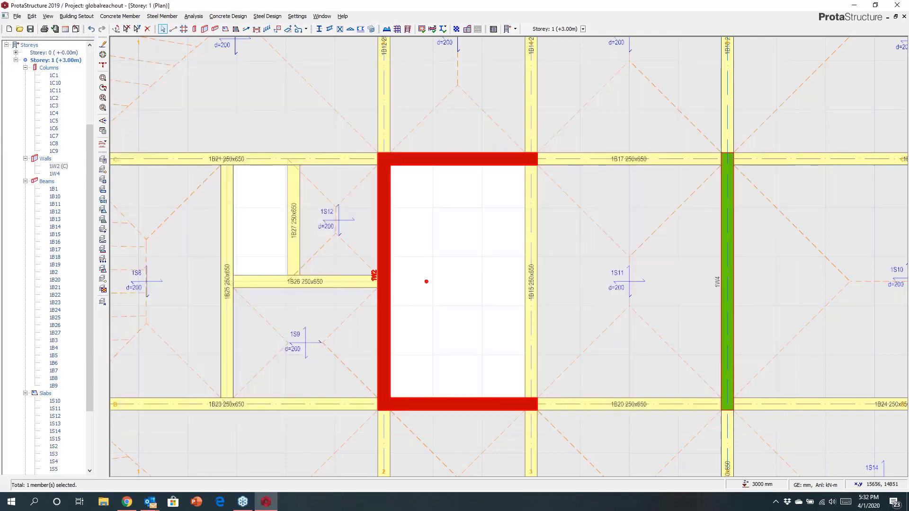
{"action": "right_click", "coordinate": [420, 165]}
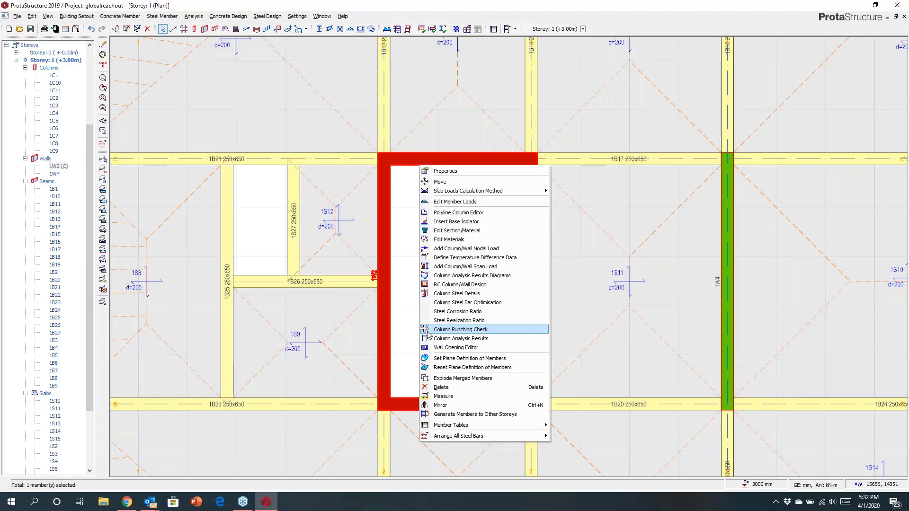
{"action": "left_click", "coordinate": [459, 379]}
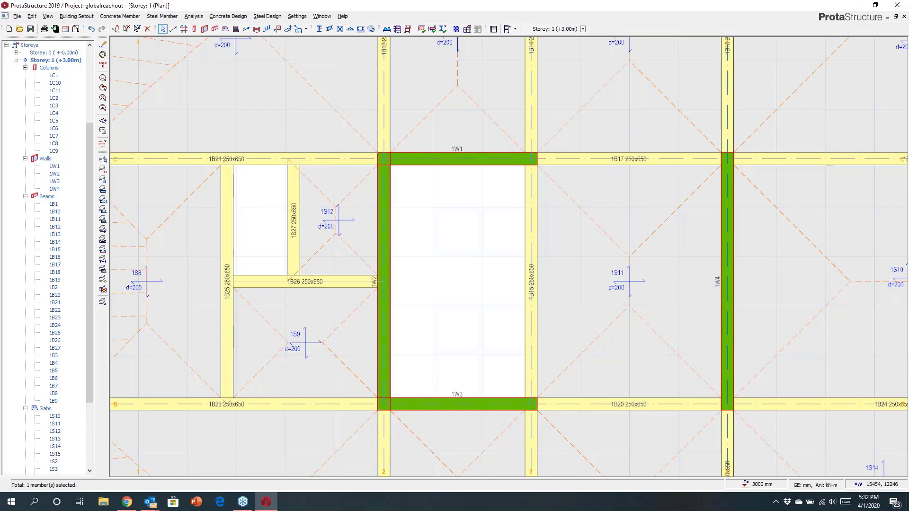
Step: Open a 3D view of Storey 1 and look at the slab, beams and core walls from above
{"action": "scroll", "coordinate": [411, 244], "scroll_direction": "down", "scroll_amount": 8}
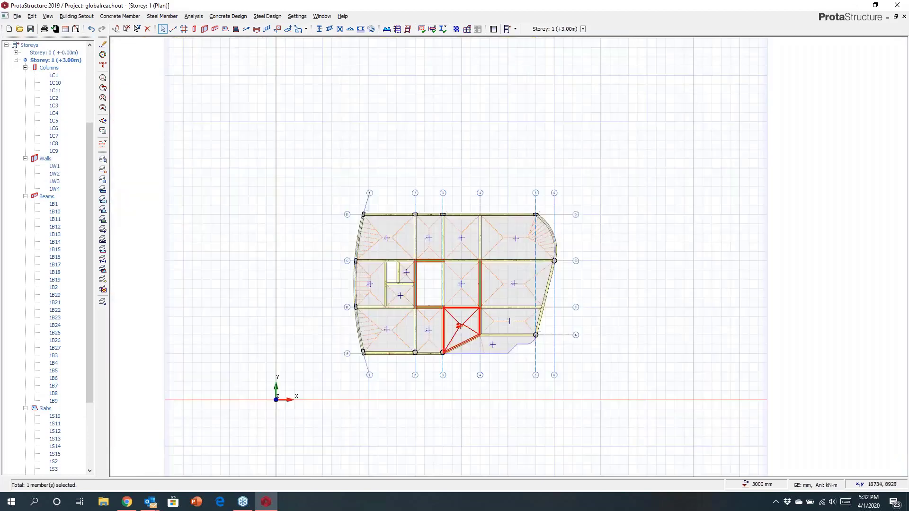
{"action": "scroll", "coordinate": [410, 244], "scroll_direction": "up", "scroll_amount": 5}
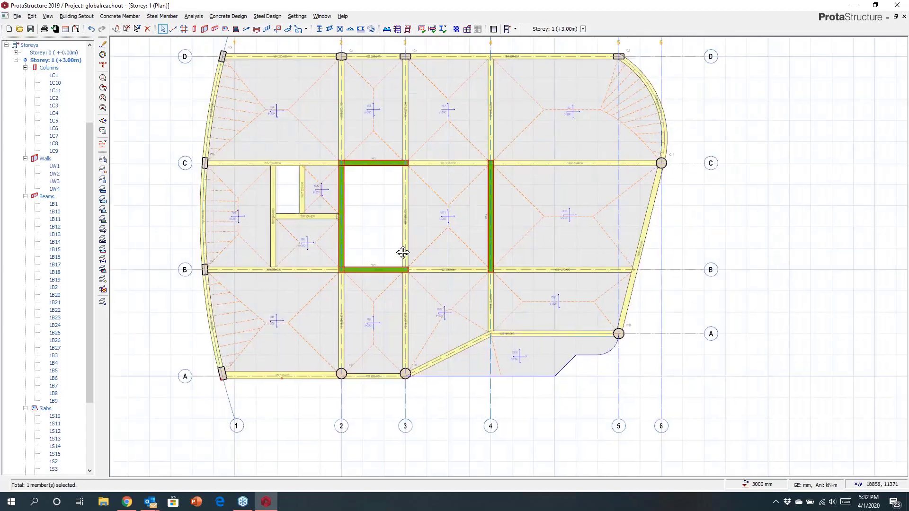
{"action": "left_click_drag", "start_coordinate": [89, 213], "coordinate": [90, 139]}
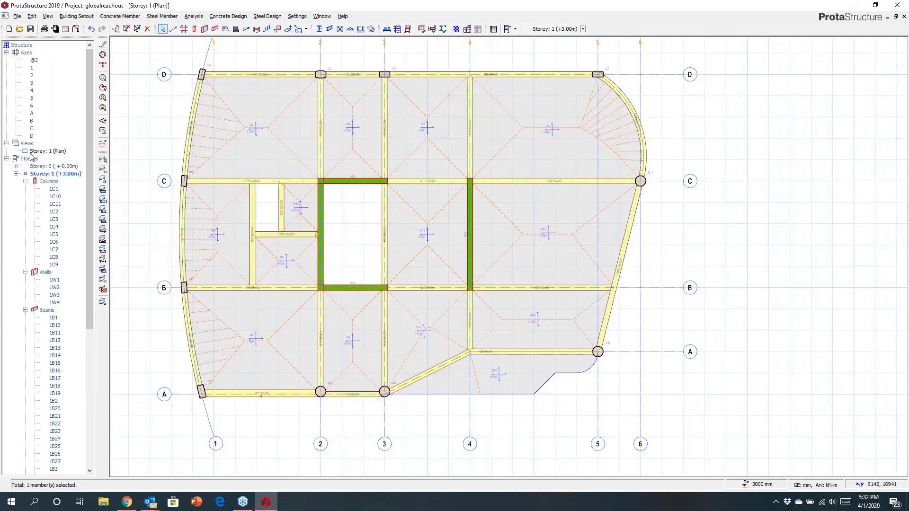
{"action": "right_click", "coordinate": [29, 143]}
{"action": "left_click", "coordinate": [43, 159]}
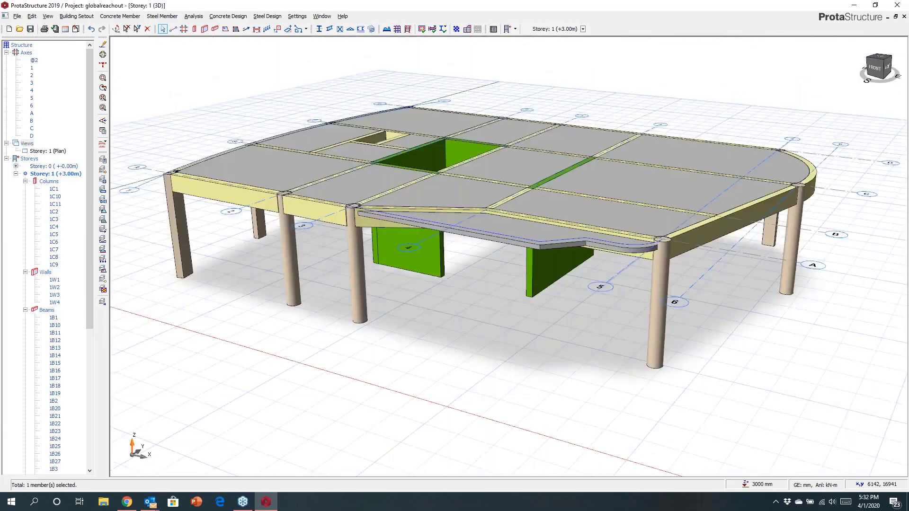
{"action": "mouse_move", "coordinate": [481, 329]}
{"action": "left_mouse_down"}
{"action": "mouse_move", "coordinate": [473, 328]}
{"action": "mouse_move", "coordinate": [483, 360]}
{"action": "mouse_move", "coordinate": [499, 324]}
{"action": "mouse_move", "coordinate": [469, 385]}
{"action": "left_mouse_up"}
{"action": "scroll", "coordinate": [469, 386], "scroll_direction": "up", "scroll_amount": 3}
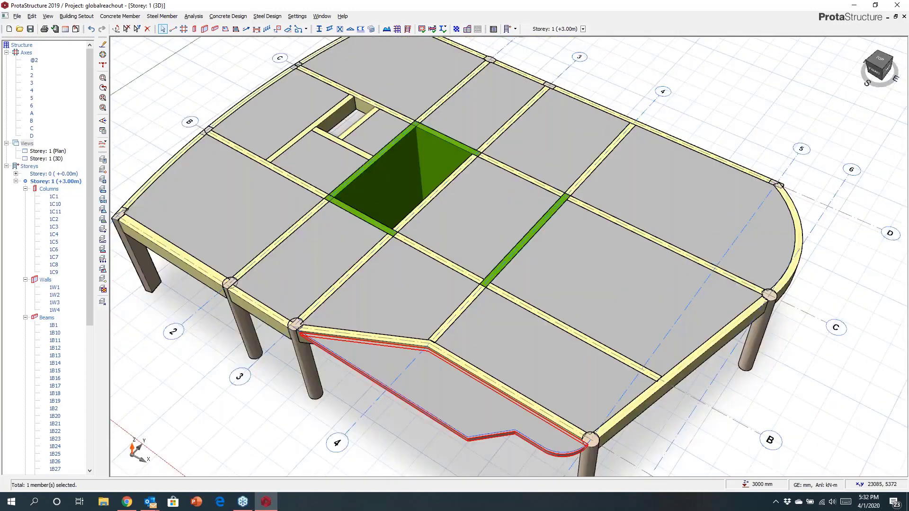
{"action": "scroll", "coordinate": [450, 389], "scroll_direction": "down", "scroll_amount": 2}
{"action": "left_click", "coordinate": [485, 256]}
Step: Tile the Storey 1 3D and plan windows vertically and fit the model in view
{"action": "left_click", "coordinate": [322, 16]}
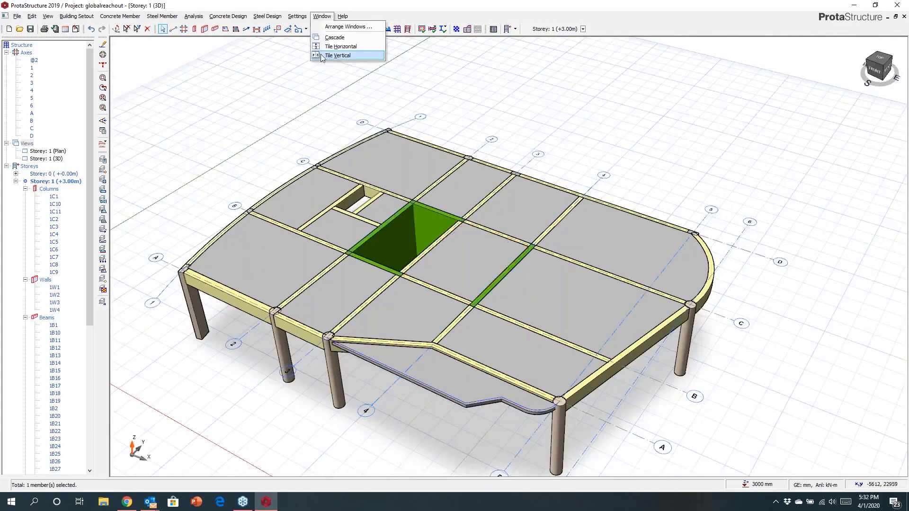
{"action": "left_click", "coordinate": [337, 56]}
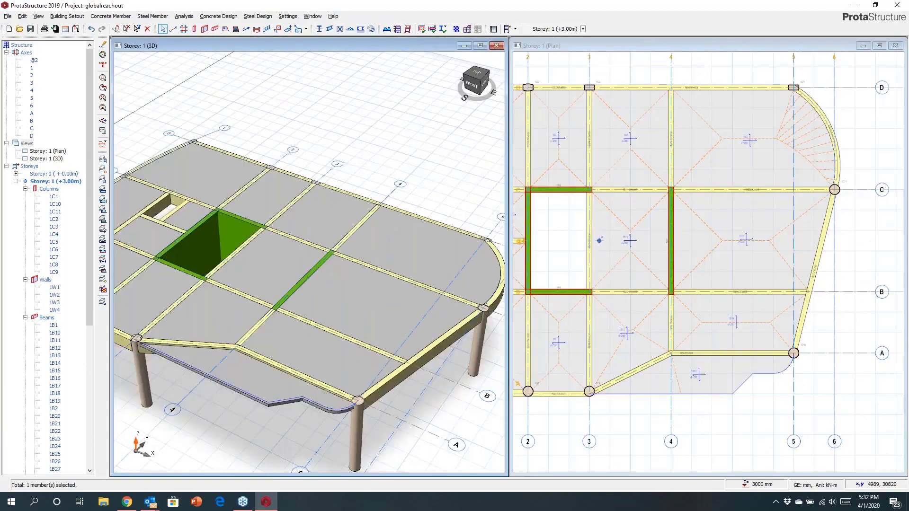
{"action": "middle_click_drag", "start_coordinate": [332, 228], "coordinate": [374, 232]}
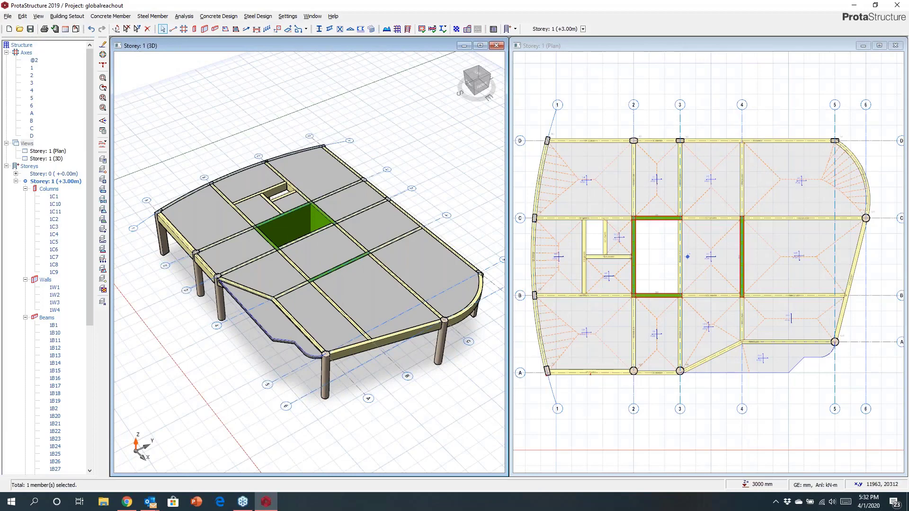
Step: Define a wall load on the axis D beam between axes 1 and 2 using 100 Brick Wall - Philippines with a 2.35 m wall height
{"action": "right_click", "coordinate": [589, 140]}
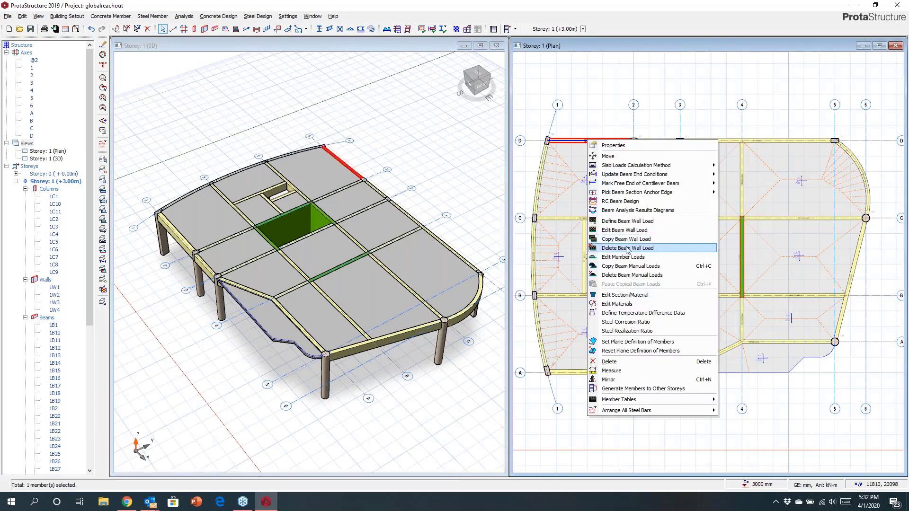
{"action": "left_click", "coordinate": [520, 261]}
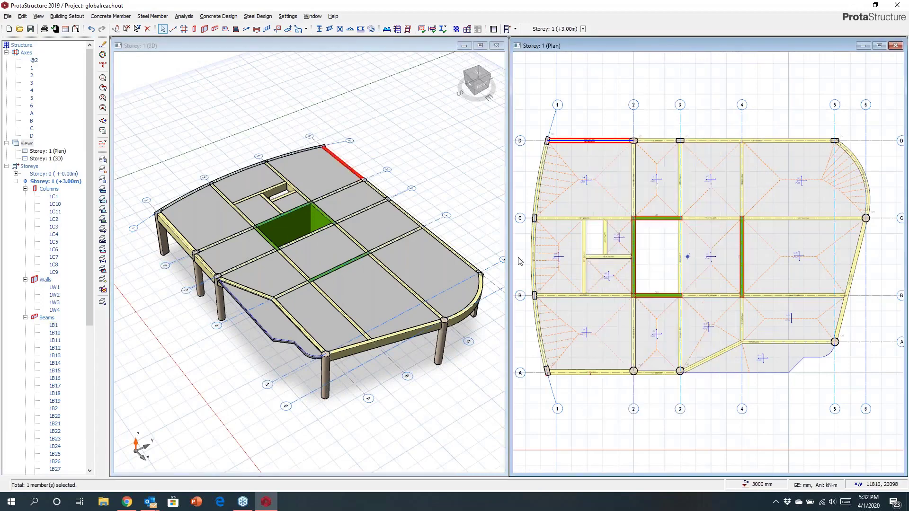
{"action": "left_click", "coordinate": [561, 257]}
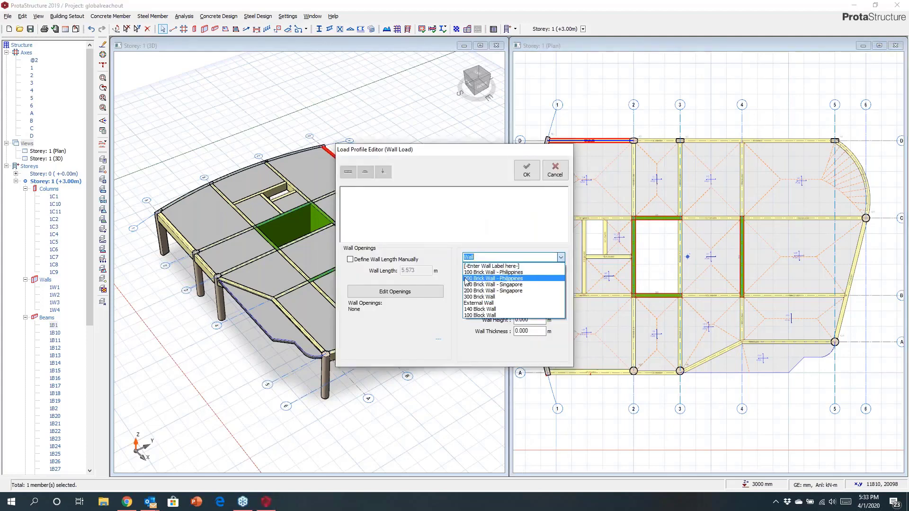
{"action": "left_click", "coordinate": [512, 272]}
{"action": "key", "text": "Tab"}
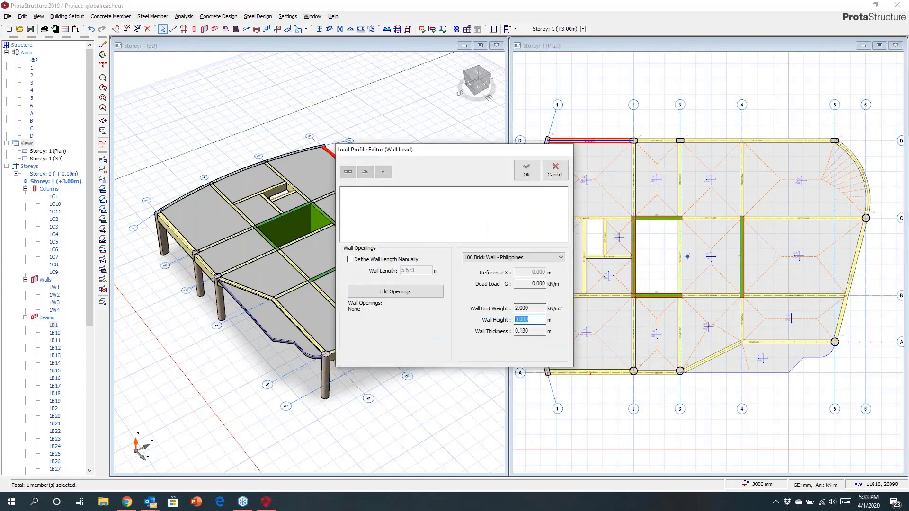
{"action": "type", "text": "2.35"}
{"action": "left_click", "coordinate": [527, 172]}
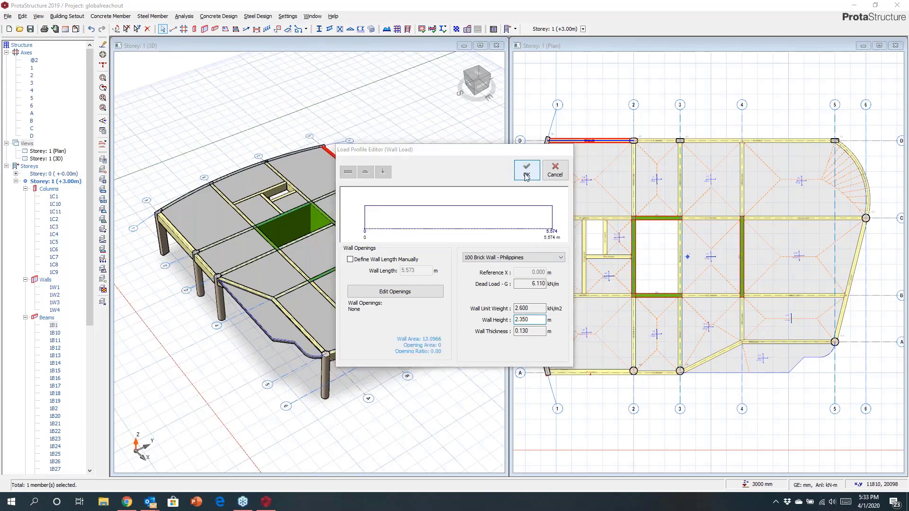
Step: Copy that beam's wall load and paste it onto the perimeter beams around the slab, replacing their existing wall loads
{"action": "right_click", "coordinate": [567, 141]}
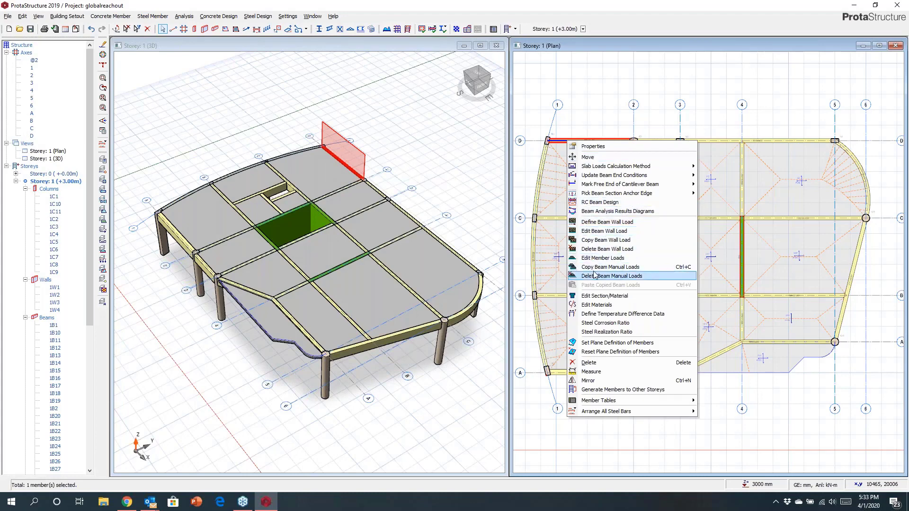
{"action": "left_click", "coordinate": [592, 240]}
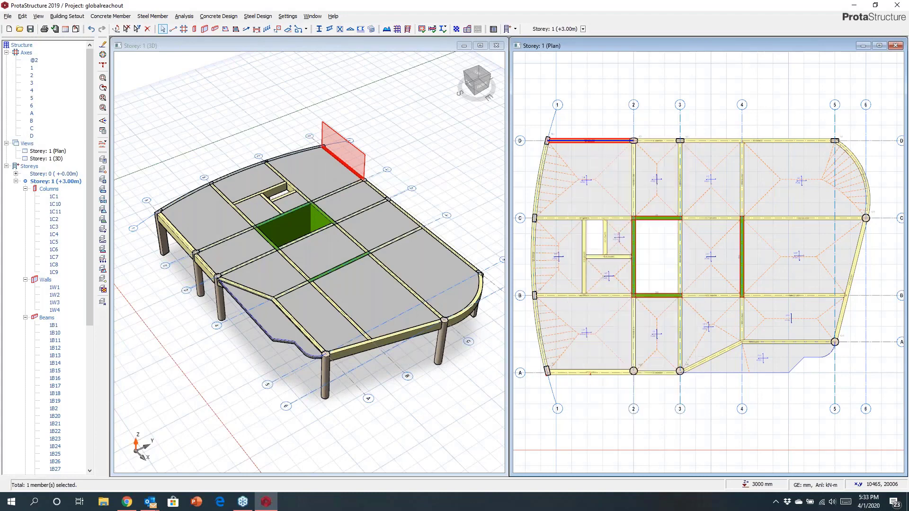
{"action": "scroll", "coordinate": [629, 223], "scroll_direction": "down", "scroll_amount": 1}
{"action": "left_click_drag", "start_coordinate": [533, 134], "coordinate": [589, 345]}
{"action": "left_click_drag", "start_coordinate": [538, 294], "coordinate": [853, 396]}
{"action": "left_click_drag", "start_coordinate": [769, 148], "coordinate": [847, 351]}
{"action": "left_click_drag", "start_coordinate": [621, 145], "coordinate": [815, 185]}
{"action": "right_click", "coordinate": [749, 128]}
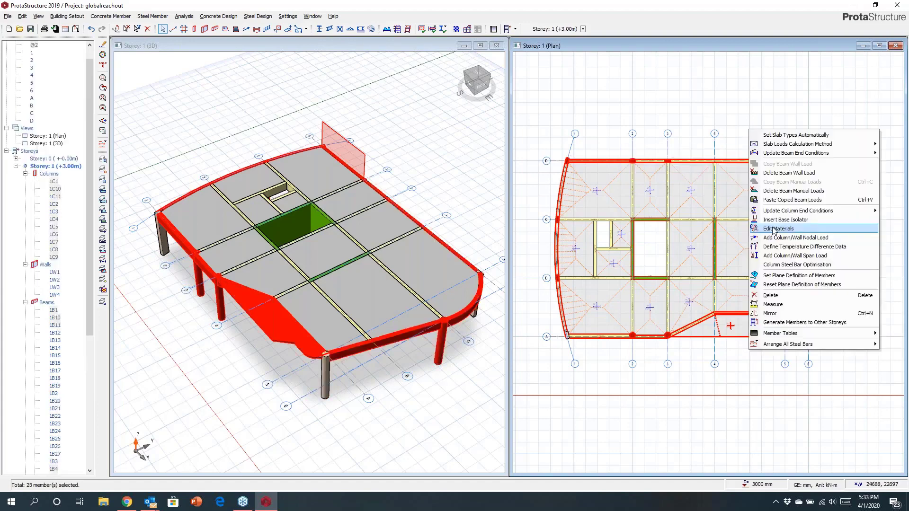
{"action": "left_click", "coordinate": [776, 201]}
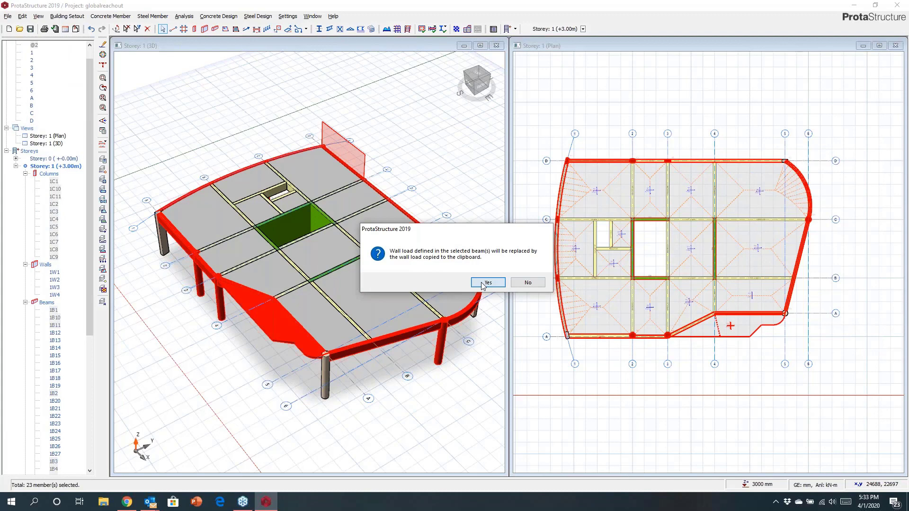
{"action": "left_click", "coordinate": [488, 283]}
{"action": "mouse_move", "coordinate": [397, 341]}
{"action": "middle_mouse_down"}
{"action": "mouse_move", "coordinate": [380, 294]}
{"action": "mouse_move", "coordinate": [319, 322]}
{"action": "mouse_move", "coordinate": [294, 322]}
{"action": "middle_mouse_up"}
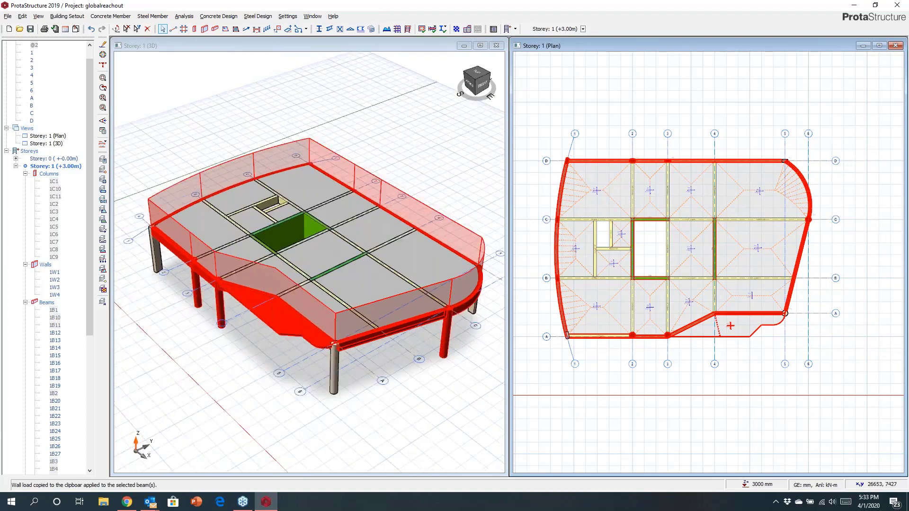
{"action": "key", "text": "Escape"}
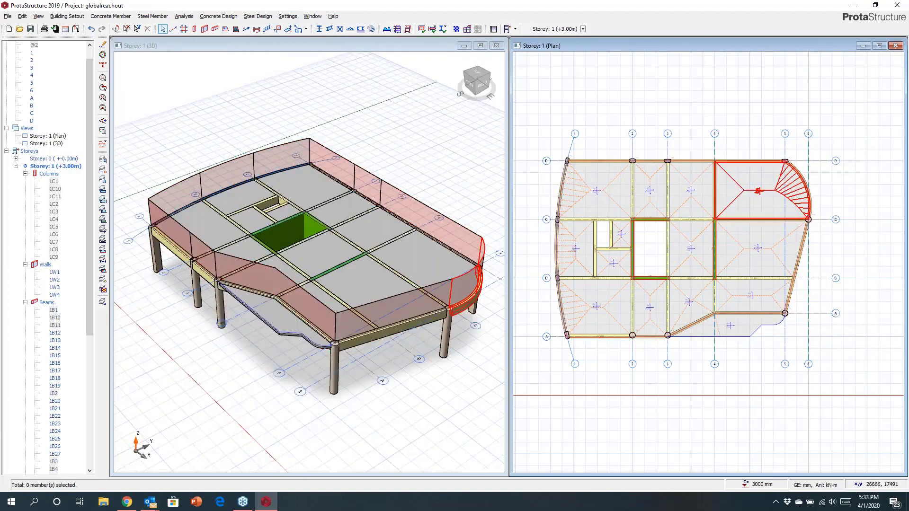
Step: Place a rectangular slab opening of about 794 × 509 mm near axes 4 and D, in the bay between axes C and D
{"action": "scroll", "coordinate": [767, 185], "scroll_direction": "up", "scroll_amount": 4}
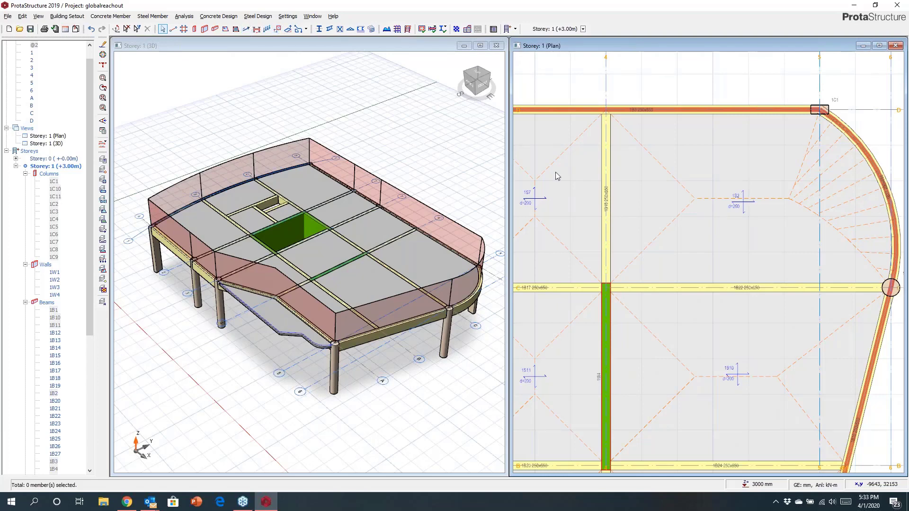
{"action": "left_click", "coordinate": [641, 146]}
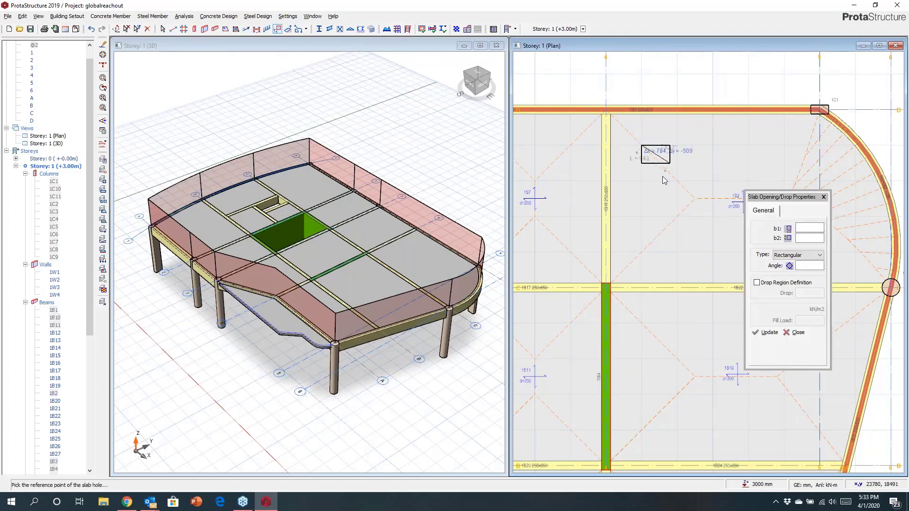
{"action": "left_click", "coordinate": [671, 163]}
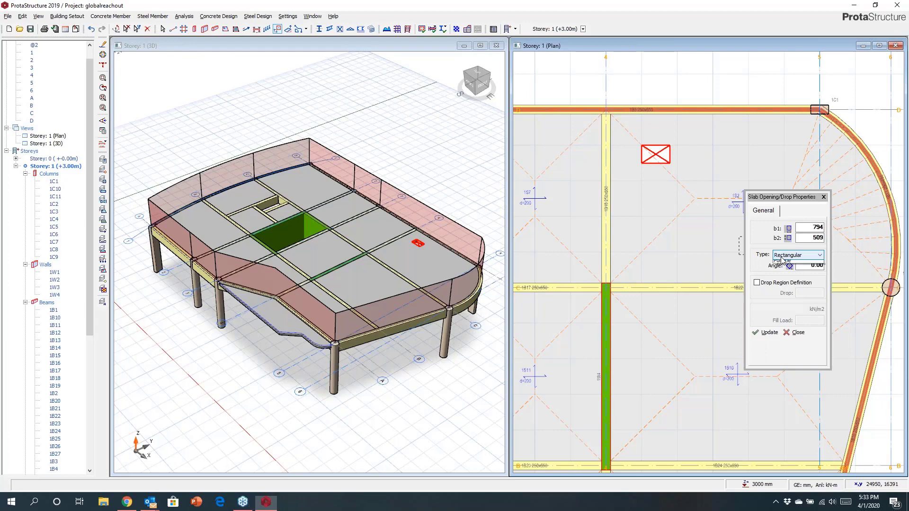
Step: Draw a four-sided polyline drop region of about 2368 × 2375 mm with a -100 drop in the bay right of axis 4, between B and C
{"action": "left_click", "coordinate": [757, 282]}
{"action": "left_click", "coordinate": [805, 294]}
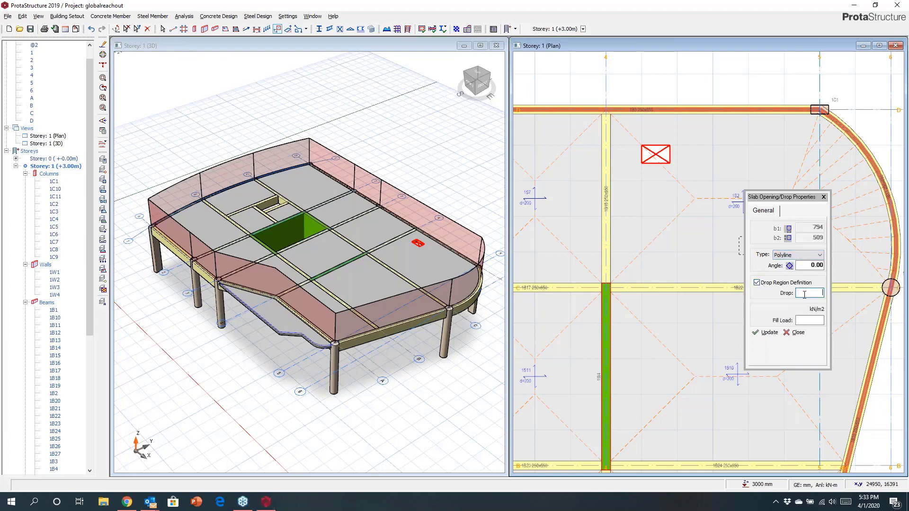
{"action": "type", "text": "-100"}
{"action": "left_click", "coordinate": [642, 323]}
{"action": "left_click", "coordinate": [726, 325]}
{"action": "left_click", "coordinate": [704, 407]}
{"action": "left_click", "coordinate": [648, 386]}
{"action": "right_click", "coordinate": [653, 374]}
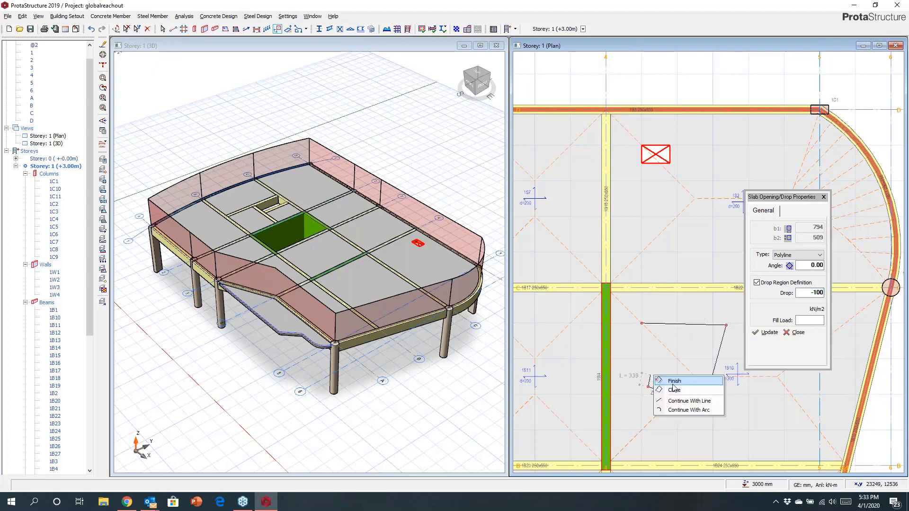
{"action": "key", "text": "Escape"}
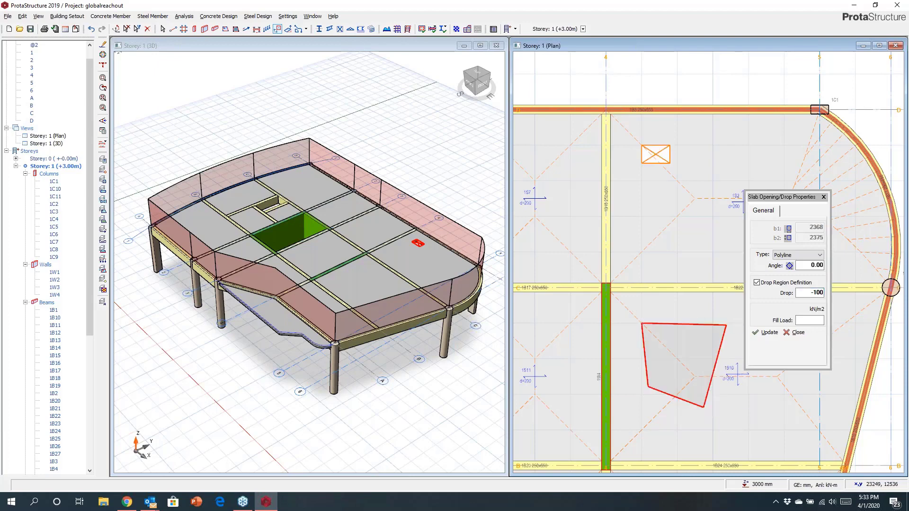
{"action": "scroll", "coordinate": [332, 284], "scroll_direction": "up", "scroll_amount": 8}
{"action": "left_click", "coordinate": [824, 198]}
{"action": "key", "text": "Escape"}
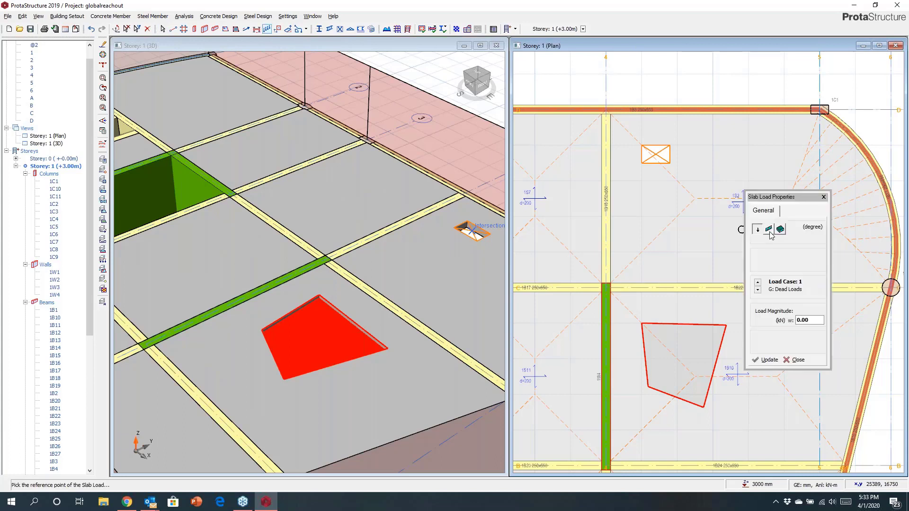
Step: Place a 1 m high 100 Brick Wall - Philippines load on the slab just below the rectangular opening, as a slightly sloping line
{"action": "left_click", "coordinate": [790, 266]}
{"action": "left_click", "coordinate": [790, 270]}
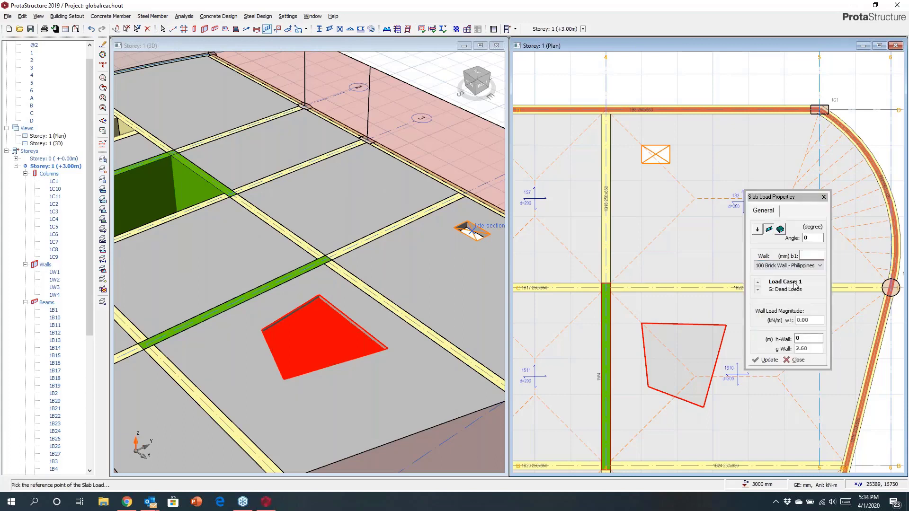
{"action": "left_click", "coordinate": [802, 338]}
{"action": "type", "text": "1"}
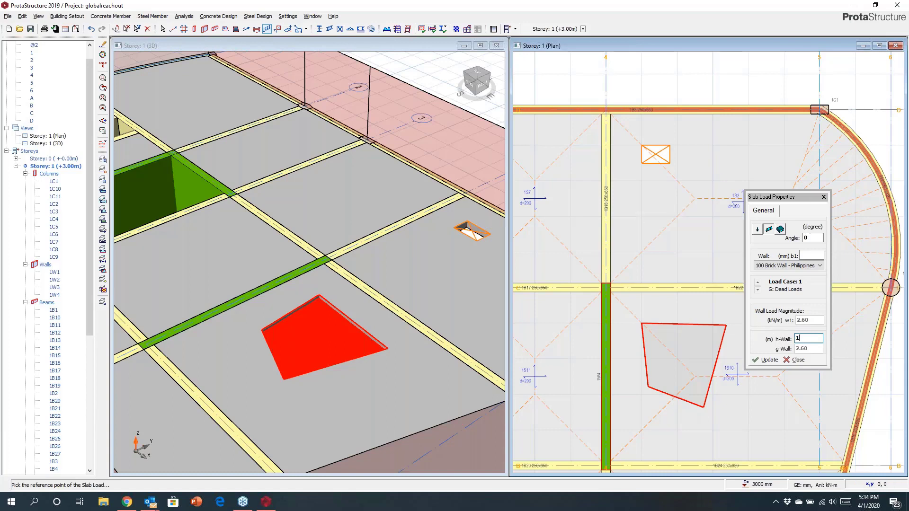
{"action": "left_click", "coordinate": [639, 221]}
{"action": "left_click", "coordinate": [717, 241]}
{"action": "mouse_move", "coordinate": [442, 248]}
{"action": "middle_mouse_down"}
{"action": "mouse_move", "coordinate": [469, 248]}
{"action": "mouse_move", "coordinate": [471, 204]}
{"action": "middle_mouse_up"}
{"action": "key", "text": "Escape"}
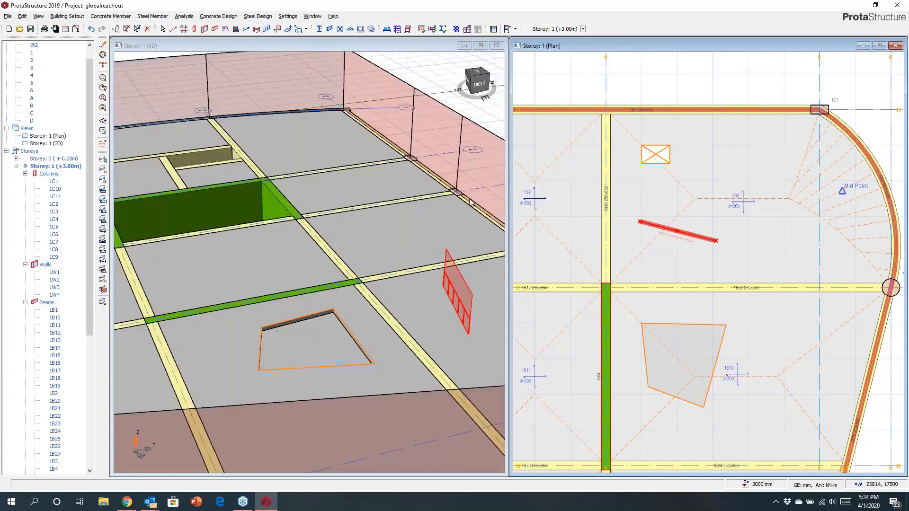
Step: Insert Storeys 2 to 5 above Storey 1 at 3 m intervals, reaching +15.00 m
{"action": "scroll", "coordinate": [385, 192], "scroll_direction": "down", "scroll_amount": 5}
{"action": "mouse_move", "coordinate": [385, 191]}
{"action": "middle_mouse_down"}
{"action": "mouse_move", "coordinate": [377, 181]}
{"action": "mouse_move", "coordinate": [428, 206]}
{"action": "mouse_move", "coordinate": [371, 240]}
{"action": "mouse_move", "coordinate": [377, 262]}
{"action": "middle_mouse_up"}
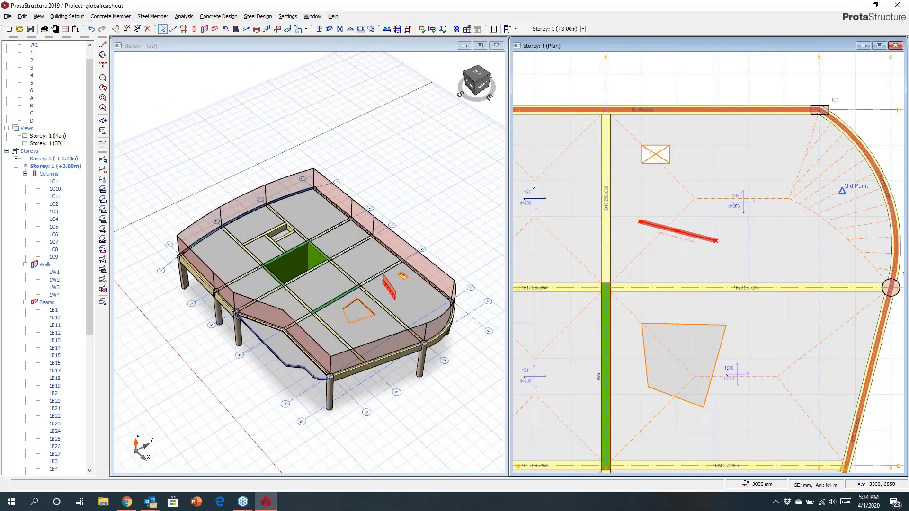
{"action": "left_click", "coordinate": [32, 153]}
{"action": "right_click", "coordinate": [32, 153]}
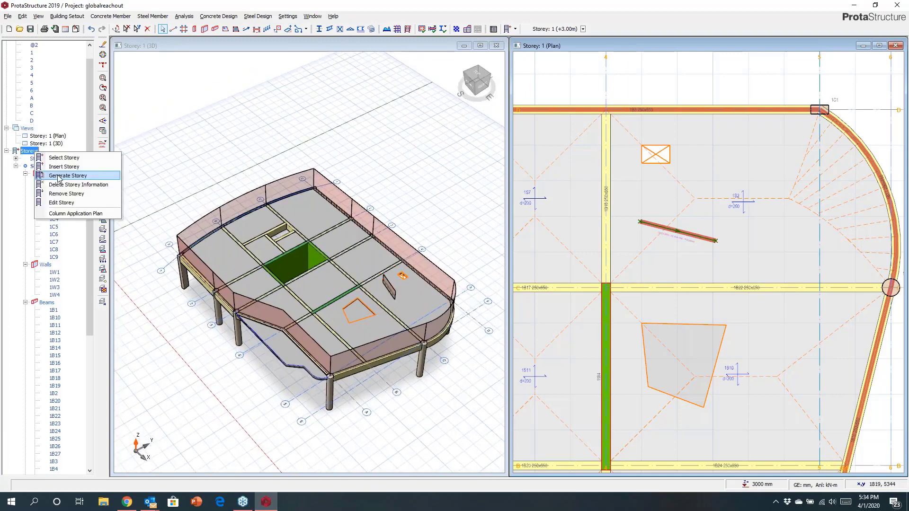
{"action": "left_click", "coordinate": [57, 169]}
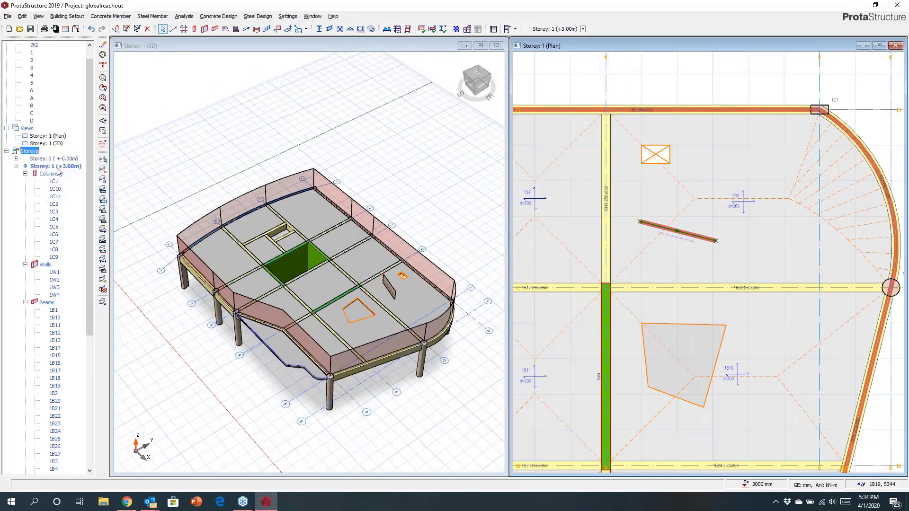
{"action": "type", "text": "3"}
{"action": "left_click", "coordinate": [519, 229]}
{"action": "left_click", "coordinate": [488, 283]}
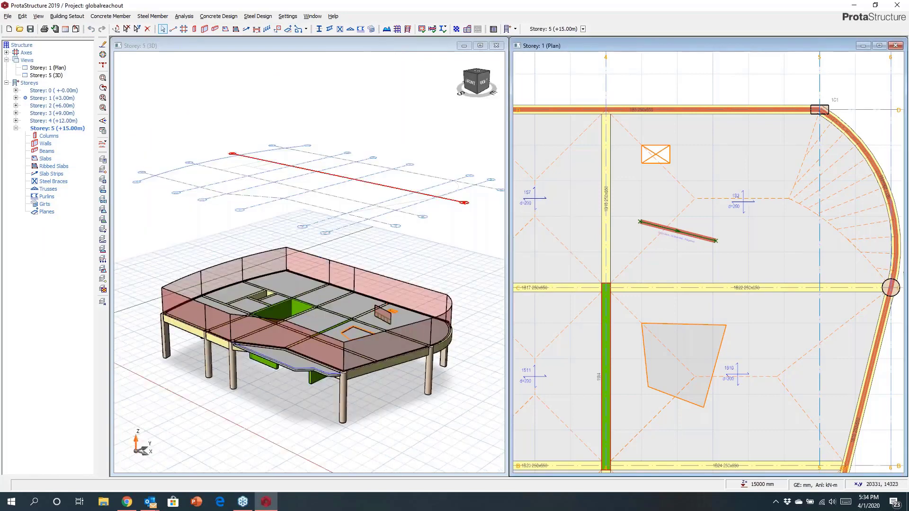
Step: Place four 500 mm circular columns in the Storey 5 3D view at the intersections of axes C and D with axes 2 and 3
{"action": "scroll", "coordinate": [308, 205], "scroll_direction": "up", "scroll_amount": 4}
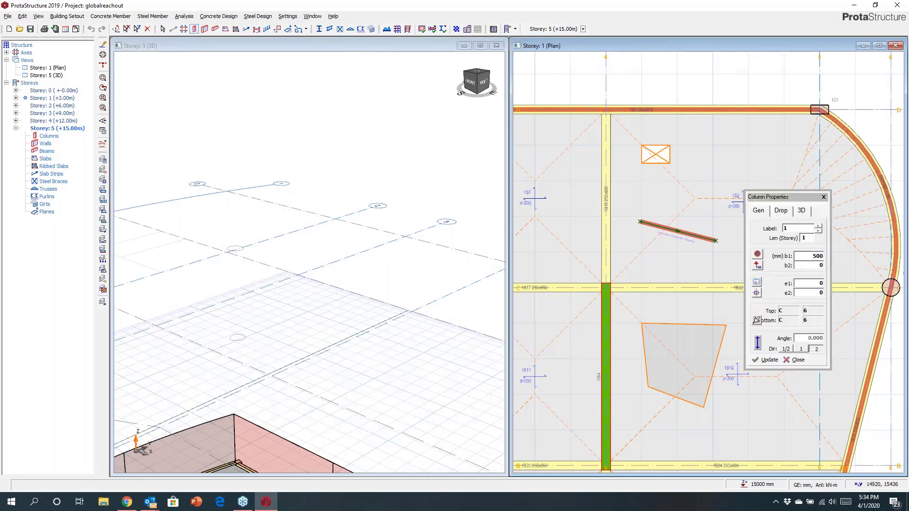
{"action": "left_click", "coordinate": [227, 252]}
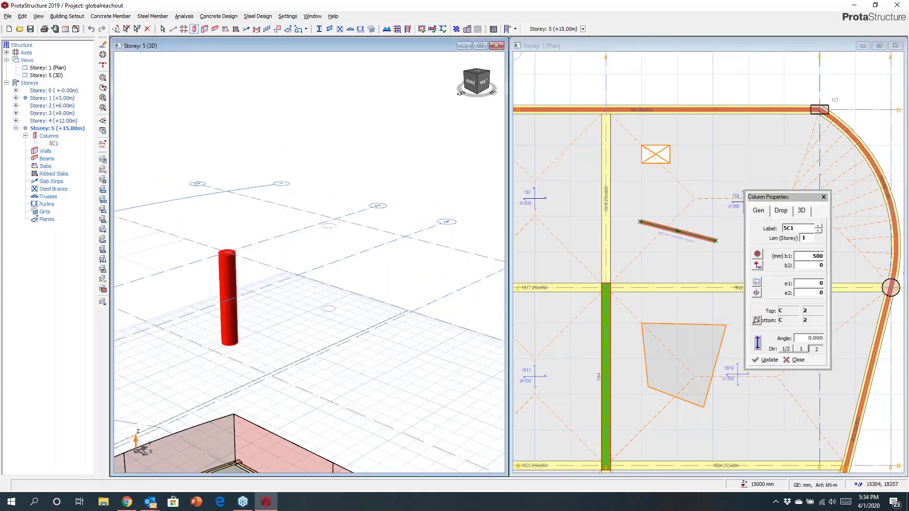
{"action": "left_click", "coordinate": [335, 219]}
{"action": "left_click", "coordinate": [405, 236]}
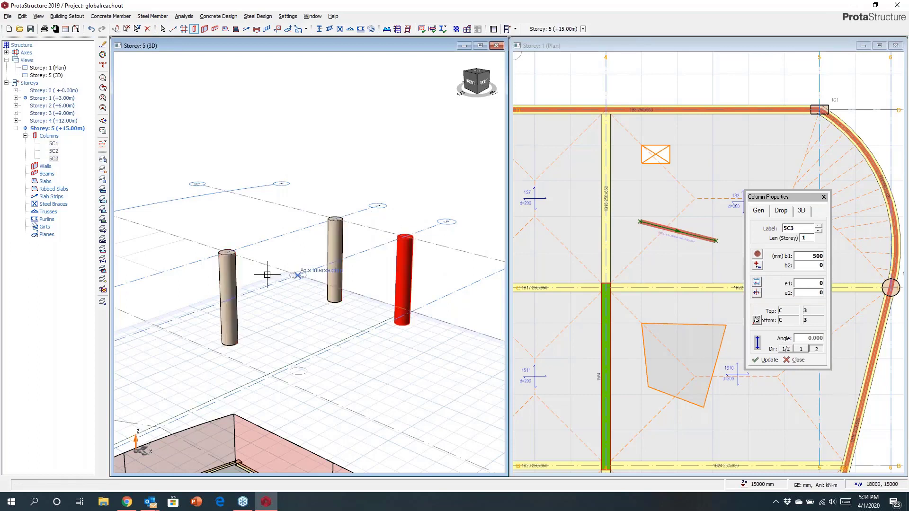
{"action": "left_click", "coordinate": [299, 275]}
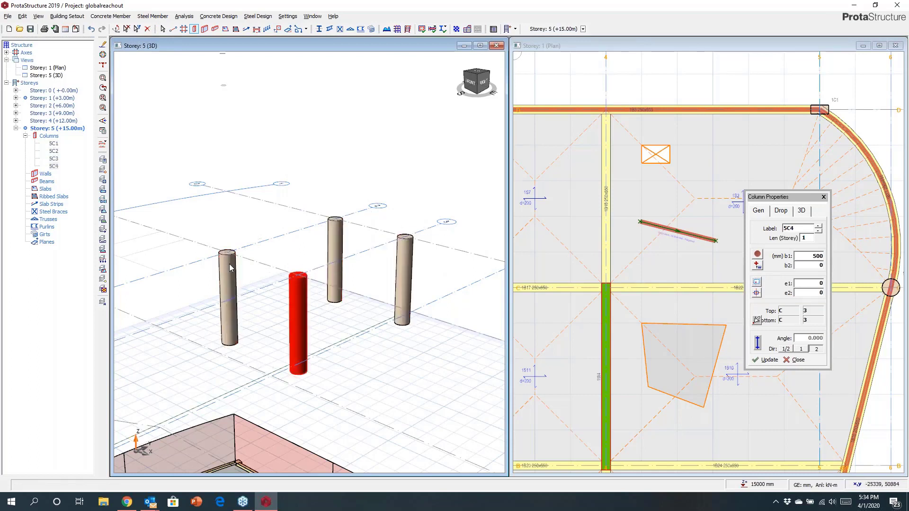
Step: Connect the four columns with 250 × 650 mm beams, sloping the third down to mid-height at C/3 and placing the fourth at mid-height
{"action": "left_click", "coordinate": [215, 29]}
{"action": "left_click", "coordinate": [227, 253]}
{"action": "left_click", "coordinate": [335, 218]}
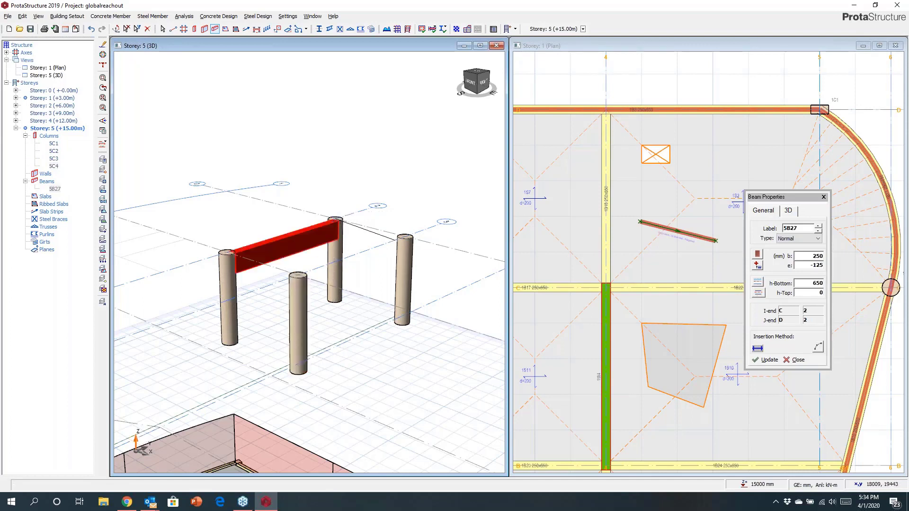
{"action": "left_click", "coordinate": [405, 236]}
{"action": "left_click", "coordinate": [298, 324]}
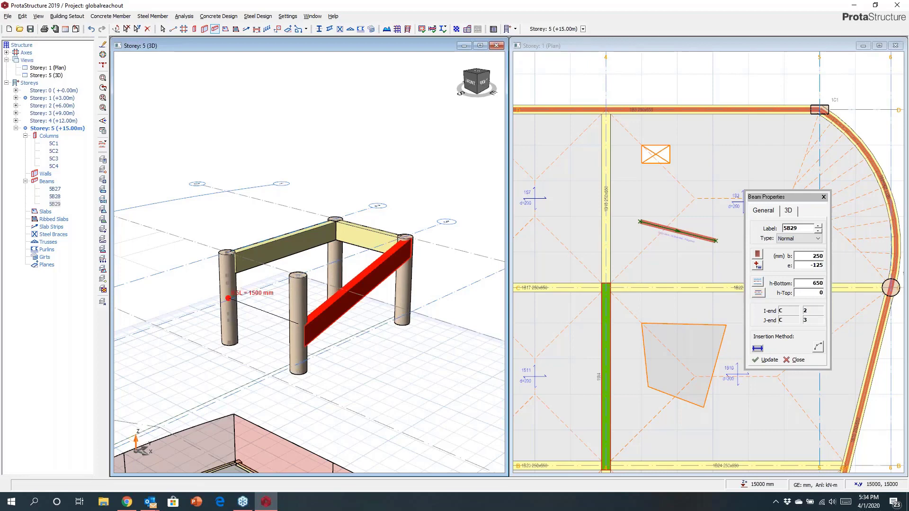
{"action": "left_click", "coordinate": [228, 299]}
{"action": "mouse_move", "coordinate": [350, 315]}
{"action": "middle_mouse_down"}
{"action": "mouse_move", "coordinate": [378, 298]}
{"action": "mouse_move", "coordinate": [326, 289]}
{"action": "mouse_move", "coordinate": [381, 332]}
{"action": "middle_mouse_up"}
{"action": "key", "text": "Escape"}
{"action": "scroll", "coordinate": [361, 310], "scroll_direction": "down", "scroll_amount": 2}
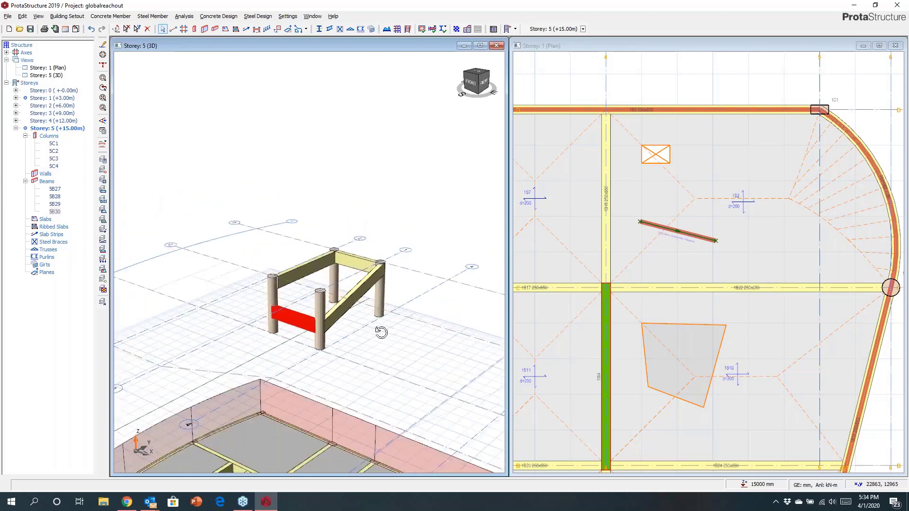
Step: Delete all the trial columns and beams on Storey 5, filtering the selection to Columns and Beams
{"action": "right_click", "coordinate": [381, 333]}
{"action": "key", "text": "Escape"}
{"action": "left_click_drag", "start_coordinate": [248, 250], "coordinate": [417, 372]}
{"action": "key", "text": "Delete"}
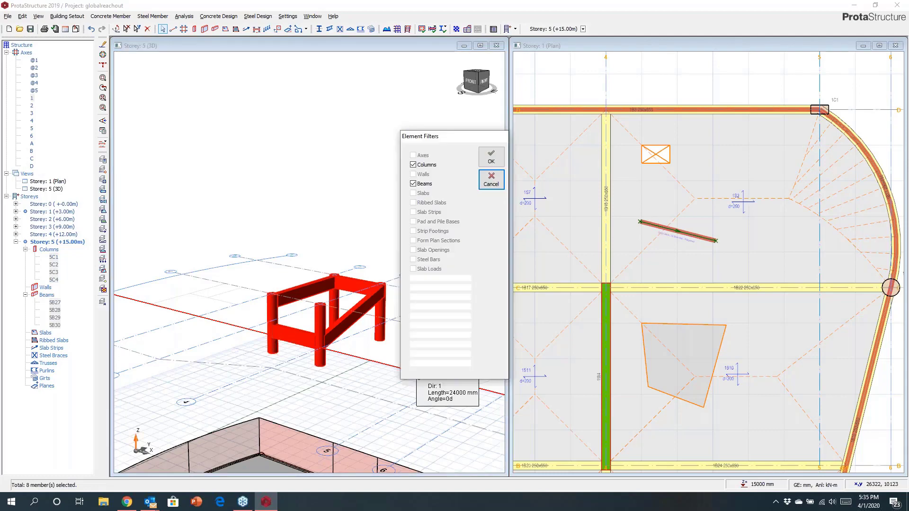
{"action": "left_click", "coordinate": [489, 154]}
Step: Copy all member types from Storey 1 to Storeys 2, 3 and 4, accepting that the generation is irreversible
{"action": "scroll", "coordinate": [332, 331], "scroll_direction": "down", "scroll_amount": 5}
{"action": "mouse_move", "coordinate": [351, 308]}
{"action": "middle_mouse_down"}
{"action": "mouse_move", "coordinate": [359, 315]}
{"action": "mouse_move", "coordinate": [358, 290]}
{"action": "middle_mouse_up"}
{"action": "scroll", "coordinate": [359, 290], "scroll_direction": "up", "scroll_amount": 5}
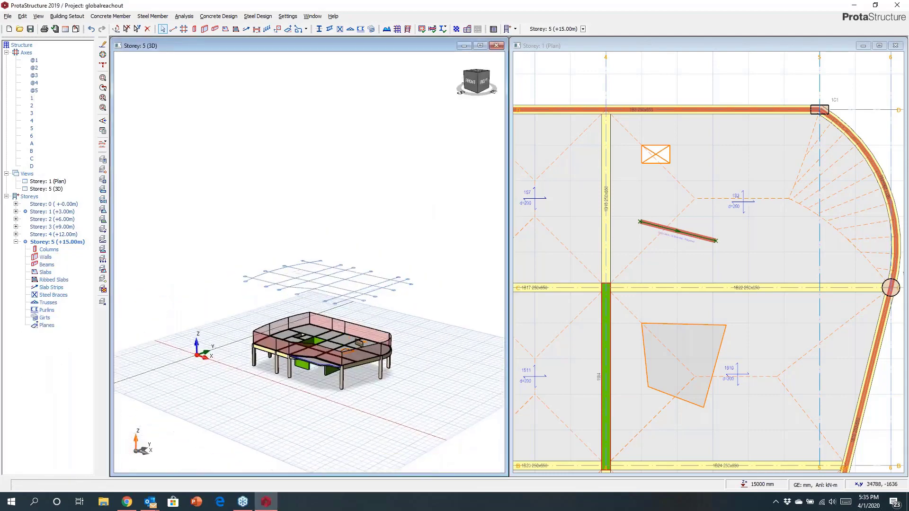
{"action": "double_click", "coordinate": [52, 212]}
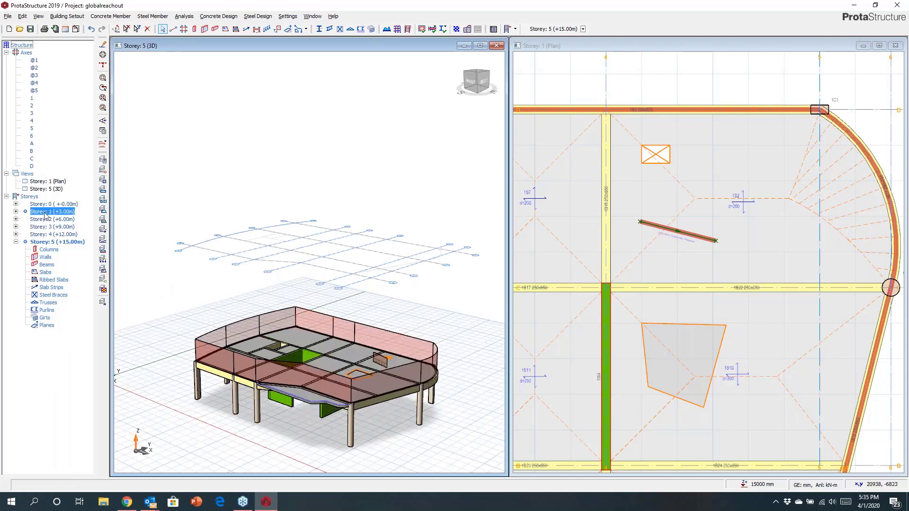
{"action": "right_click", "coordinate": [31, 197]}
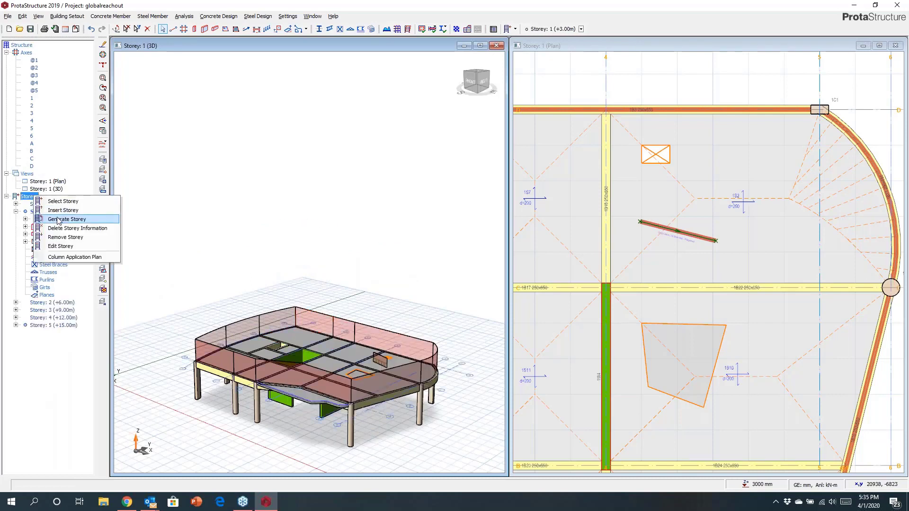
{"action": "left_click", "coordinate": [58, 220]}
{"action": "left_click_drag", "start_coordinate": [491, 190], "coordinate": [493, 202]}
{"action": "left_click", "coordinate": [518, 154]}
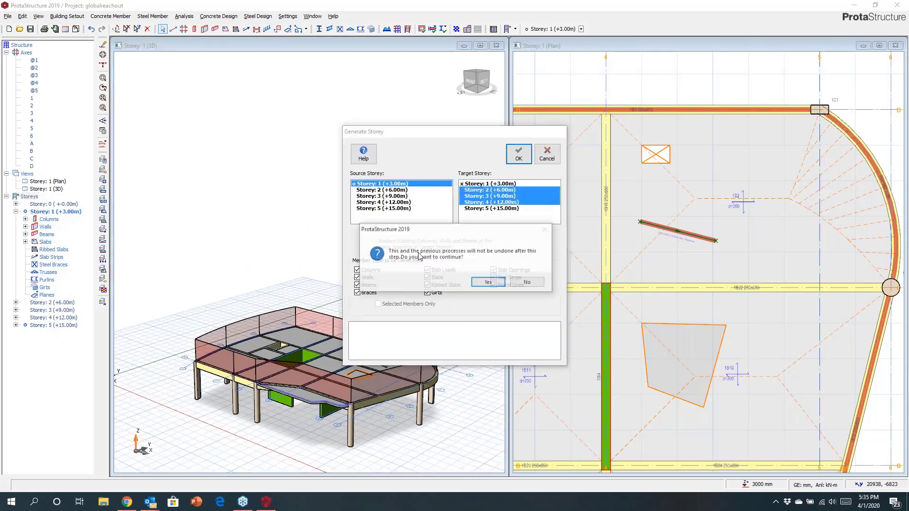
{"action": "left_click", "coordinate": [488, 282]}
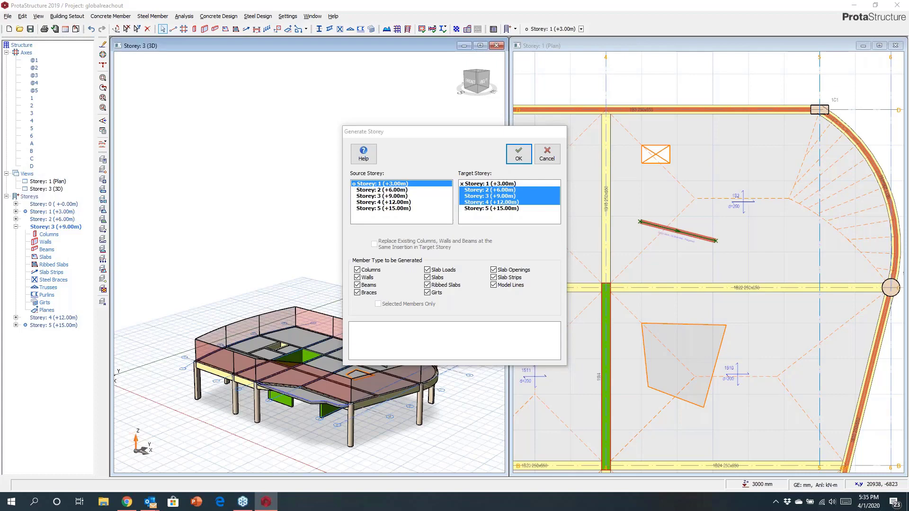
{"action": "left_click", "coordinate": [547, 154]}
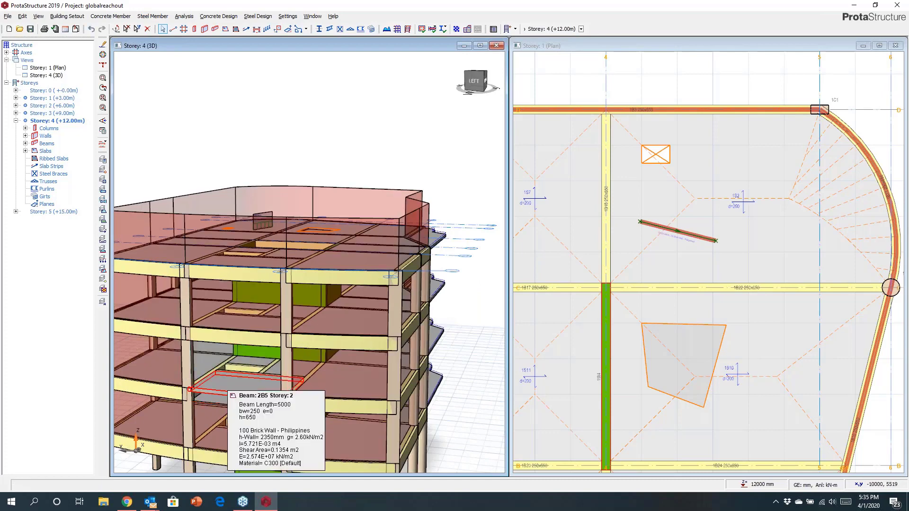
Step: Select the Storey 4 roof-level members in the 3D view and delete their beam wall loads
{"action": "mouse_move", "coordinate": [285, 392]}
{"action": "scroll", "coordinate": [286, 392], "scroll_direction": "down", "scroll_amount": 5}
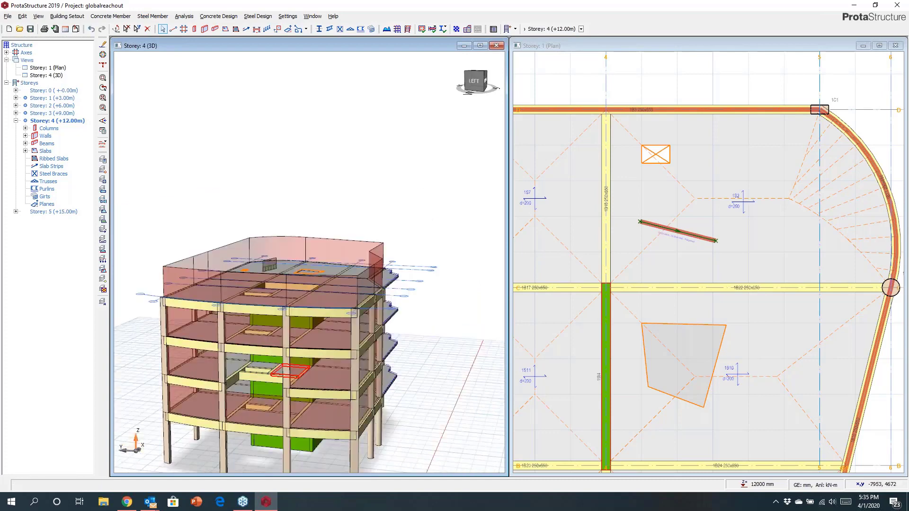
{"action": "mouse_move", "coordinate": [265, 374]}
{"action": "middle_mouse_down"}
{"action": "mouse_move", "coordinate": [206, 361]}
{"action": "mouse_move", "coordinate": [180, 303]}
{"action": "middle_mouse_up"}
{"action": "left_click_drag", "start_coordinate": [167, 277], "coordinate": [401, 327]}
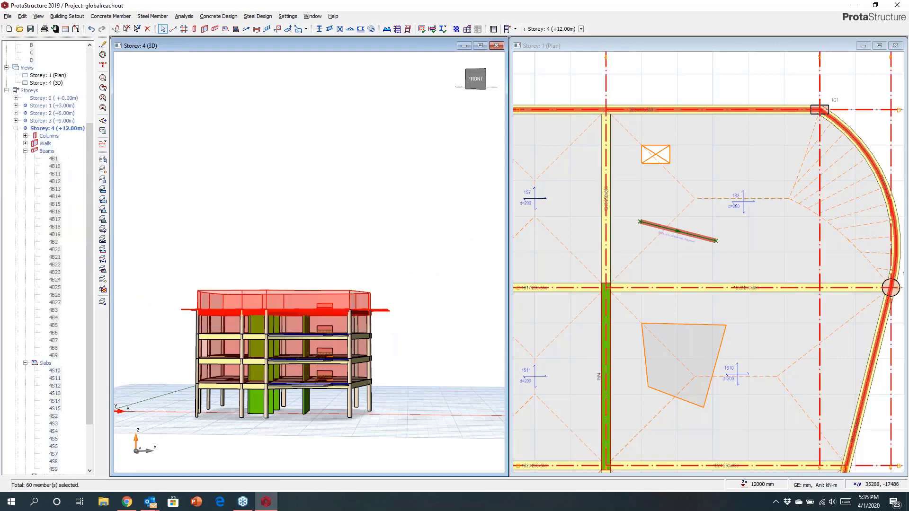
{"action": "right_click_drag", "start_coordinate": [401, 326], "coordinate": [409, 261]}
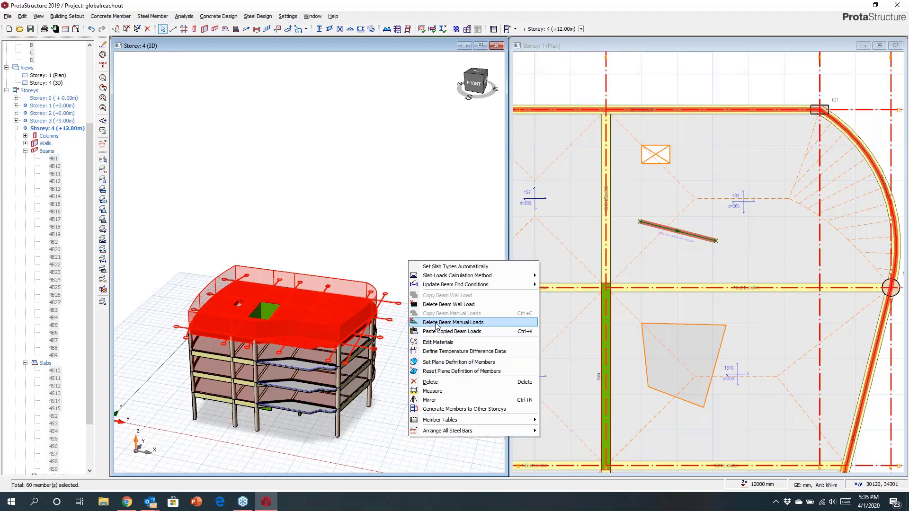
{"action": "left_click", "coordinate": [440, 305]}
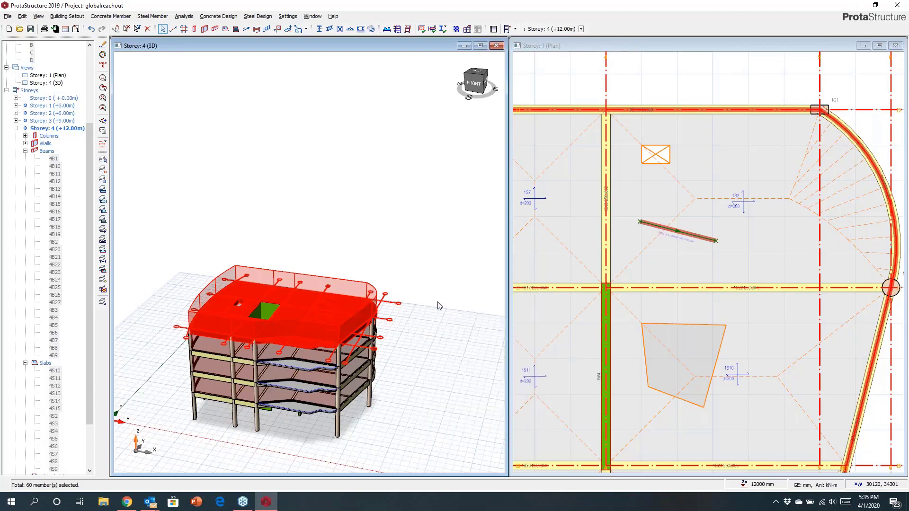
{"action": "left_click", "coordinate": [474, 282]}
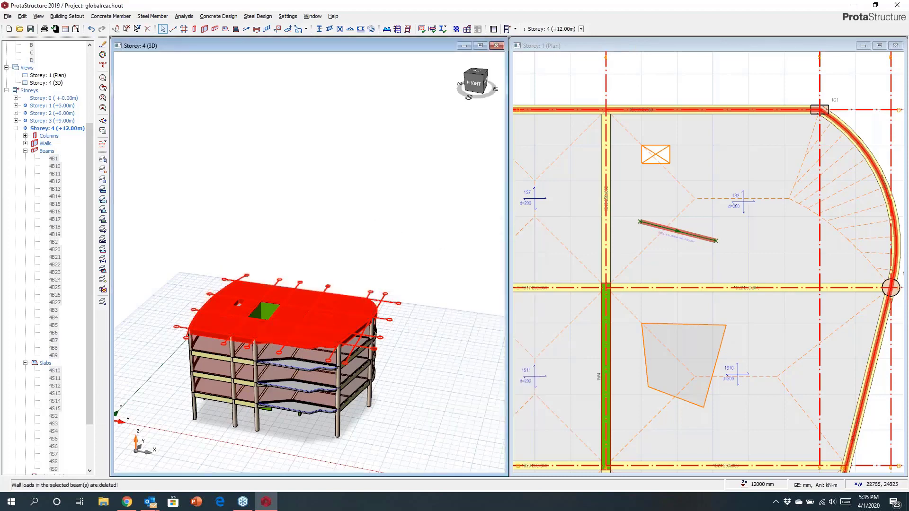
Step: Activate Storey 5 in the 3D view, narrow the Storey 1 plan window and widen the 3D window
{"action": "left_click_drag", "start_coordinate": [284, 303], "coordinate": [309, 328]}
{"action": "scroll", "coordinate": [306, 315], "scroll_direction": "up", "scroll_amount": 2}
{"action": "scroll", "coordinate": [307, 315], "scroll_direction": "down", "scroll_amount": 1}
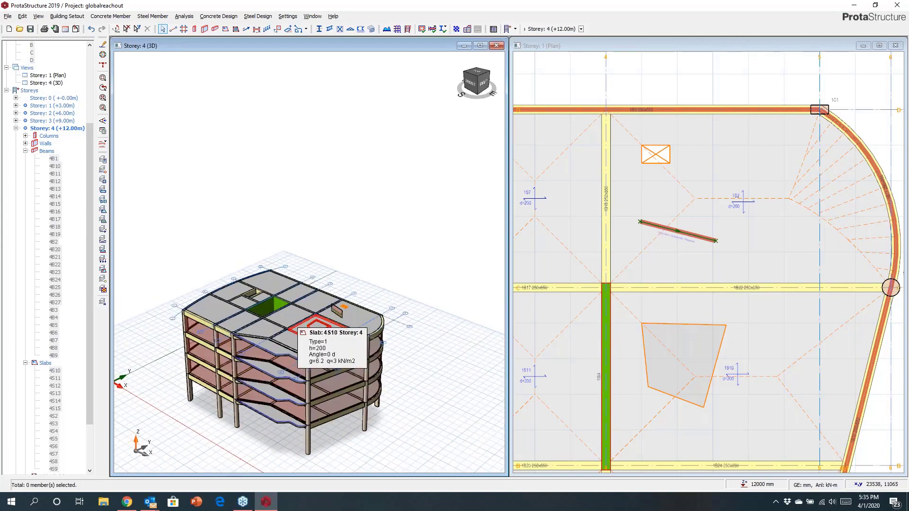
{"action": "scroll", "coordinate": [88, 223], "scroll_direction": "down", "scroll_amount": 3}
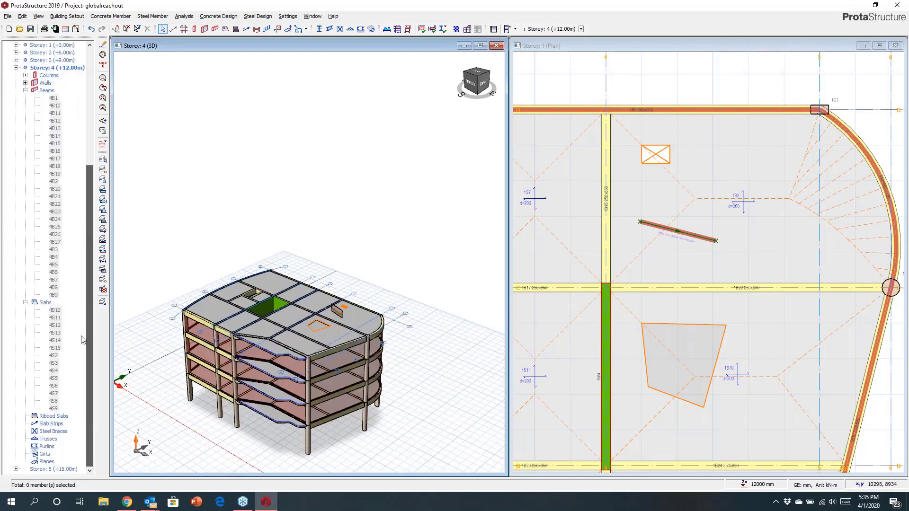
{"action": "double_click", "coordinate": [53, 469]}
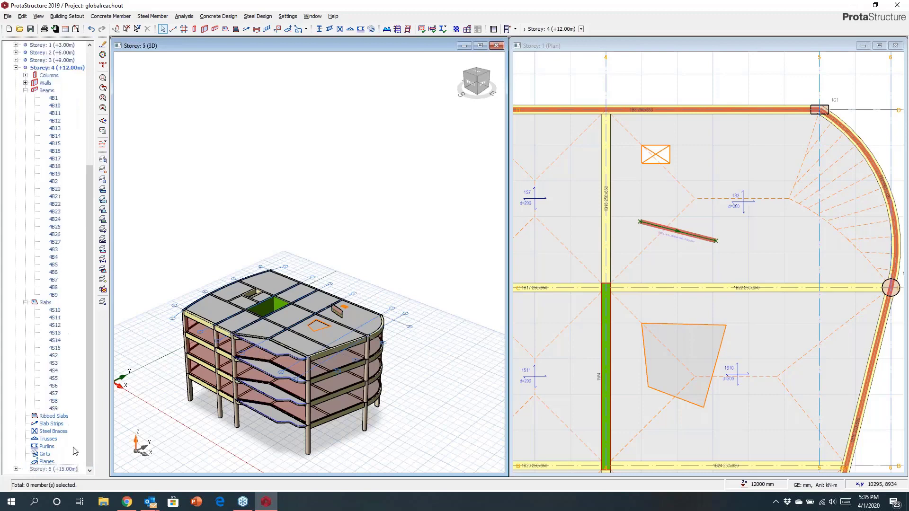
{"action": "scroll", "coordinate": [338, 312], "scroll_direction": "up", "scroll_amount": 5}
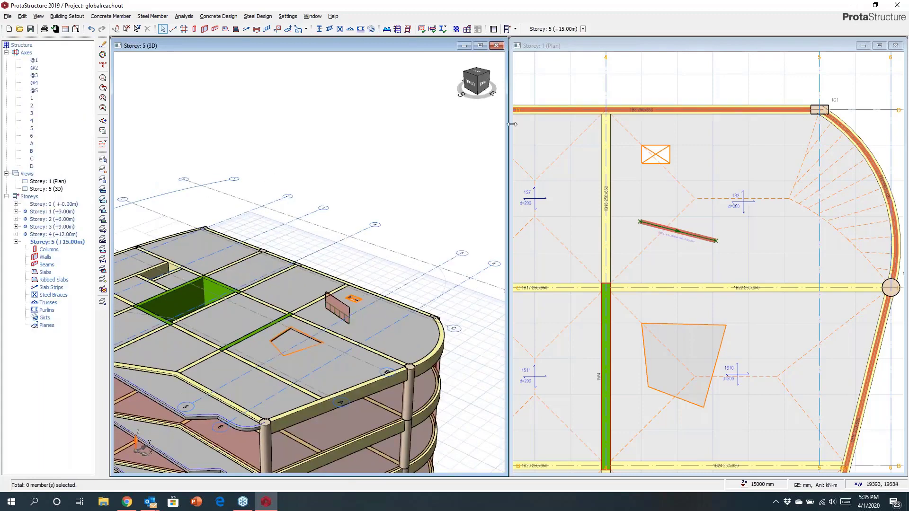
{"action": "left_click_drag", "start_coordinate": [513, 124], "coordinate": [633, 157]}
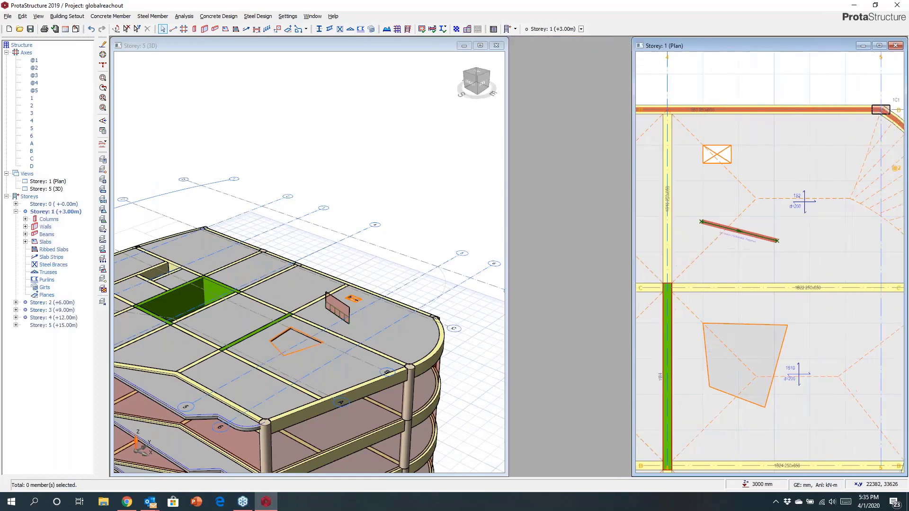
{"action": "left_click_drag", "start_coordinate": [507, 182], "coordinate": [616, 189]}
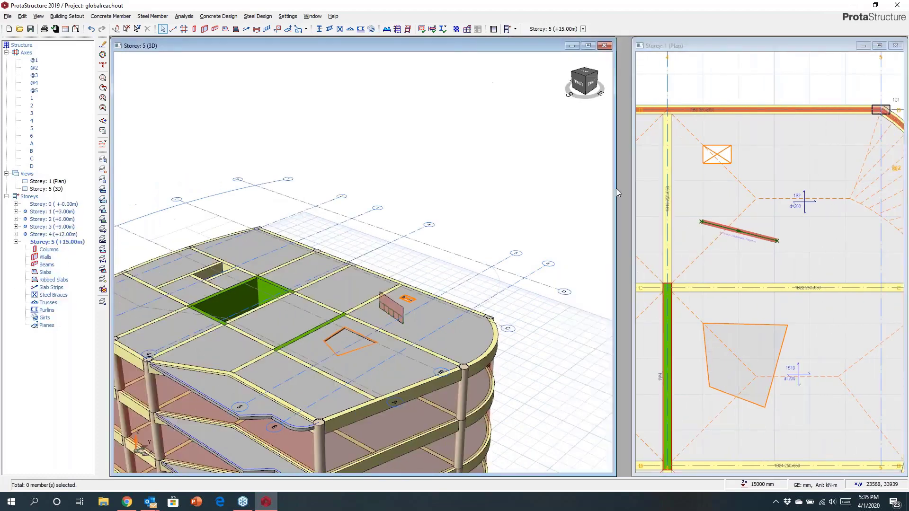
Step: Start a steel column on Storey 5 and assign it a 204 × 206 mm steel I-section from the section database
{"action": "scroll", "coordinate": [493, 146], "scroll_direction": "down", "scroll_amount": 3}
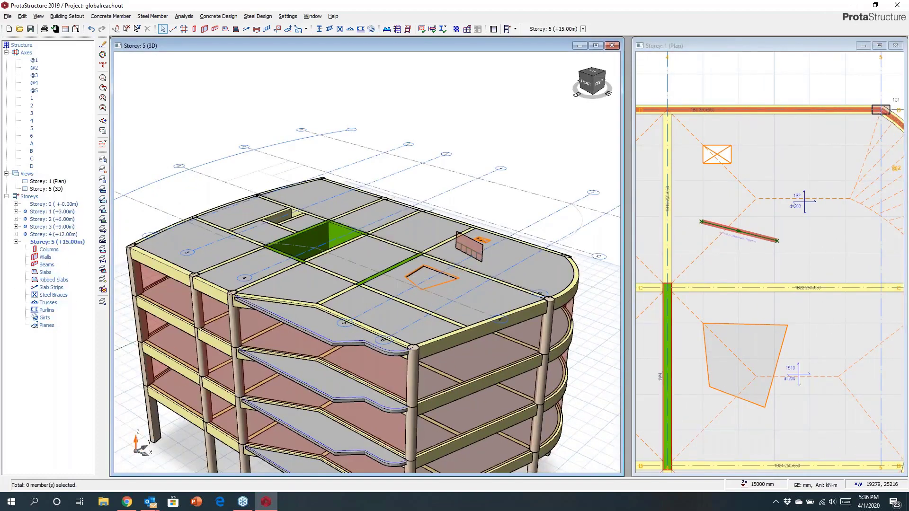
{"action": "scroll", "coordinate": [333, 128], "scroll_direction": "down", "scroll_amount": 2}
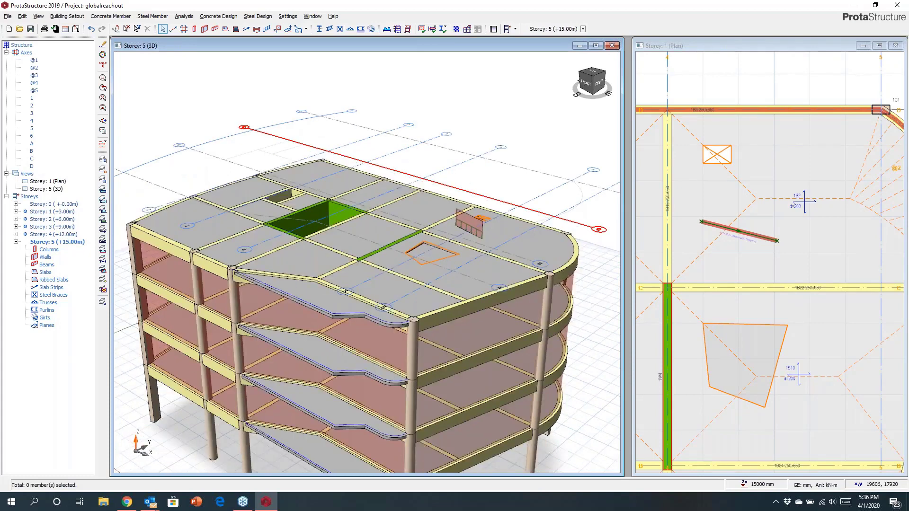
{"action": "left_click", "coordinate": [319, 28]}
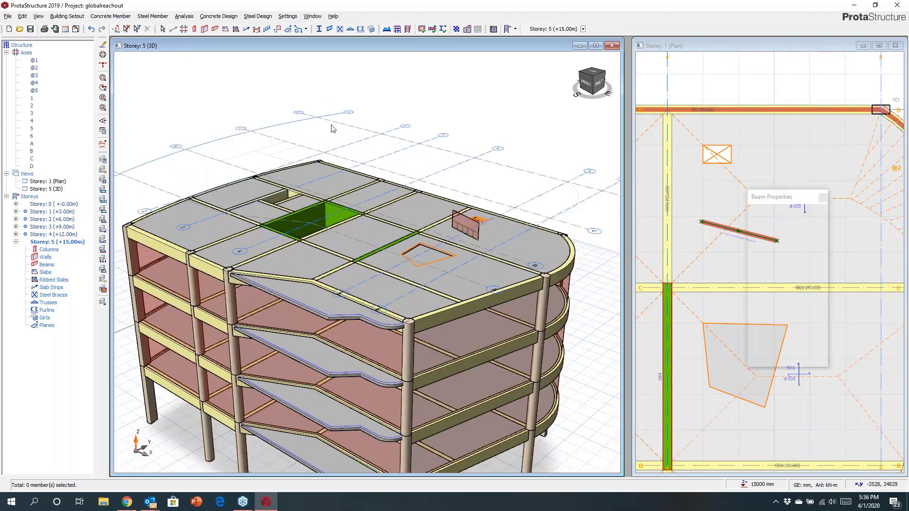
{"action": "left_click", "coordinate": [758, 254]}
{"action": "left_click", "coordinate": [331, 146]}
{"action": "left_click", "coordinate": [317, 196]}
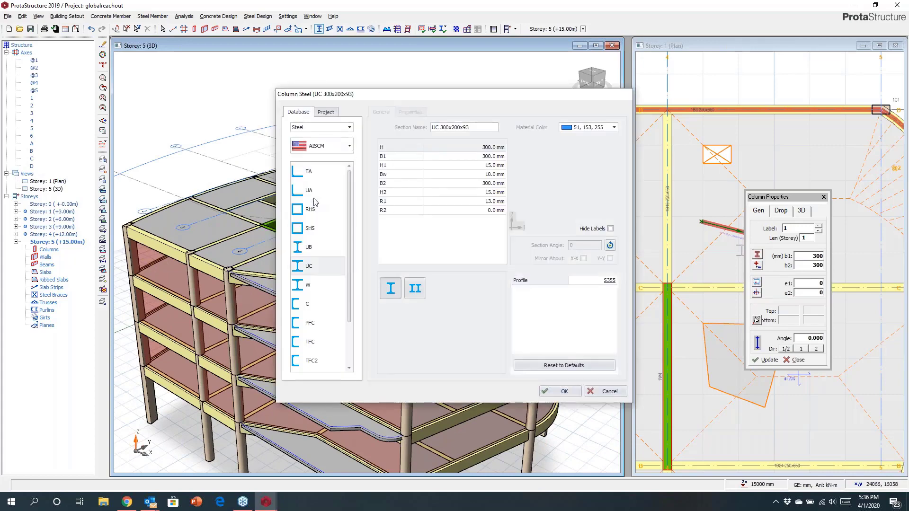
{"action": "left_click", "coordinate": [317, 148]}
{"action": "left_click", "coordinate": [314, 163]}
{"action": "left_click", "coordinate": [311, 305]}
{"action": "left_click", "coordinate": [455, 150]}
{"action": "left_click", "coordinate": [564, 375]}
{"action": "left_click", "coordinate": [561, 394]}
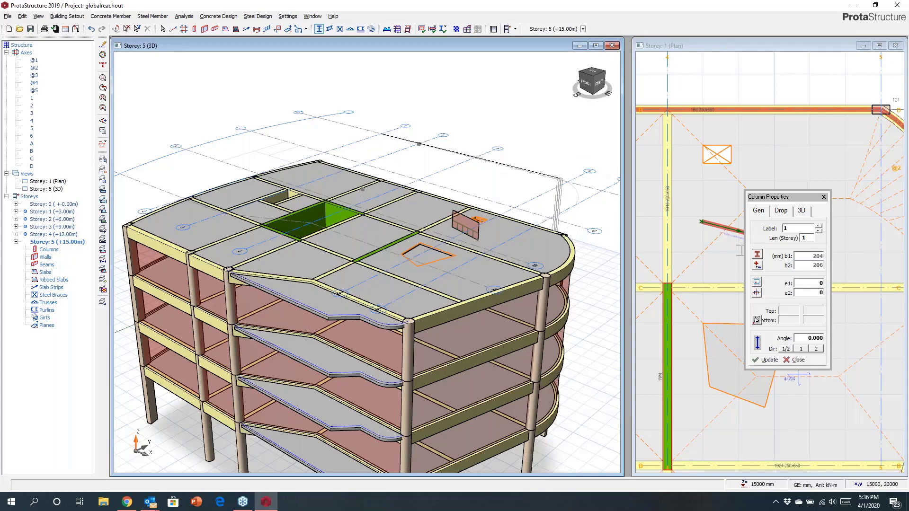
Step: Place eight steel columns on Storey 5 at the intersections of axes B and D with axes 2 to 5
{"action": "left_click", "coordinate": [564, 234]}
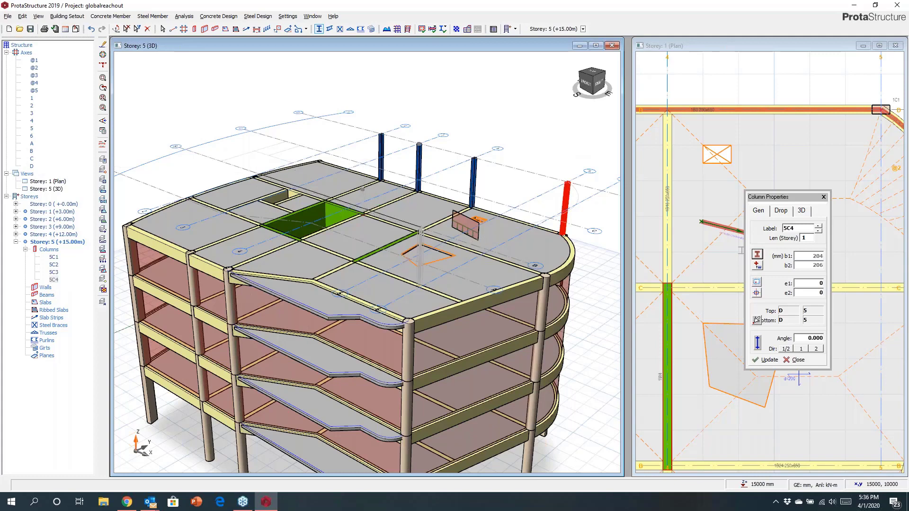
{"action": "left_click", "coordinate": [453, 240]}
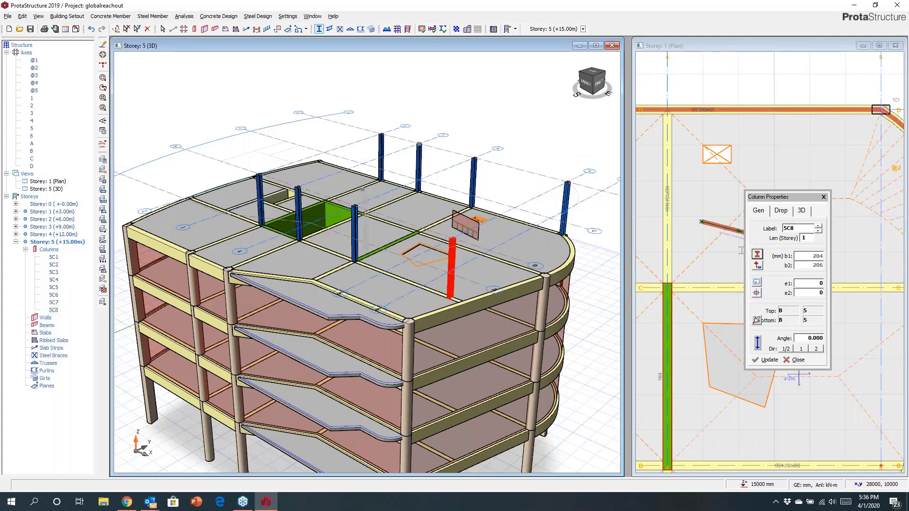
Step: Start a steel truss on Storey 5 and open the Truss Generator to define it
{"action": "scroll", "coordinate": [371, 255], "scroll_direction": "up", "scroll_amount": 3}
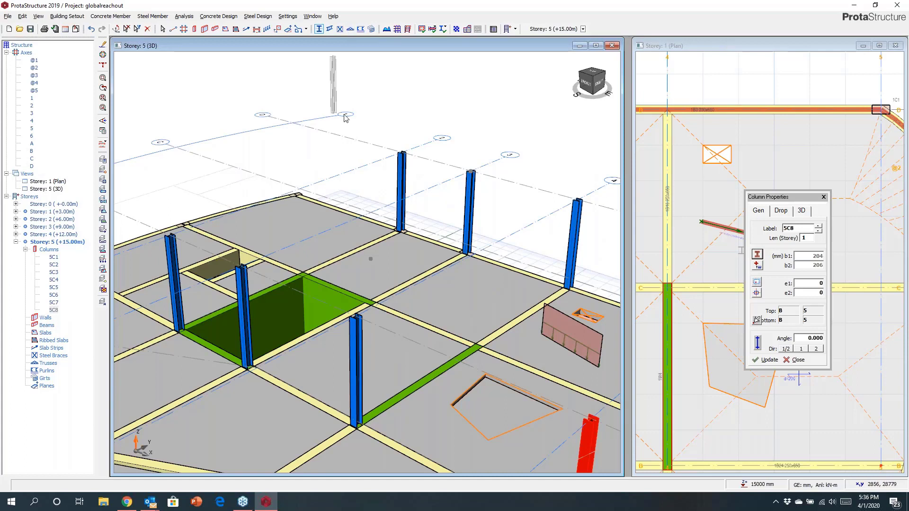
{"action": "left_click", "coordinate": [350, 29]}
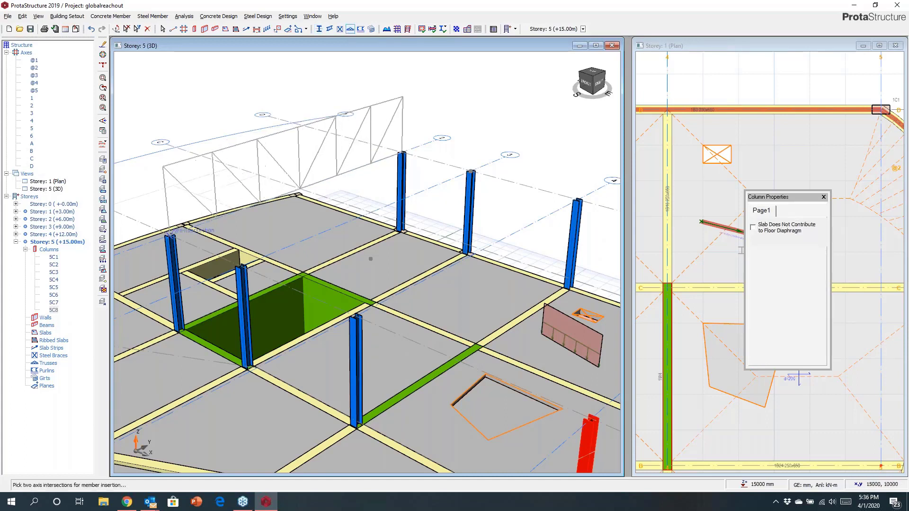
{"action": "left_click", "coordinate": [259, 258]}
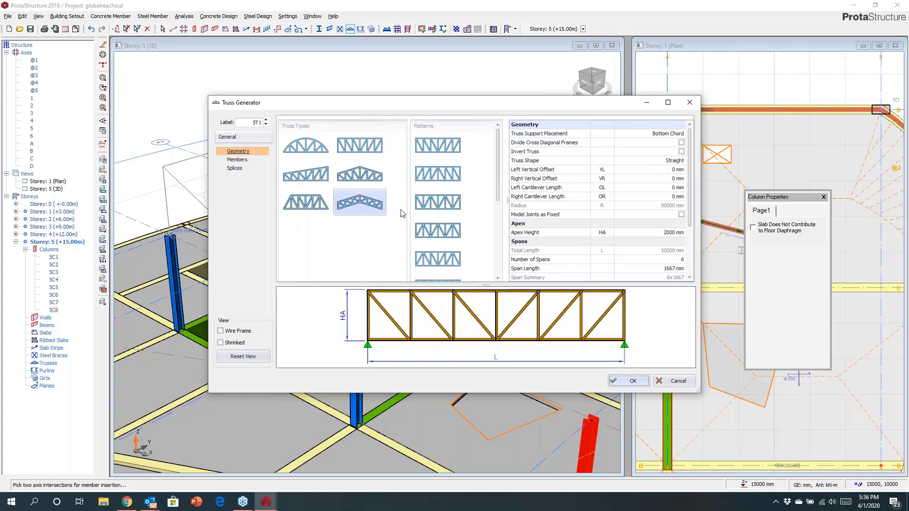
Step: Try the Vertically Curved truss shape and return the shape to Straight
{"action": "left_click", "coordinate": [670, 164]}
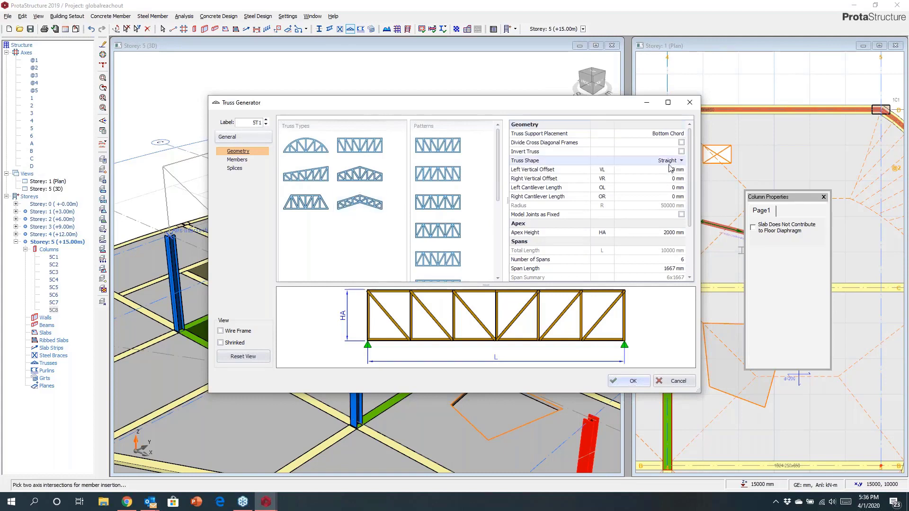
{"action": "left_click", "coordinate": [681, 162]}
{"action": "left_click", "coordinate": [648, 174]}
{"action": "left_click", "coordinate": [682, 162]}
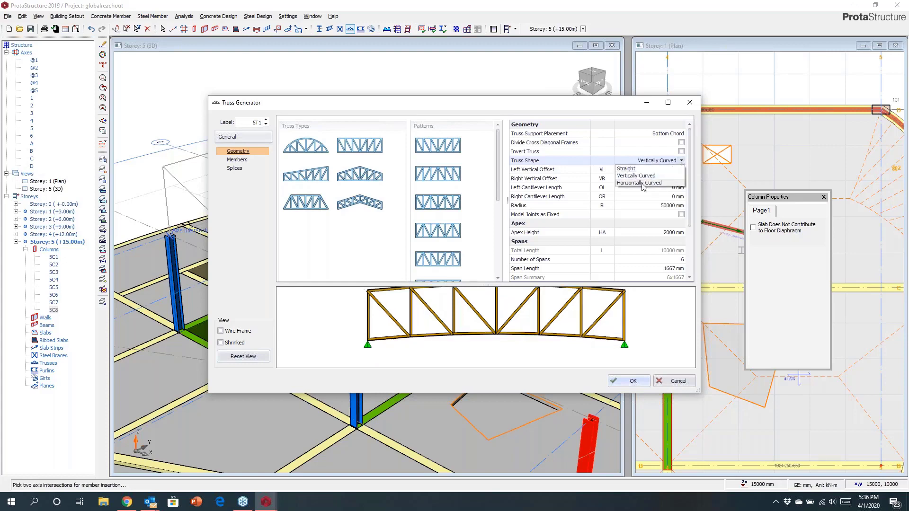
{"action": "left_click", "coordinate": [632, 170]}
Step: Choose the pitched truss type with parallel sloping chords and move its support placement to the top chord
{"action": "left_click", "coordinate": [360, 203]}
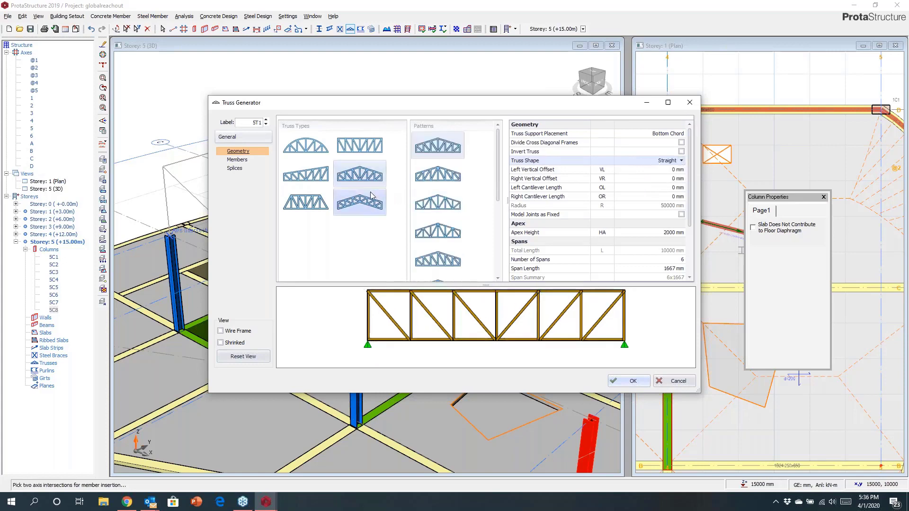
{"action": "left_click", "coordinate": [312, 203]}
{"action": "left_click", "coordinate": [306, 174]}
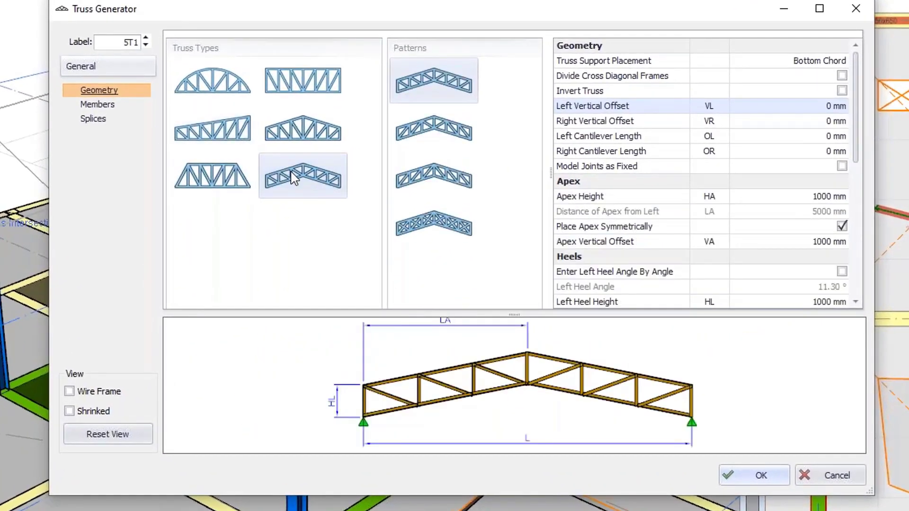
{"action": "left_click", "coordinate": [807, 64]}
{"action": "left_click", "coordinate": [842, 62]}
{"action": "left_click", "coordinate": [807, 74]}
Step: Set the truss's number of spans to 4 on both the left and right sides
{"action": "left_click_drag", "start_coordinate": [859, 152], "coordinate": [859, 237]}
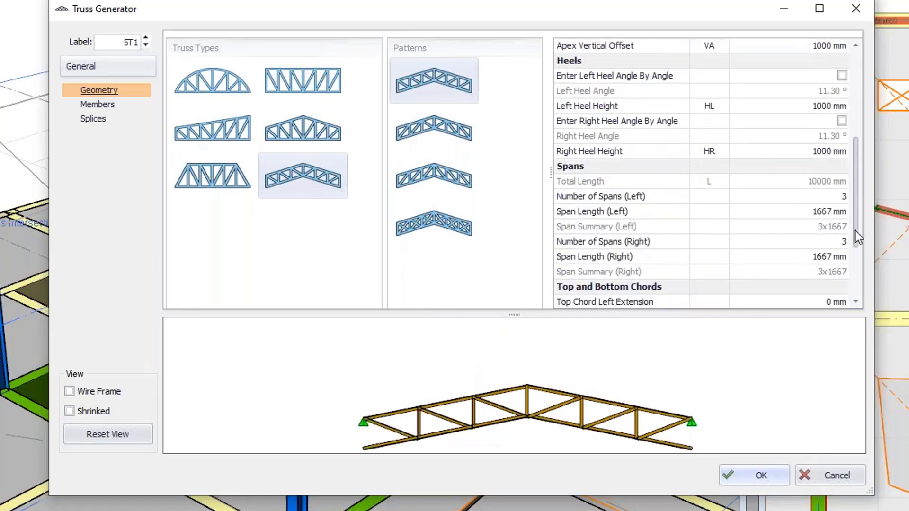
{"action": "left_click", "coordinate": [840, 196]}
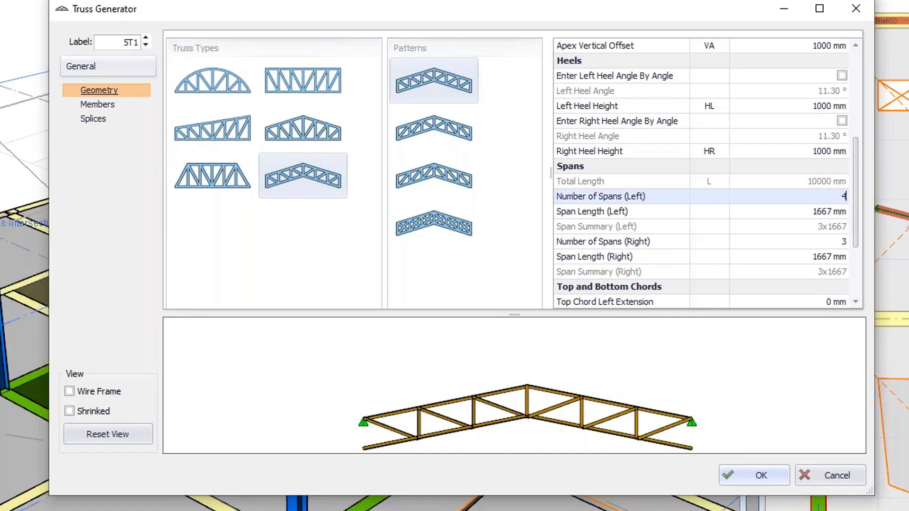
{"action": "type", "text": "4"}
{"action": "left_click", "coordinate": [833, 242]}
{"action": "type", "text": "4"}
{"action": "key", "text": "Return"}
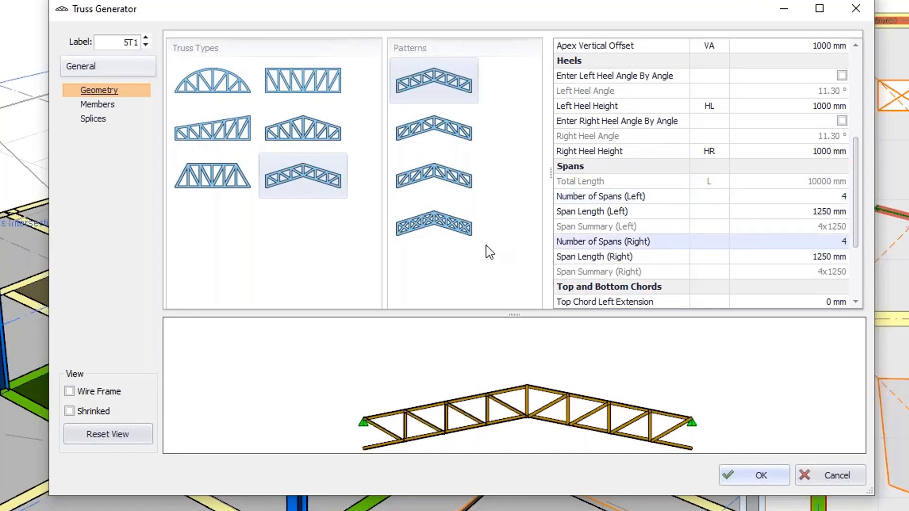
Step: Change all truss diagonals to the double-angle section 2xUKA90X90X7-Gr1
{"action": "middle_click_drag", "start_coordinate": [544, 372], "coordinate": [412, 374]}
{"action": "left_click", "coordinate": [97, 105]}
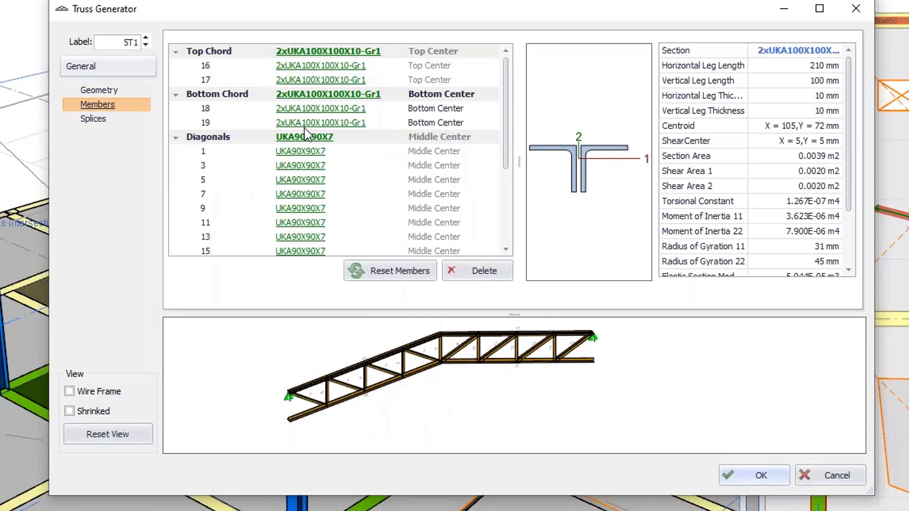
{"action": "left_click", "coordinate": [304, 140]}
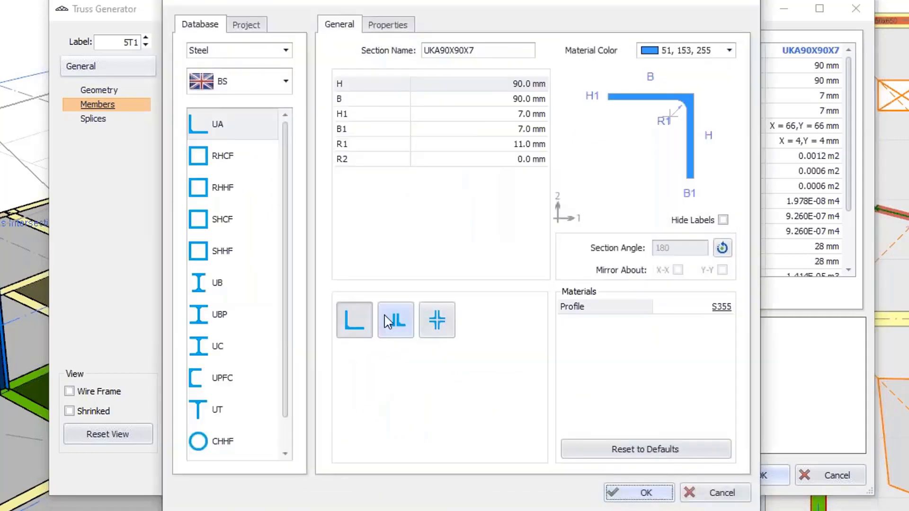
{"action": "left_click", "coordinate": [384, 320]}
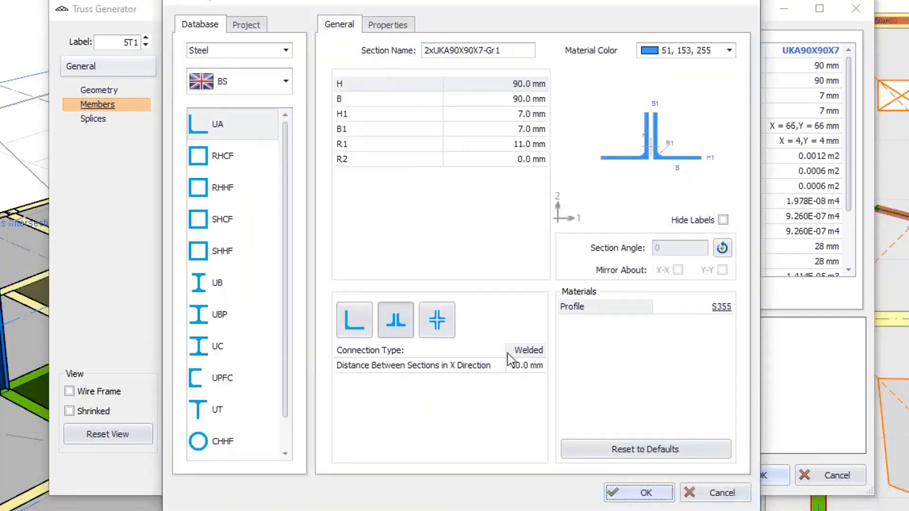
{"action": "left_click", "coordinate": [634, 493]}
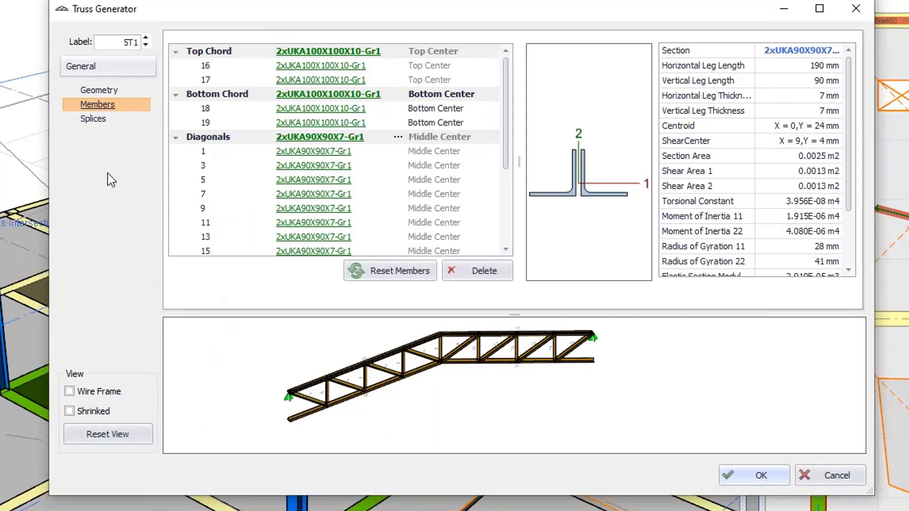
Step: Change all truss verticals to the double-angle section 2xUKA90X90X7-Gr1 and accept the truss definition
{"action": "left_click_drag", "start_coordinate": [507, 168], "coordinate": [505, 227]}
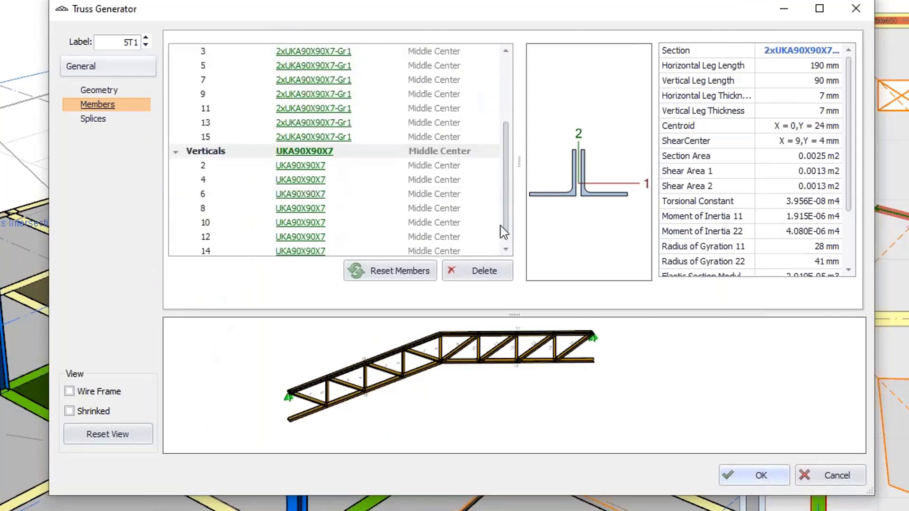
{"action": "left_click", "coordinate": [307, 151]}
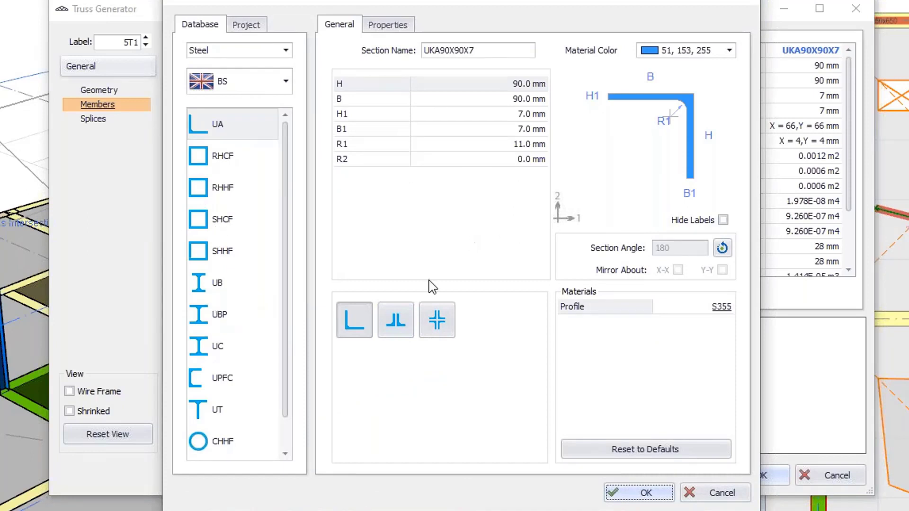
{"action": "left_click", "coordinate": [402, 322]}
{"action": "left_click", "coordinate": [649, 494]}
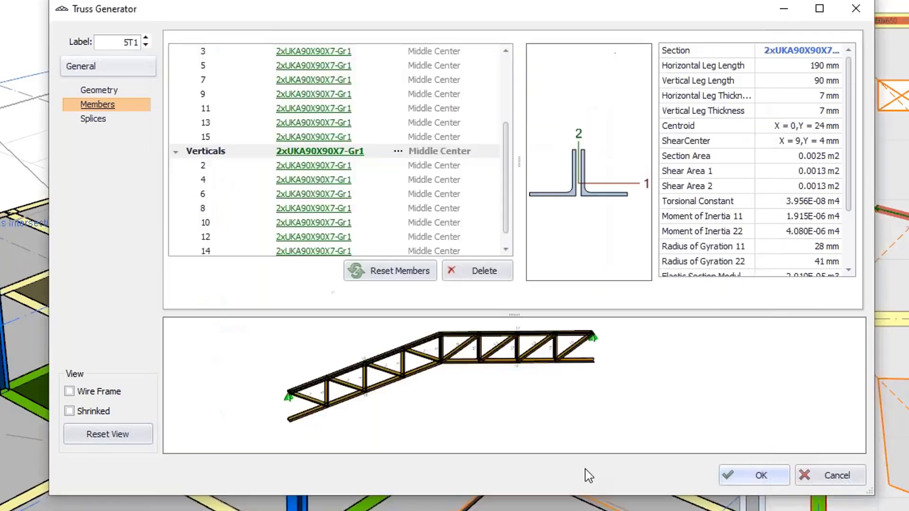
{"action": "left_click", "coordinate": [728, 477]}
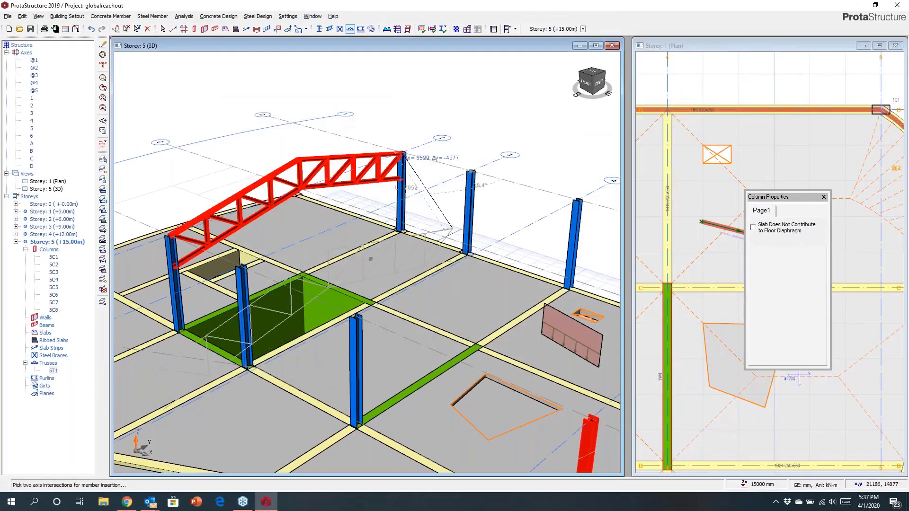
Step: Insert the same truss across the remaining three column pairs of Storey 5
{"action": "scroll", "coordinate": [371, 259], "scroll_direction": "up", "scroll_amount": 3}
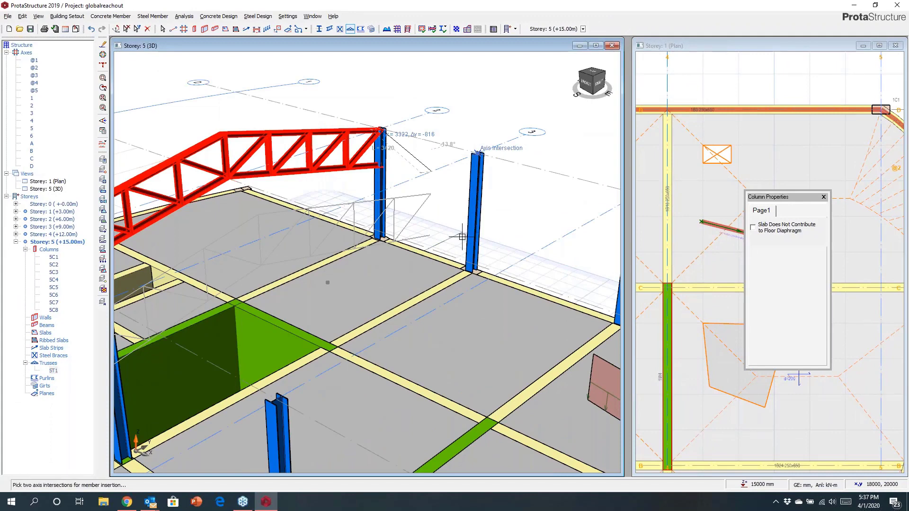
{"action": "left_click", "coordinate": [521, 273]}
{"action": "middle_click_drag", "start_coordinate": [521, 272], "coordinate": [360, 251]}
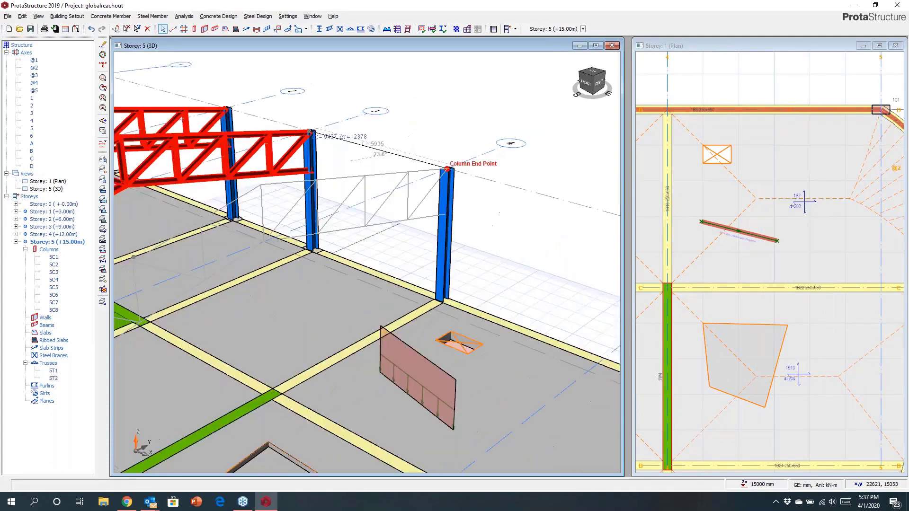
{"action": "left_click", "coordinate": [447, 168]}
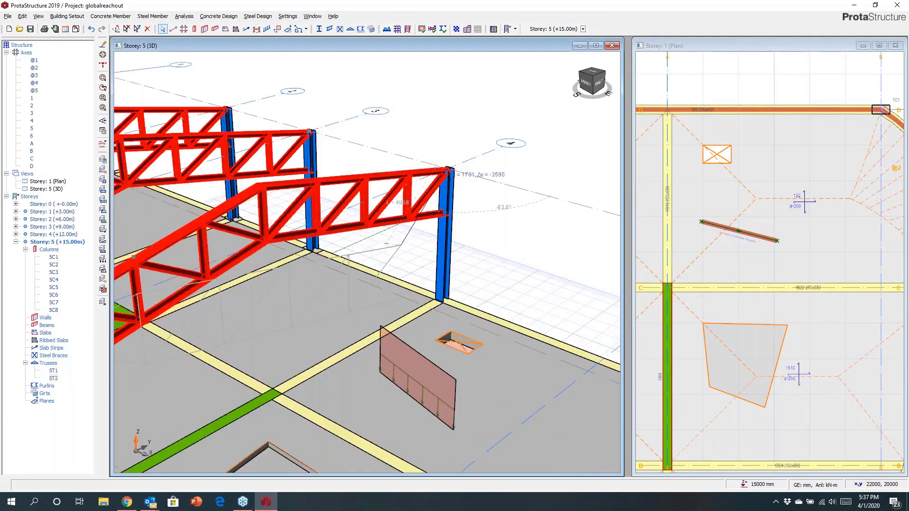
{"action": "scroll", "coordinate": [449, 172], "scroll_direction": "down", "scroll_amount": 3}
{"action": "left_click", "coordinate": [537, 247]}
{"action": "key", "text": "Escape"}
{"action": "mouse_move", "coordinate": [521, 251]}
{"action": "middle_mouse_down"}
{"action": "mouse_move", "coordinate": [504, 253]}
{"action": "mouse_move", "coordinate": [550, 255]}
{"action": "mouse_move", "coordinate": [559, 197]}
{"action": "mouse_move", "coordinate": [569, 189]}
{"action": "middle_mouse_up"}
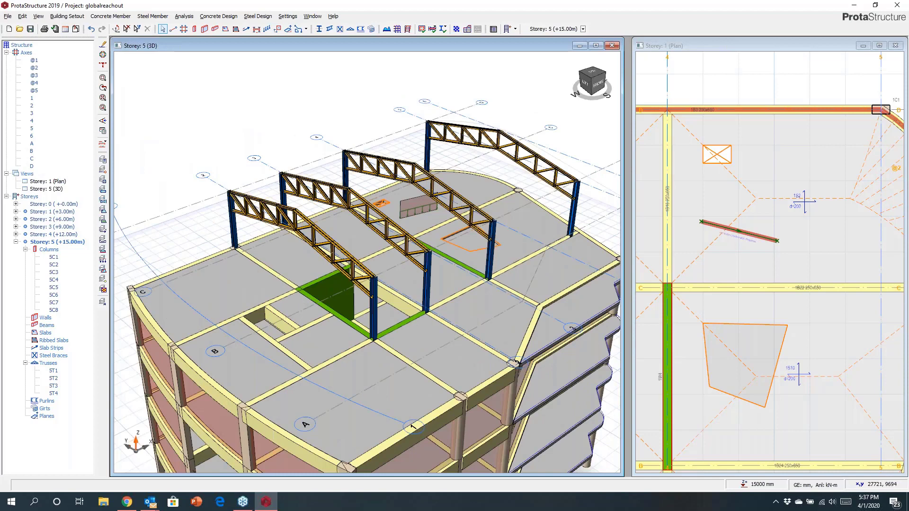
Step: Start a steel beam and assign it the British UB section UKB254X146X37
{"action": "left_click", "coordinate": [329, 29]}
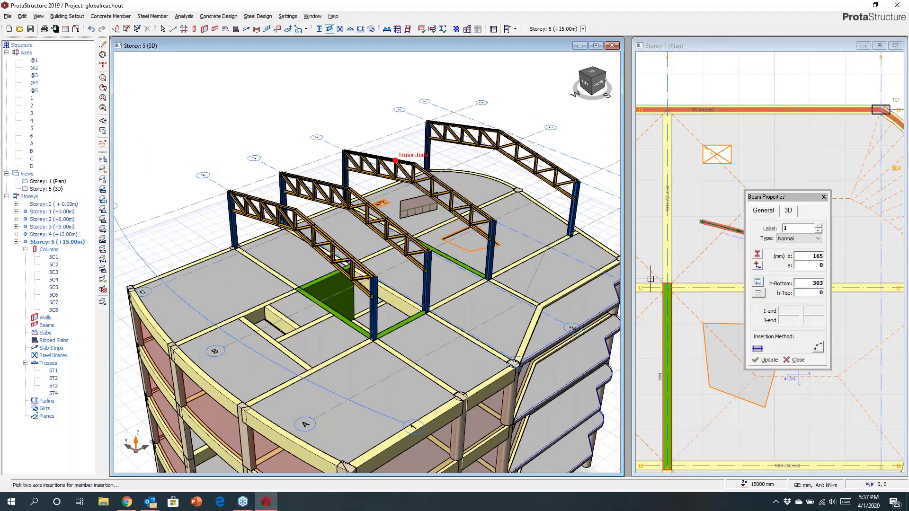
{"action": "left_click", "coordinate": [756, 255]}
{"action": "left_click", "coordinate": [308, 265]}
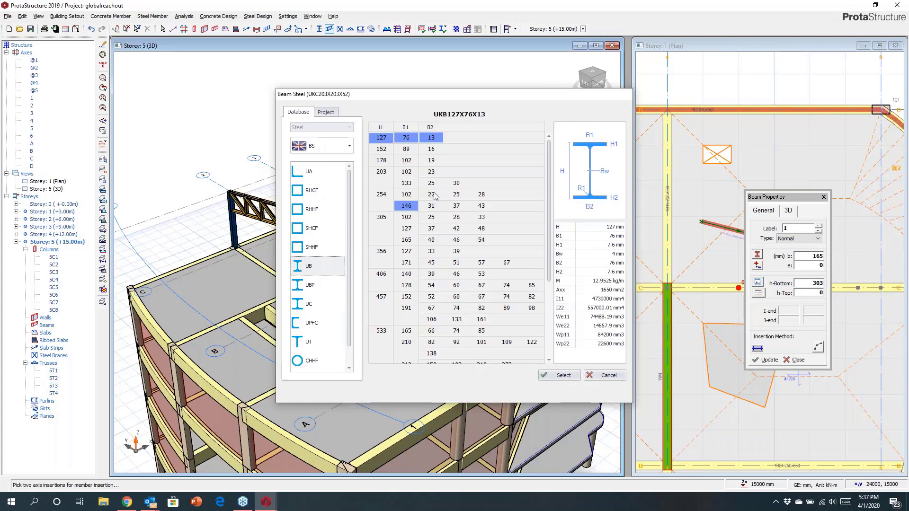
{"action": "left_click", "coordinate": [456, 205]}
{"action": "left_click", "coordinate": [563, 377]}
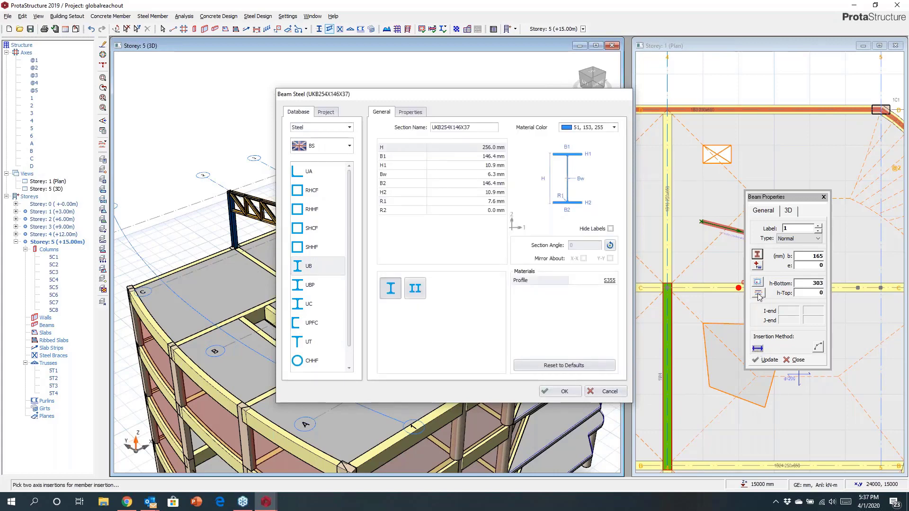
{"action": "left_click", "coordinate": [565, 392]}
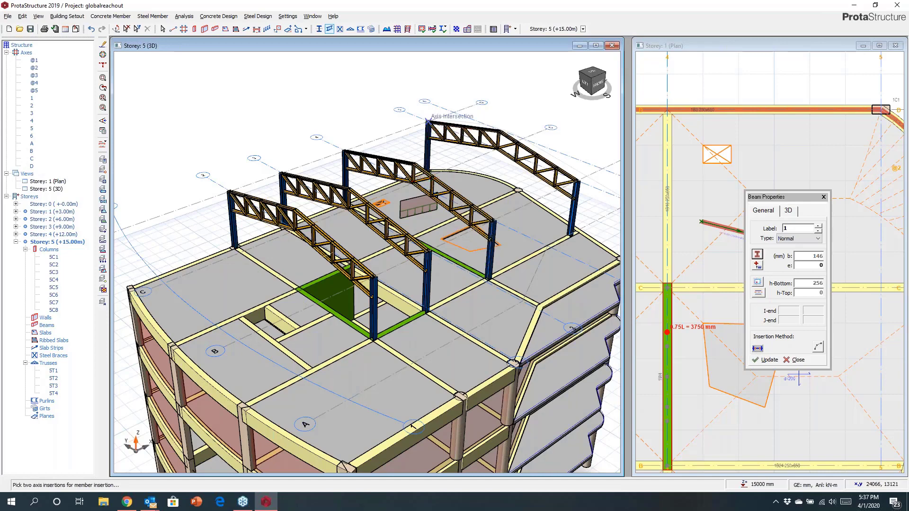
Step: Insert steel beams along the column tops on axes D and B, spanning axes 2 to 5
{"action": "left_click", "coordinate": [428, 121]}
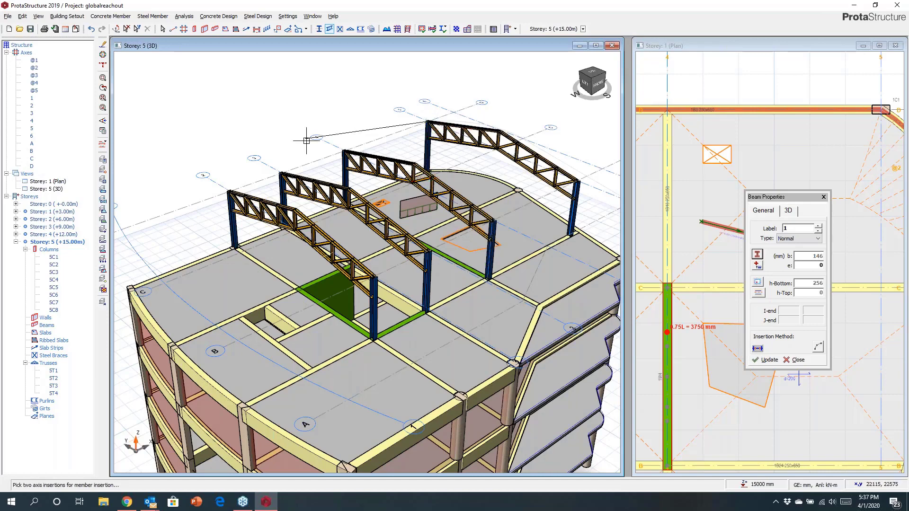
{"action": "scroll", "coordinate": [306, 141], "scroll_direction": "up", "scroll_amount": 2}
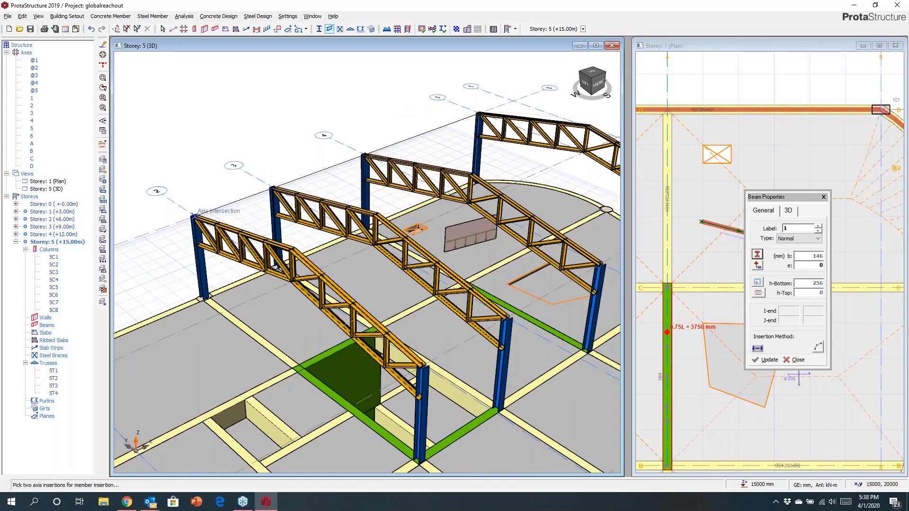
{"action": "left_click", "coordinate": [194, 217]}
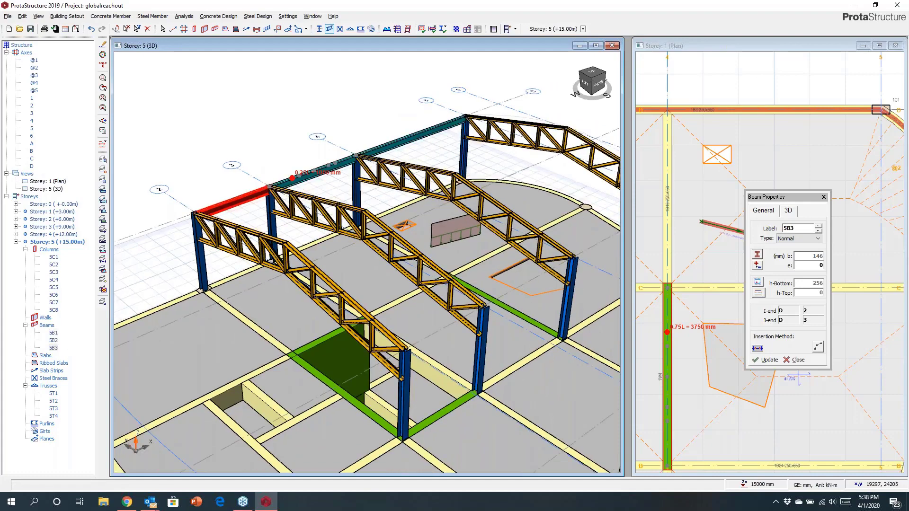
{"action": "mouse_move", "coordinate": [370, 236]}
{"action": "middle_mouse_down"}
{"action": "mouse_move", "coordinate": [411, 226]}
{"action": "mouse_move", "coordinate": [313, 205]}
{"action": "middle_mouse_up"}
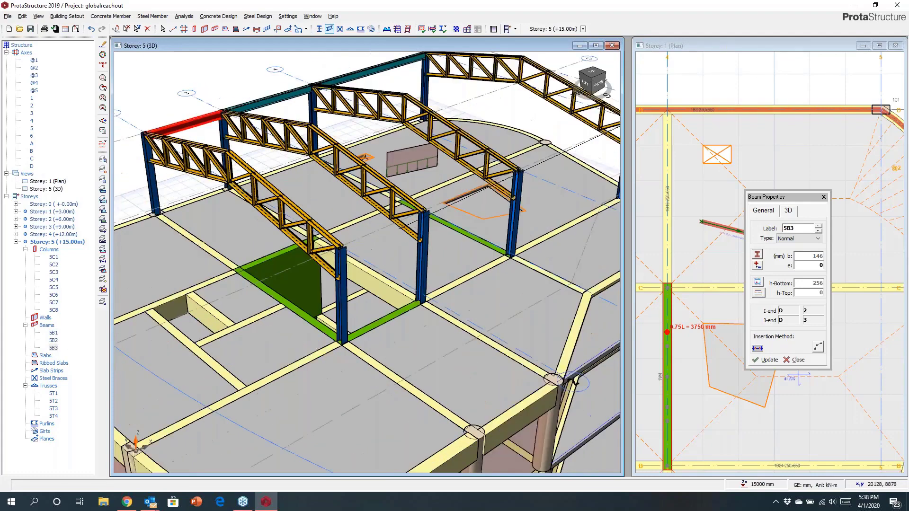
{"action": "left_click", "coordinate": [314, 204]}
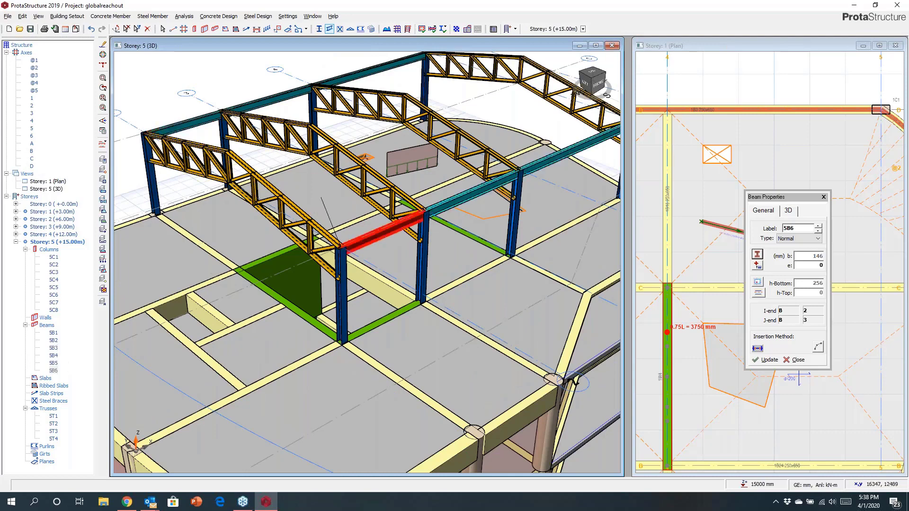
Step: Insert steel ridge beams on axis C, connecting the apex joints of the four trusses
{"action": "middle_click_drag", "start_coordinate": [322, 198], "coordinate": [505, 95]}
{"action": "scroll", "coordinate": [505, 94], "scroll_direction": "up", "scroll_amount": 3}
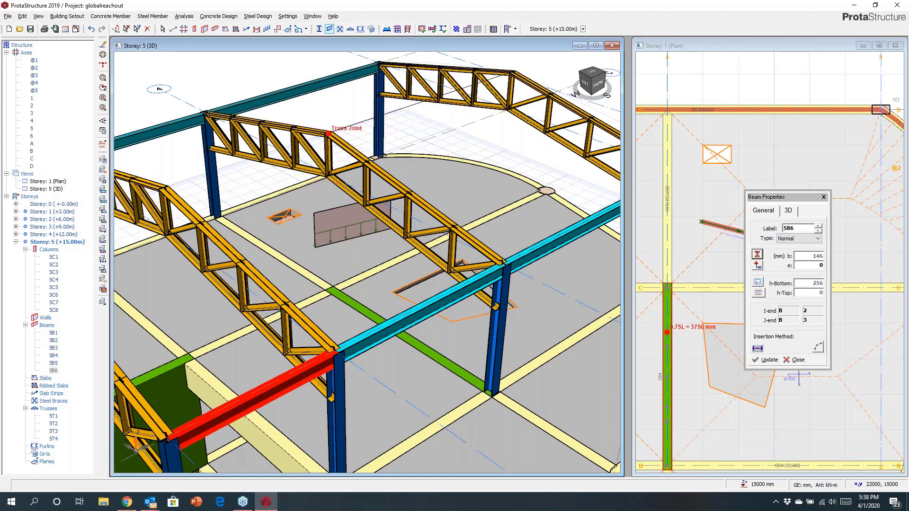
{"action": "left_click", "coordinate": [345, 165]}
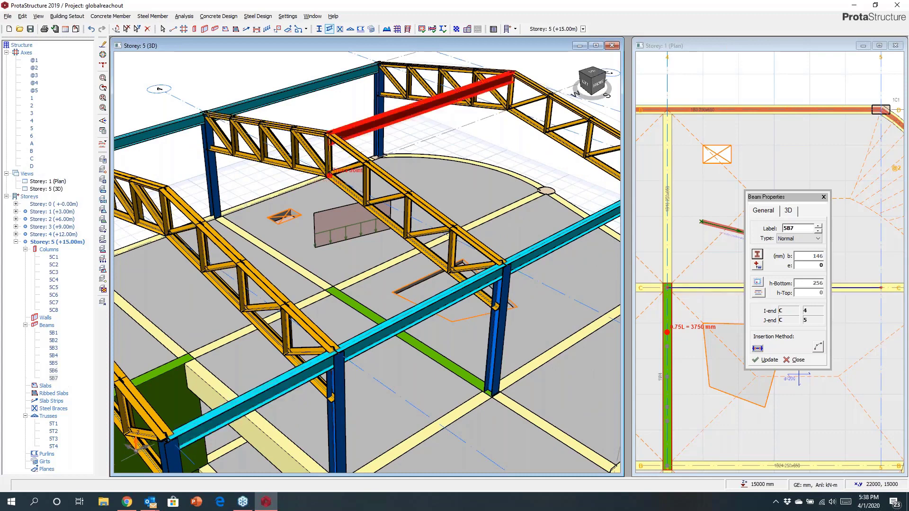
{"action": "middle_click_drag", "start_coordinate": [330, 175], "coordinate": [400, 171]}
{"action": "left_click", "coordinate": [275, 186]}
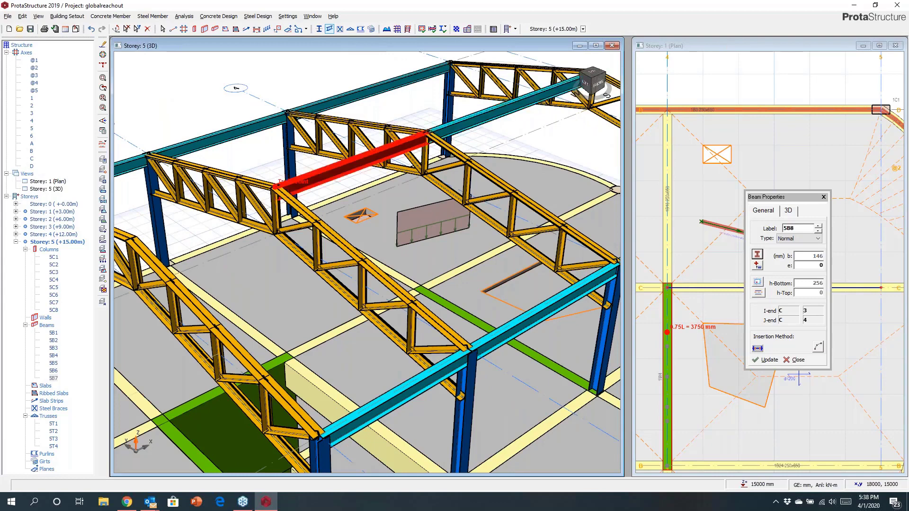
{"action": "middle_click_drag", "start_coordinate": [271, 182], "coordinate": [301, 178]}
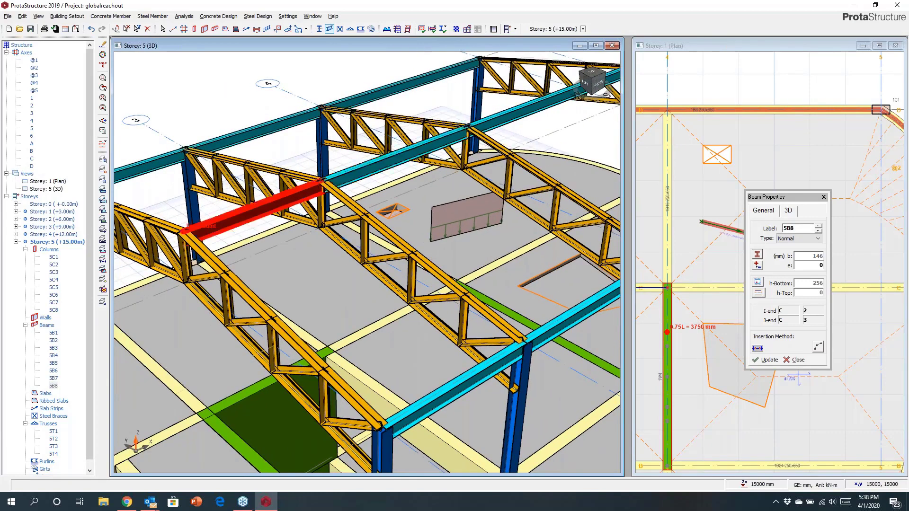
{"action": "key", "text": "Escape"}
{"action": "scroll", "coordinate": [265, 227], "scroll_direction": "down", "scroll_amount": 5}
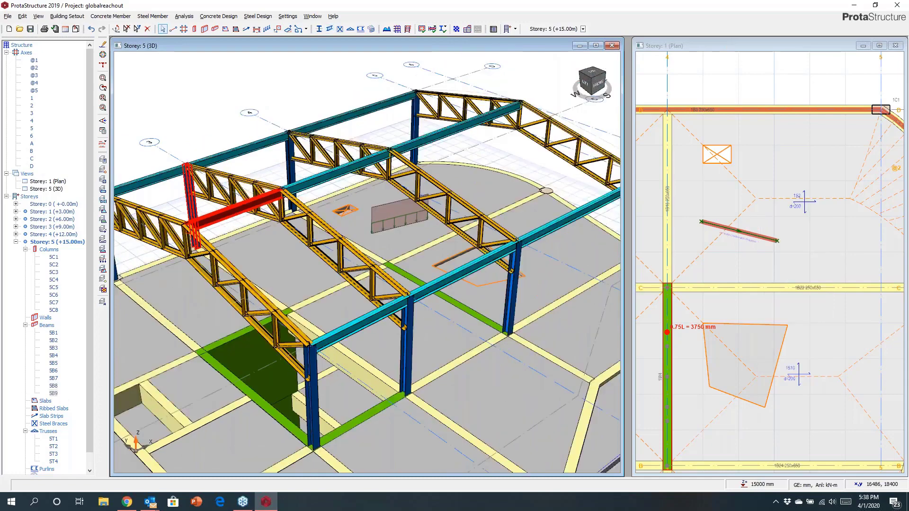
Step: Start a steel brace between the two columns on axis B at axes 2 and 3
{"action": "mouse_move", "coordinate": [237, 223]}
{"action": "middle_mouse_down"}
{"action": "mouse_move", "coordinate": [330, 223]}
{"action": "mouse_move", "coordinate": [331, 204]}
{"action": "middle_mouse_up"}
{"action": "scroll", "coordinate": [332, 203], "scroll_direction": "up", "scroll_amount": 8}
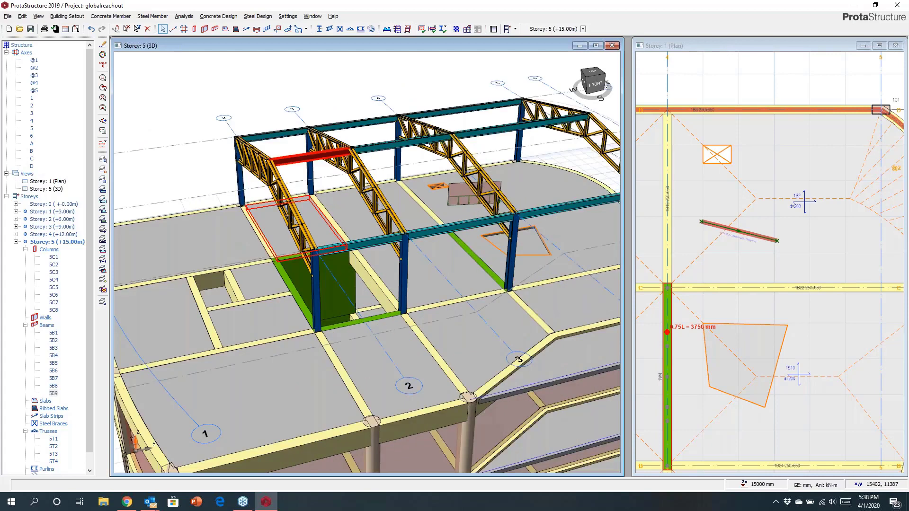
{"action": "left_click", "coordinate": [339, 29]}
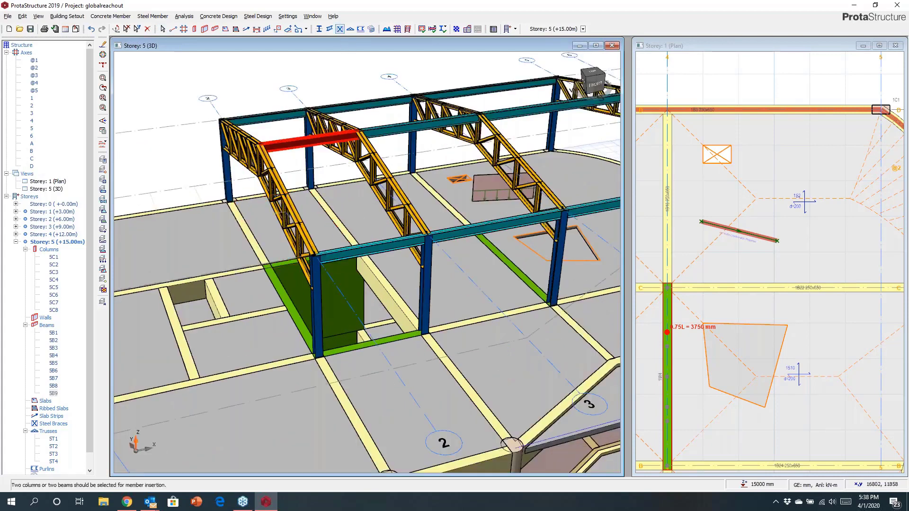
{"action": "left_click", "coordinate": [425, 284]}
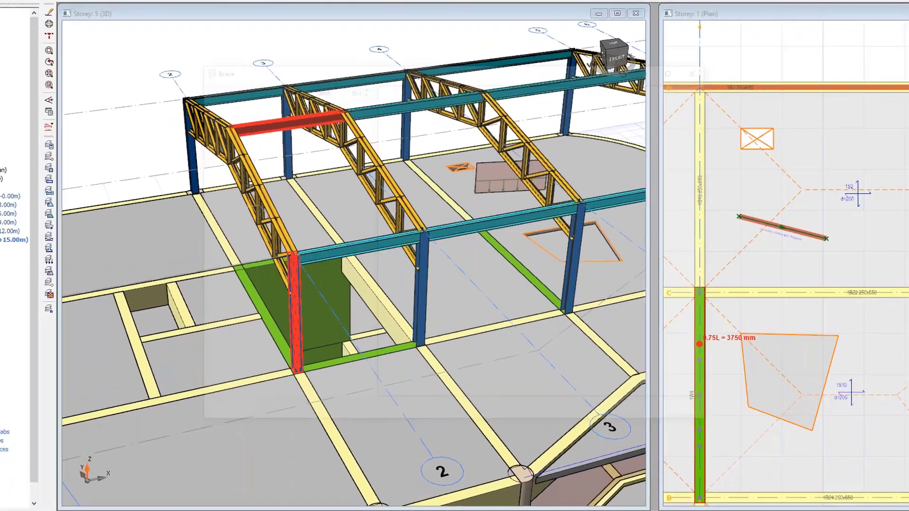
{"action": "left_click", "coordinate": [335, 291]}
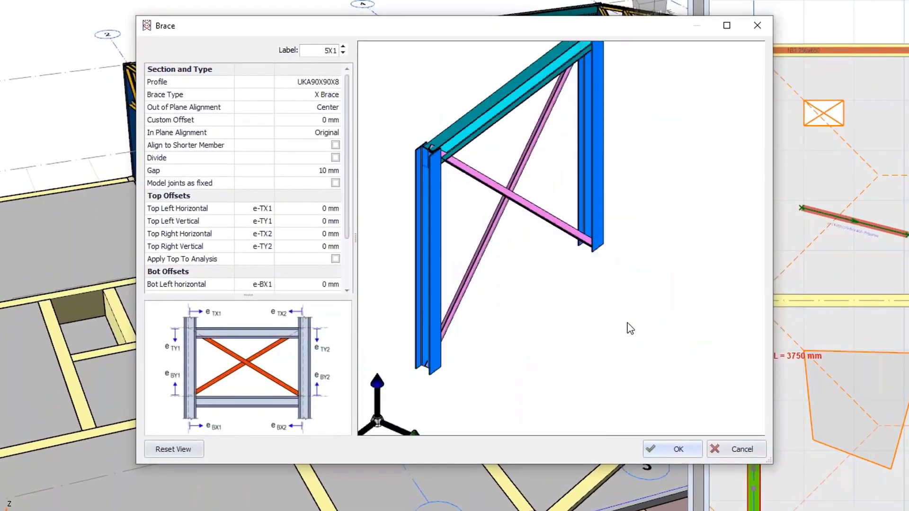
Step: Try the Diagonal, V Brace and K Brace types for the brace between the two columns
{"action": "left_click", "coordinate": [327, 95]}
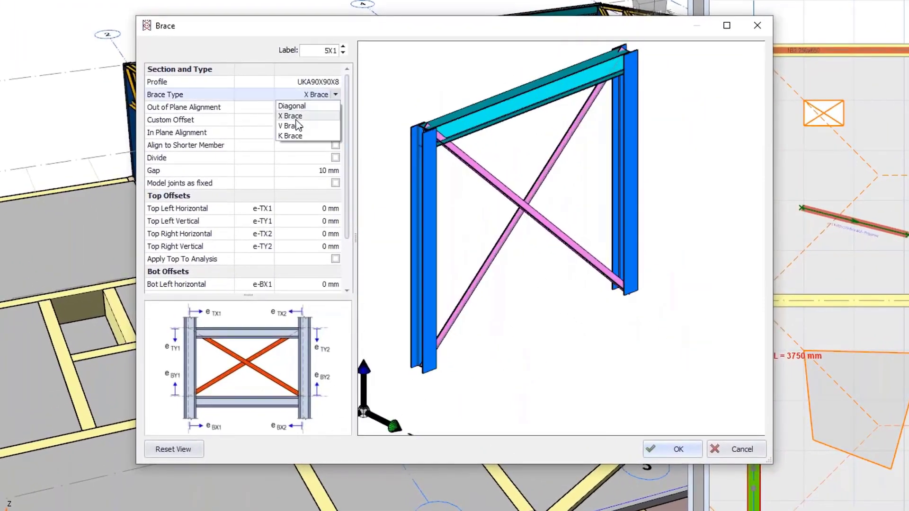
{"action": "left_click", "coordinate": [307, 115]}
{"action": "left_click", "coordinate": [330, 95]}
{"action": "left_click", "coordinate": [333, 106]}
{"action": "left_click", "coordinate": [335, 95]}
{"action": "left_click", "coordinate": [303, 125]}
{"action": "left_click", "coordinate": [335, 95]}
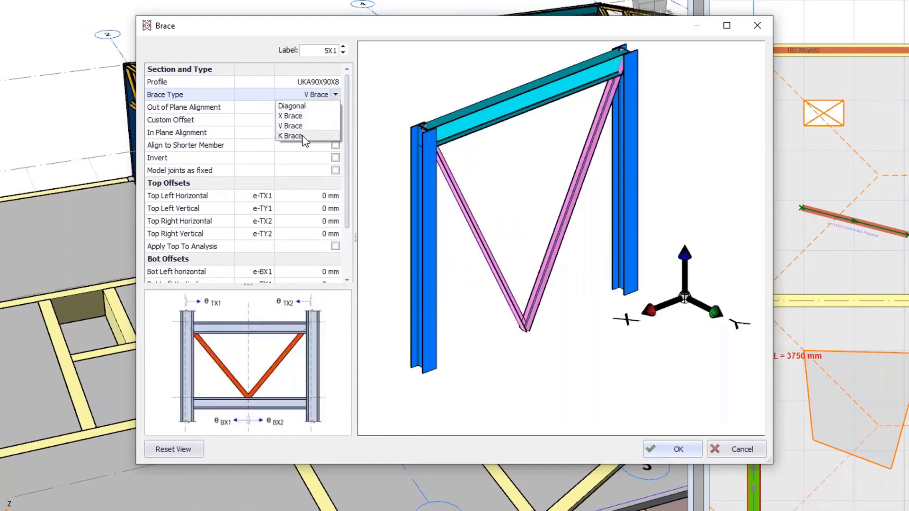
{"action": "left_click", "coordinate": [303, 136]}
{"action": "left_click", "coordinate": [336, 94]}
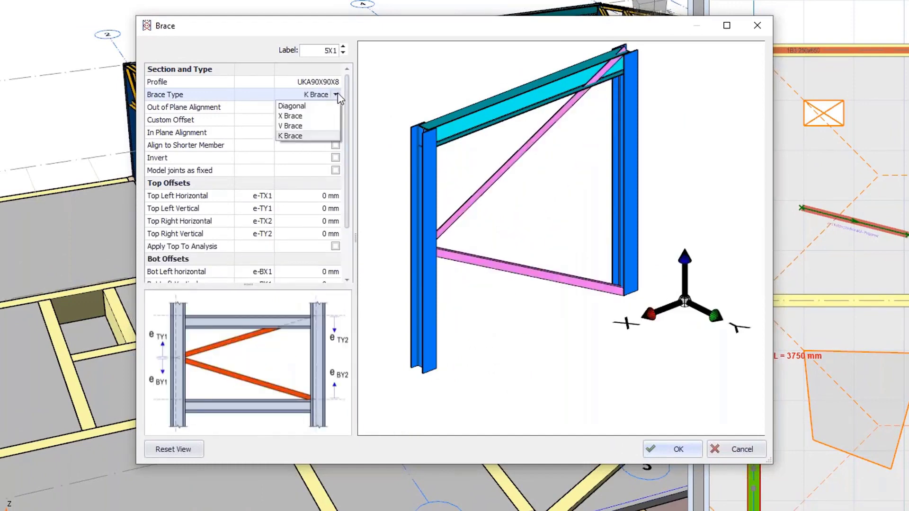
Step: Change the brace type to X Brace and set its top left horizontal offset to 500 mm
{"action": "left_click", "coordinate": [306, 116]}
{"action": "left_click", "coordinate": [330, 208]}
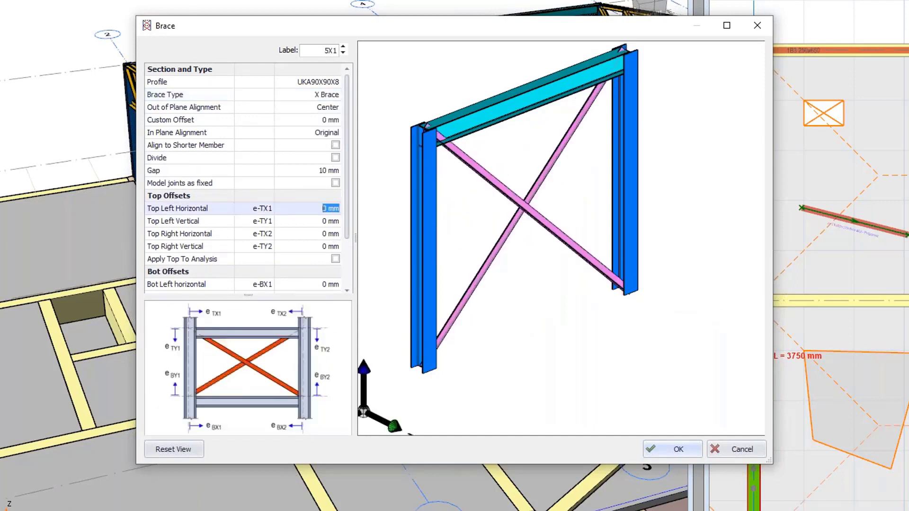
{"action": "type", "text": "50"}
{"action": "key", "text": "Return"}
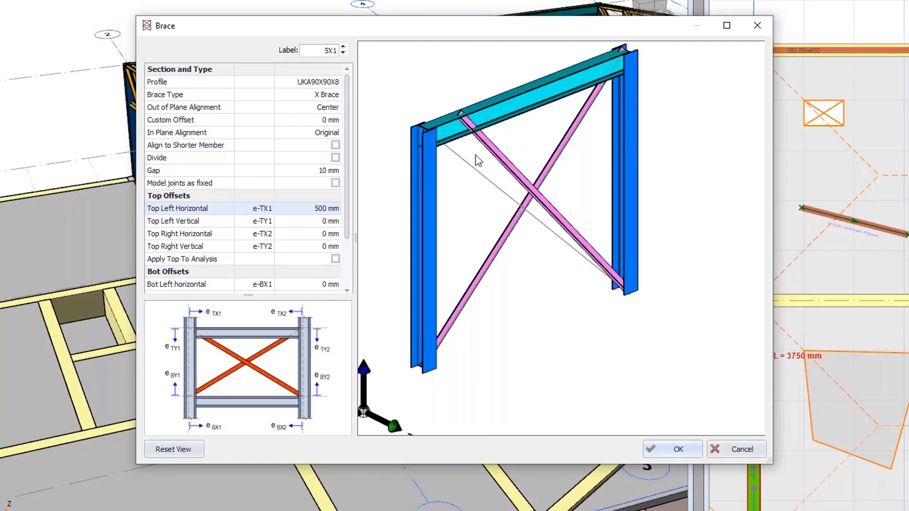
{"action": "scroll", "coordinate": [421, 185], "scroll_direction": "up", "scroll_amount": 3}
{"action": "scroll", "coordinate": [422, 179], "scroll_direction": "down", "scroll_amount": 2}
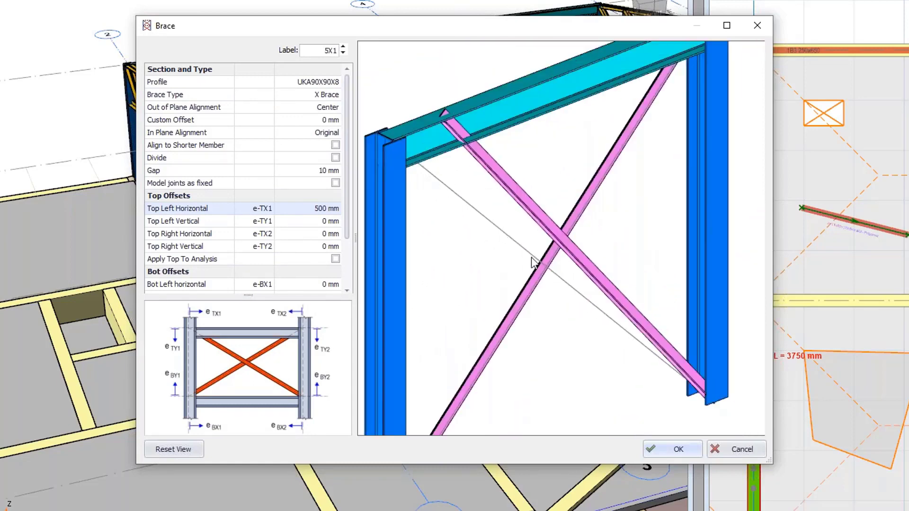
Step: Set the brace's top left horizontal offset back to 0 mm, leaving Apply Top To Analysis off
{"action": "left_click", "coordinate": [336, 260]}
{"action": "left_click", "coordinate": [336, 260]}
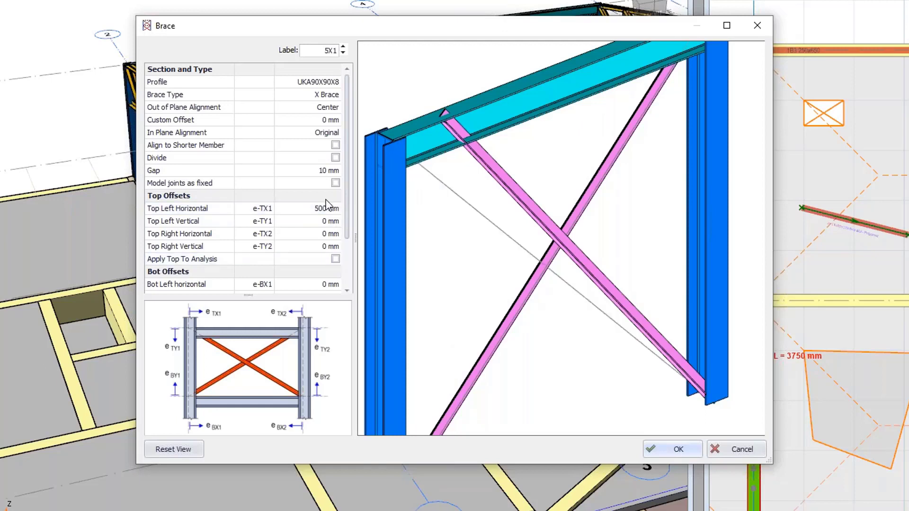
{"action": "left_click", "coordinate": [324, 208]}
{"action": "double_click", "coordinate": [325, 209]}
{"action": "type", "text": "0"}
{"action": "left_click", "coordinate": [470, 250]}
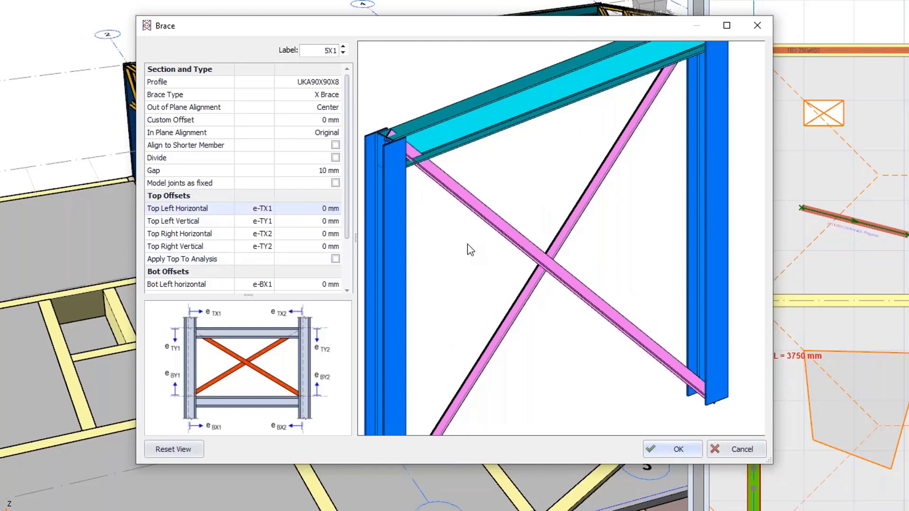
Step: Assign the circular hollow section CHHF60.3X5 as the brace profile and insert the X brace
{"action": "double_click", "coordinate": [313, 83]}
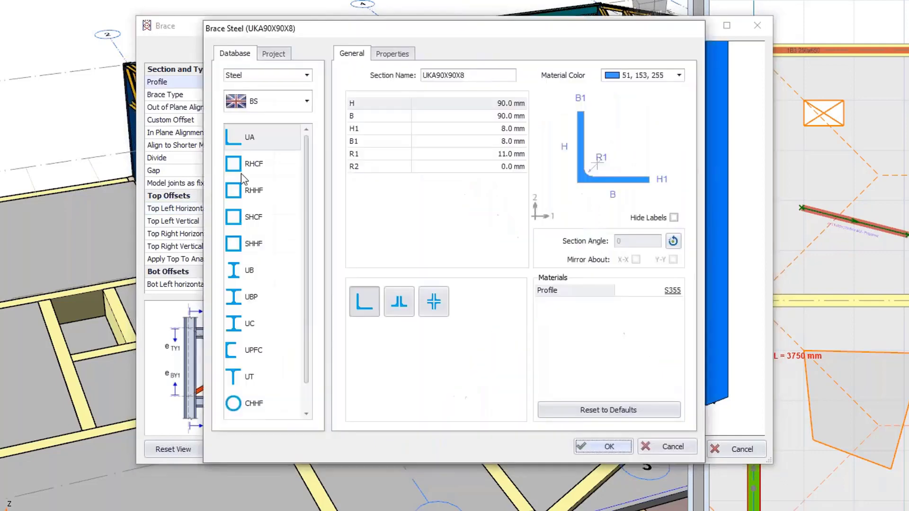
{"action": "left_click", "coordinate": [238, 404]}
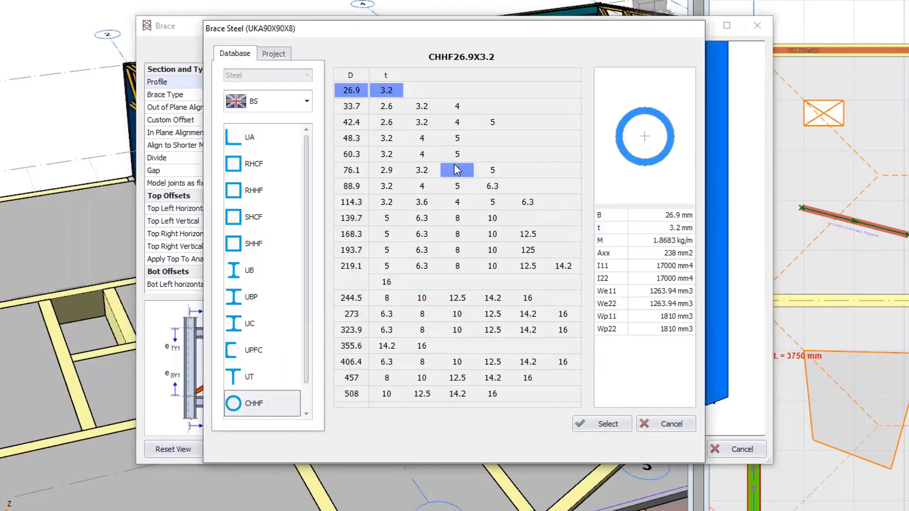
{"action": "left_click", "coordinate": [457, 156]}
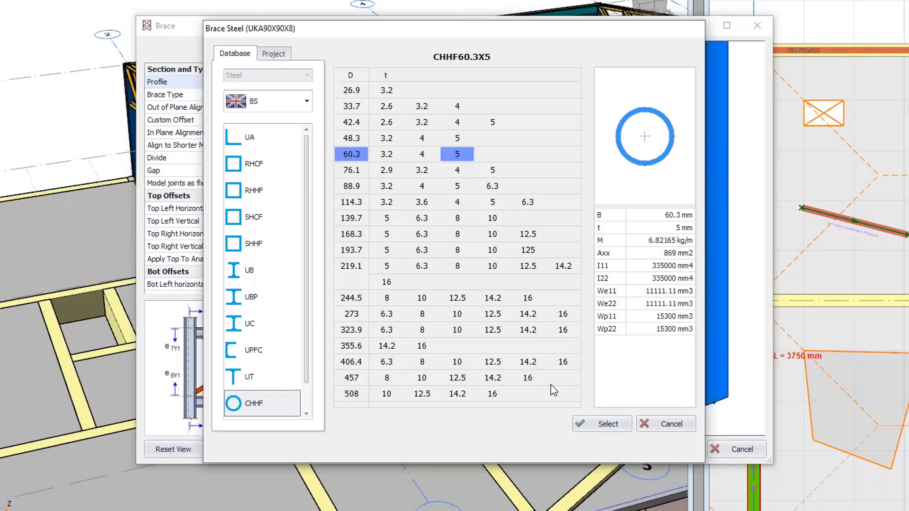
{"action": "left_click", "coordinate": [598, 425]}
{"action": "left_click", "coordinate": [600, 447]}
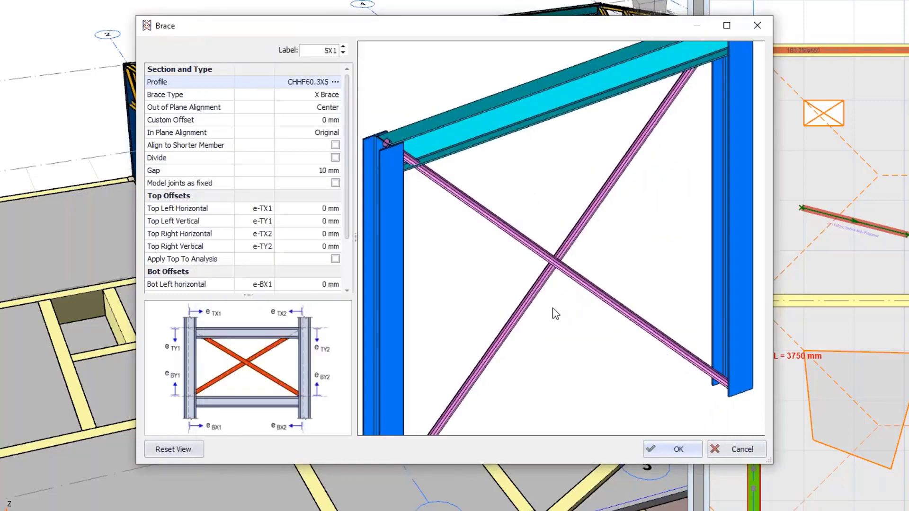
{"action": "left_click", "coordinate": [653, 447]}
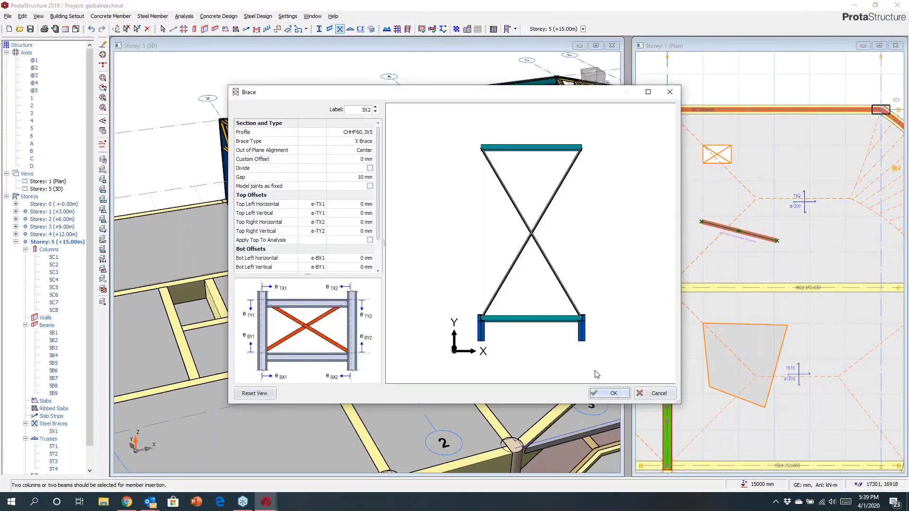
Step: Insert matching X braces on both roof slopes and between the opposite columns of the bay between axes 1 and 2
{"action": "left_click", "coordinate": [643, 447]}
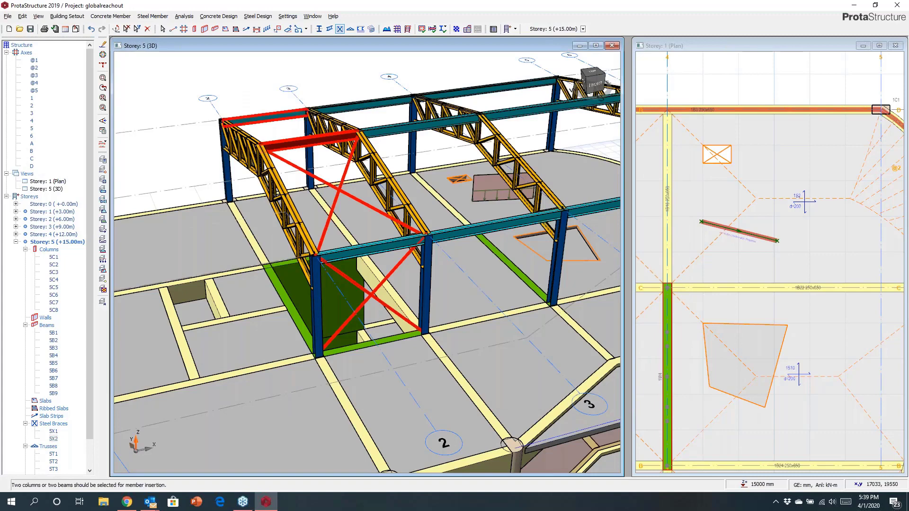
{"action": "left_click", "coordinate": [610, 394]}
{"action": "middle_click_drag", "start_coordinate": [322, 289], "coordinate": [350, 223]}
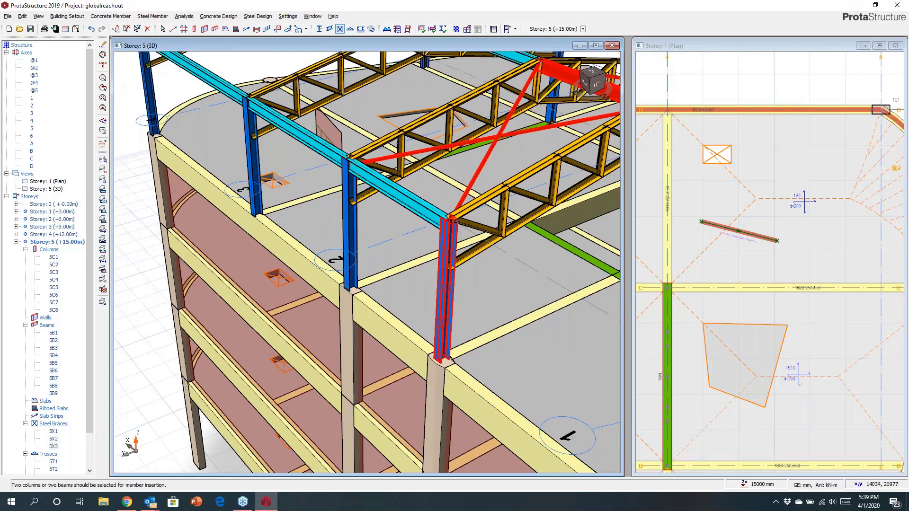
{"action": "left_click", "coordinate": [446, 289]}
{"action": "left_click", "coordinate": [618, 387]}
{"action": "scroll", "coordinate": [385, 359], "scroll_direction": "down", "scroll_amount": 5}
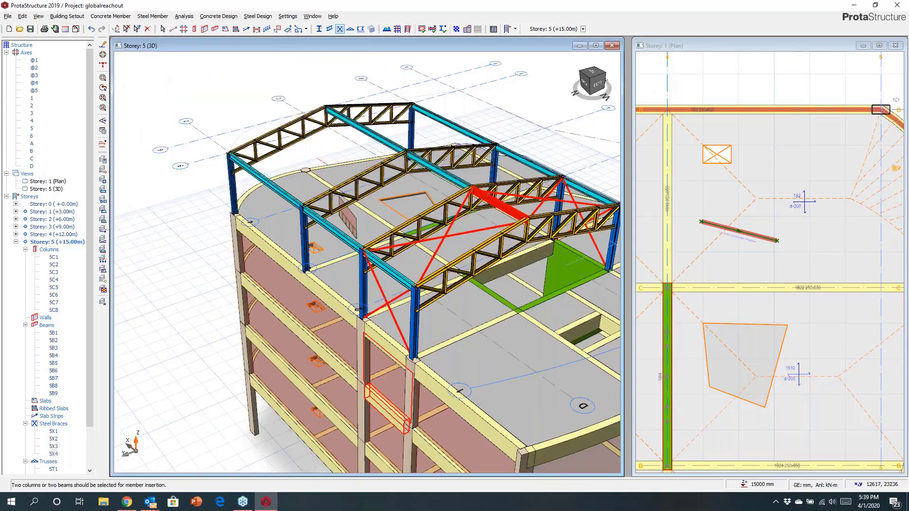
{"action": "middle_click_drag", "start_coordinate": [369, 284], "coordinate": [360, 151]}
{"action": "key", "text": "Escape"}
Step: Start a purlin layout spanning from the end truss at axis 1 to the truss at the far end
{"action": "key", "text": "Return"}
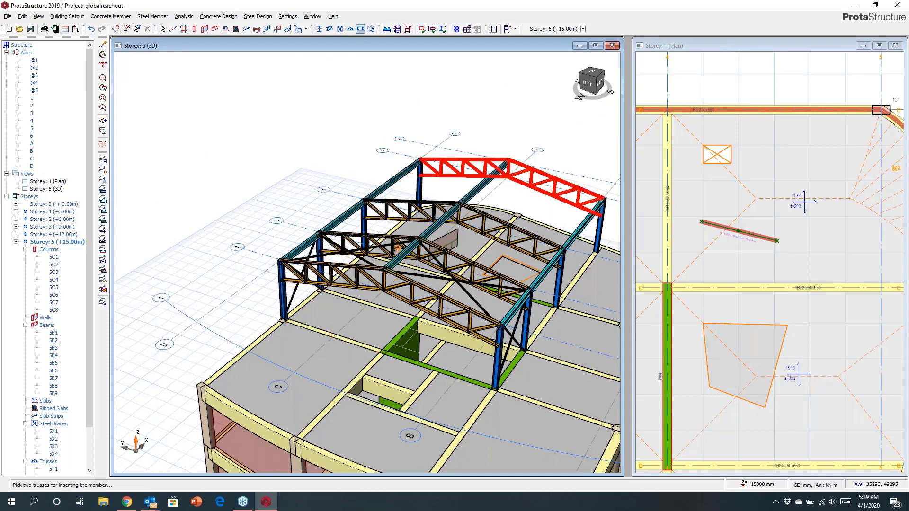
{"action": "left_click", "coordinate": [388, 291]}
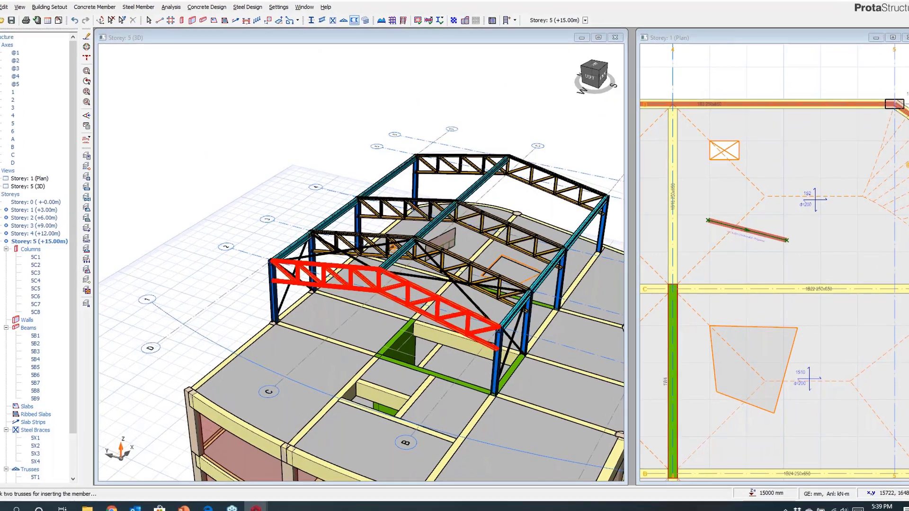
{"action": "left_click", "coordinate": [554, 183]}
{"action": "mouse_move", "coordinate": [621, 251]}
{"action": "middle_mouse_down"}
{"action": "mouse_move", "coordinate": [635, 240]}
{"action": "mouse_move", "coordinate": [607, 247]}
{"action": "middle_mouse_up"}
{"action": "scroll", "coordinate": [670, 251], "scroll_direction": "up", "scroll_amount": 5}
{"action": "scroll", "coordinate": [656, 237], "scroll_direction": "down", "scroll_amount": 3}
{"action": "scroll", "coordinate": [617, 246], "scroll_direction": "up", "scroll_amount": 3}
{"action": "scroll", "coordinate": [618, 245], "scroll_direction": "up", "scroll_amount": 2}
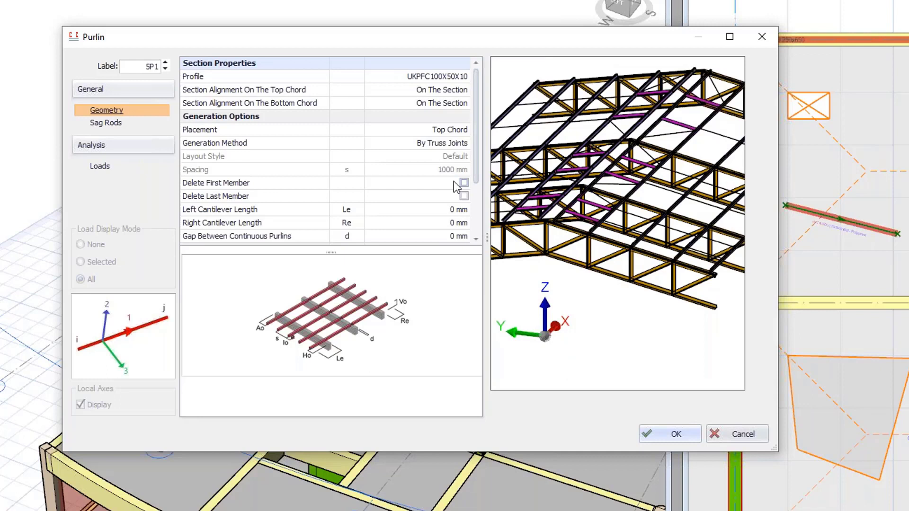
Step: Set the purlin sag rod insertion method to None
{"action": "left_click", "coordinate": [106, 124]}
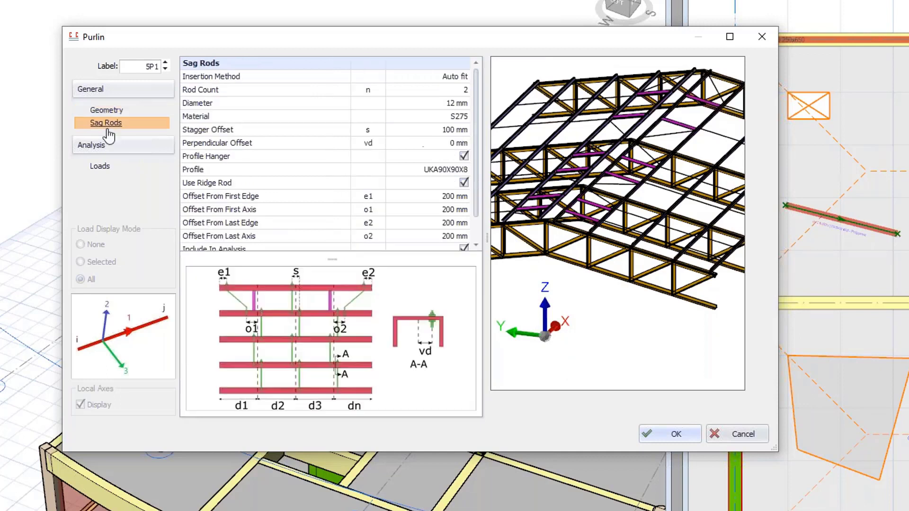
{"action": "left_click", "coordinate": [428, 74]}
{"action": "left_click", "coordinate": [409, 88]}
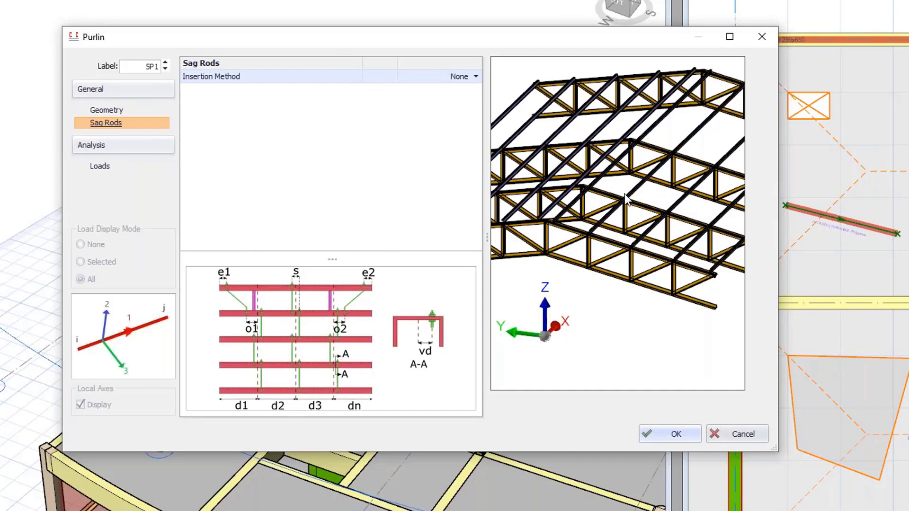
Step: Assign the channel section UKPFC150X75X18 as the purlin profile and insert the purlins across the roof trusses
{"action": "left_click", "coordinate": [109, 112]}
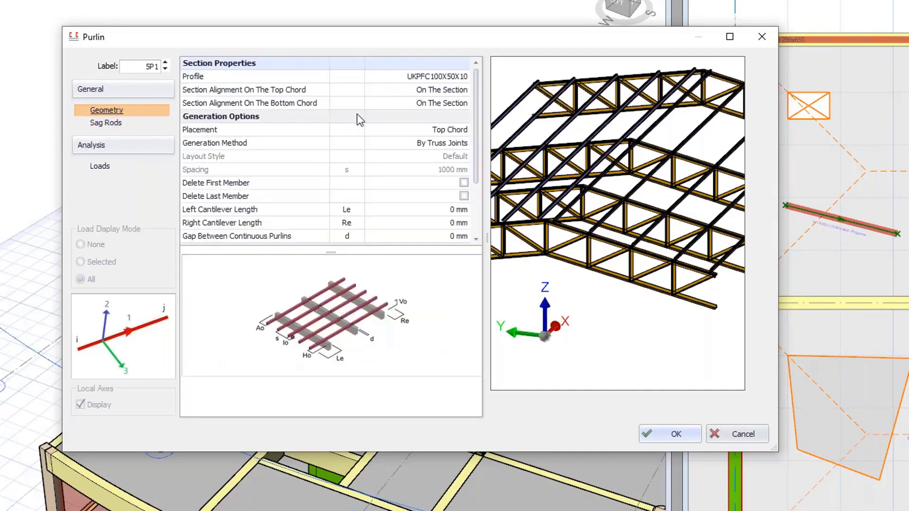
{"action": "left_click", "coordinate": [429, 82]}
{"action": "left_click", "coordinate": [464, 77]}
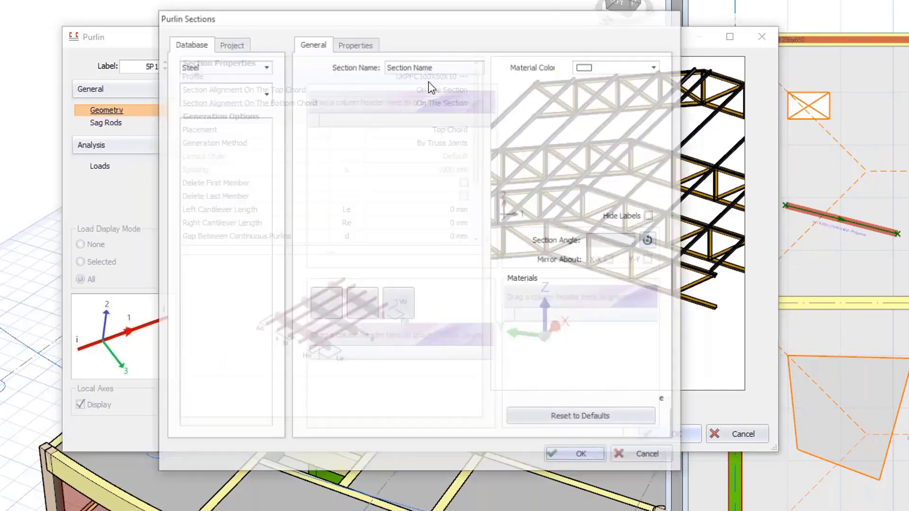
{"action": "left_click", "coordinate": [208, 355]}
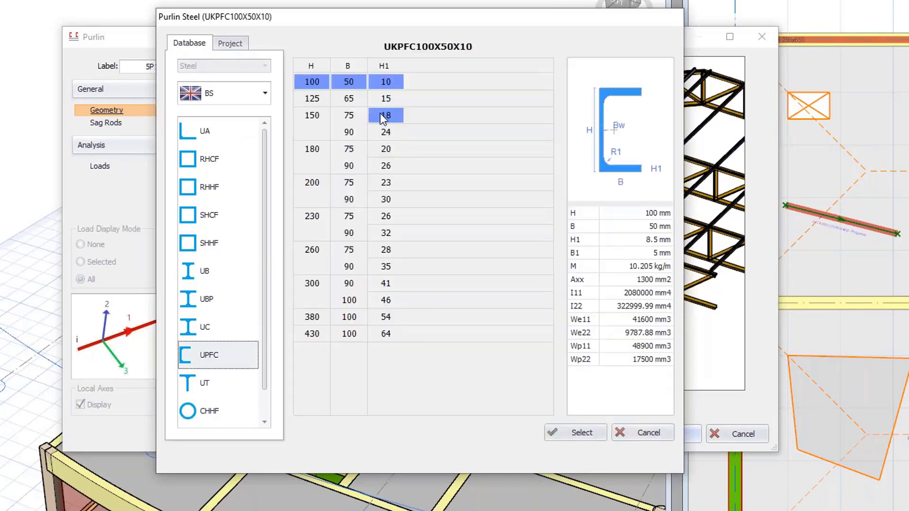
{"action": "left_click", "coordinate": [381, 115]}
{"action": "left_click", "coordinate": [562, 434]}
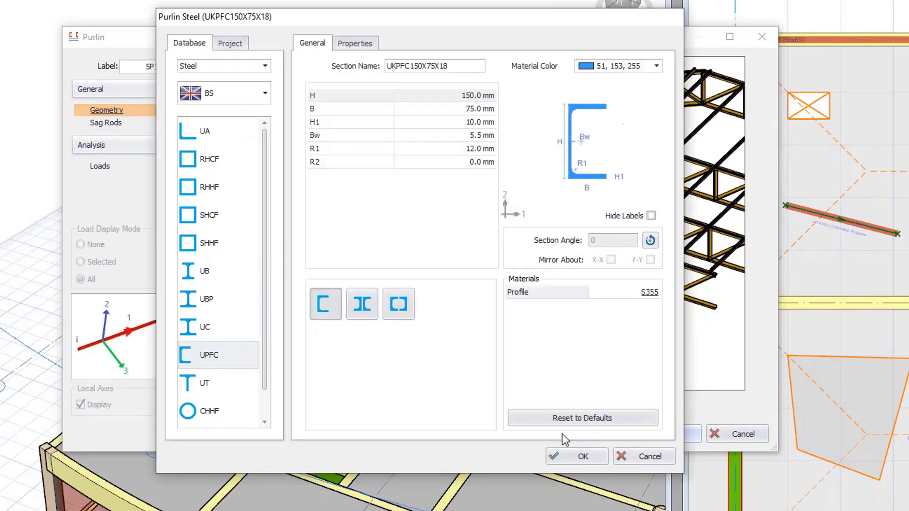
{"action": "left_click", "coordinate": [573, 457]}
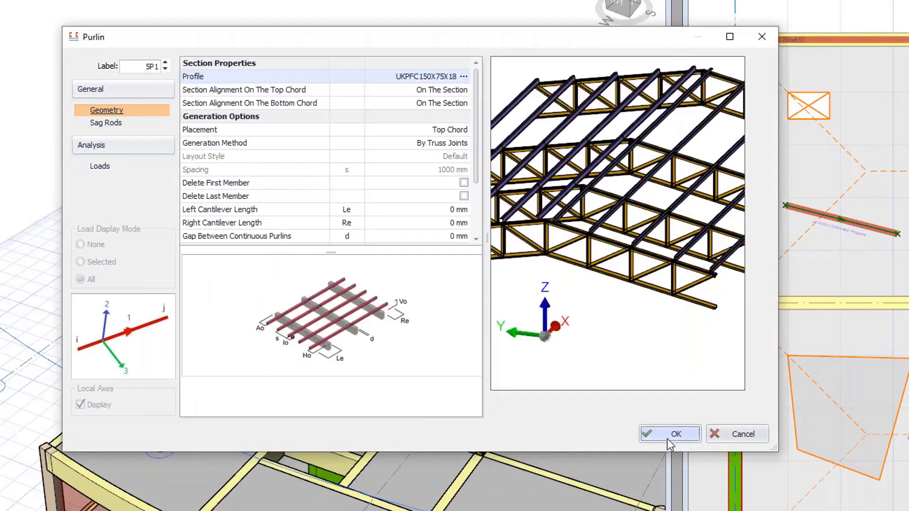
{"action": "left_click", "coordinate": [664, 436]}
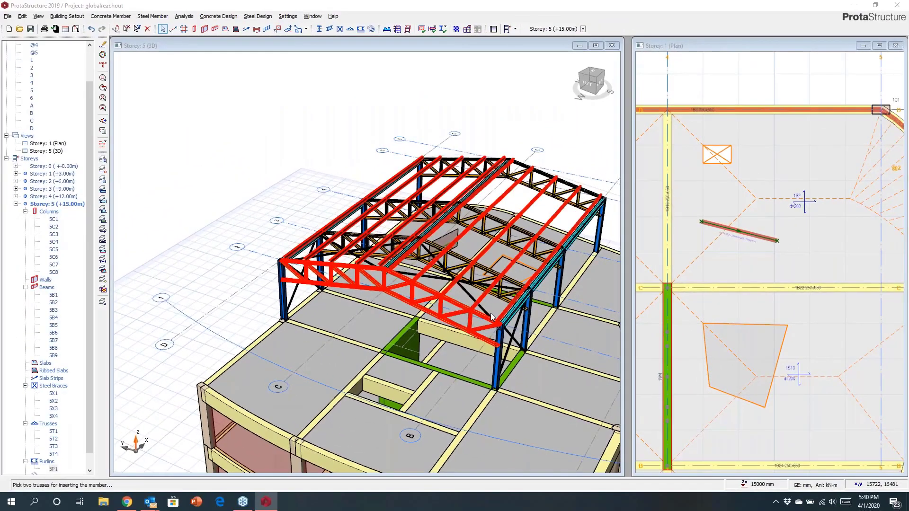
{"action": "middle_click_drag", "start_coordinate": [493, 317], "coordinate": [341, 279]}
{"action": "key", "text": "Escape"}
Step: Start a girt layout along one side's steel column line and set the girt spacing to 650 mm
{"action": "scroll", "coordinate": [367, 261], "scroll_direction": "up", "scroll_amount": 3}
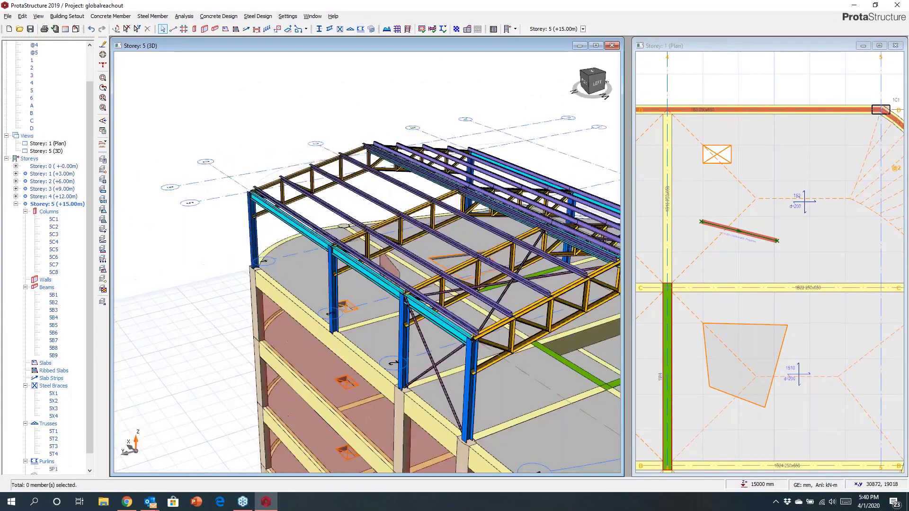
{"action": "left_click", "coordinate": [372, 29]}
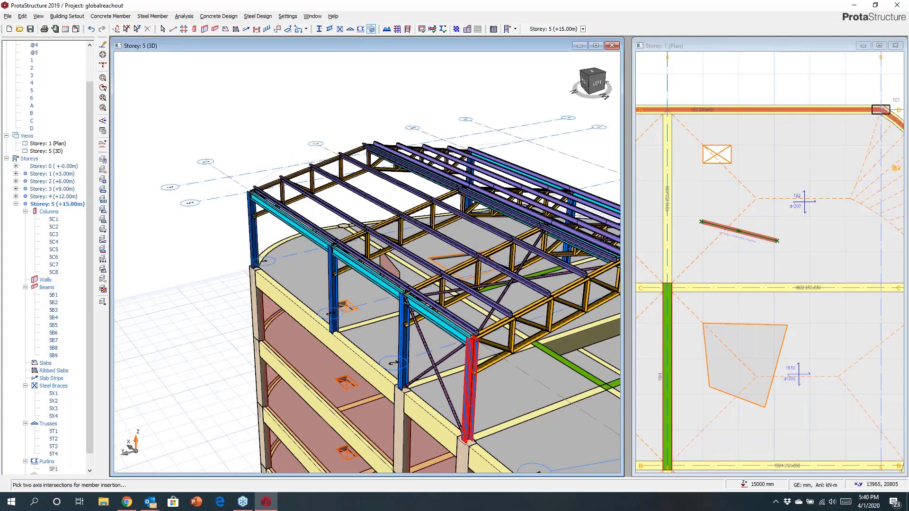
{"action": "left_click", "coordinate": [469, 388]}
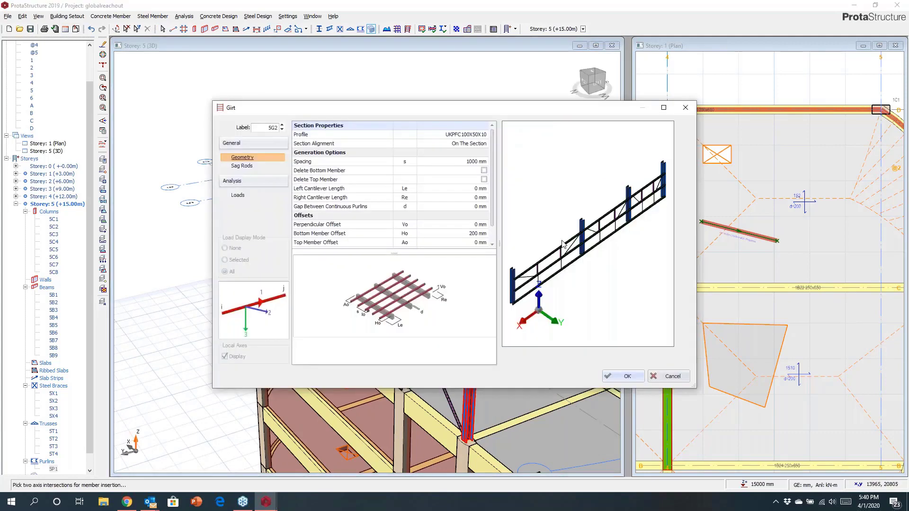
{"action": "left_click", "coordinate": [469, 162]}
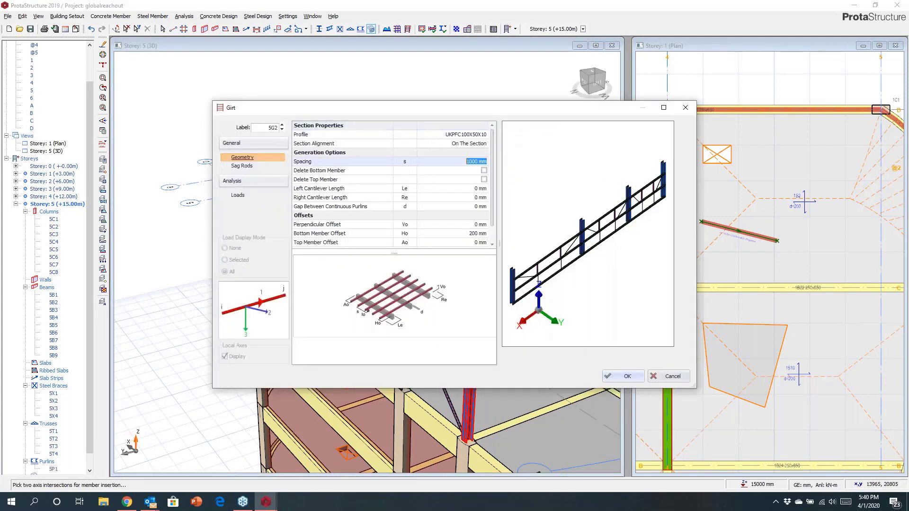
{"action": "type", "text": "65"}
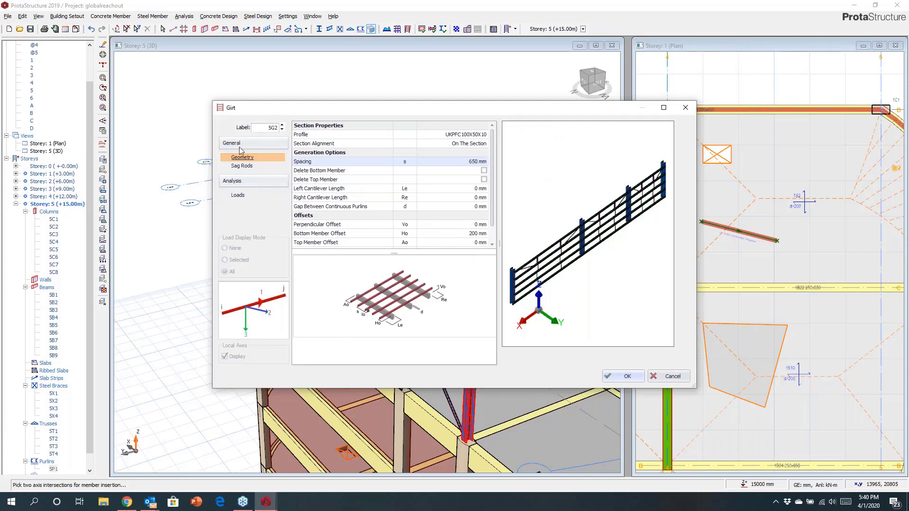
Step: Set the girt sag rod insertion method to None and insert girts along both side column lines
{"action": "left_click", "coordinate": [241, 166]}
{"action": "left_click", "coordinate": [448, 135]}
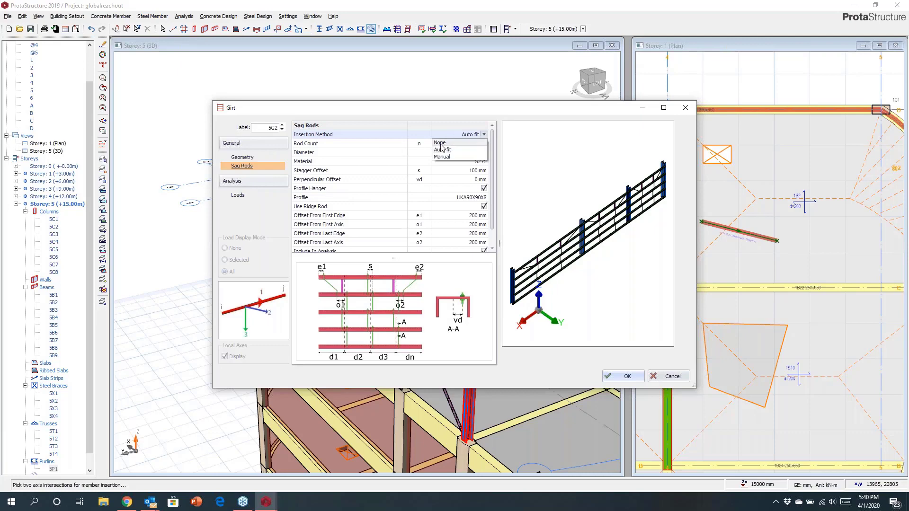
{"action": "left_click", "coordinate": [441, 144]}
{"action": "left_click", "coordinate": [627, 379]}
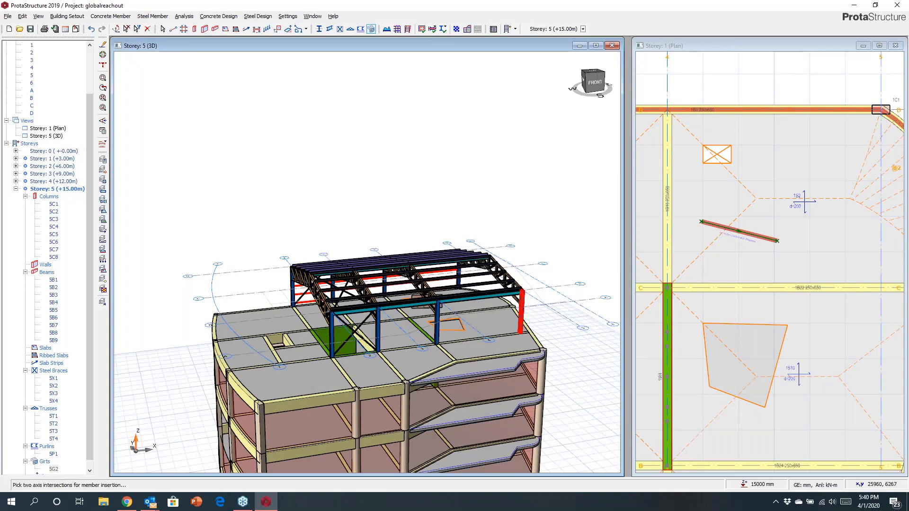
{"action": "left_click", "coordinate": [521, 312]}
{"action": "left_click", "coordinate": [624, 377]}
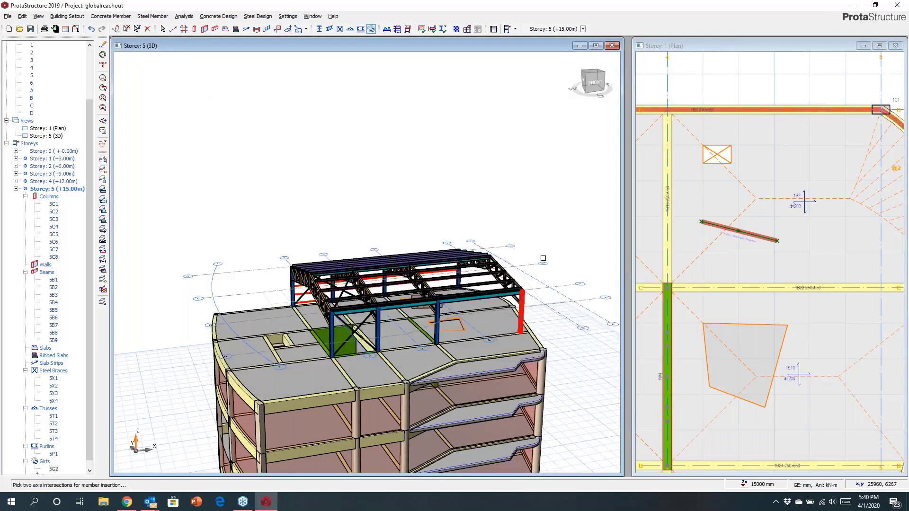
Step: Examine how the purlins sit on the truss top chords near the eaves in the 3D view
{"action": "mouse_move", "coordinate": [492, 293]}
{"action": "middle_mouse_down"}
{"action": "mouse_move", "coordinate": [533, 281]}
{"action": "mouse_move", "coordinate": [461, 299]}
{"action": "middle_mouse_up"}
{"action": "scroll", "coordinate": [385, 258], "scroll_direction": "up", "scroll_amount": 6}
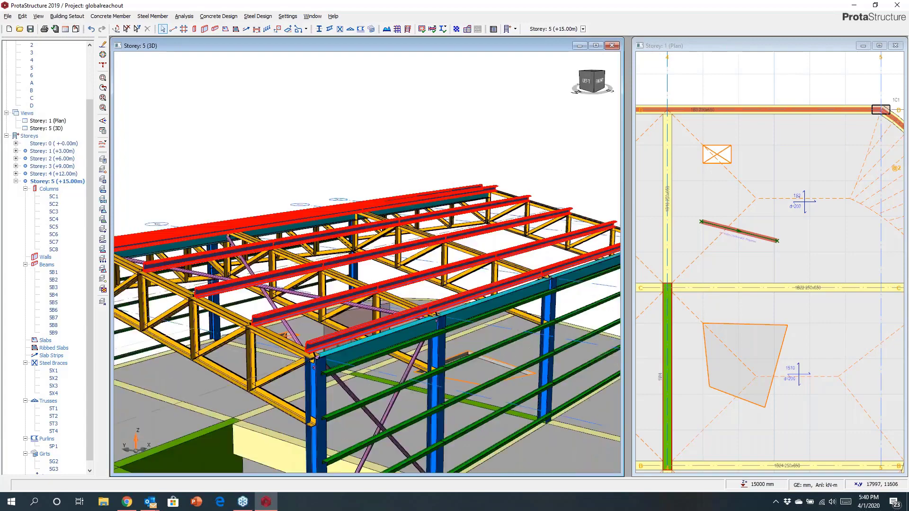
{"action": "middle_click_drag", "start_coordinate": [384, 259], "coordinate": [428, 247]}
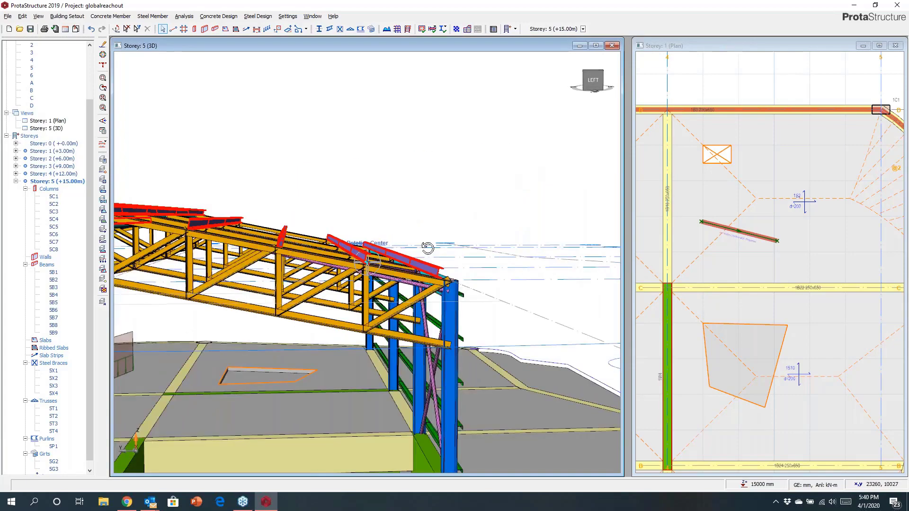
{"action": "scroll", "coordinate": [428, 247], "scroll_direction": "up", "scroll_amount": 5}
{"action": "scroll", "coordinate": [428, 248], "scroll_direction": "down", "scroll_amount": 6}
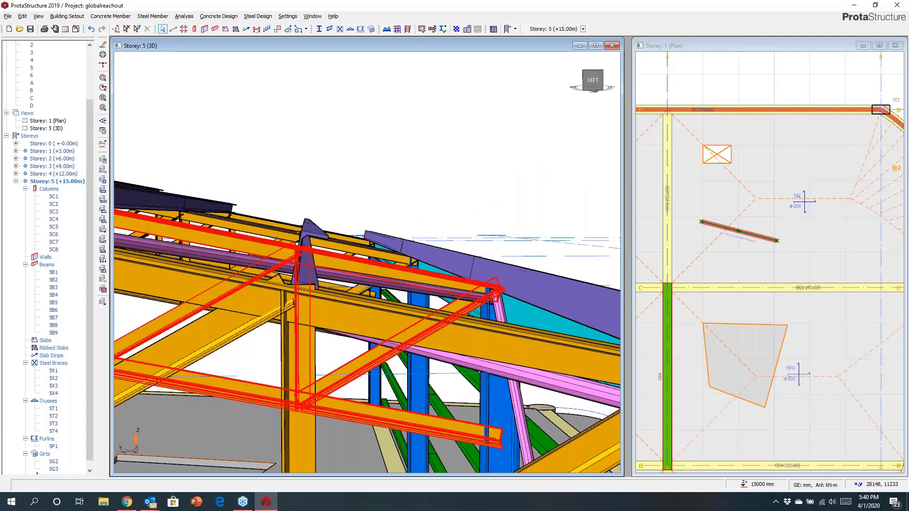
Step: Inspect how the girts, purlins and braces meet the steel columns near the eaves in the 3D view
{"action": "middle_click_drag", "start_coordinate": [413, 316], "coordinate": [374, 270]}
{"action": "scroll", "coordinate": [374, 294], "scroll_direction": "up", "scroll_amount": 4}
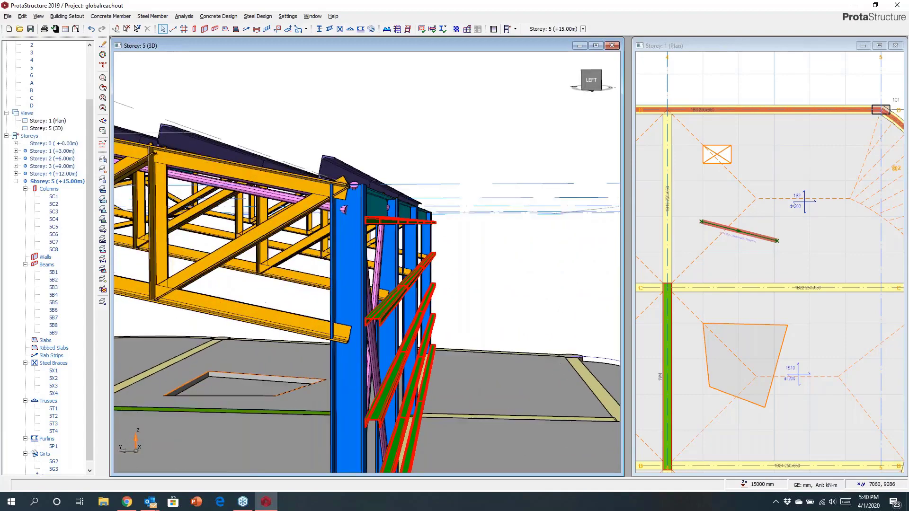
{"action": "scroll", "coordinate": [389, 282], "scroll_direction": "up", "scroll_amount": 5}
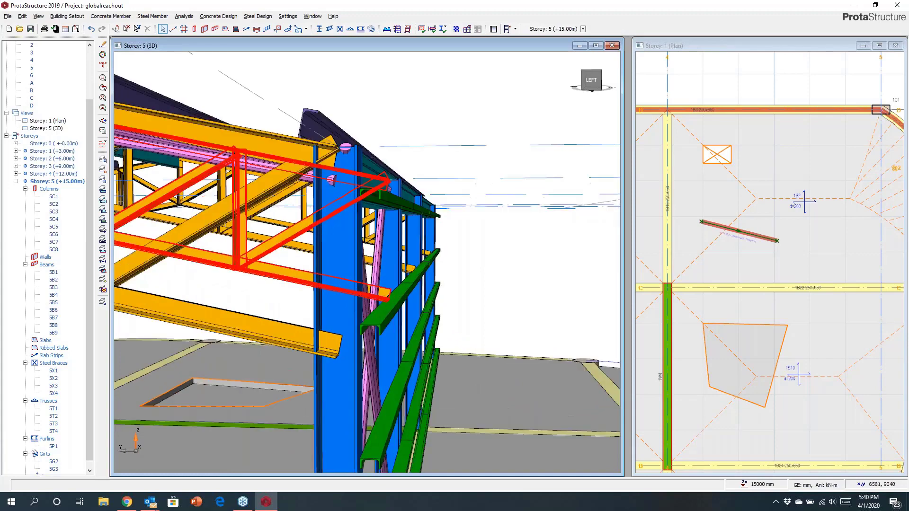
{"action": "mouse_move", "coordinate": [389, 283]}
{"action": "middle_mouse_down"}
{"action": "mouse_move", "coordinate": [368, 293]}
{"action": "mouse_move", "coordinate": [379, 284]}
{"action": "middle_mouse_up"}
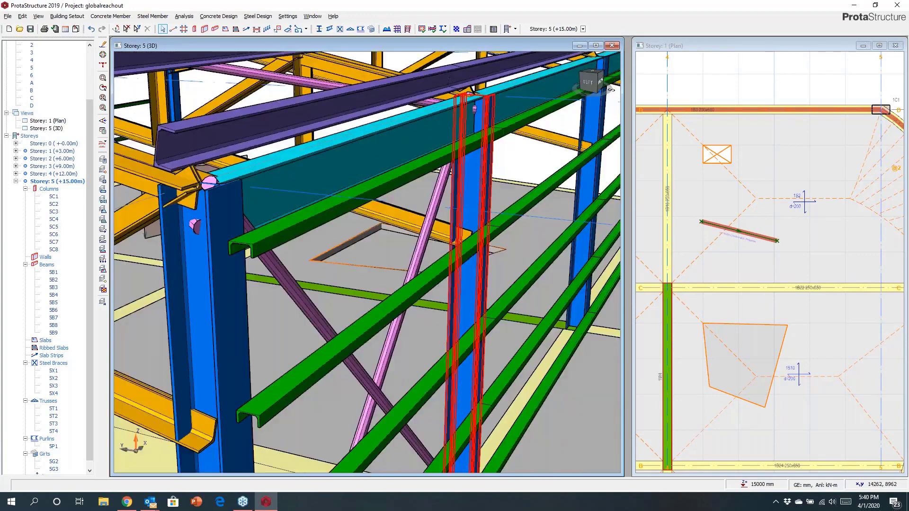
{"action": "scroll", "coordinate": [379, 284], "scroll_direction": "down", "scroll_amount": 10}
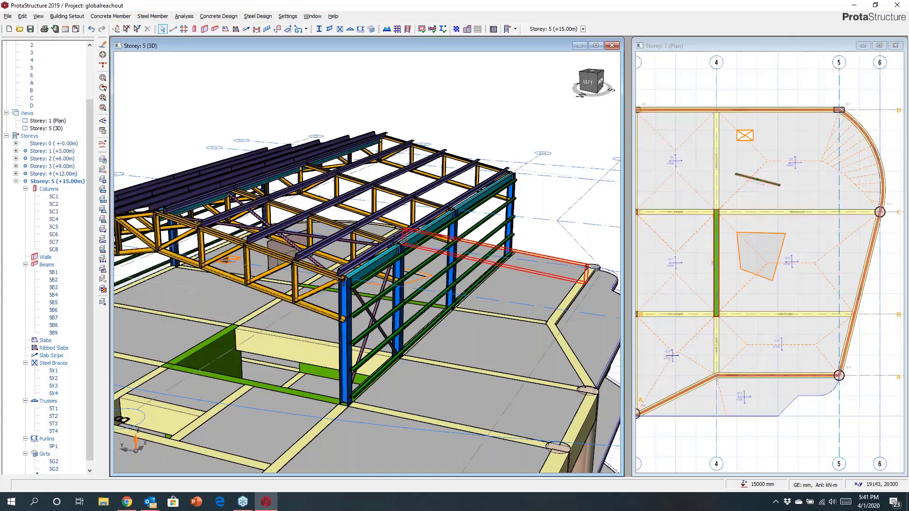
Step: Tile the 3D and plan windows vertically and show the whole building in the 3D view
{"action": "left_click", "coordinate": [313, 16]}
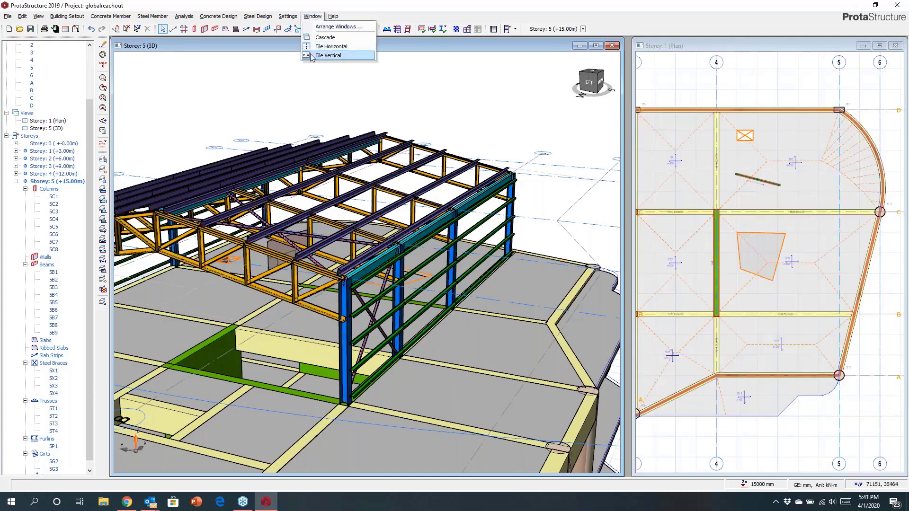
{"action": "left_click", "coordinate": [329, 55]}
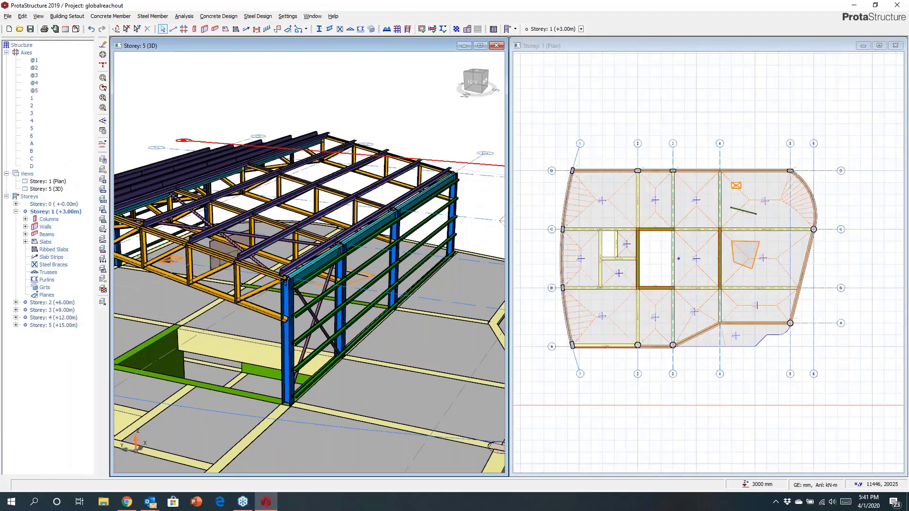
{"action": "left_click", "coordinate": [473, 82]}
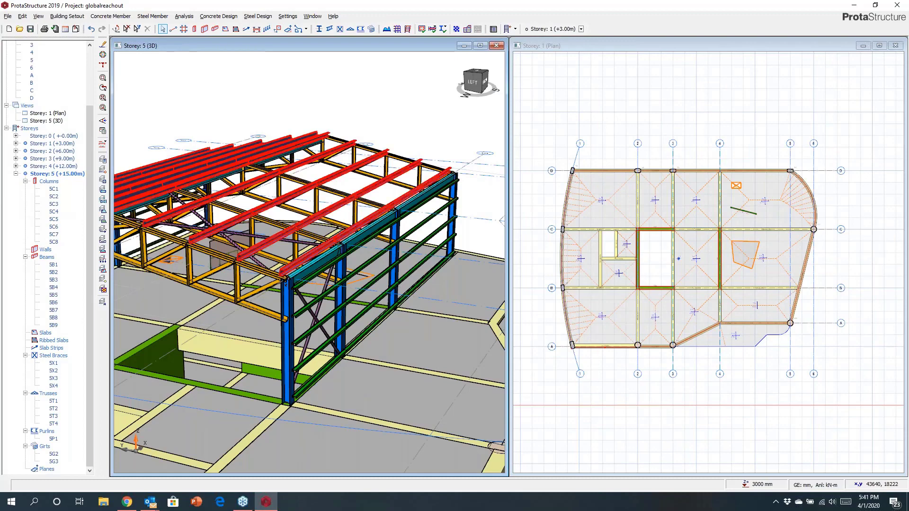
{"action": "middle_click_drag", "start_coordinate": [358, 207], "coordinate": [438, 218]}
{"action": "scroll", "coordinate": [572, 173], "scroll_direction": "up", "scroll_amount": 3}
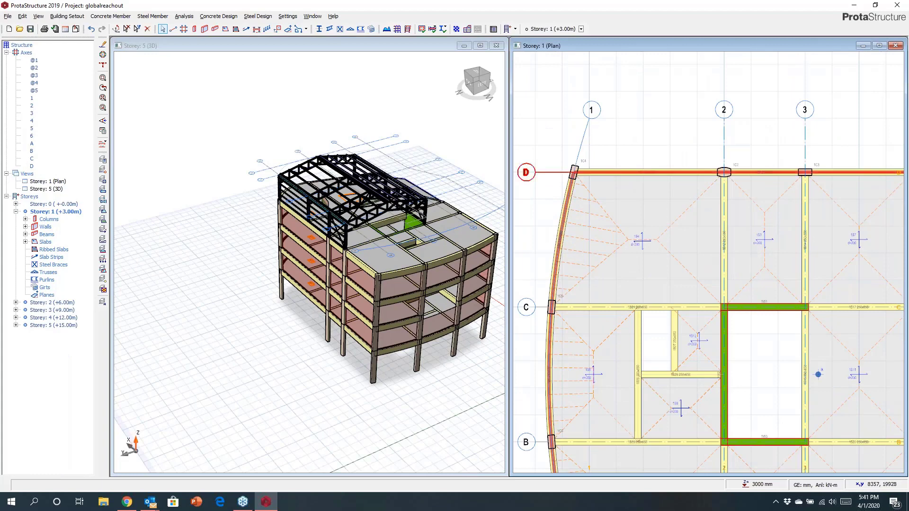
Step: Offset axis D outward from the building by 750 mm in the storey 1 plan
{"action": "scroll", "coordinate": [546, 173], "scroll_direction": "down", "scroll_amount": 3}
{"action": "right_click", "coordinate": [546, 173]}
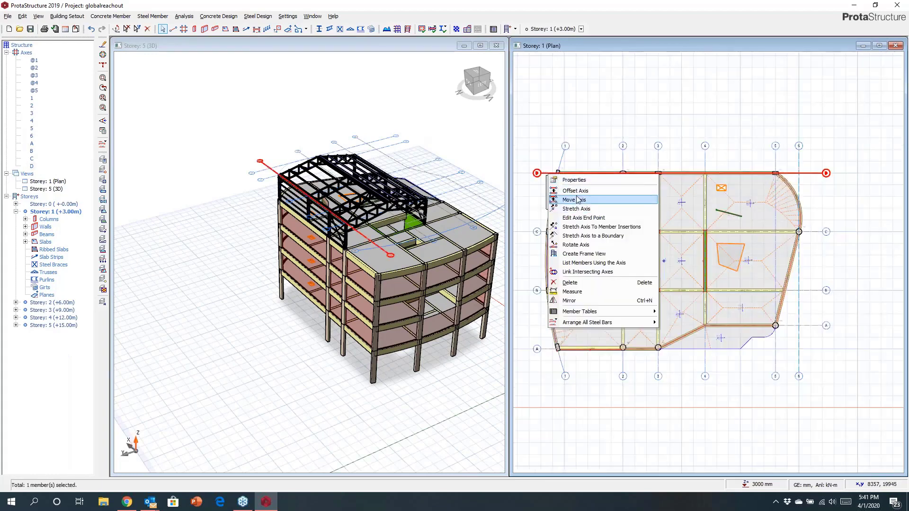
{"action": "left_click", "coordinate": [575, 191]}
{"action": "scroll", "coordinate": [606, 166], "scroll_direction": "up", "scroll_amount": 3}
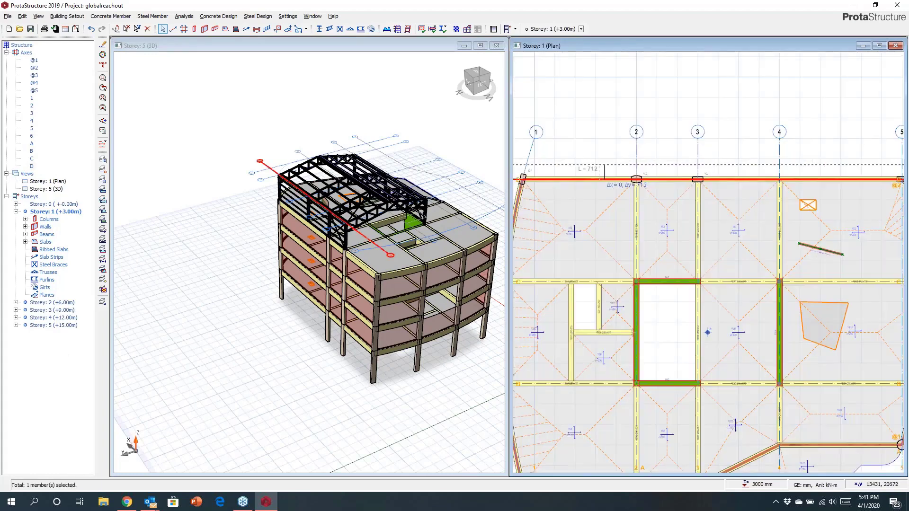
{"action": "type", "text": "7"}
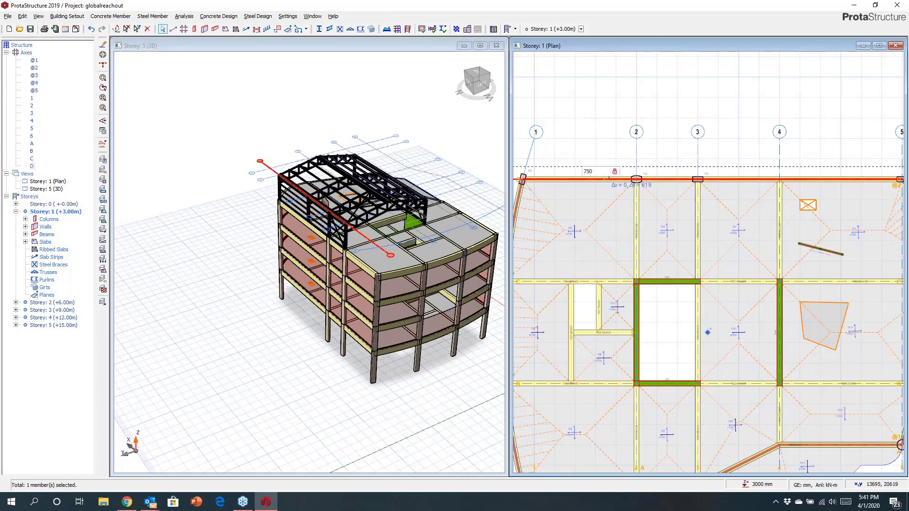
{"action": "type", "text": "50"}
{"action": "key", "text": "Return"}
{"action": "left_click", "coordinate": [520, 190]}
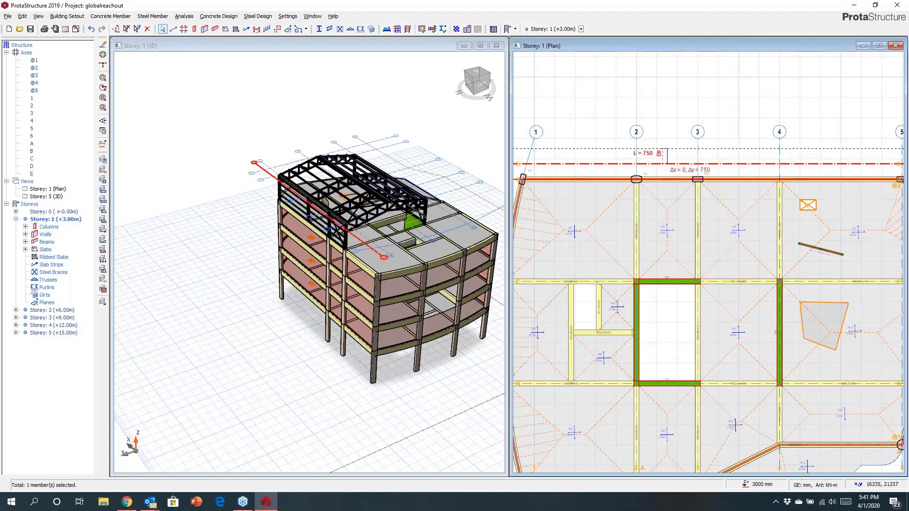
Step: Offset a second axis a further 6000 mm outward from the new axis E and finish the offset command
{"action": "key", "text": "Tab"}
{"action": "type", "text": "6000"}
{"action": "key", "text": "Return"}
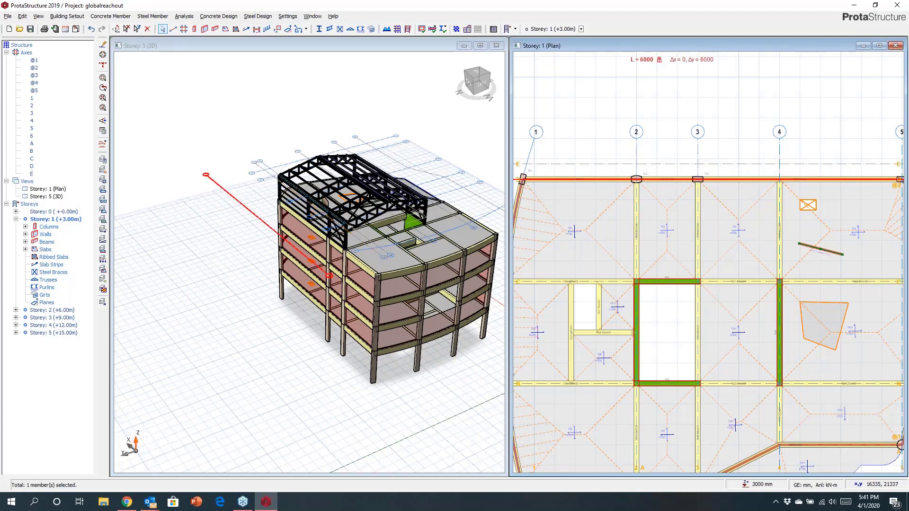
{"action": "key", "text": "Escape"}
{"action": "scroll", "coordinate": [626, 192], "scroll_direction": "down", "scroll_amount": 3}
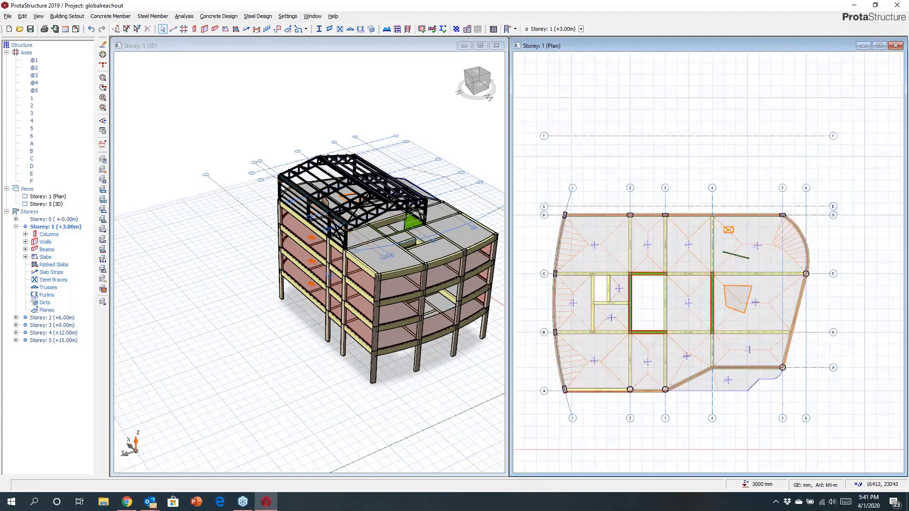
Step: Stretch the upper ends of axes 2 and 3 by about 5500 mm so they extend past axis F
{"action": "scroll", "coordinate": [626, 192], "scroll_direction": "up", "scroll_amount": 1}
{"action": "left_click", "coordinate": [626, 192]}
{"action": "left_click", "coordinate": [672, 192]}
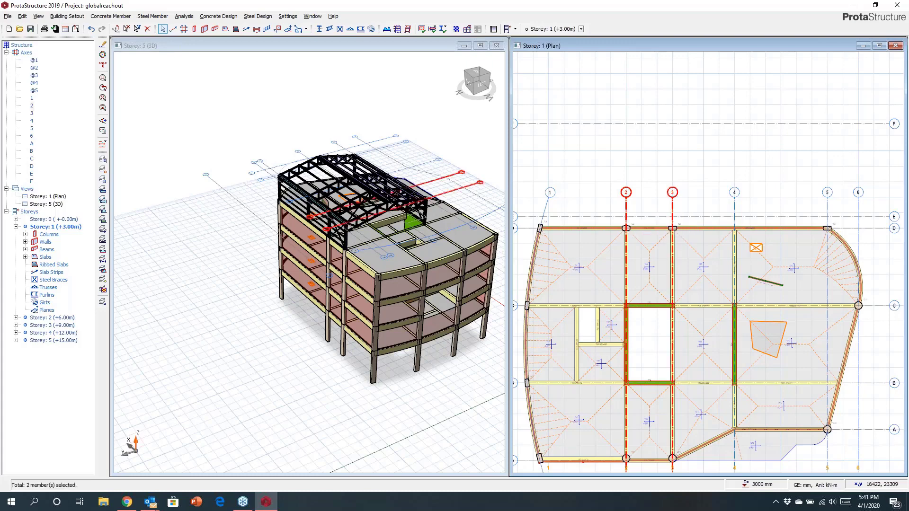
{"action": "right_click", "coordinate": [652, 178]}
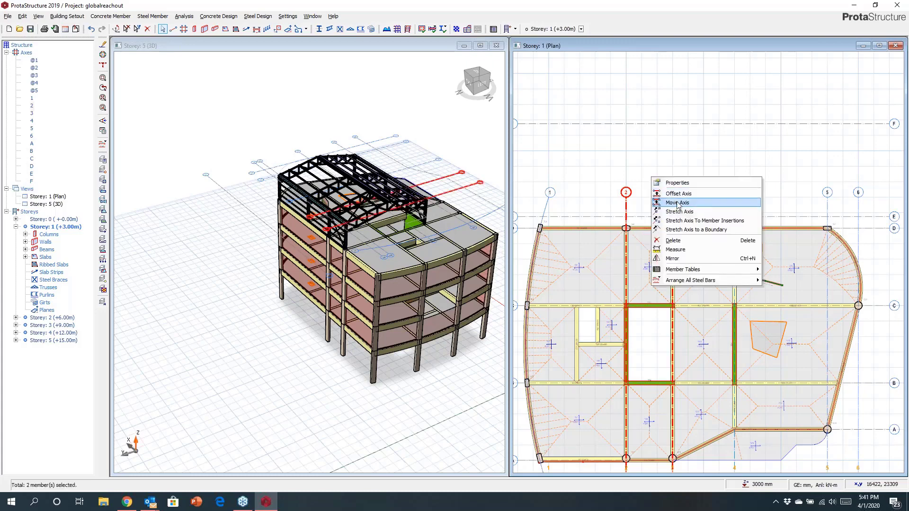
{"action": "left_click", "coordinate": [680, 212]}
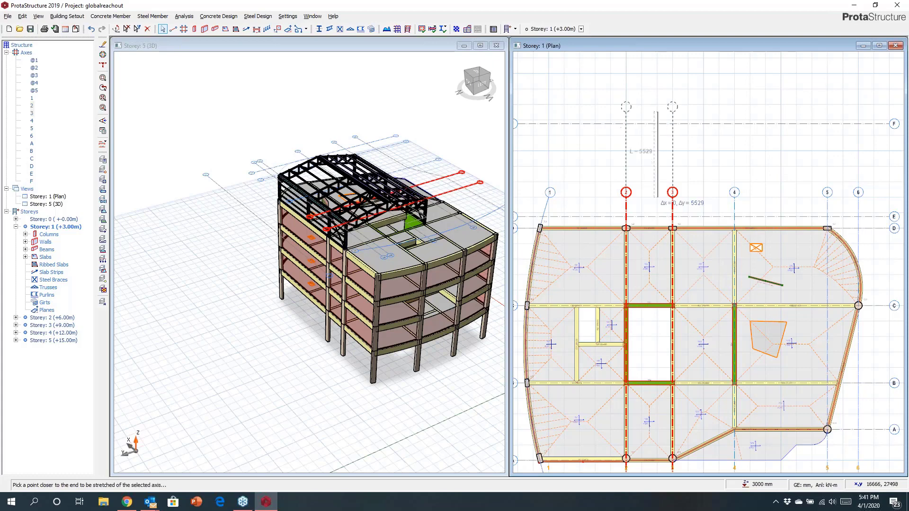
{"action": "key", "text": "Escape"}
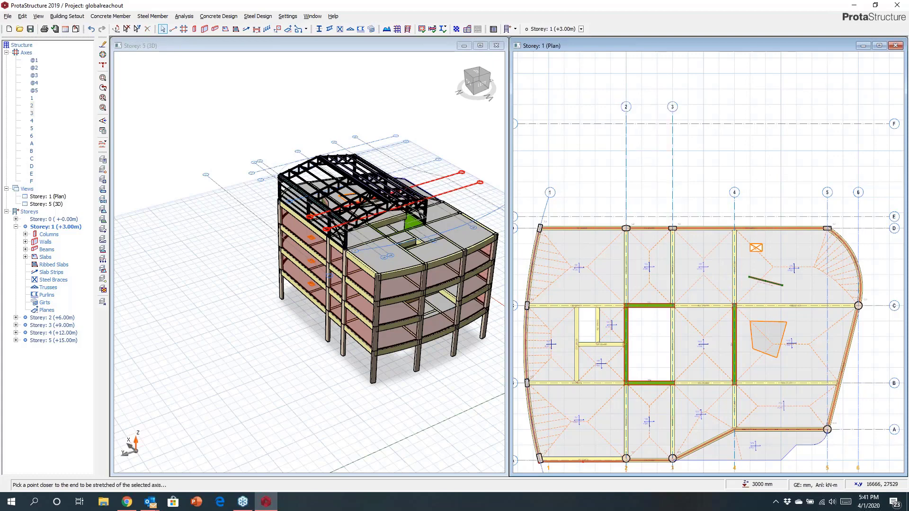
Step: Open the section settings from column 1C3's properties and switch the section type from concrete to Composite
{"action": "scroll", "coordinate": [628, 173], "scroll_direction": "up", "scroll_amount": 3}
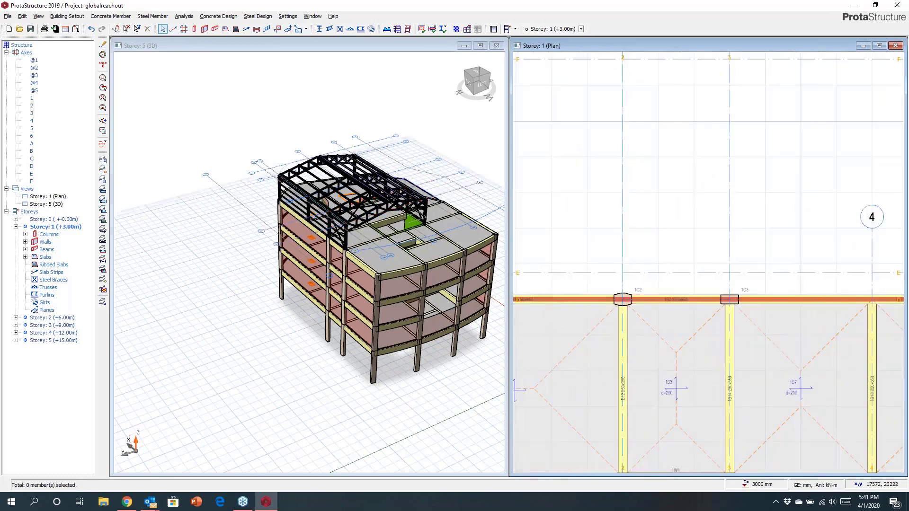
{"action": "left_click", "coordinate": [729, 299]}
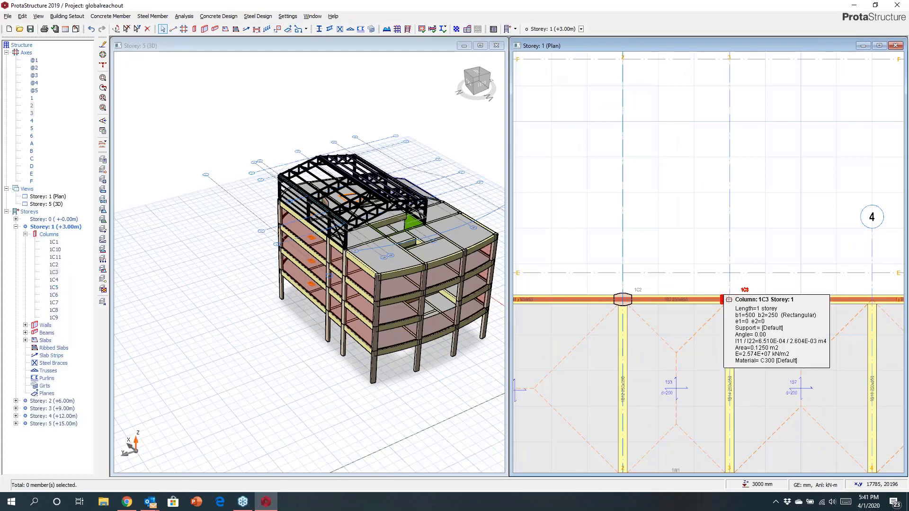
{"action": "right_click", "coordinate": [730, 300]}
{"action": "left_click", "coordinate": [753, 24]}
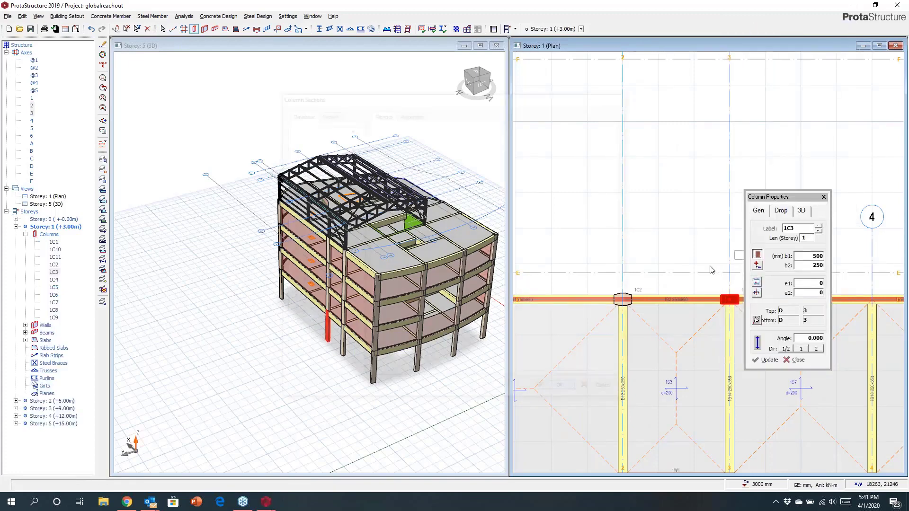
{"action": "left_click", "coordinate": [758, 259]}
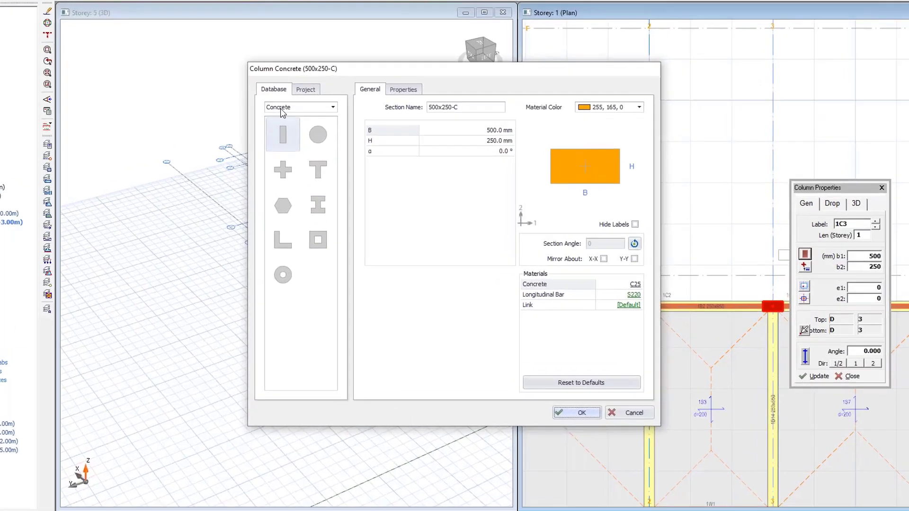
{"action": "left_click", "coordinate": [312, 127]}
{"action": "left_click", "coordinate": [251, 127]}
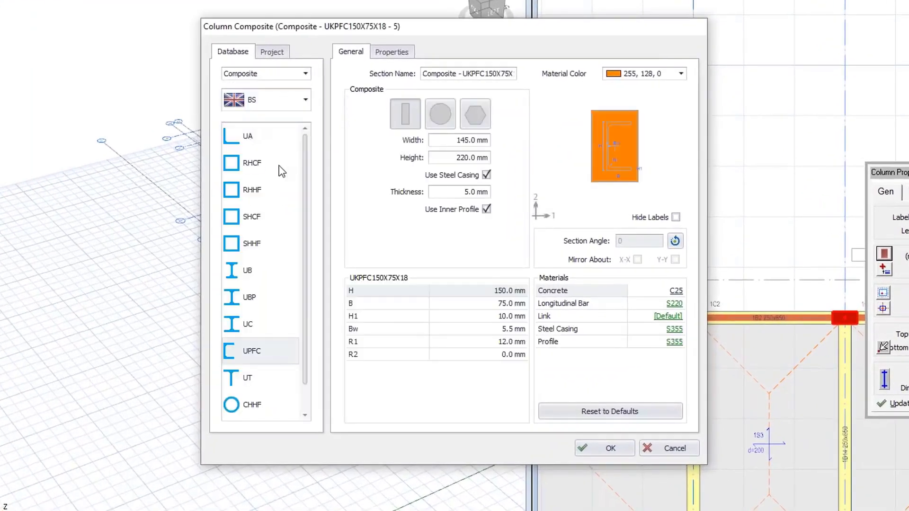
Step: Choose the UC profile UKC203X203X46 as the composite column's inner profile and accept the section
{"action": "left_click", "coordinate": [247, 322]}
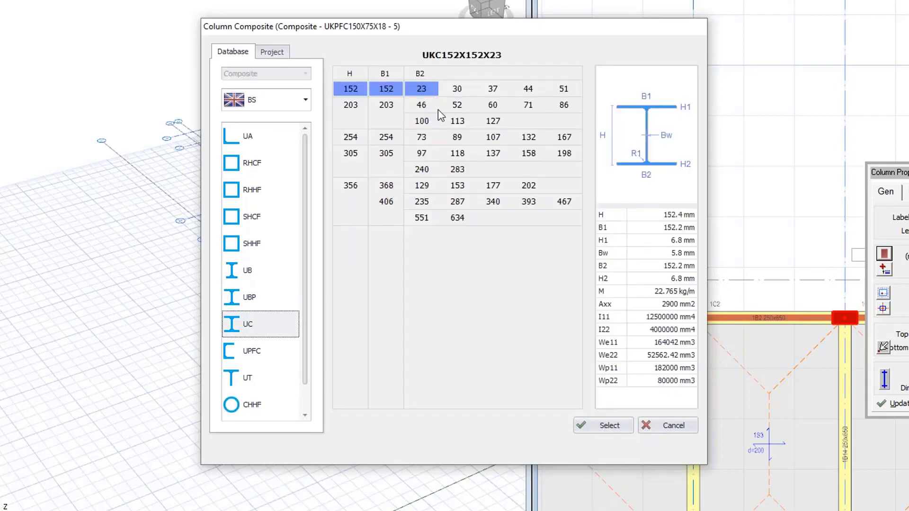
{"action": "left_click", "coordinate": [420, 105]}
{"action": "left_click", "coordinate": [596, 425]}
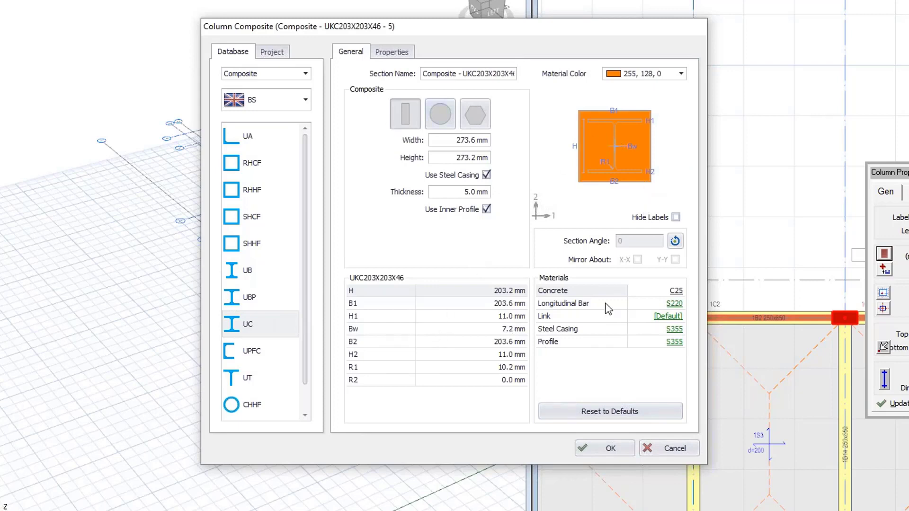
{"action": "left_click", "coordinate": [606, 450]}
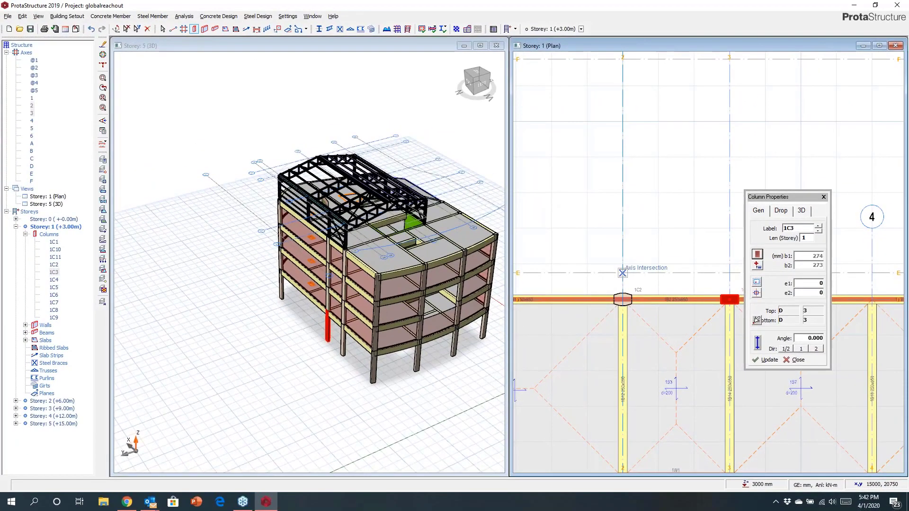
Step: Place composite columns at the four intersections of axes 2 and 3 with axes E and F
{"action": "left_click", "coordinate": [623, 273]}
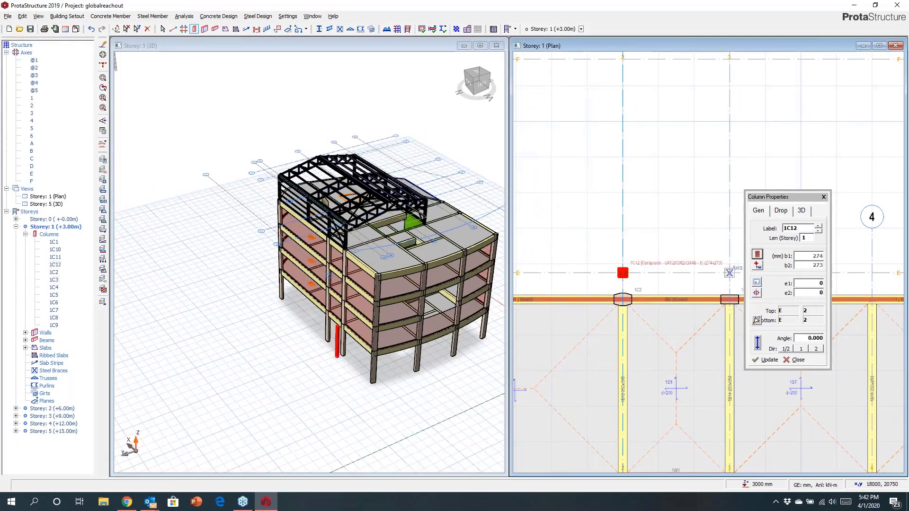
{"action": "left_click", "coordinate": [730, 273]}
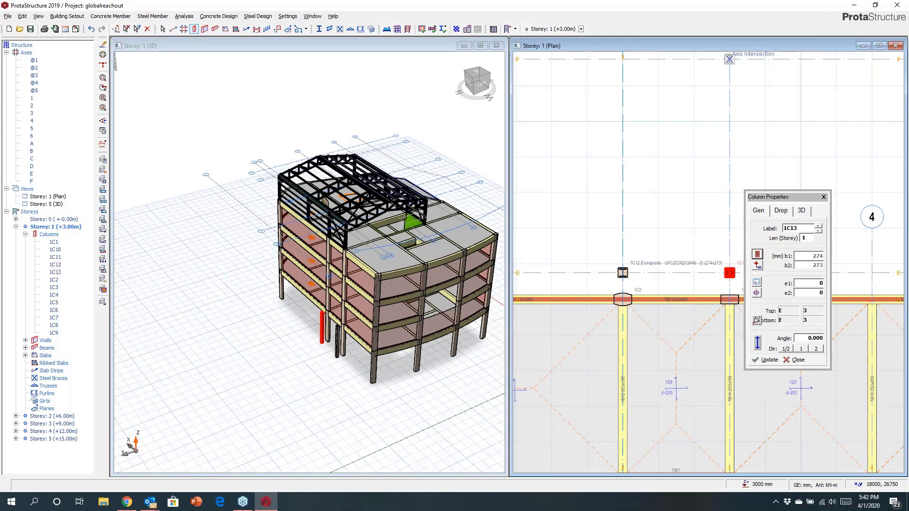
{"action": "left_click", "coordinate": [729, 59]}
{"action": "left_click", "coordinate": [623, 59]}
{"action": "left_click", "coordinate": [824, 197]}
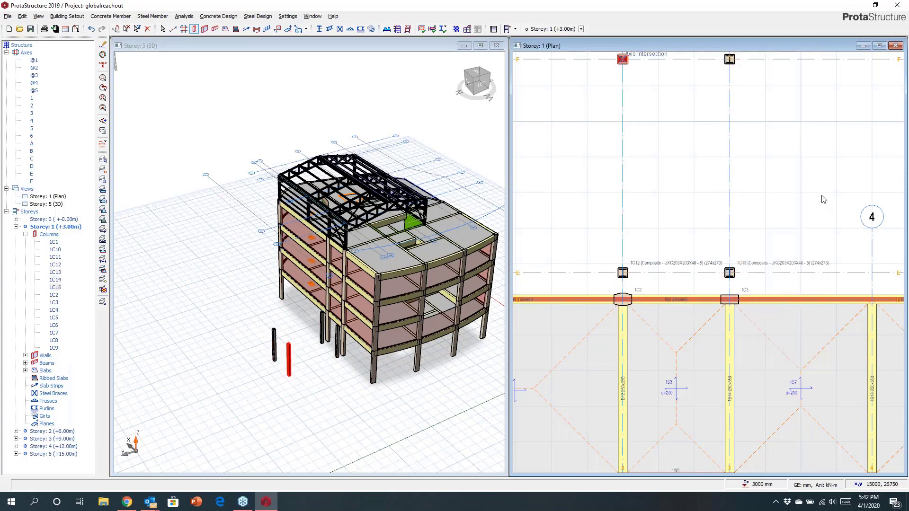
{"action": "key", "text": "Escape"}
Step: Insert 250x650 mm beams from column 1C3 through the four composite columns along axes 3, F and 2, ending at column 1C2
{"action": "left_click", "coordinate": [729, 353]}
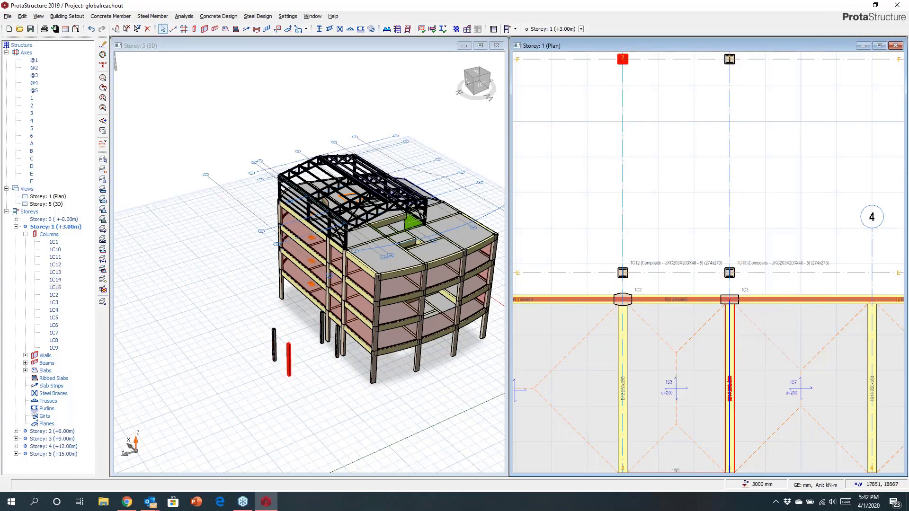
{"action": "double_click", "coordinate": [730, 300]}
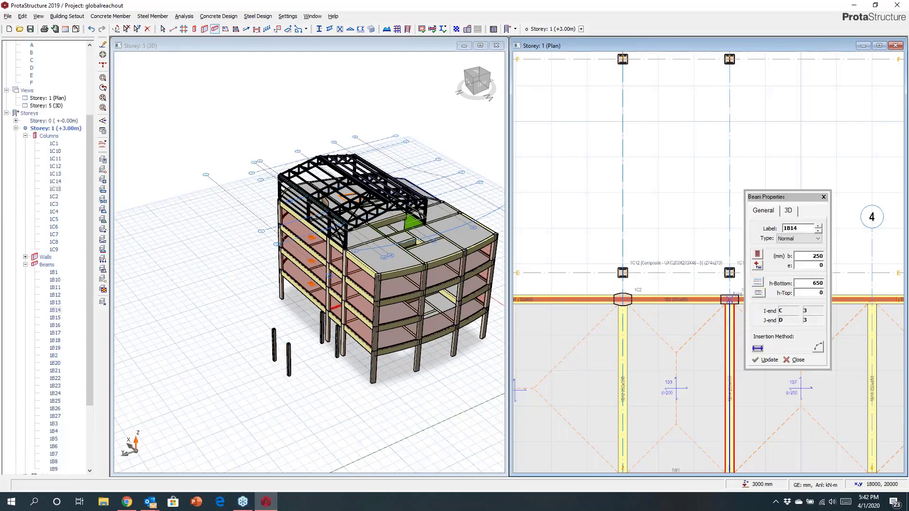
{"action": "left_click", "coordinate": [730, 273]}
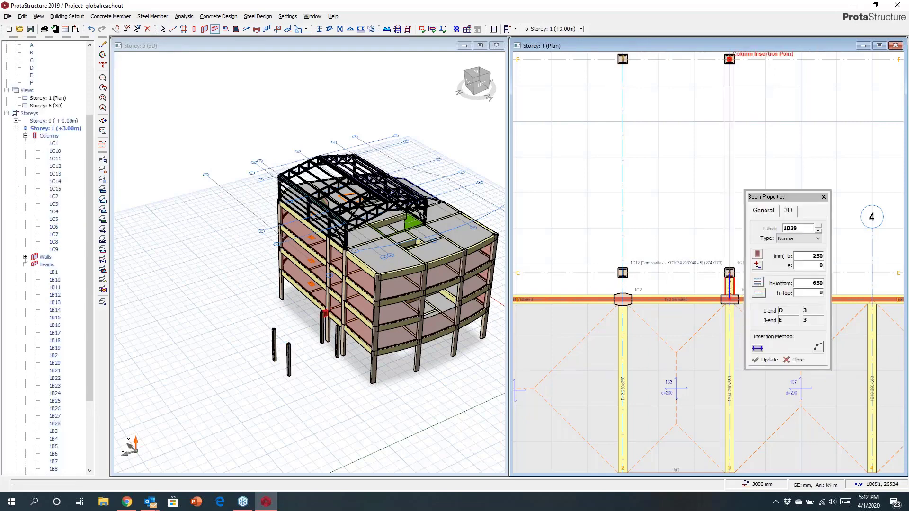
{"action": "left_click", "coordinate": [730, 59]}
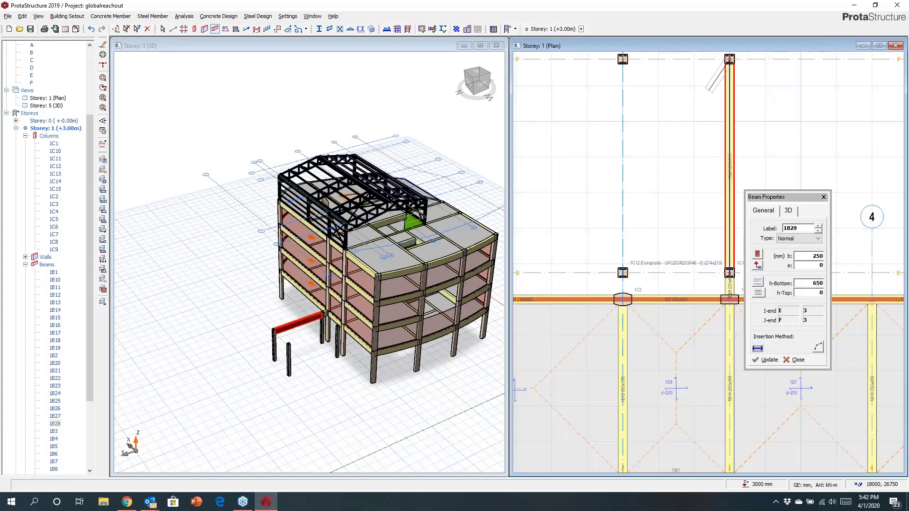
{"action": "left_click", "coordinate": [622, 59]}
{"action": "left_click", "coordinate": [623, 273]}
{"action": "left_click", "coordinate": [623, 299]}
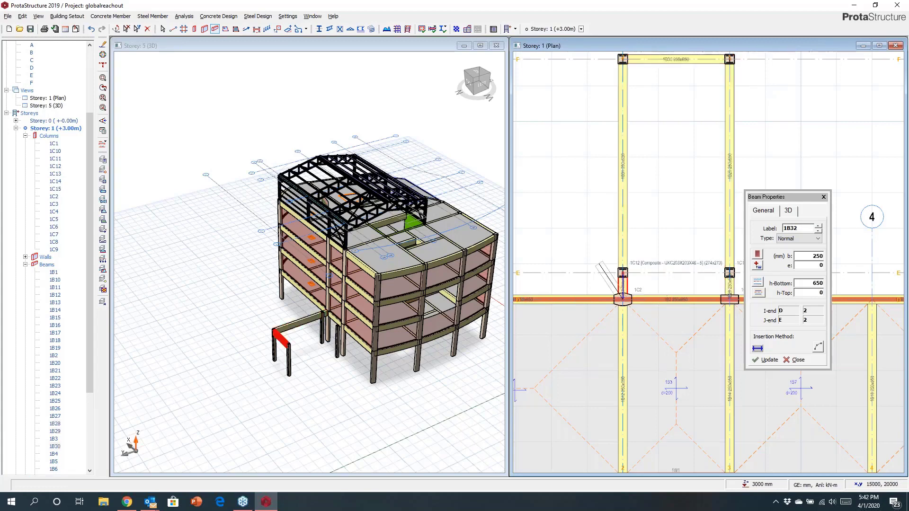
{"action": "key", "text": "Escape"}
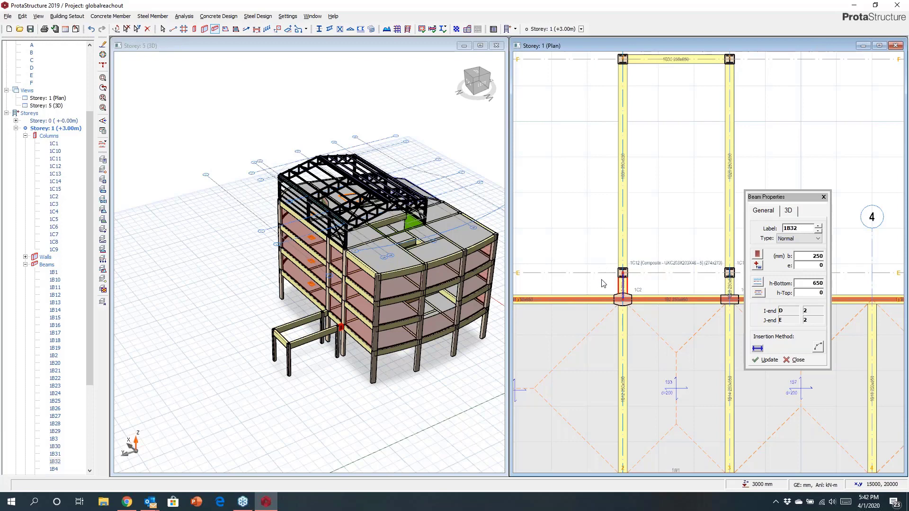
Step: Insert a 250x650 mm beam along axis E between the composite columns at axes 2 and 3
{"action": "key", "text": "Escape"}
{"action": "left_click", "coordinate": [621, 190]}
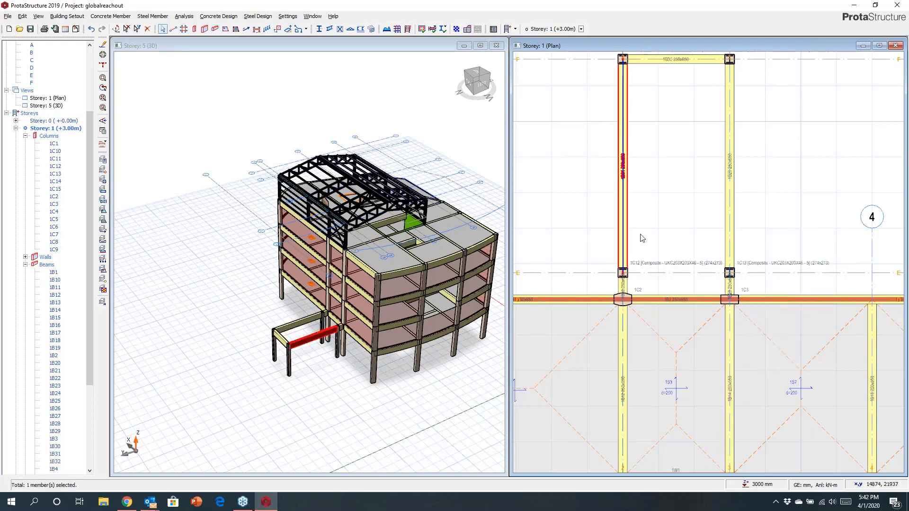
{"action": "left_click", "coordinate": [623, 273]}
{"action": "left_click", "coordinate": [729, 273]}
{"action": "key", "text": "Escape"}
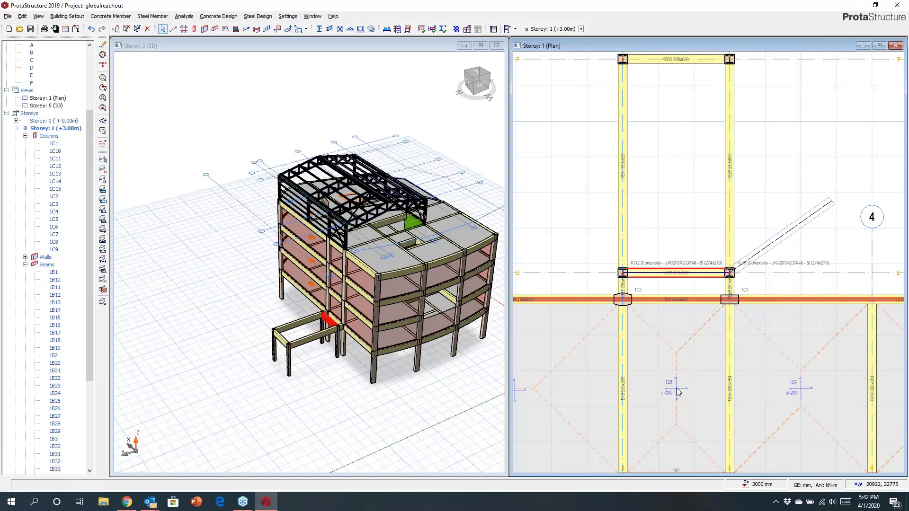
Step: Using slab 1S3's properties, insert 200 mm slabs in the two extension bays between axes 2 and 3, from D to E and E to F
{"action": "left_click", "coordinate": [678, 392]}
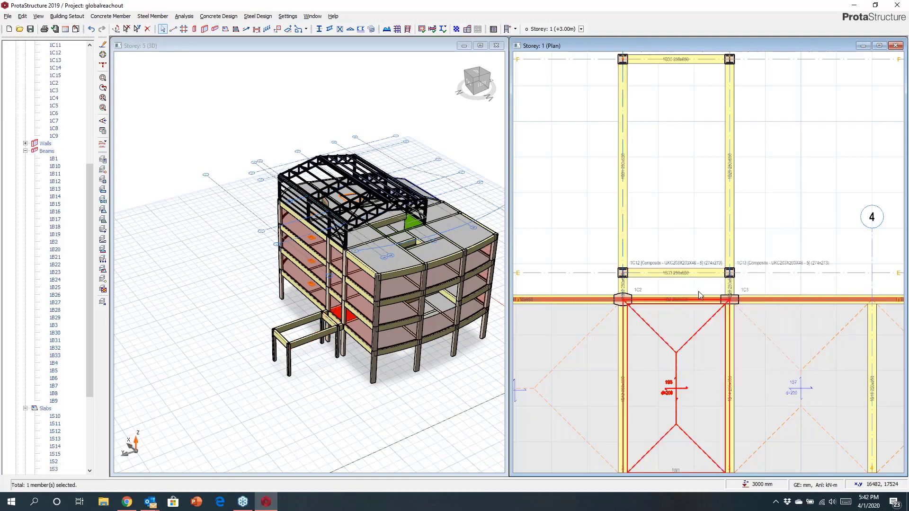
{"action": "left_click", "coordinate": [225, 29]}
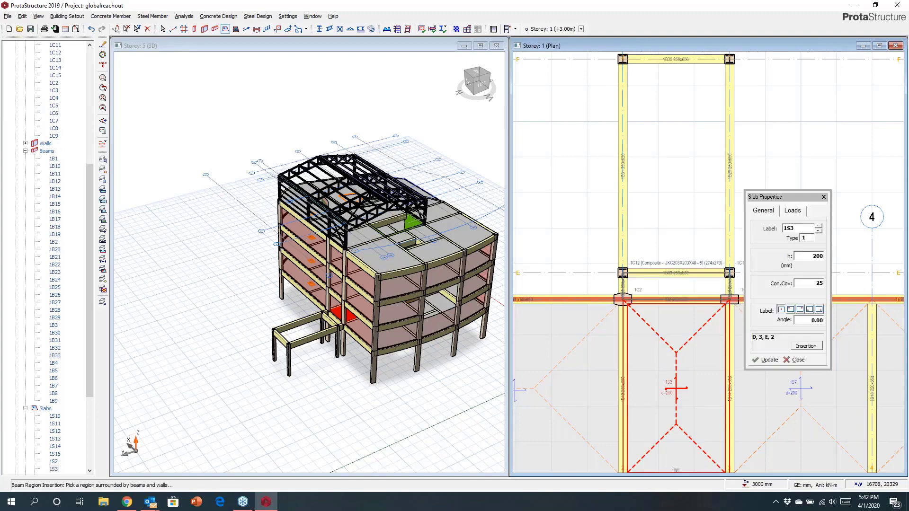
{"action": "left_click", "coordinate": [676, 166]}
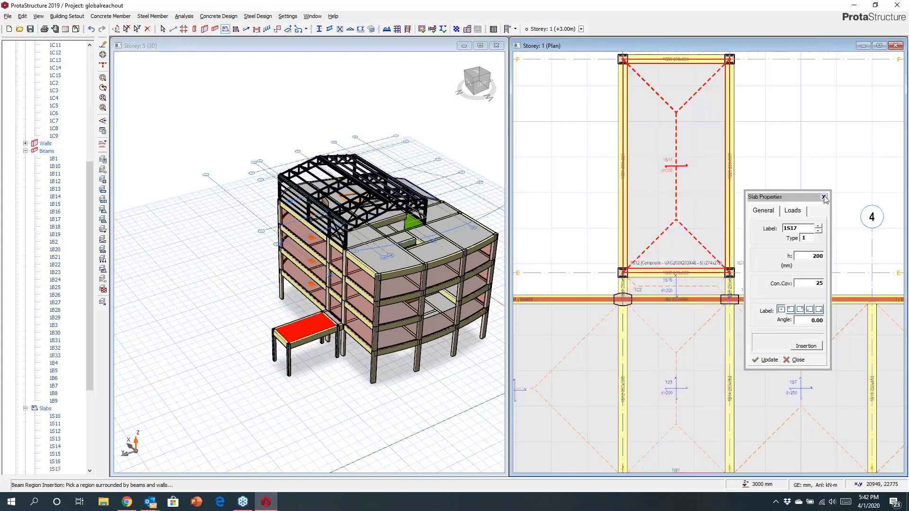
{"action": "key", "text": "Escape"}
Step: Define a plane over the bay between axes 2–3 and E–F through its corners at (15000, 20750), (18000, 20750) and (18000, 26750)
{"action": "scroll", "coordinate": [681, 130], "scroll_direction": "up", "scroll_amount": 3}
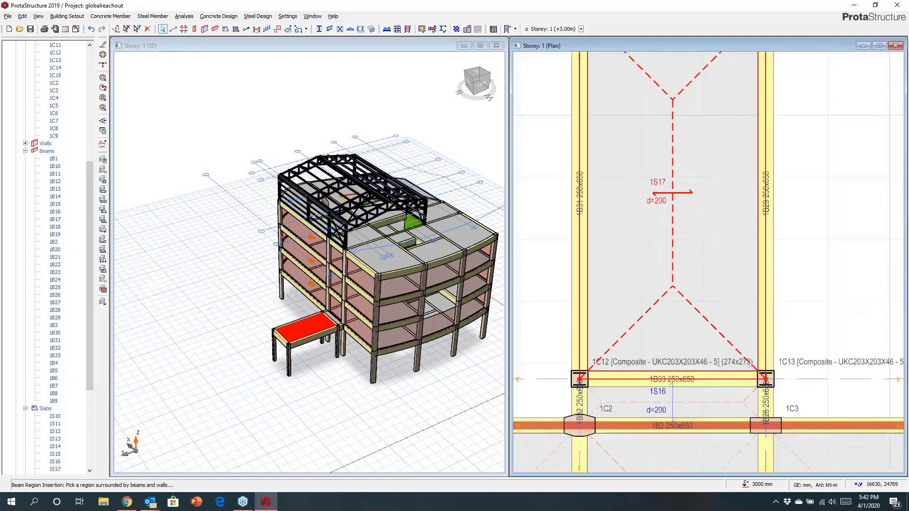
{"action": "middle_click_drag", "start_coordinate": [671, 228], "coordinate": [672, 250]}
{"action": "scroll", "coordinate": [672, 250], "scroll_direction": "down", "scroll_amount": 5}
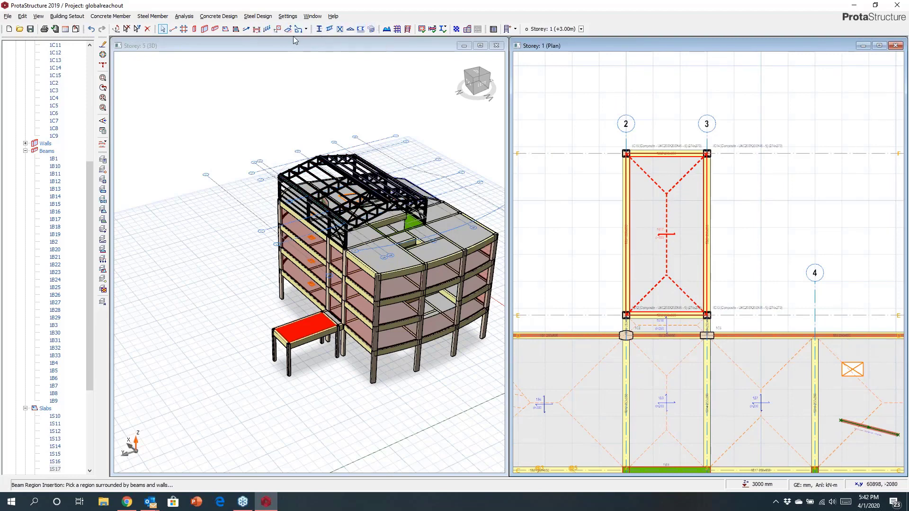
{"action": "left_click", "coordinate": [632, 200]}
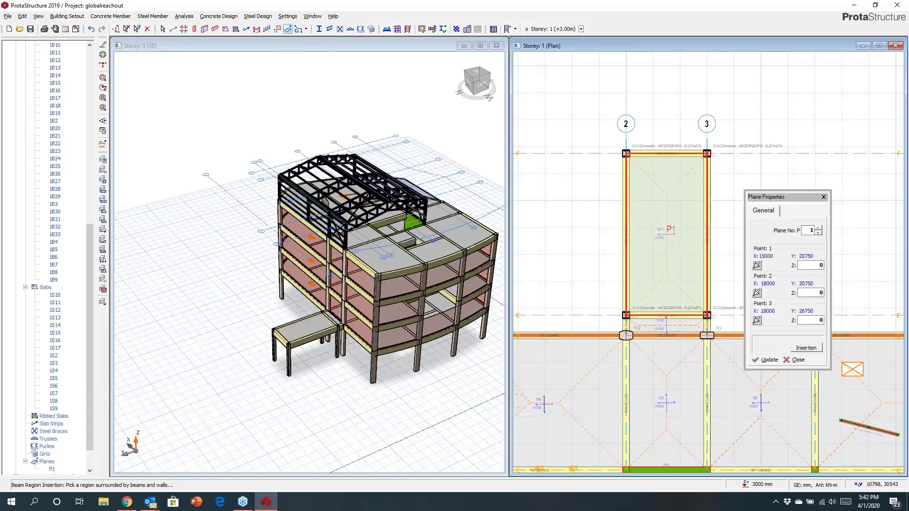
Step: Set the Z level of plane P1's point 3 to -1500 and update the plane
{"action": "scroll", "coordinate": [658, 234], "scroll_direction": "up", "scroll_amount": 3}
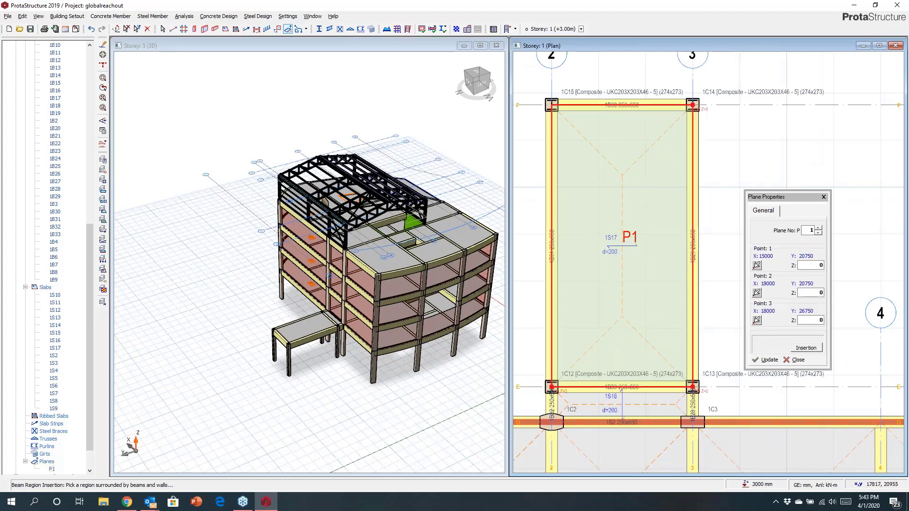
{"action": "scroll", "coordinate": [569, 391], "scroll_direction": "up", "scroll_amount": 2}
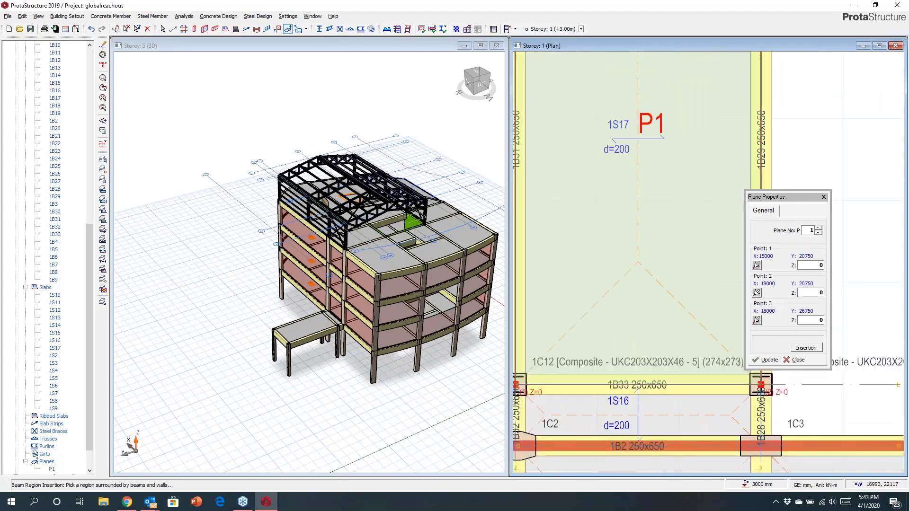
{"action": "middle_click_drag", "start_coordinate": [696, 262], "coordinate": [664, 395]}
{"action": "scroll", "coordinate": [664, 391], "scroll_direction": "down", "scroll_amount": 2}
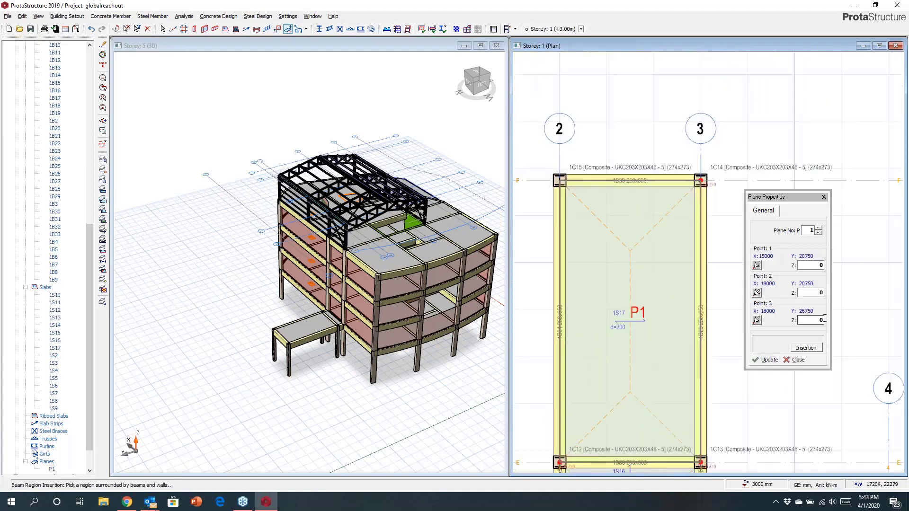
{"action": "type", "text": "00"}
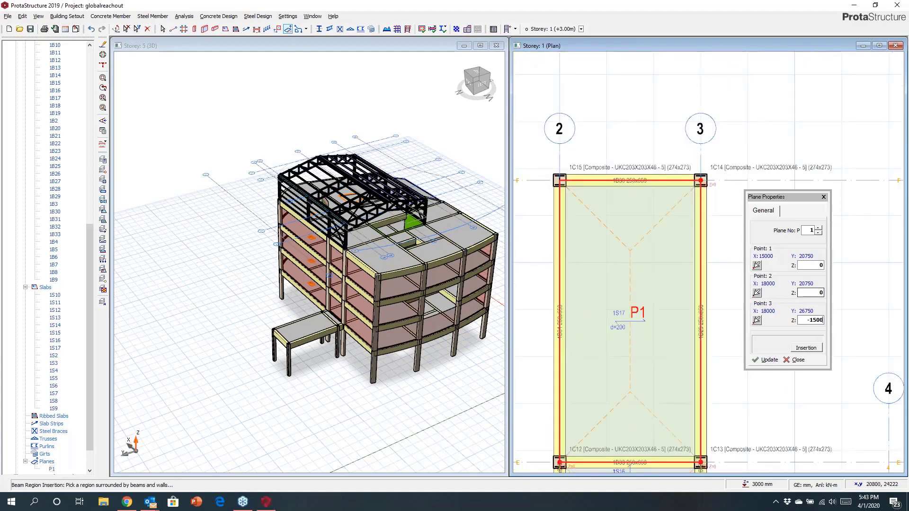
{"action": "scroll", "coordinate": [701, 181], "scroll_direction": "up", "scroll_amount": 3}
{"action": "left_click", "coordinate": [766, 359]}
{"action": "scroll", "coordinate": [708, 230], "scroll_direction": "down", "scroll_amount": 3}
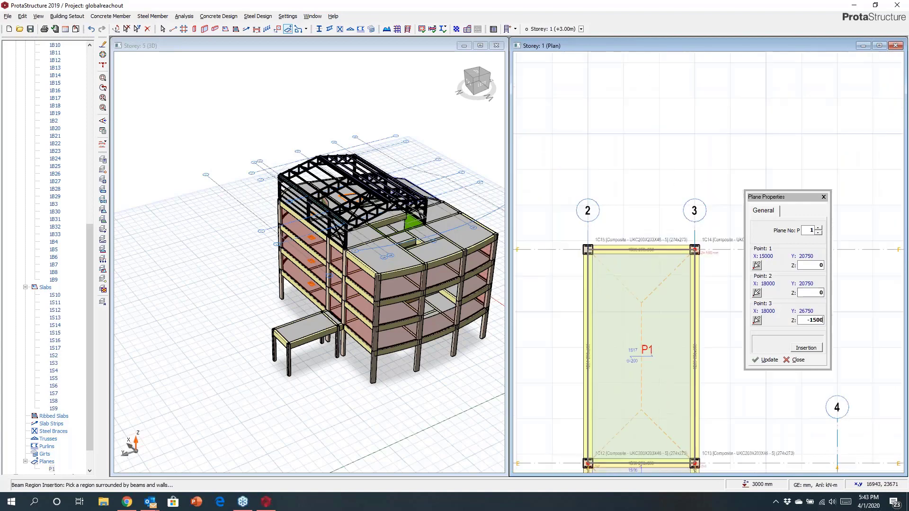
Step: Move the members contained in or at the edge of plane P1 to the plane definition and inspect the sloped ramp in 3D
{"action": "right_click", "coordinate": [652, 311]}
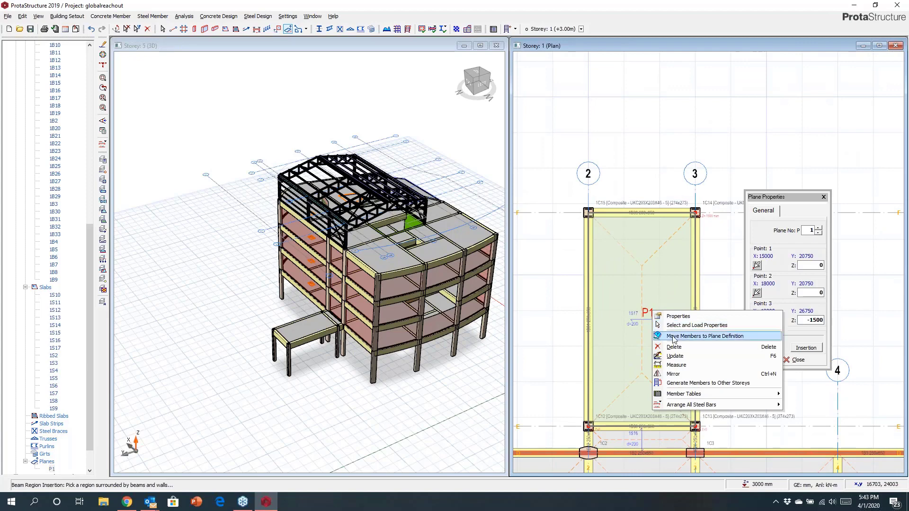
{"action": "key", "text": "Escape"}
{"action": "left_click", "coordinate": [672, 337]}
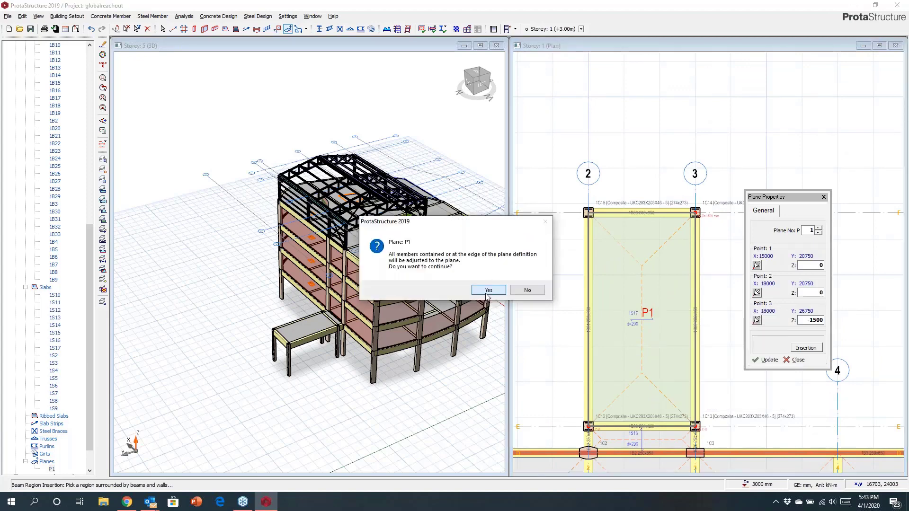
{"action": "left_click", "coordinate": [488, 290]}
{"action": "scroll", "coordinate": [310, 260], "scroll_direction": "up", "scroll_amount": 5}
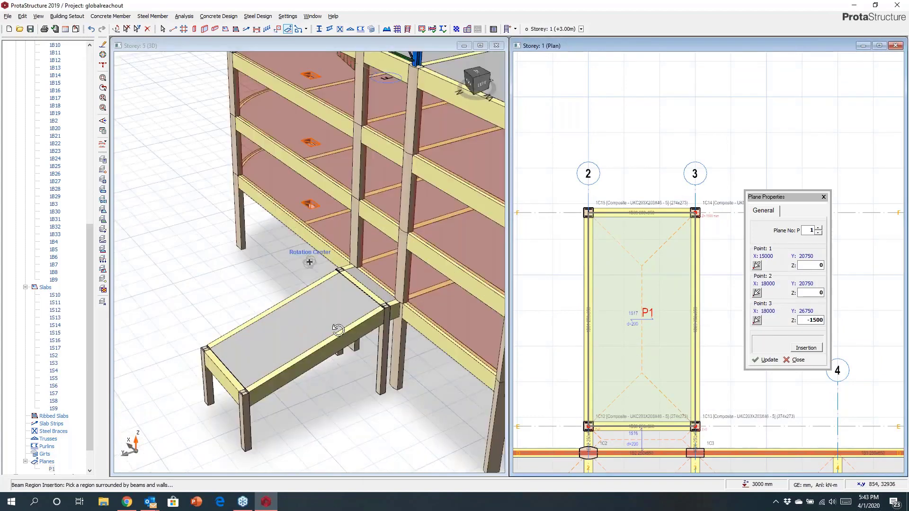
{"action": "key", "text": "Escape"}
{"action": "mouse_move", "coordinate": [311, 261]}
{"action": "middle_mouse_down"}
{"action": "mouse_move", "coordinate": [380, 325]}
{"action": "mouse_move", "coordinate": [309, 262]}
{"action": "mouse_move", "coordinate": [548, 252]}
{"action": "mouse_move", "coordinate": [352, 326]}
{"action": "middle_mouse_up"}
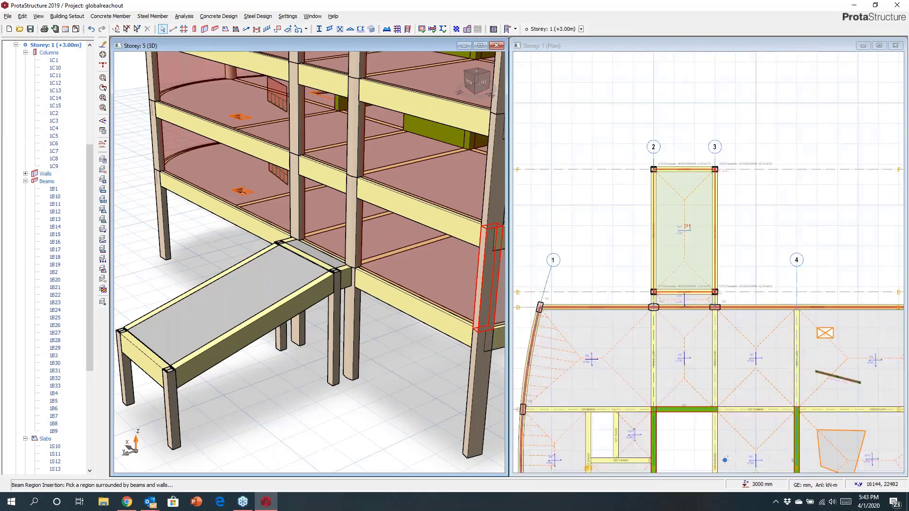
Step: Exclude the sloped slab 1S17 from the floor diaphragm and update it
{"action": "left_click", "coordinate": [681, 227]}
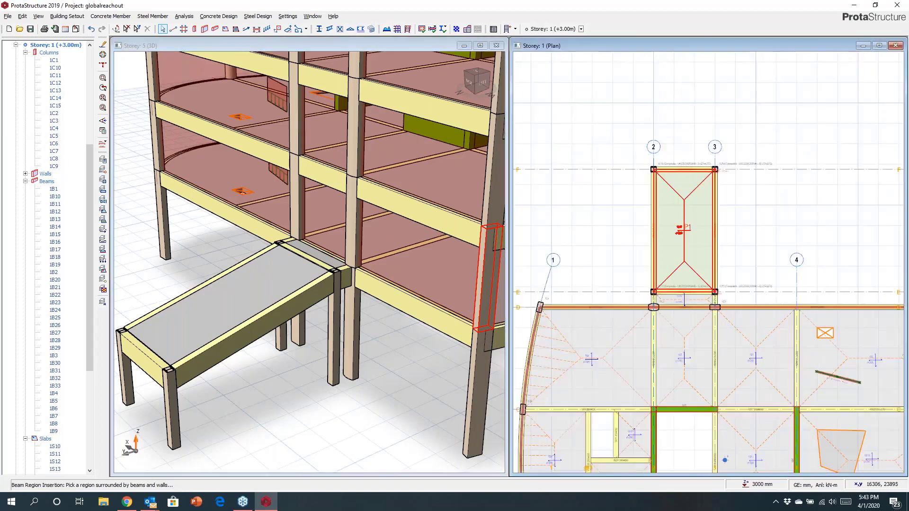
{"action": "double_click", "coordinate": [709, 234]}
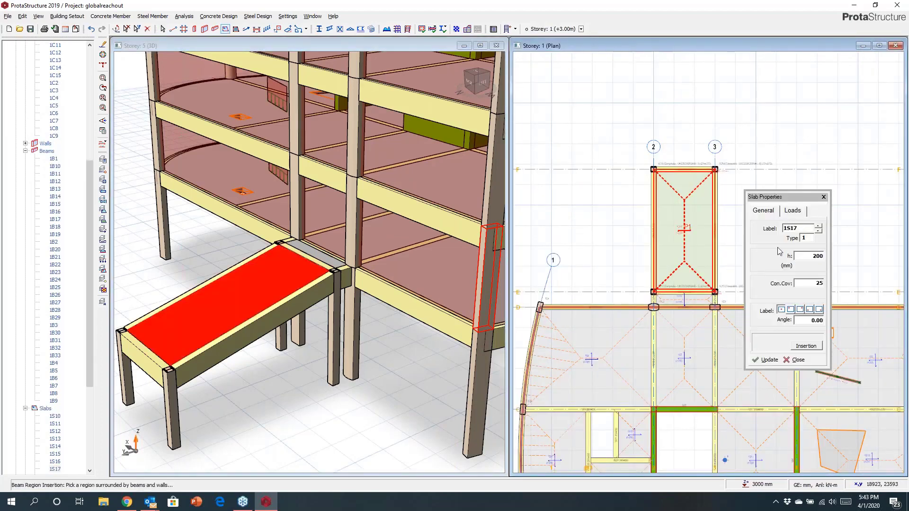
{"action": "left_click", "coordinate": [793, 211]}
{"action": "left_click", "coordinate": [756, 345]}
{"action": "left_click", "coordinate": [767, 361]}
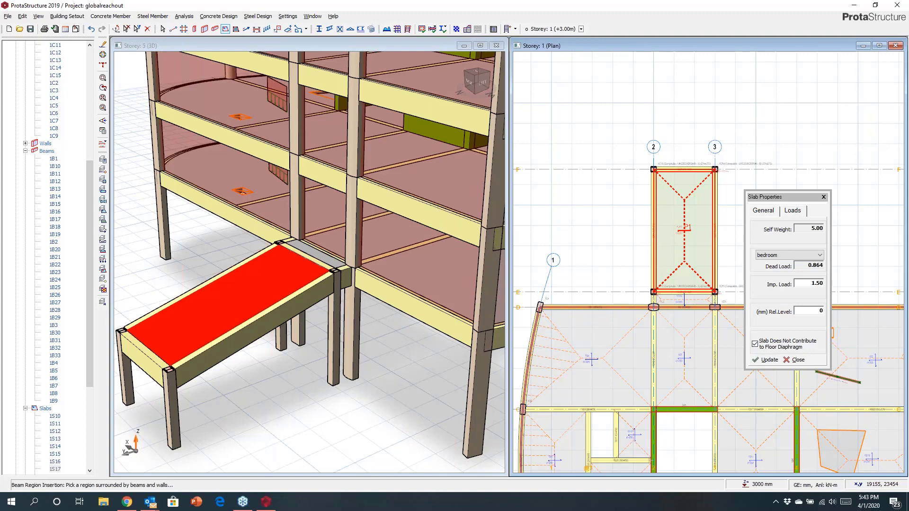
{"action": "key", "text": "Escape"}
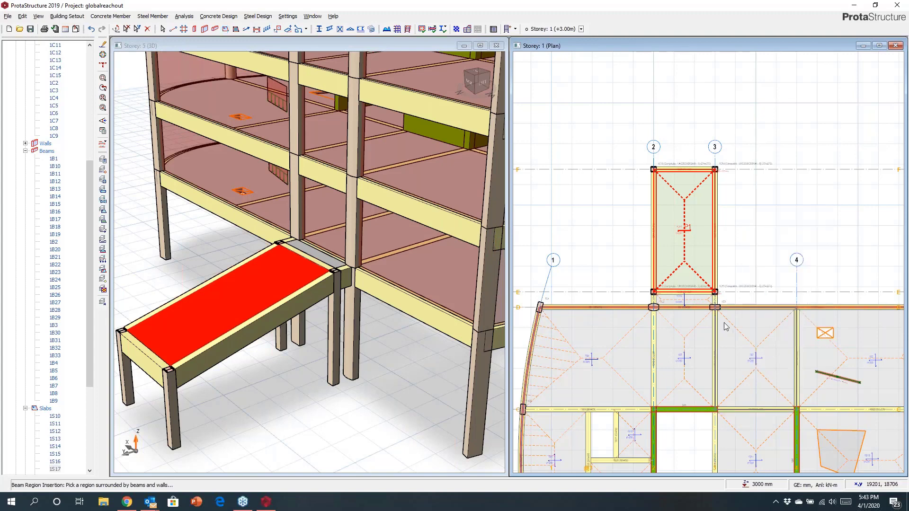
{"action": "key", "text": "Escape"}
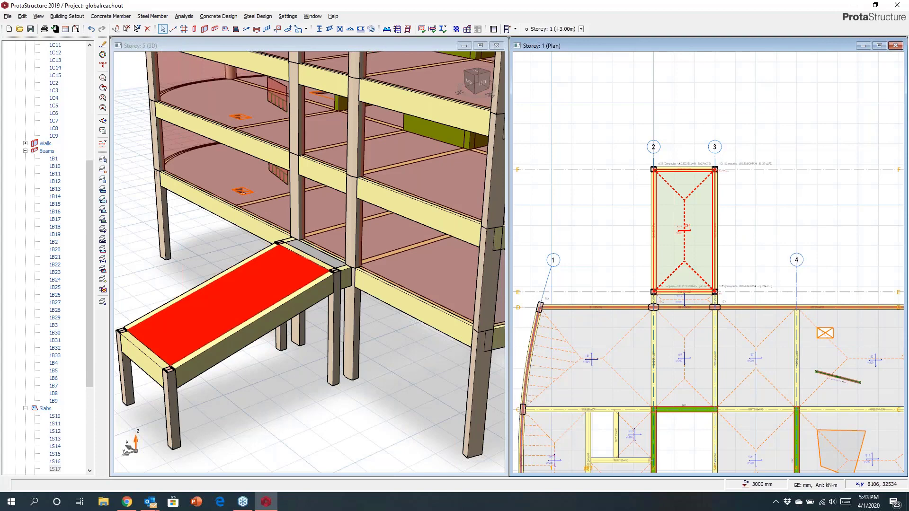
Step: Examine the member loads of beam 1B22 along axis C, including the slab loads from 1S2 and 1S10, and leave them unedited
{"action": "scroll", "coordinate": [610, 233], "scroll_direction": "down", "scroll_amount": 3}
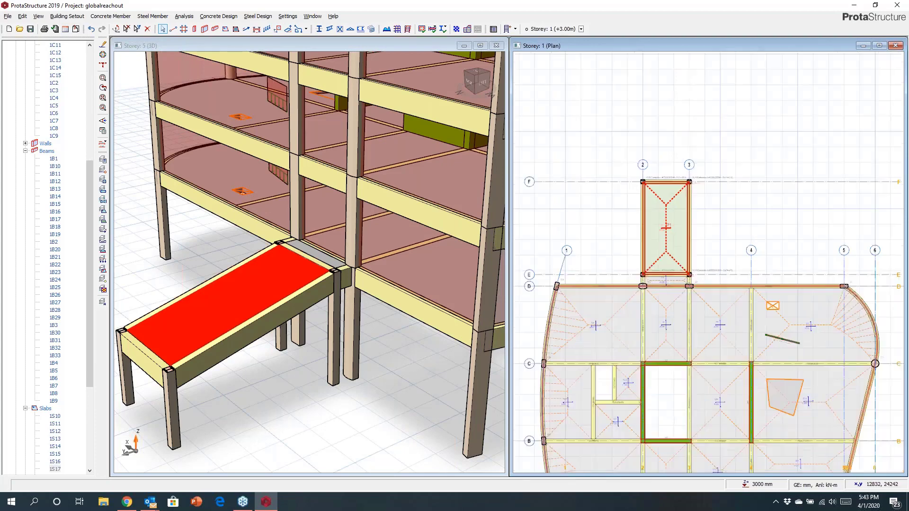
{"action": "scroll", "coordinate": [708, 183], "scroll_direction": "up", "scroll_amount": 3}
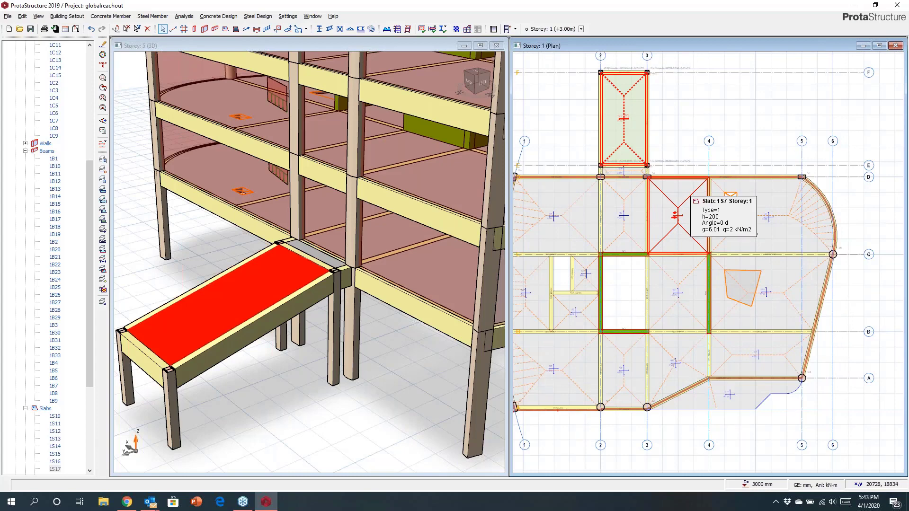
{"action": "scroll", "coordinate": [784, 315], "scroll_direction": "up", "scroll_amount": 3}
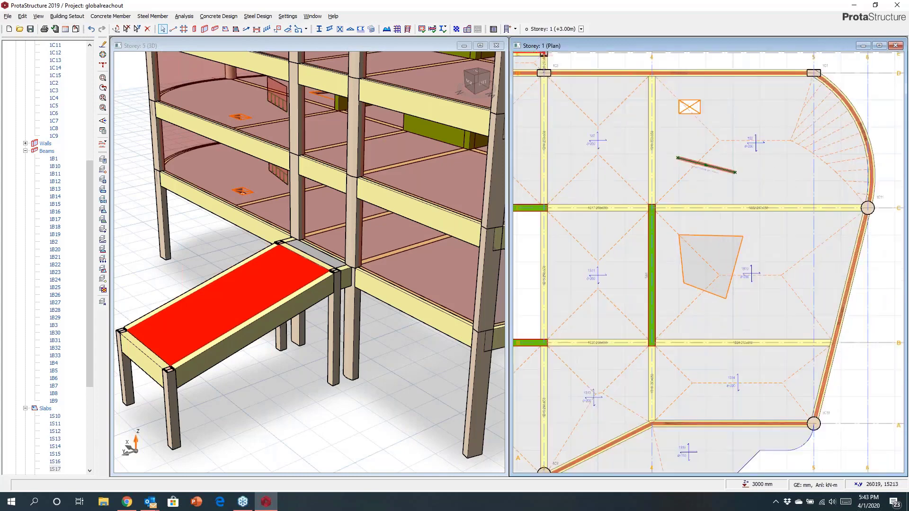
{"action": "left_click", "coordinate": [760, 207]}
{"action": "right_click", "coordinate": [760, 207]}
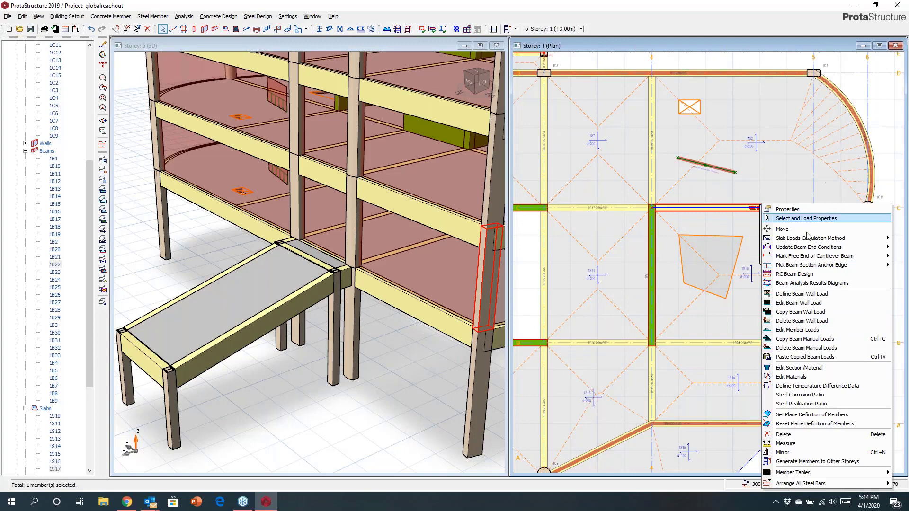
{"action": "left_click", "coordinate": [796, 322]}
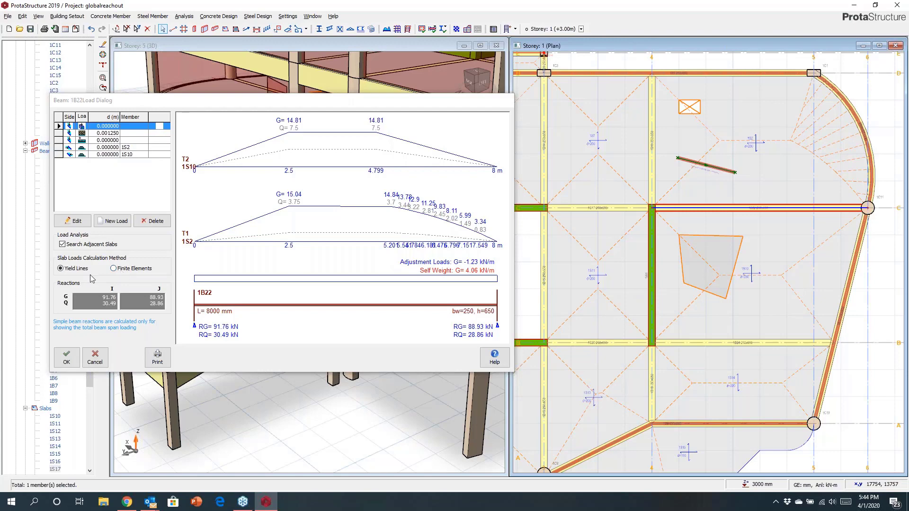
{"action": "left_click", "coordinate": [95, 358]}
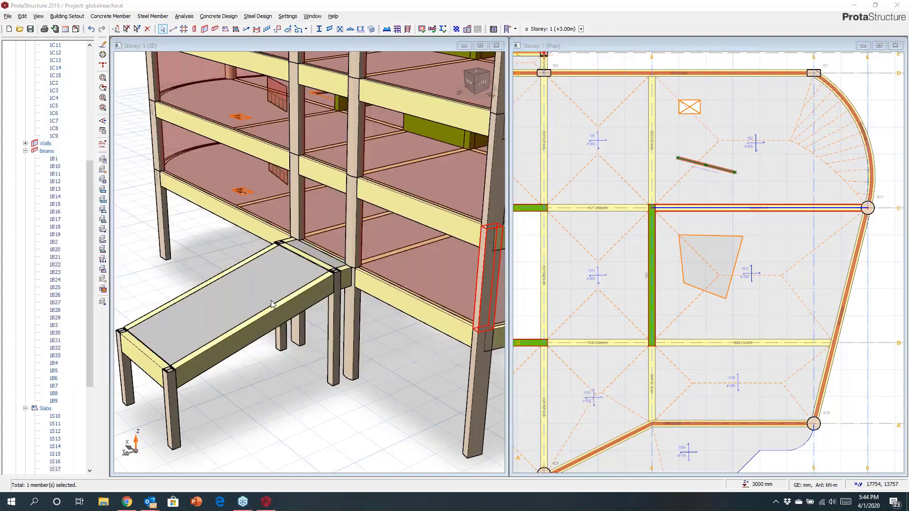
Step: Open the building analysis parameters and review the available earthquake codes and concrete design codes without picking a different one
{"action": "scroll", "coordinate": [310, 262], "scroll_direction": "down", "scroll_amount": 5}
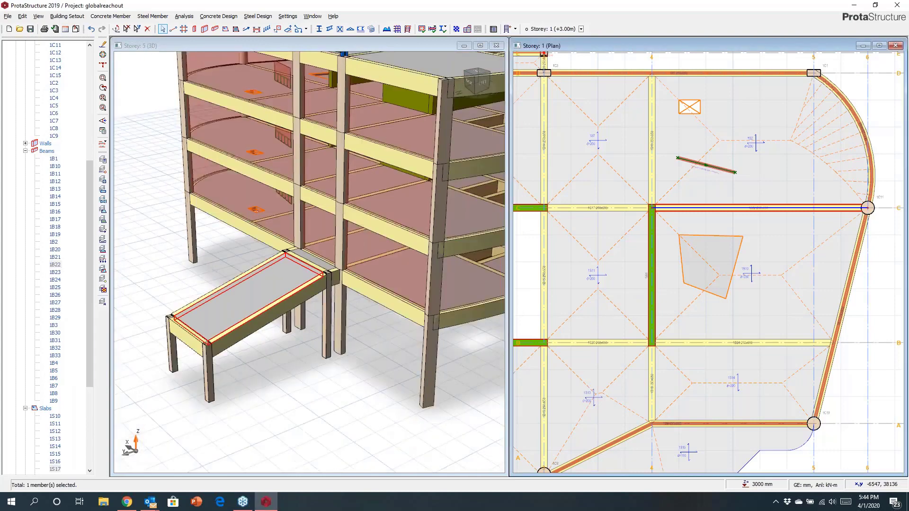
{"action": "mouse_move", "coordinate": [338, 283]}
{"action": "left_mouse_down"}
{"action": "mouse_move", "coordinate": [298, 327]}
{"action": "mouse_move", "coordinate": [256, 331]}
{"action": "left_mouse_up"}
{"action": "left_click", "coordinate": [199, 35]}
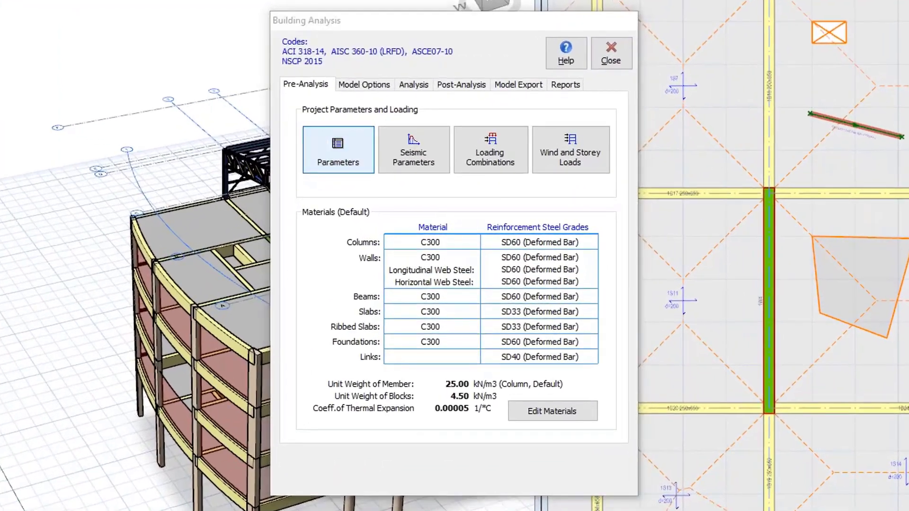
{"action": "left_click", "coordinate": [339, 150]}
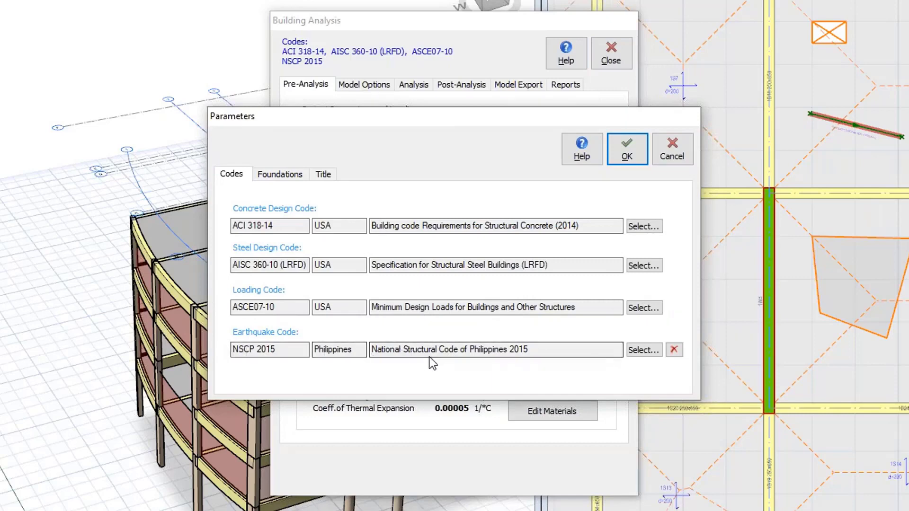
{"action": "left_click", "coordinate": [642, 352]}
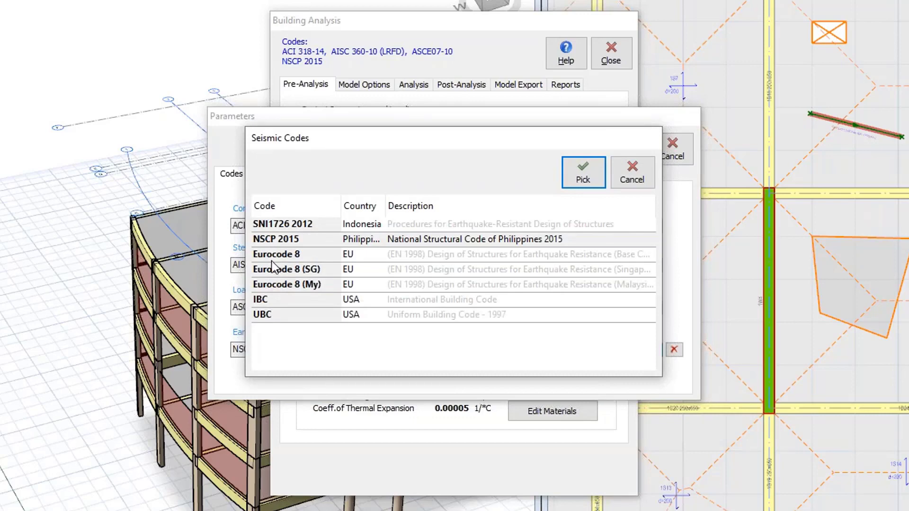
{"action": "left_click", "coordinate": [635, 179]}
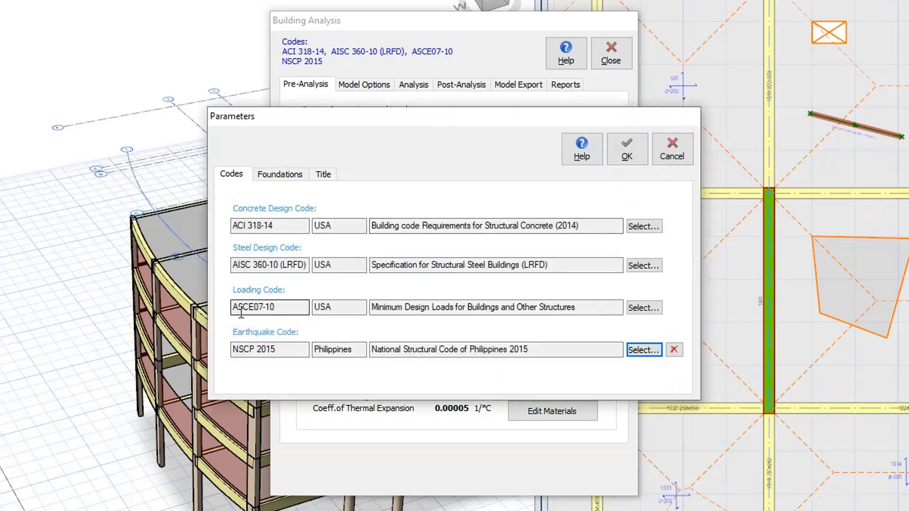
{"action": "left_click", "coordinate": [652, 227]}
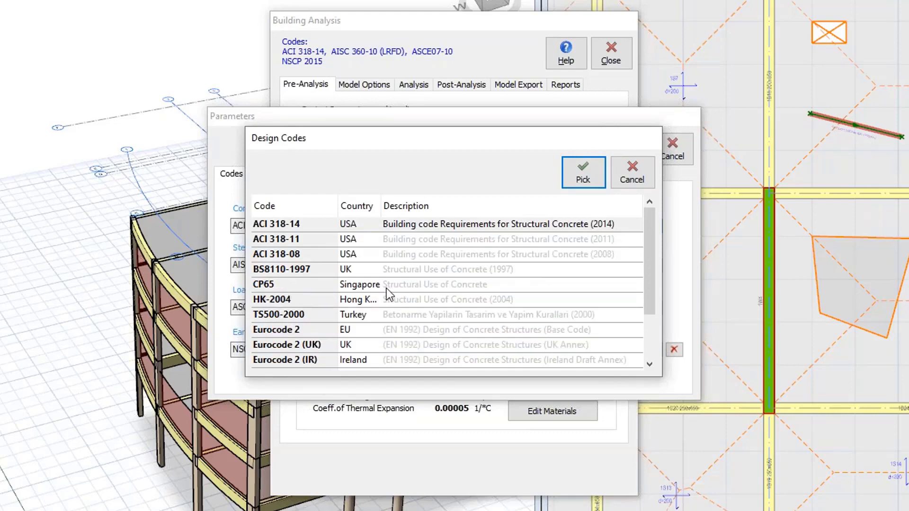
{"action": "left_click", "coordinate": [621, 181]}
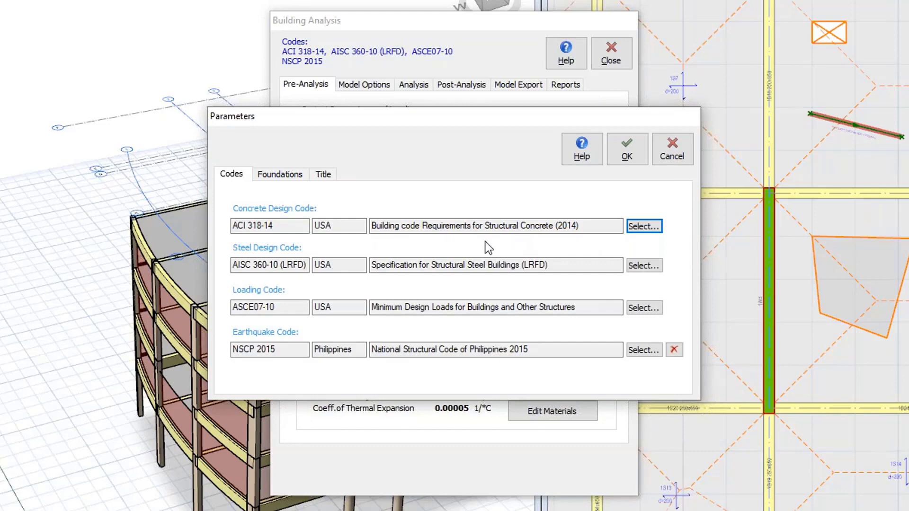
Step: Deselect the ø10 bar in the SD60 rebar table for concrete columns and accept the material settings
{"action": "left_click", "coordinate": [620, 156]}
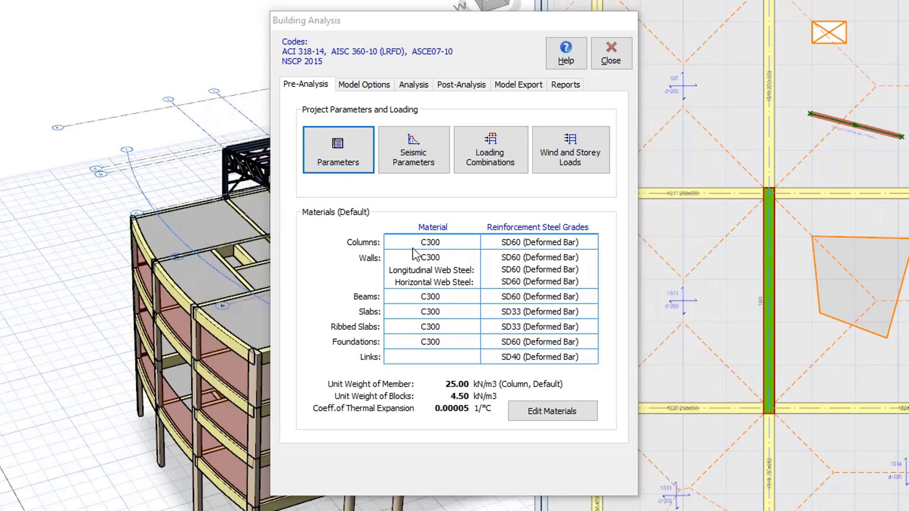
{"action": "left_click", "coordinate": [548, 409]}
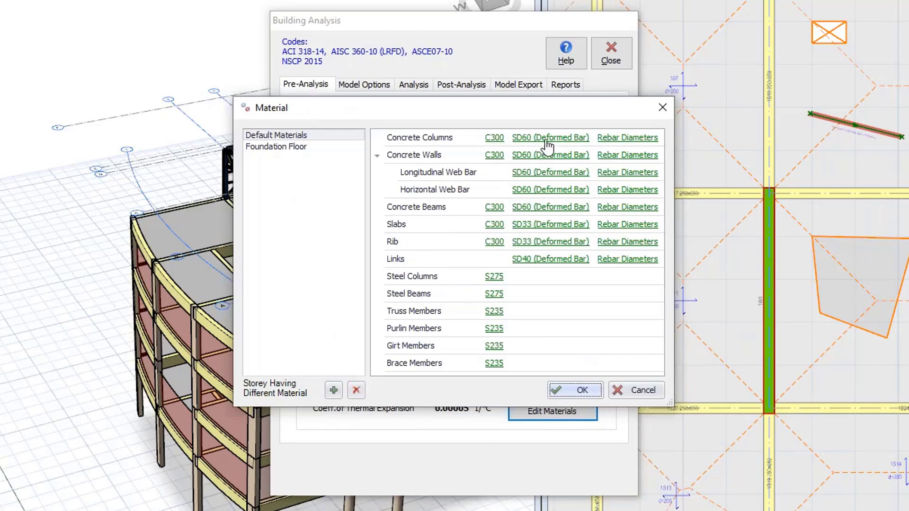
{"action": "left_click", "coordinate": [615, 139]}
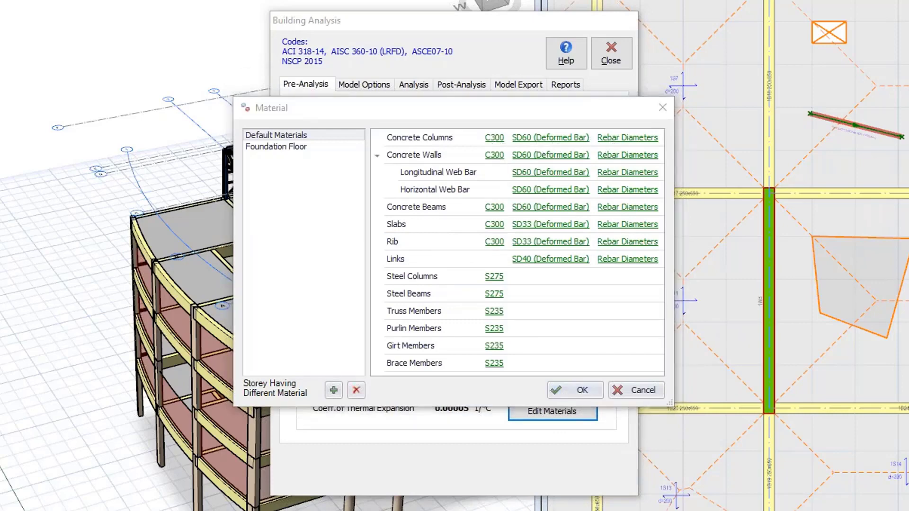
{"action": "left_click", "coordinate": [636, 413]}
{"action": "left_click", "coordinate": [624, 137]}
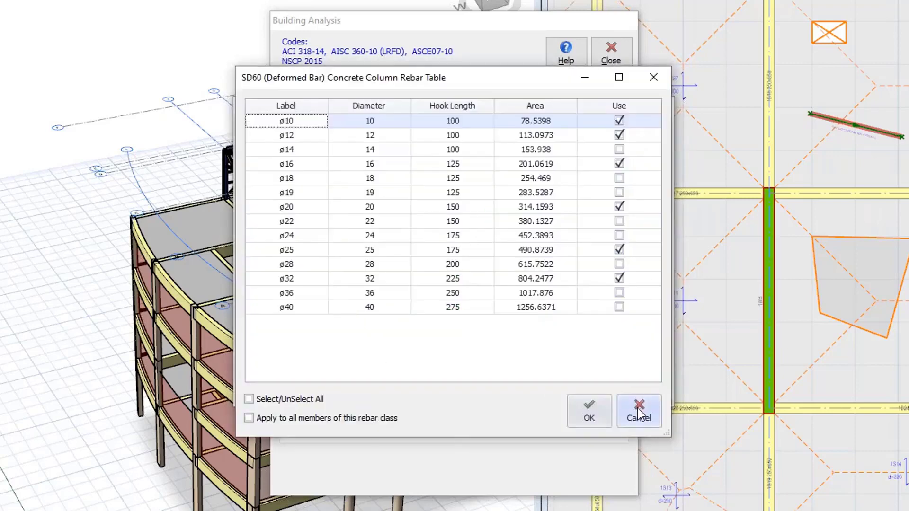
{"action": "left_click", "coordinate": [620, 122]}
{"action": "left_click", "coordinate": [590, 402]}
{"action": "left_click", "coordinate": [574, 391]}
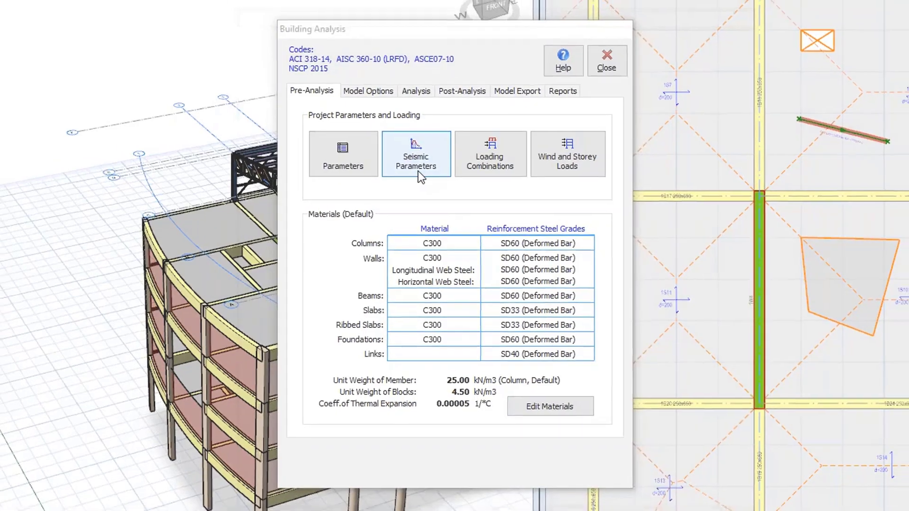
Step: Set the seismic zone to 2 in the NSCP 2015 seismic parameters
{"action": "left_click", "coordinate": [417, 168]}
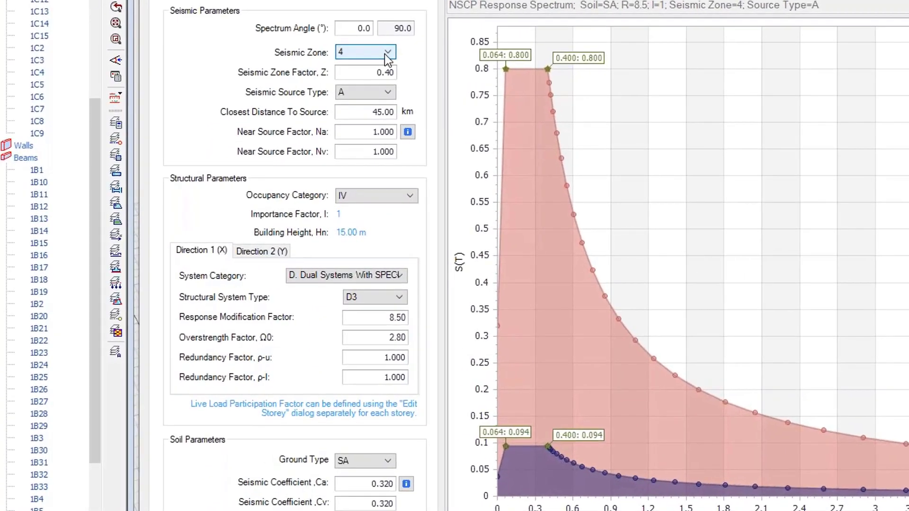
{"action": "left_click", "coordinate": [261, 118]}
{"action": "left_click", "coordinate": [579, 216]}
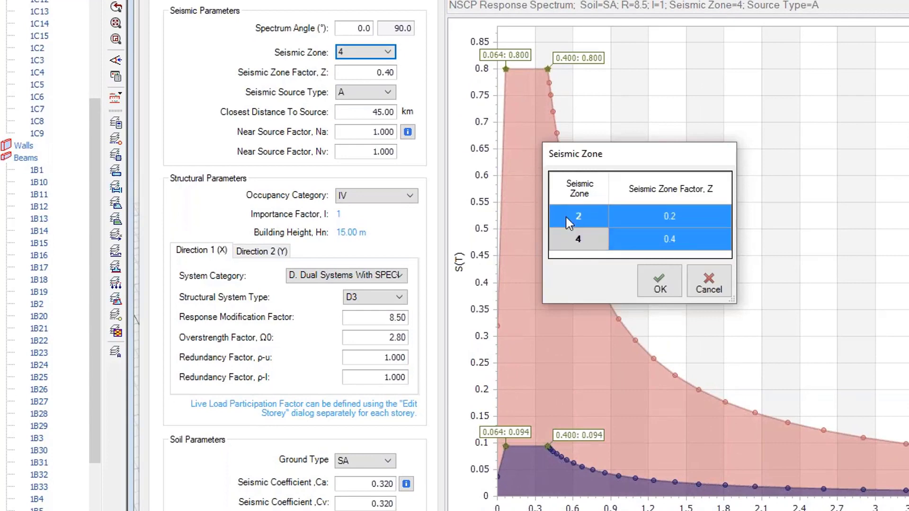
{"action": "left_click", "coordinate": [655, 284]}
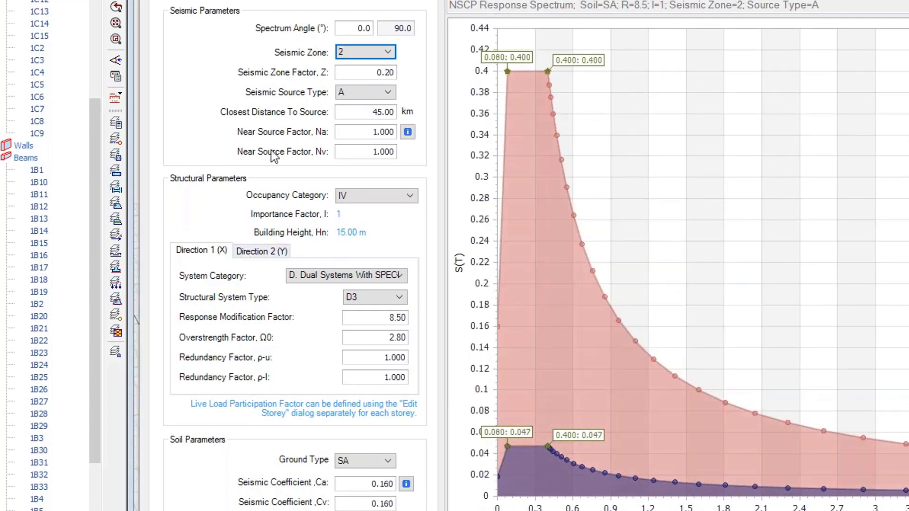
Step: Confirm seismic source type A and occupancy category IV, Standard Occupancy, in the seismic parameters
{"action": "left_click", "coordinate": [351, 92]}
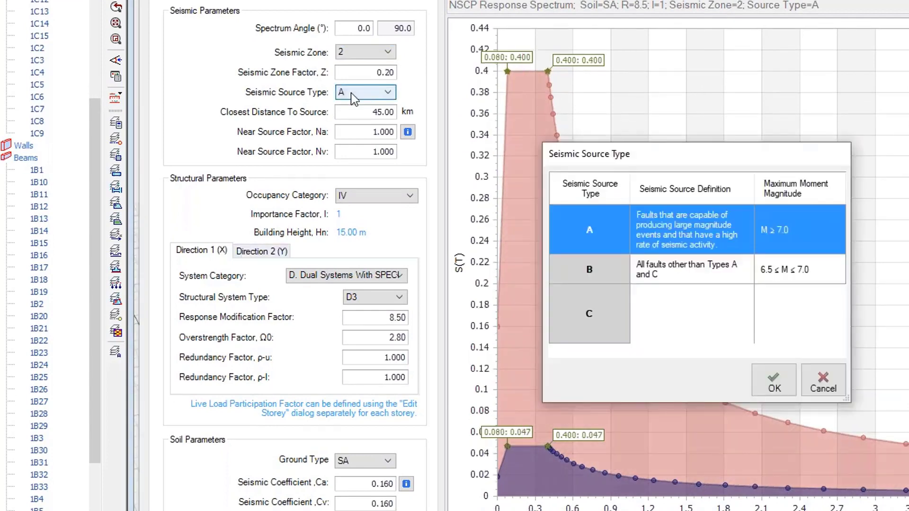
{"action": "left_click", "coordinate": [767, 381]}
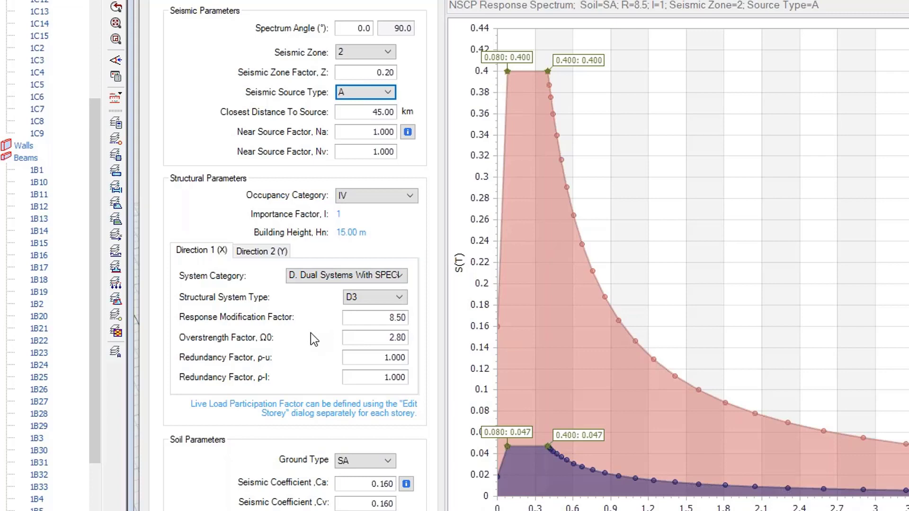
{"action": "left_click", "coordinate": [371, 194]}
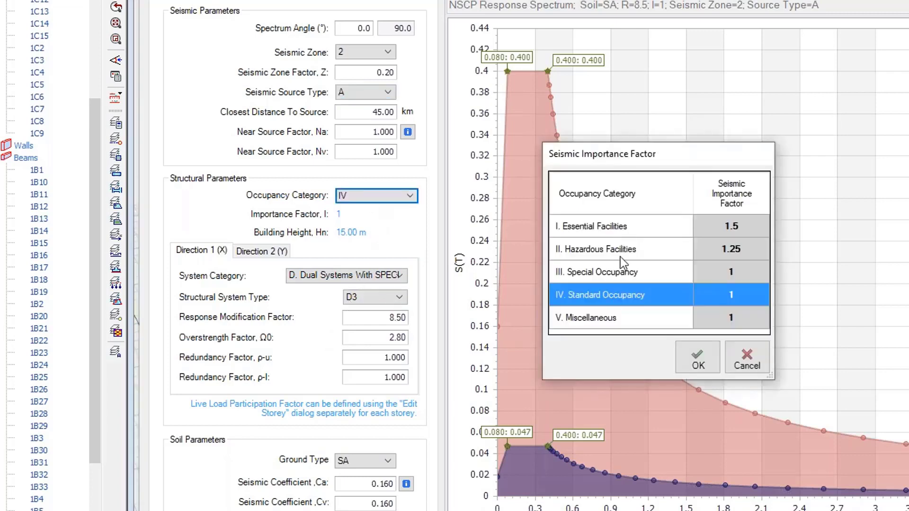
{"action": "left_click", "coordinate": [709, 364]}
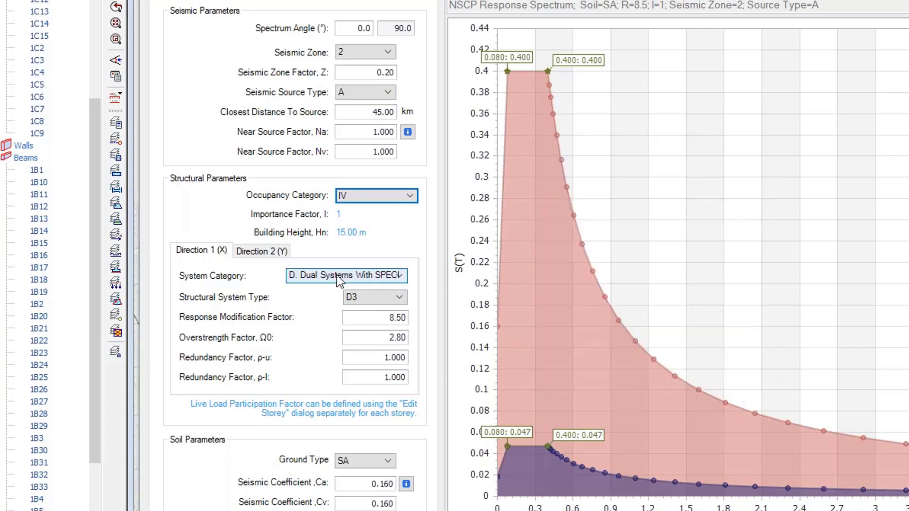
Step: For direction 1 (X), keep system category D and choose structural system type D6, Composite Steel and Concrete Concentrically Braced Frame
{"action": "left_click", "coordinate": [337, 274]}
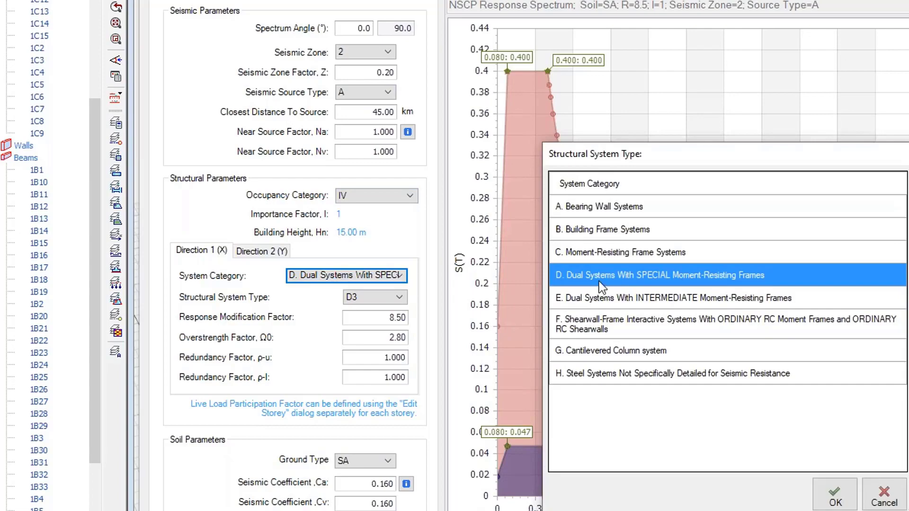
{"action": "left_click", "coordinate": [834, 498]}
{"action": "left_click", "coordinate": [355, 297]}
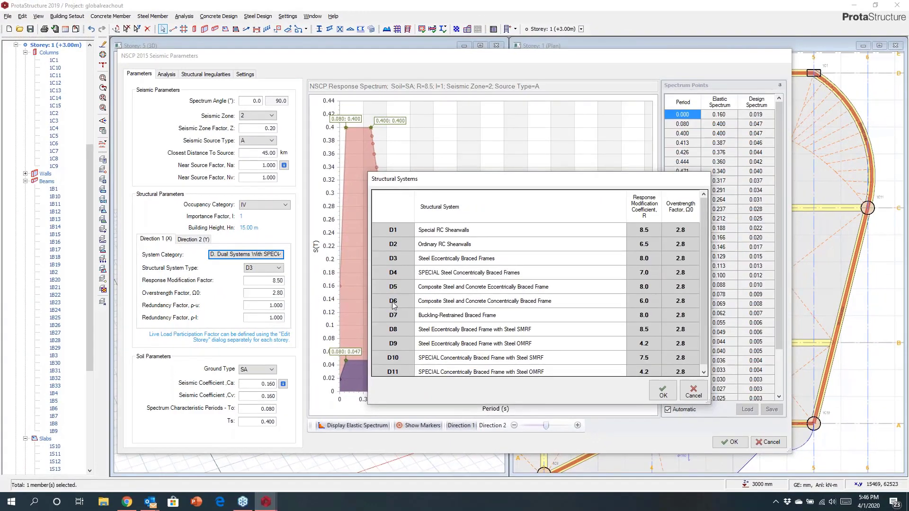
{"action": "left_click", "coordinate": [394, 290]}
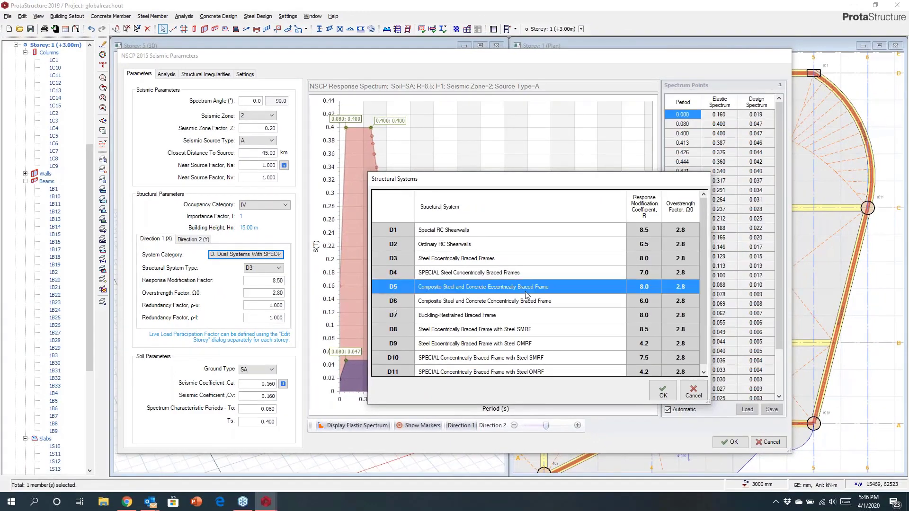
{"action": "left_click", "coordinate": [401, 304]}
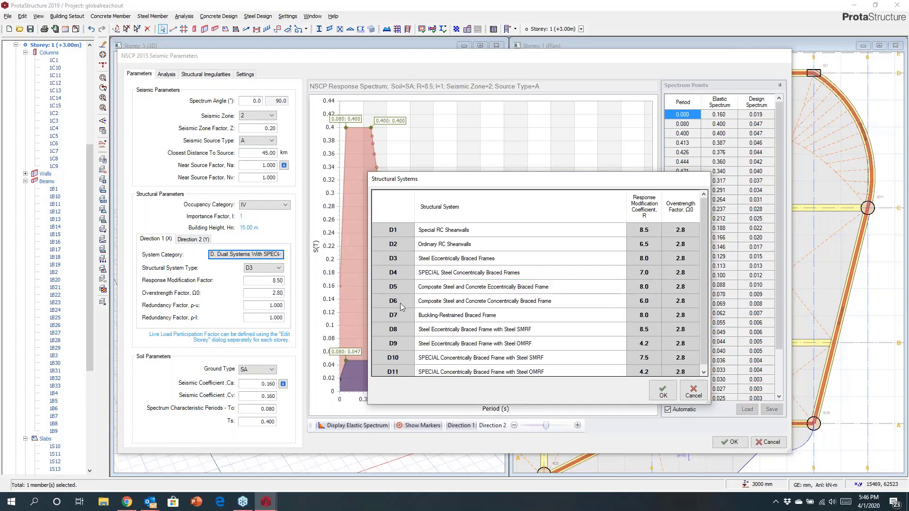
{"action": "left_click", "coordinate": [654, 394]}
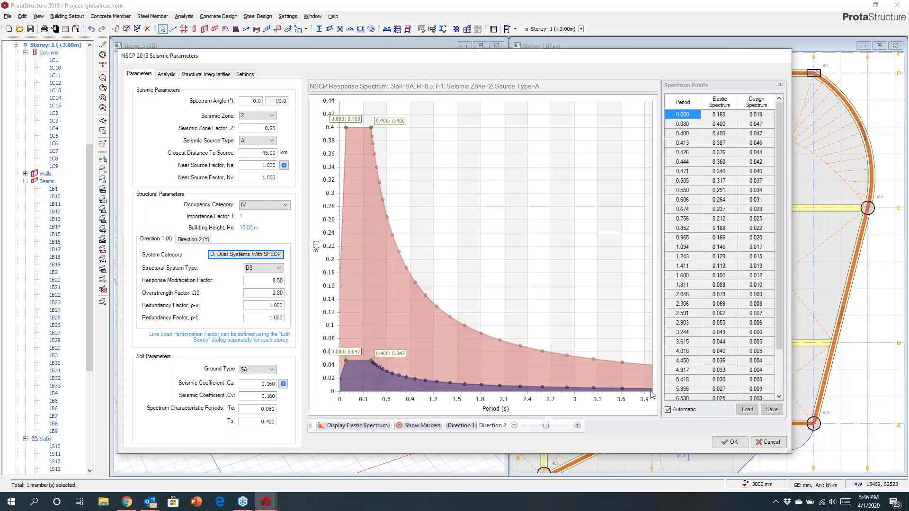
Step: Set the structural system type for direction 2 (Y) to D6 as well
{"action": "left_click", "coordinate": [188, 240]}
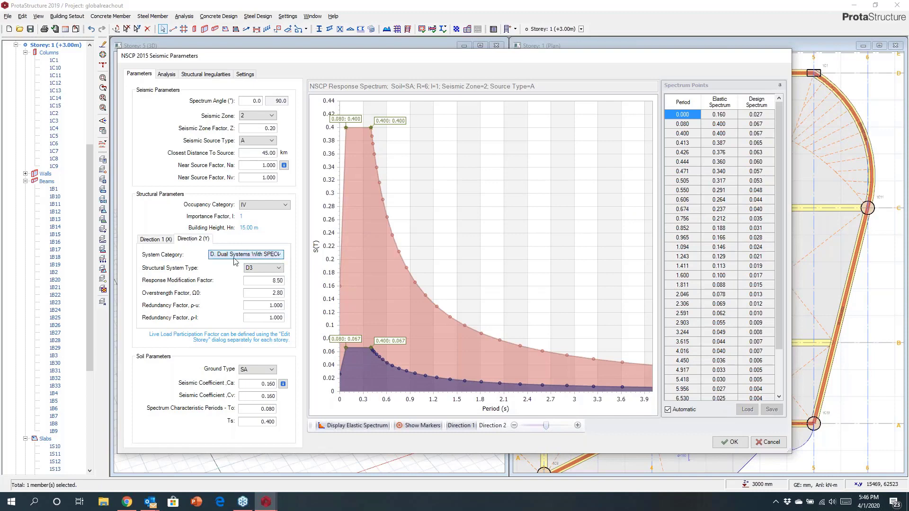
{"action": "left_click", "coordinate": [264, 268]}
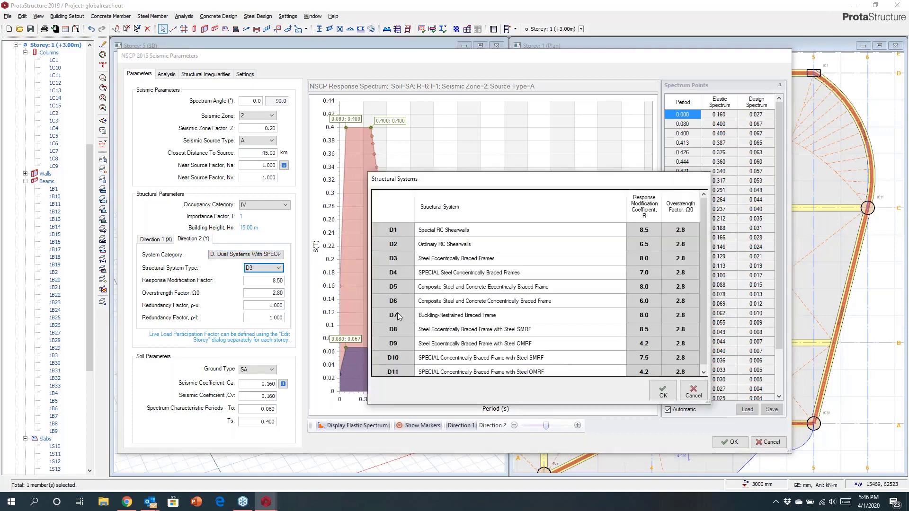
{"action": "left_click", "coordinate": [400, 304]}
{"action": "left_click", "coordinate": [661, 394]}
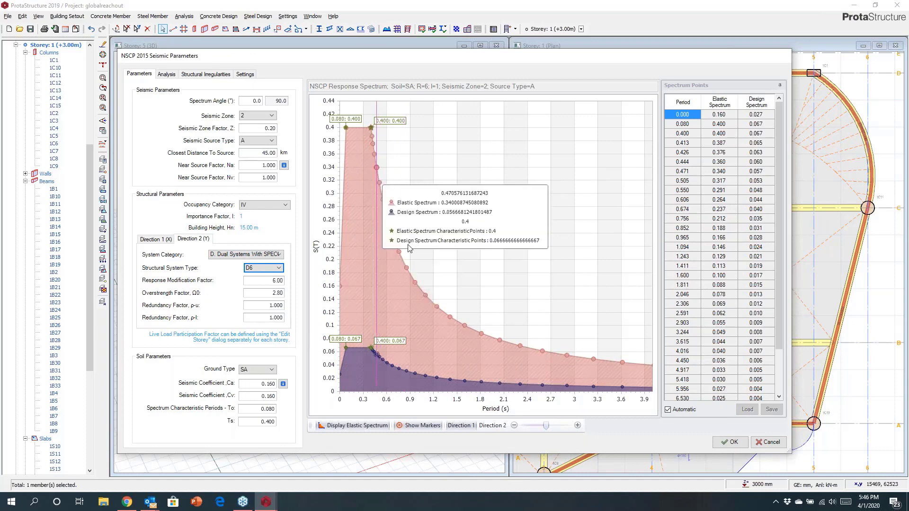
Step: Set the ground type to SC, Very Dense Soil and Soft Rock
{"action": "left_click", "coordinate": [272, 370]}
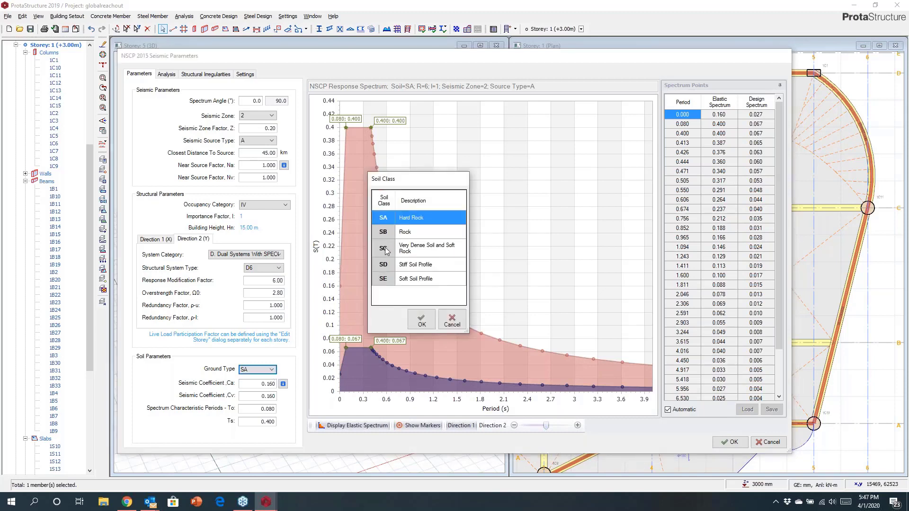
{"action": "left_click", "coordinate": [386, 251]}
{"action": "left_click_drag", "start_coordinate": [432, 182], "coordinate": [266, 161]}
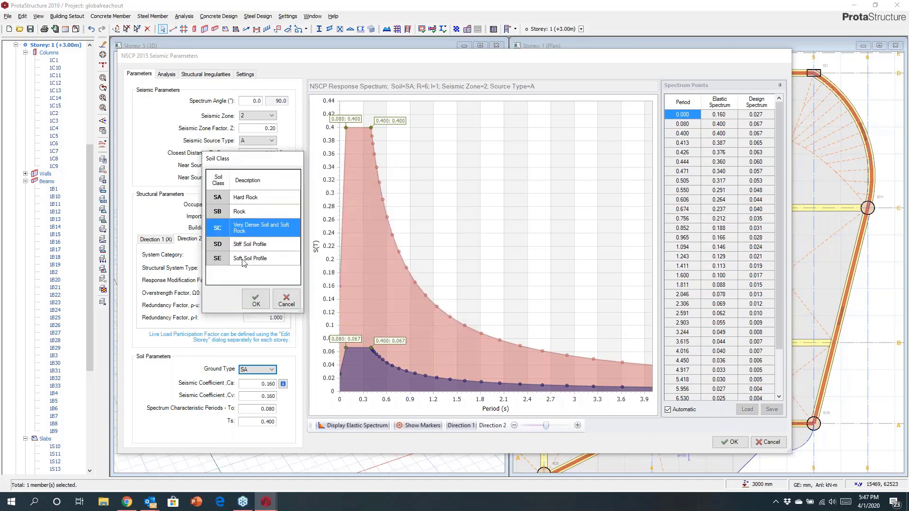
{"action": "left_click", "coordinate": [256, 300]}
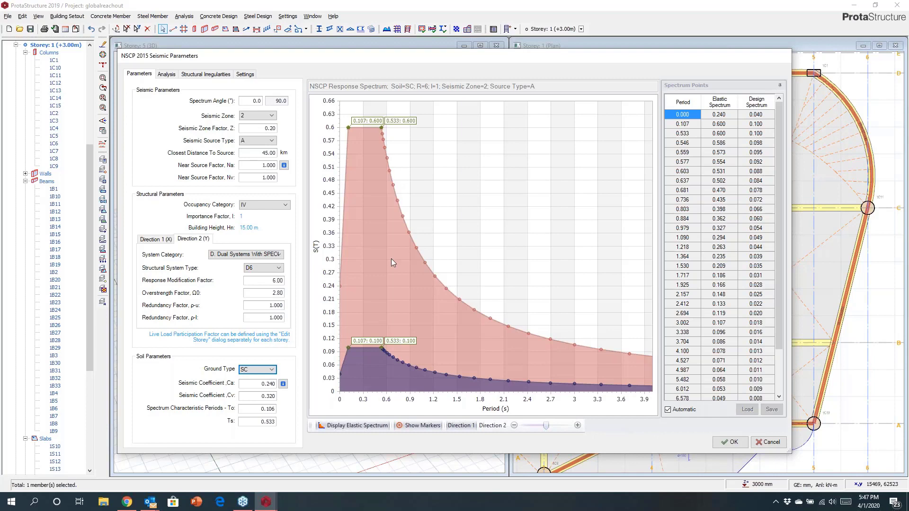
Step: Set the number of vibration modes to consider to 12 in the seismic analysis options
{"action": "left_click", "coordinate": [166, 74]}
{"action": "double_click", "coordinate": [264, 144]}
{"action": "type", "text": "12"}
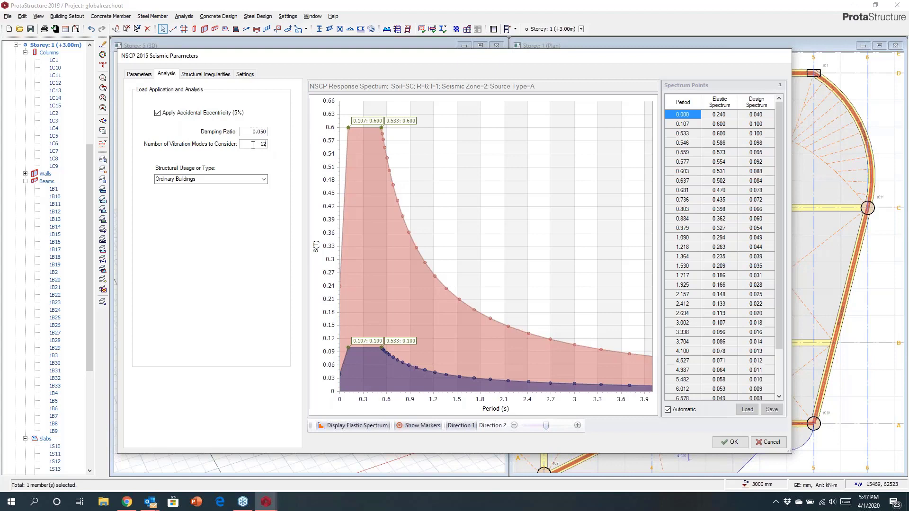
{"action": "double_click", "coordinate": [254, 145]}
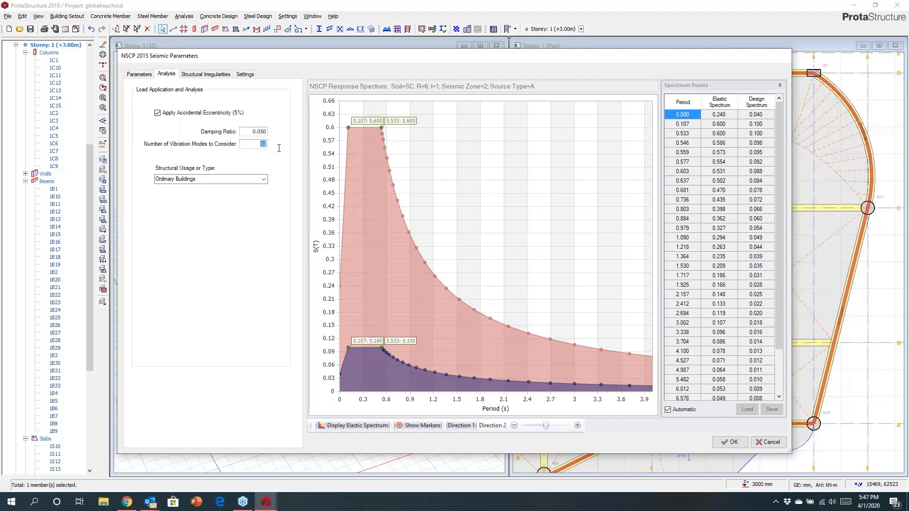
Step: Review the structural irregularities and post-analysis check settings, then accept the seismic parameters
{"action": "left_click", "coordinate": [193, 77]}
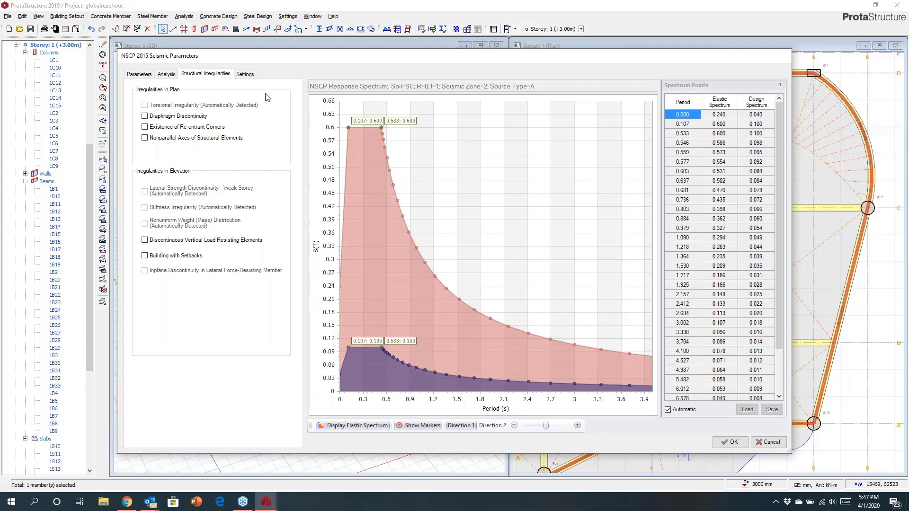
{"action": "left_click", "coordinate": [245, 74]}
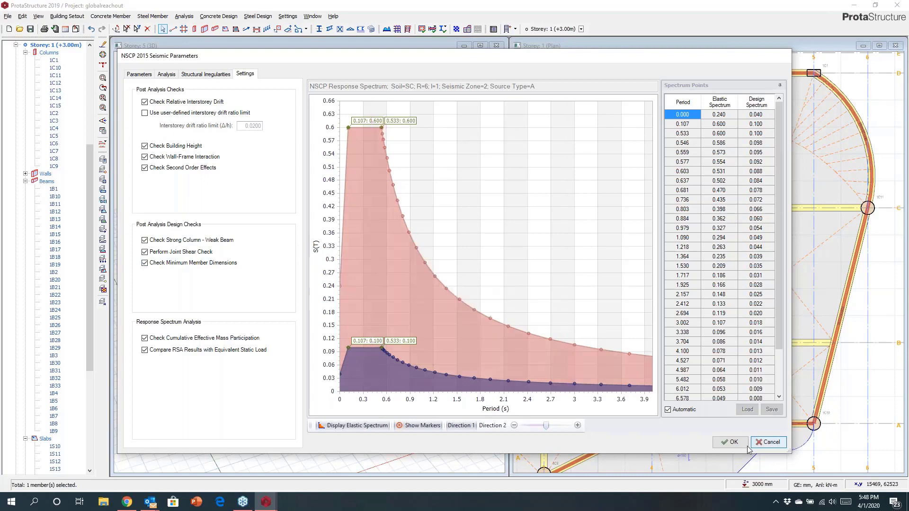
{"action": "left_click", "coordinate": [732, 441]}
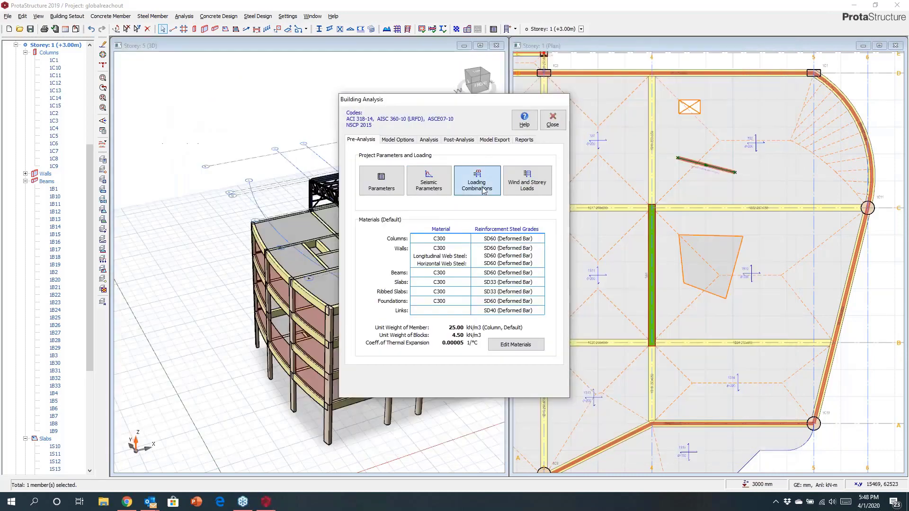
Step: Open the automatic loading editor from the load combinations and include the unfactored D+L combination in the vertical loads
{"action": "left_click", "coordinate": [479, 181]}
{"action": "left_click", "coordinate": [381, 124]}
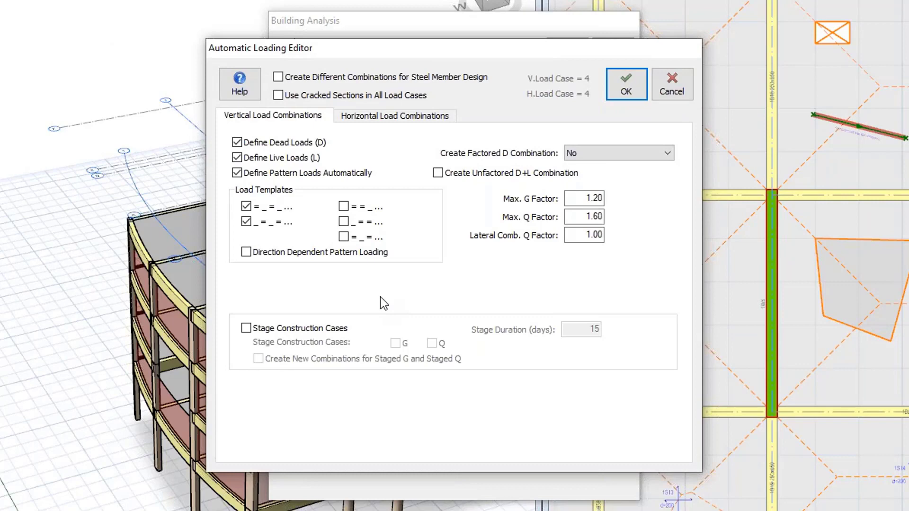
{"action": "left_click", "coordinate": [438, 173]}
Step: In the horizontal load combinations, exclude the vertical earthquake and enable wind loading
{"action": "left_click", "coordinate": [373, 118]}
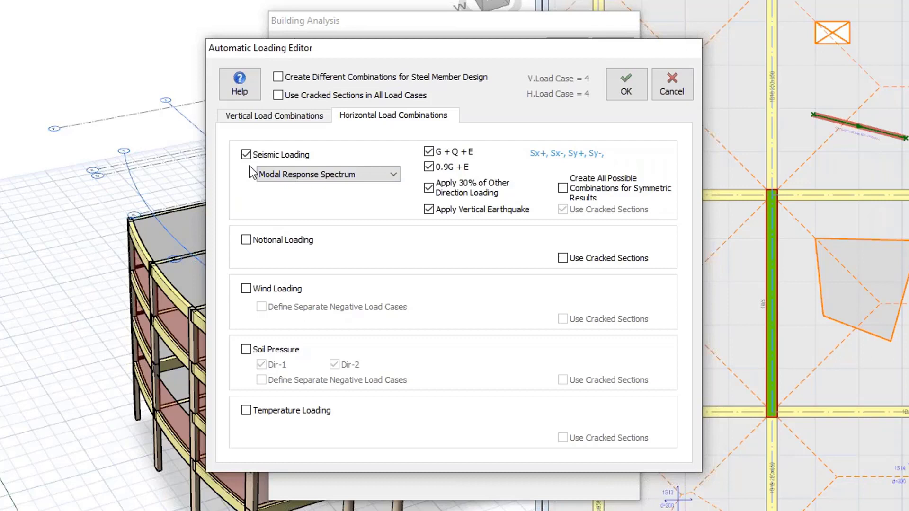
{"action": "left_click", "coordinate": [430, 210]}
{"action": "left_click", "coordinate": [246, 289]}
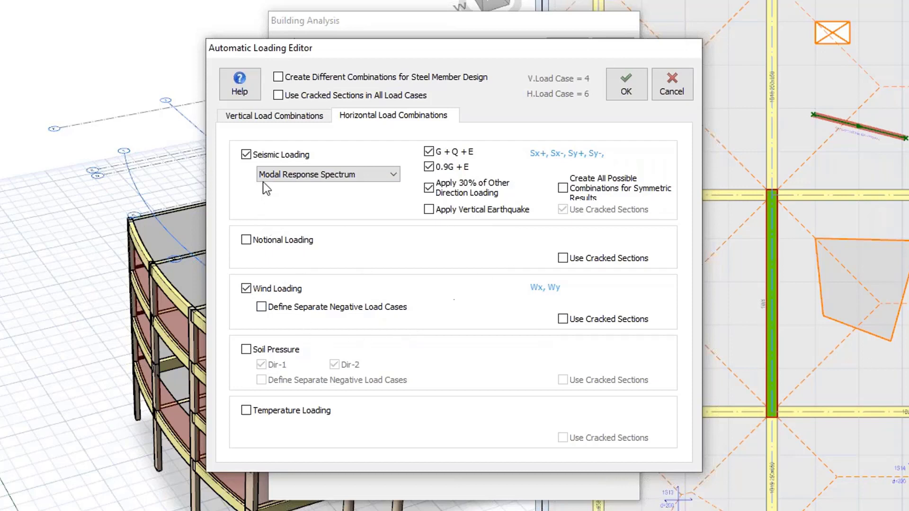
Step: Recheck the vertical and horizontal load settings, generate the load combinations and look through the combination list
{"action": "left_click", "coordinate": [280, 119]}
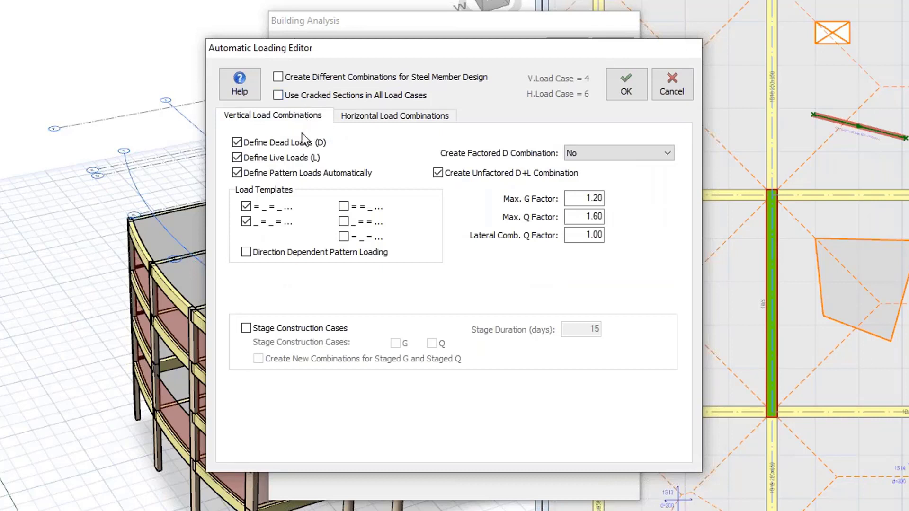
{"action": "left_click", "coordinate": [344, 118]}
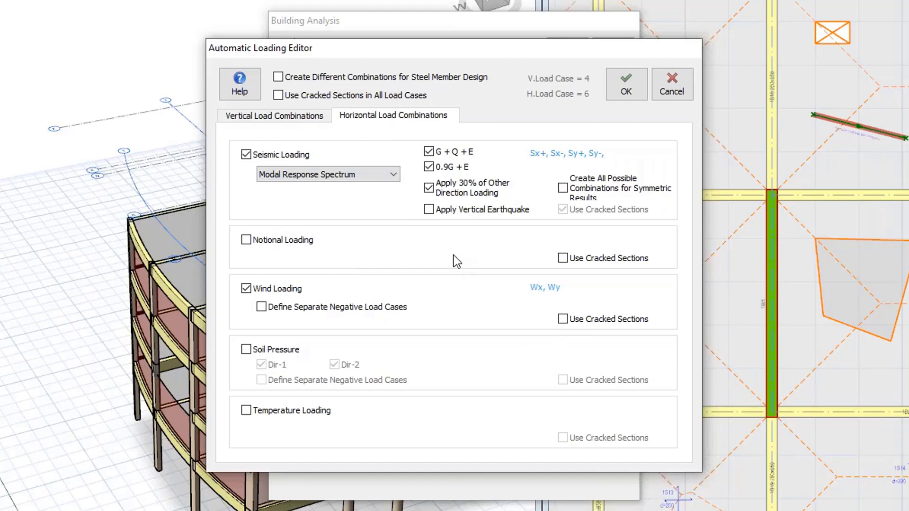
{"action": "left_click", "coordinate": [625, 89]}
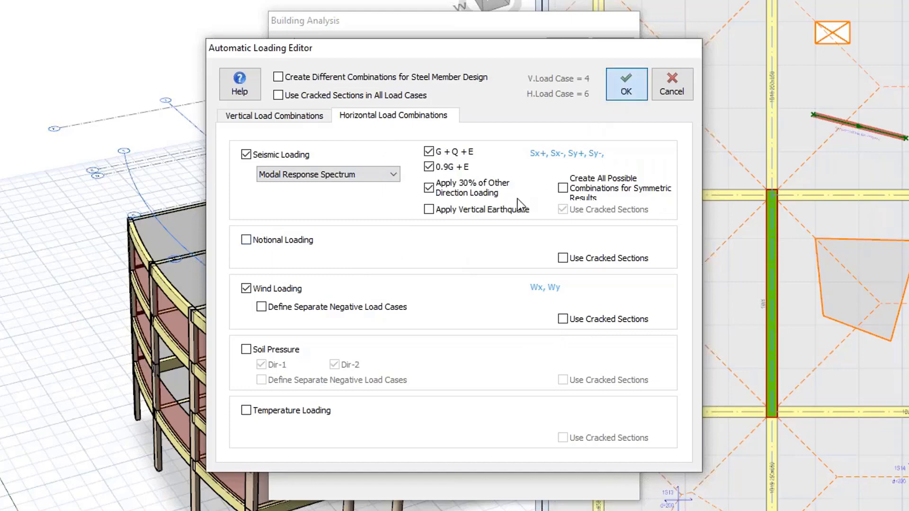
{"action": "scroll", "coordinate": [446, 315], "scroll_direction": "down", "scroll_amount": 5}
{"action": "scroll", "coordinate": [445, 315], "scroll_direction": "down", "scroll_amount": 2}
{"action": "scroll", "coordinate": [445, 315], "scroll_direction": "up", "scroll_amount": 3}
{"action": "scroll", "coordinate": [445, 315], "scroll_direction": "up", "scroll_amount": 3}
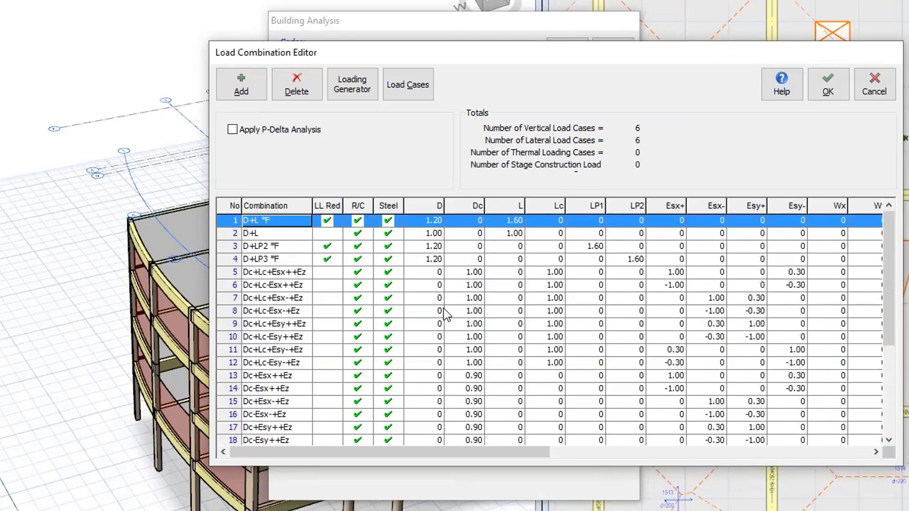
Step: Accept the load combinations, close the building analysis settings and save the project
{"action": "left_click", "coordinate": [842, 72]}
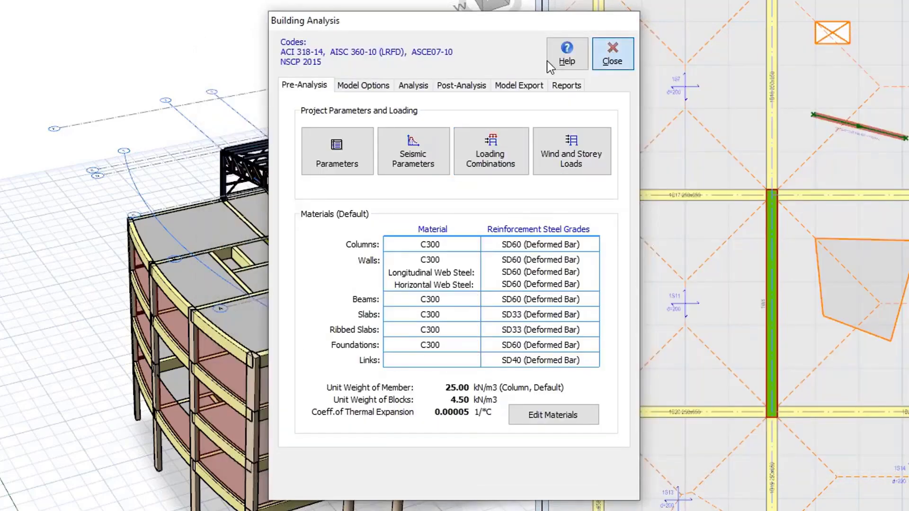
{"action": "left_click", "coordinate": [613, 54]}
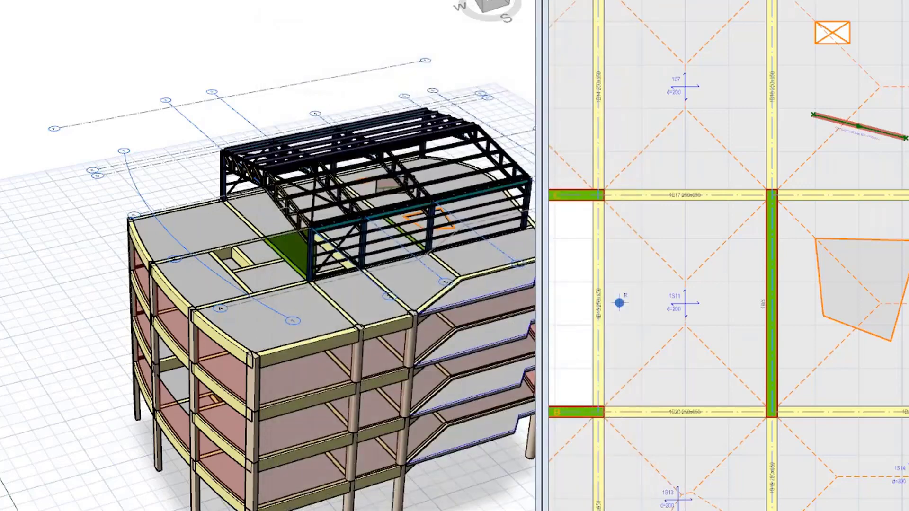
{"action": "key", "text": "ctrl+s"}
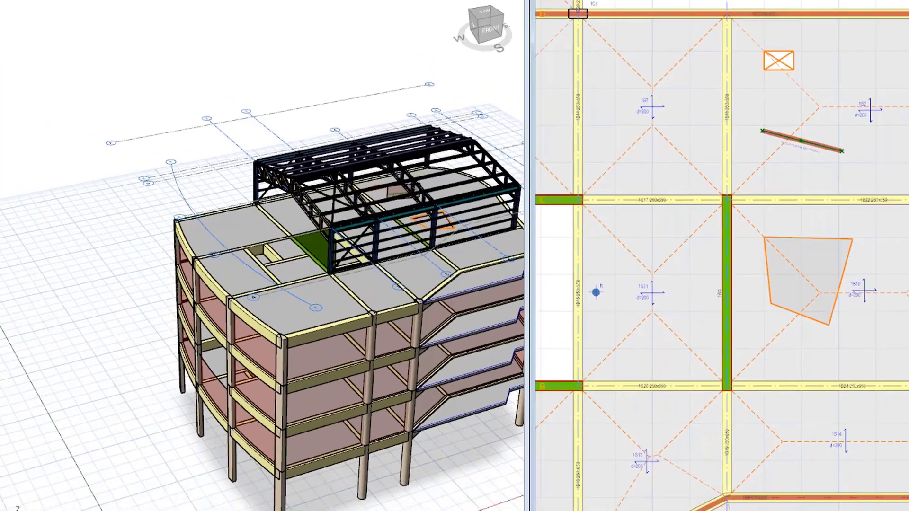
Step: Open the wind load calculator from the wind and storey loads and choose ASCE7 (2010) as the wind code
{"action": "left_click", "coordinate": [184, 17]}
{"action": "left_click", "coordinate": [190, 36]}
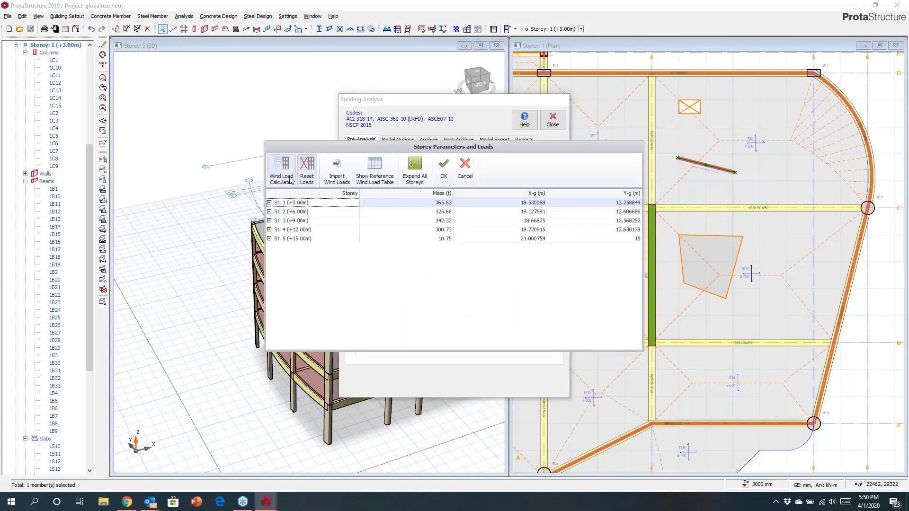
{"action": "left_click", "coordinate": [288, 173]}
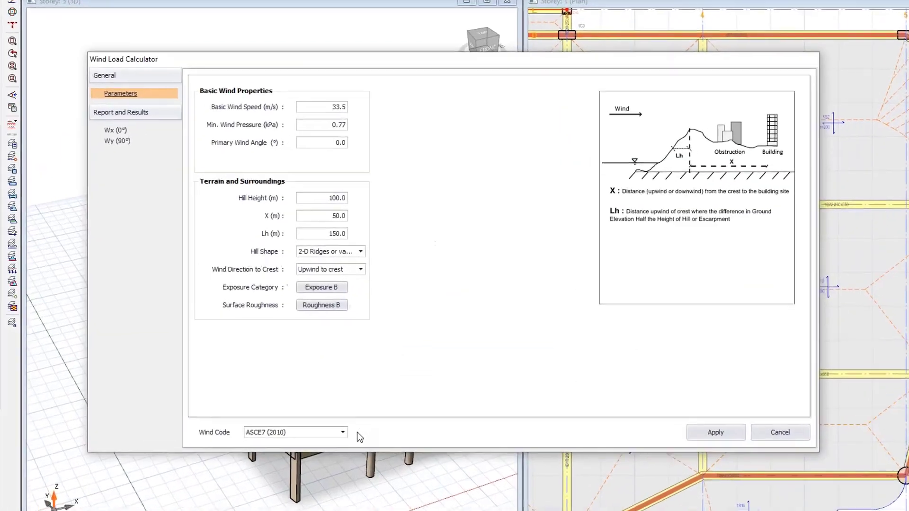
{"action": "left_click", "coordinate": [365, 389]}
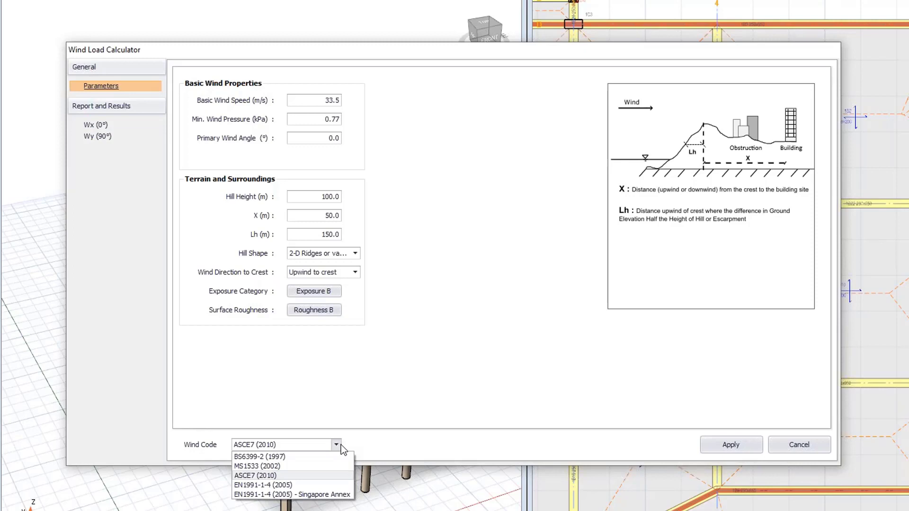
{"action": "left_click", "coordinate": [302, 474]}
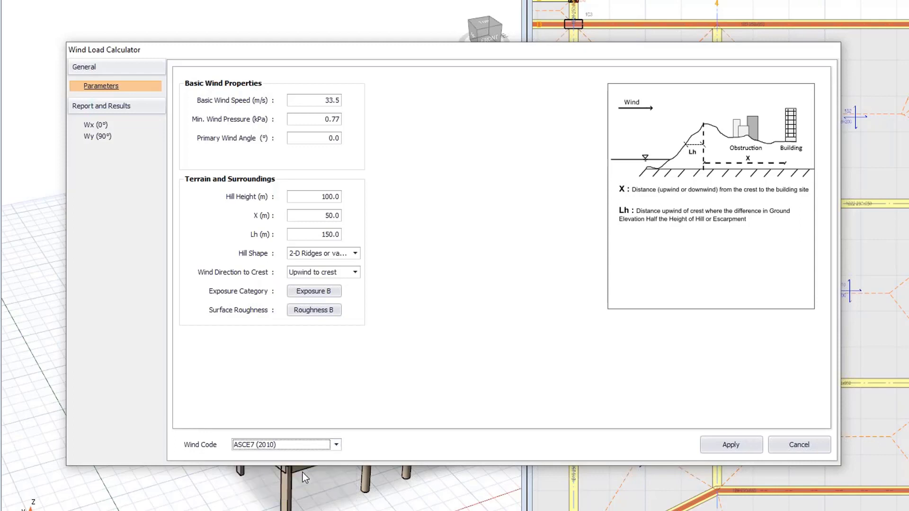
{"action": "left_click_drag", "start_coordinate": [298, 100], "coordinate": [353, 105]}
Step: Review the Wx (0°) storey wind loads, apply the calculated wind loads and accept the storey parameters
{"action": "left_click", "coordinate": [113, 125]}
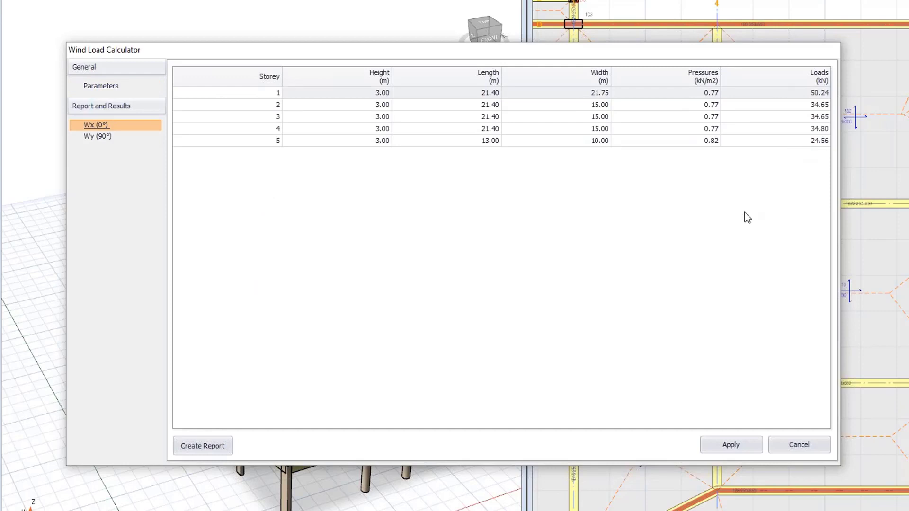
{"action": "left_click", "coordinate": [731, 446]}
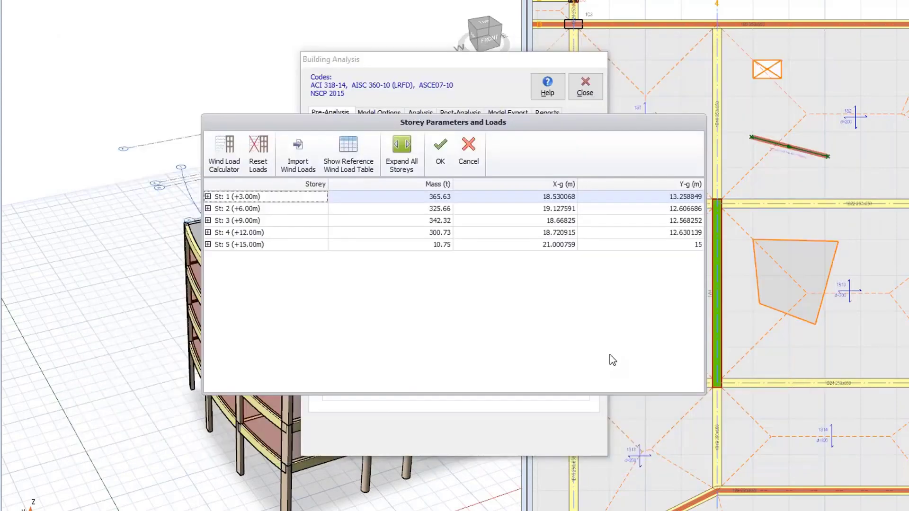
{"action": "left_click", "coordinate": [440, 151]}
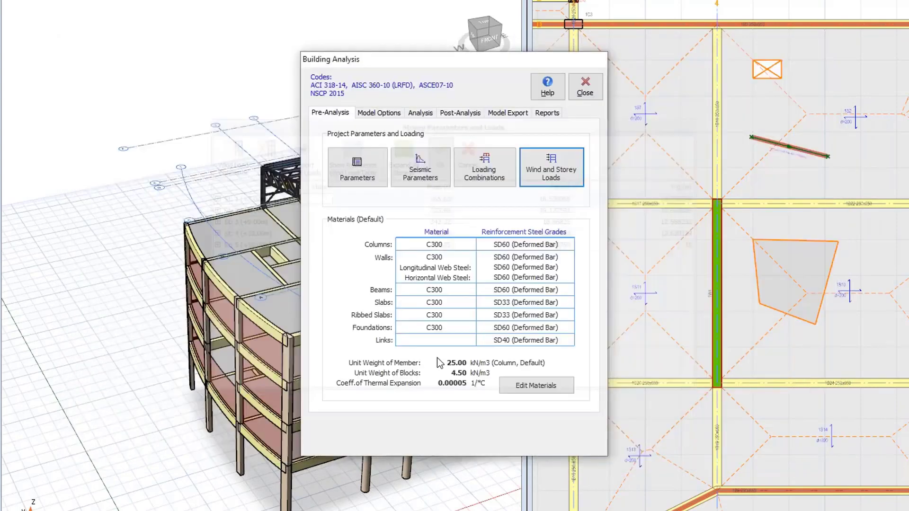
Step: Review the material and section effective stiffness factors in the model options and accept them
{"action": "left_click", "coordinate": [384, 115]}
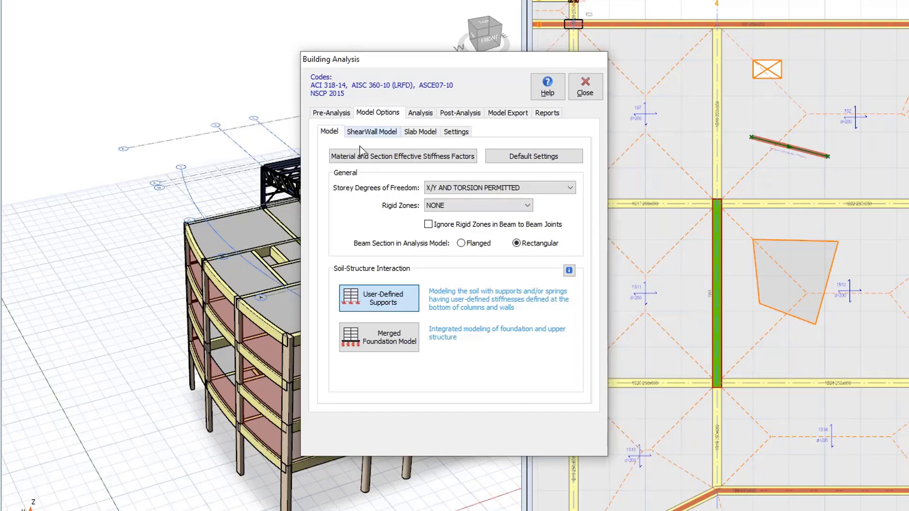
{"action": "left_click", "coordinate": [351, 160]}
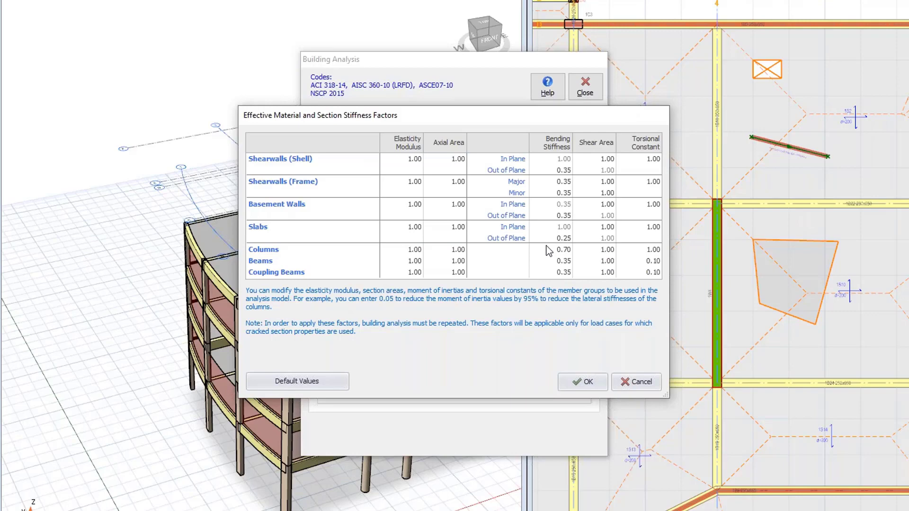
{"action": "left_click", "coordinate": [578, 386]}
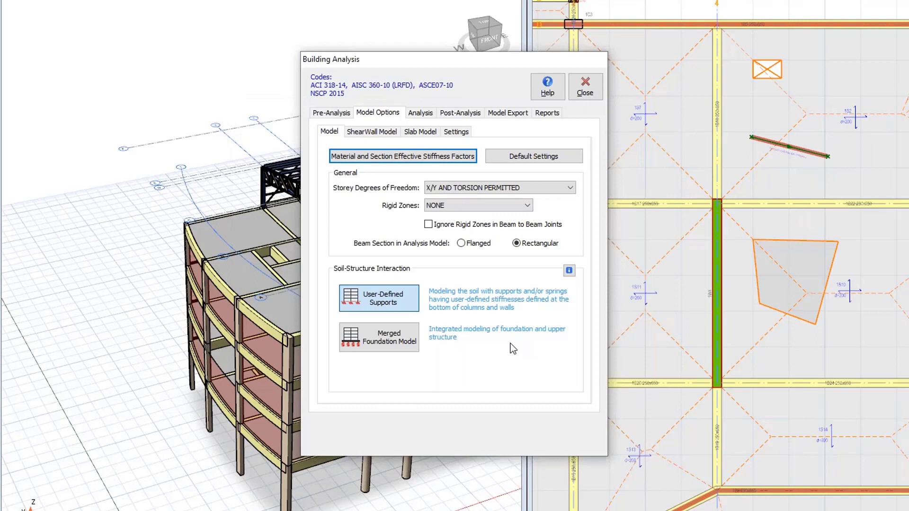
Step: Set the rigid zones to Reduced by 25% and ignore rigid zones in beam to beam joints
{"action": "left_click", "coordinate": [451, 205]}
{"action": "left_click", "coordinate": [450, 225]}
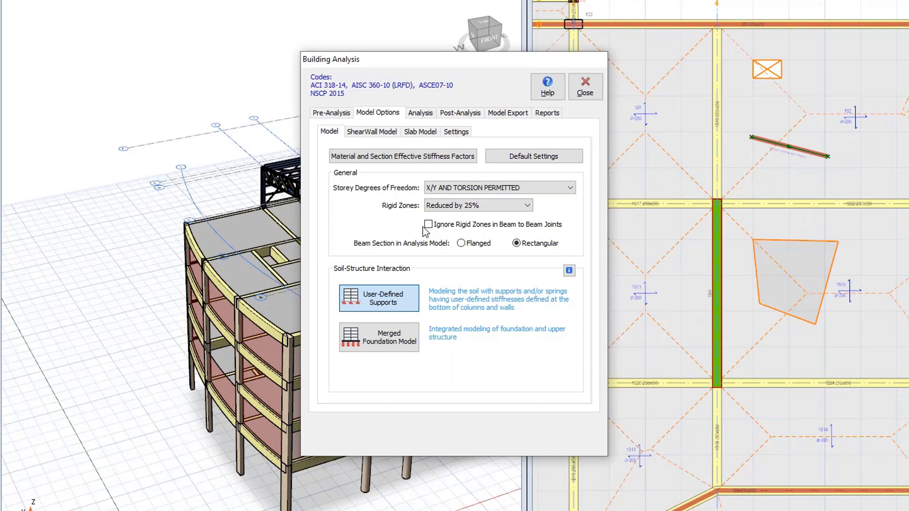
{"action": "left_click", "coordinate": [428, 224]}
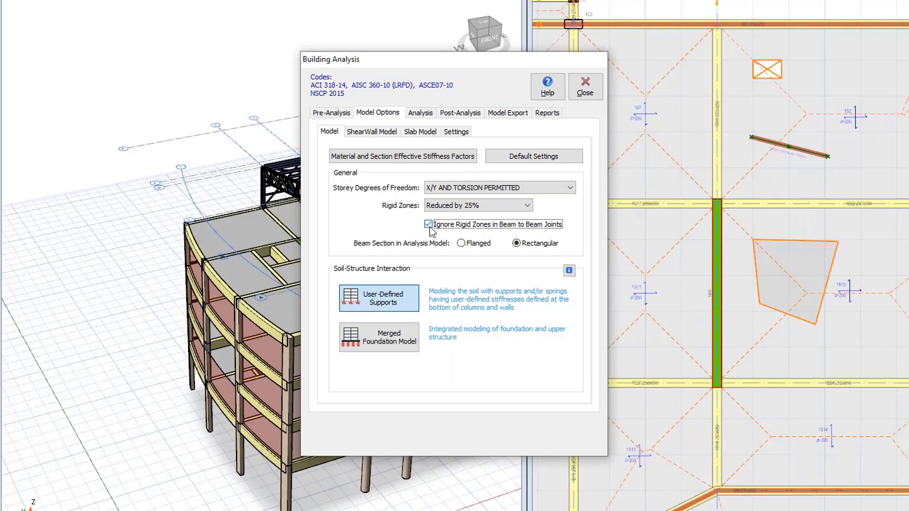
Step: Model the shear walls as finite element shells with a shell width and height of 1000 mm
{"action": "left_click", "coordinate": [359, 134]}
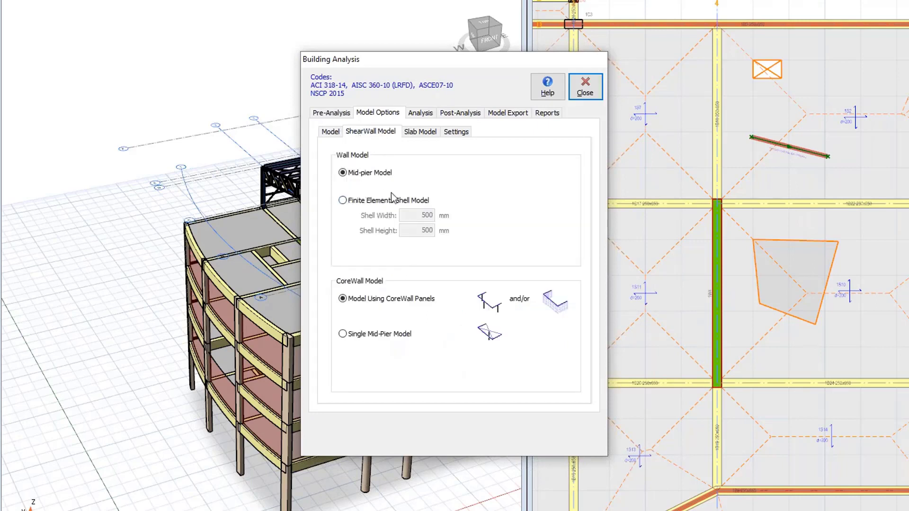
{"action": "left_click", "coordinate": [350, 204]}
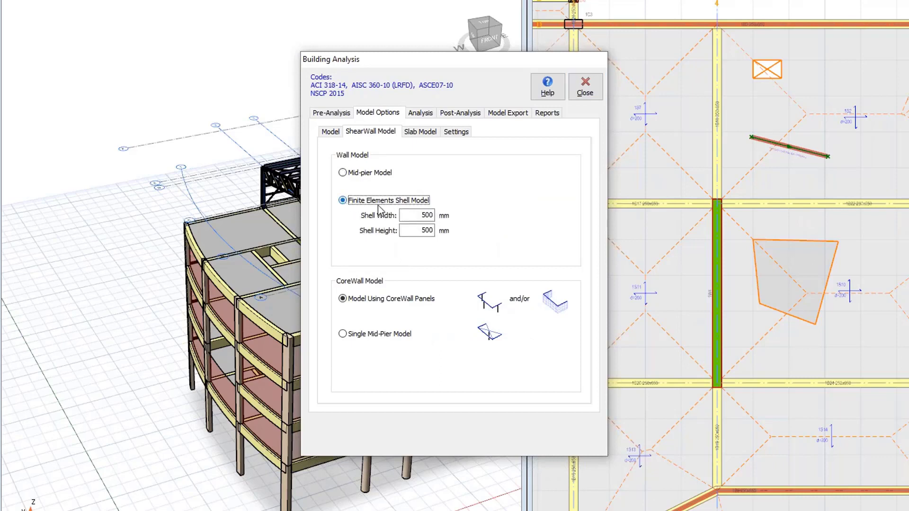
{"action": "key", "text": "Tab"}
{"action": "type", "text": "1000"}
{"action": "key", "text": "Tab"}
{"action": "type", "text": "1000"}
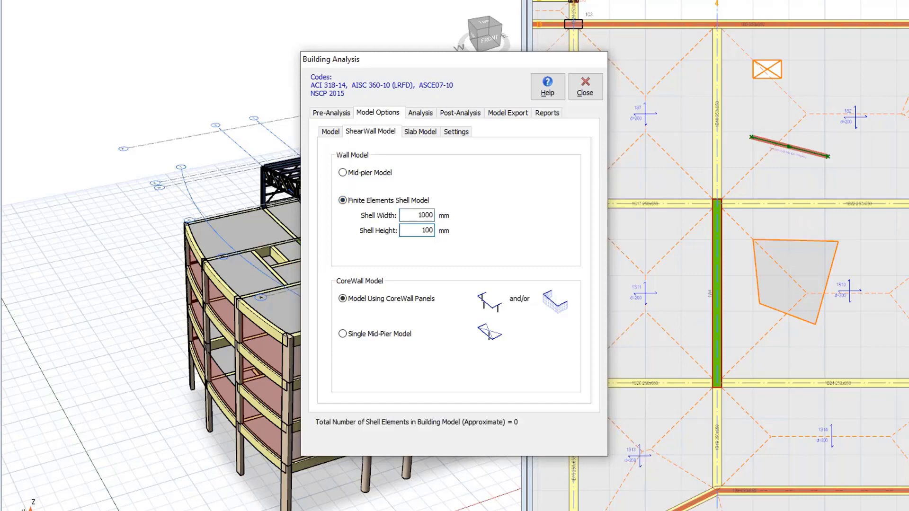
Step: In the slab model's finite element mesh settings, mark storey 1 (+3.00m) as the storey to mesh
{"action": "left_click", "coordinate": [420, 133]}
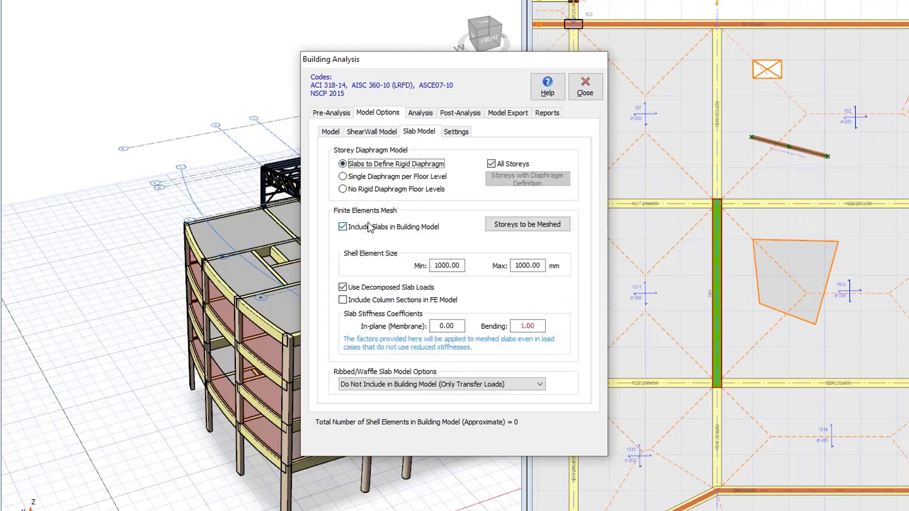
{"action": "left_click", "coordinate": [518, 229]}
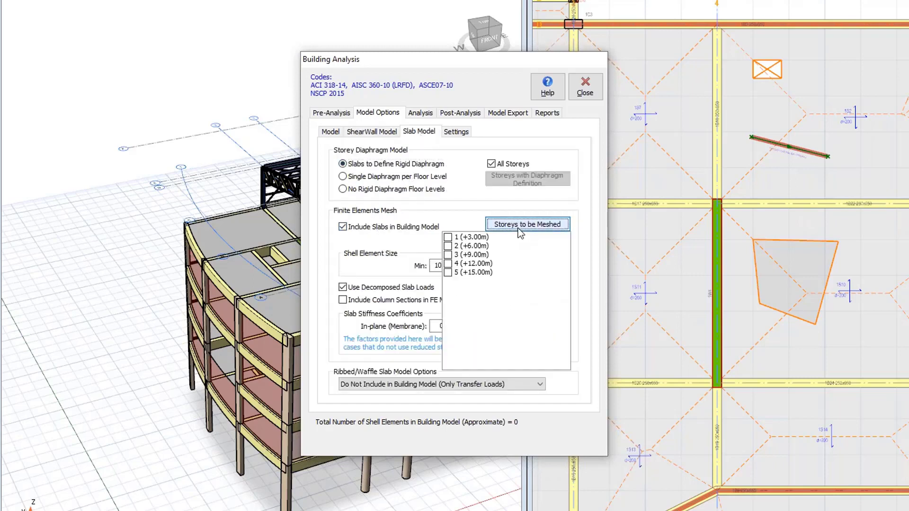
{"action": "left_click", "coordinate": [448, 238]}
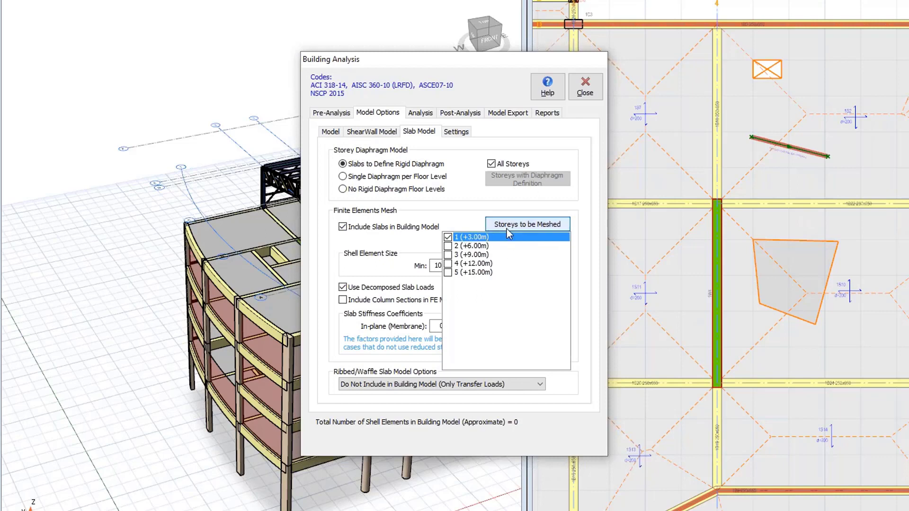
{"action": "left_click", "coordinate": [510, 221]}
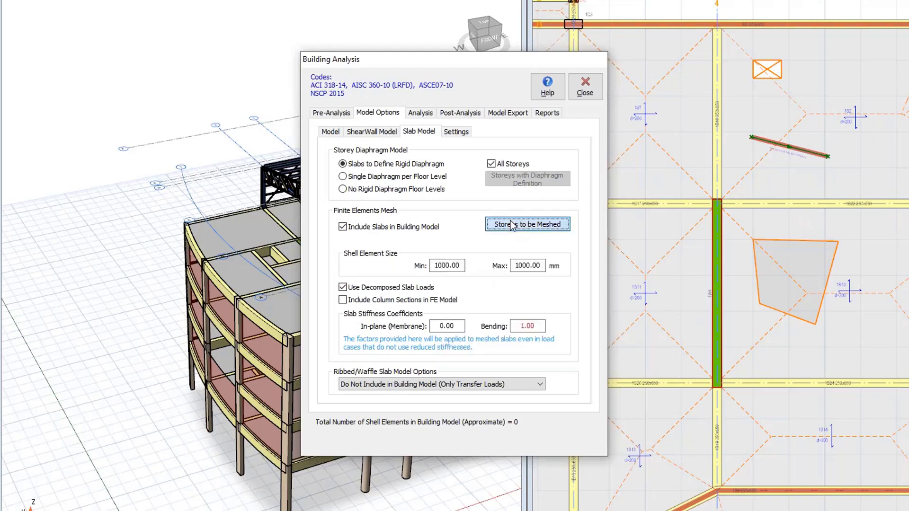
Step: Limit the rigid diaphragm definition to selected storeys and exclude storey 1 (+3.00m) from it
{"action": "left_click", "coordinate": [494, 164]}
{"action": "left_click", "coordinate": [502, 179]}
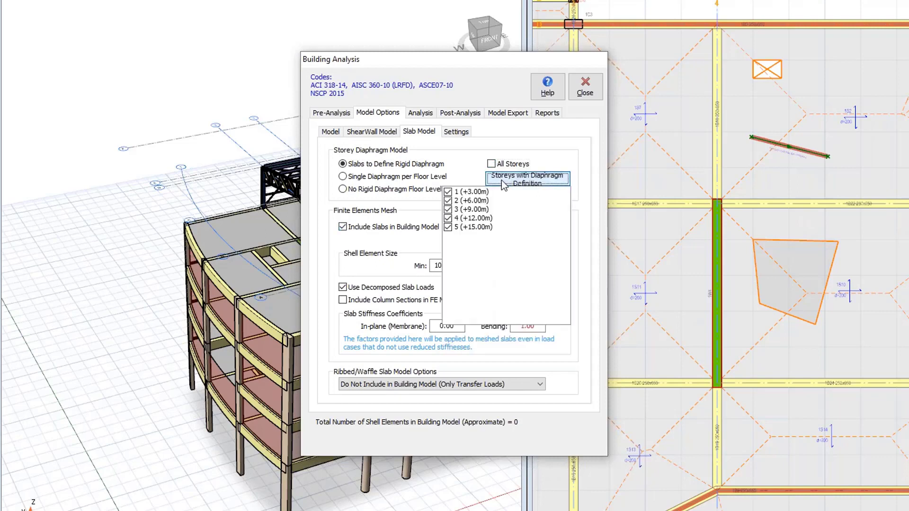
{"action": "left_click", "coordinate": [448, 191]}
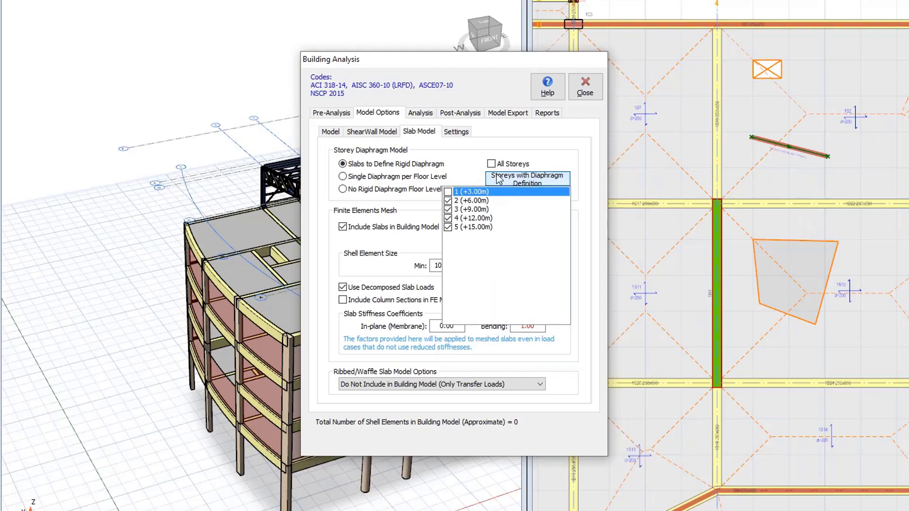
{"action": "left_click", "coordinate": [540, 180]}
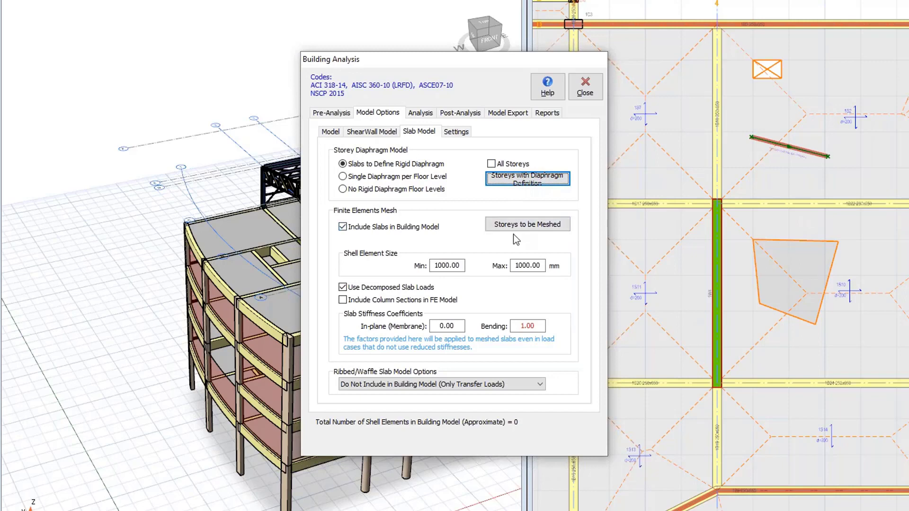
Step: Set the slab in-plane (membrane) stiffness coefficient to 0.01
{"action": "left_click_drag", "start_coordinate": [452, 326], "coordinate": [414, 322]}
{"action": "type", "text": ".01"}
{"action": "key", "text": "Tab"}
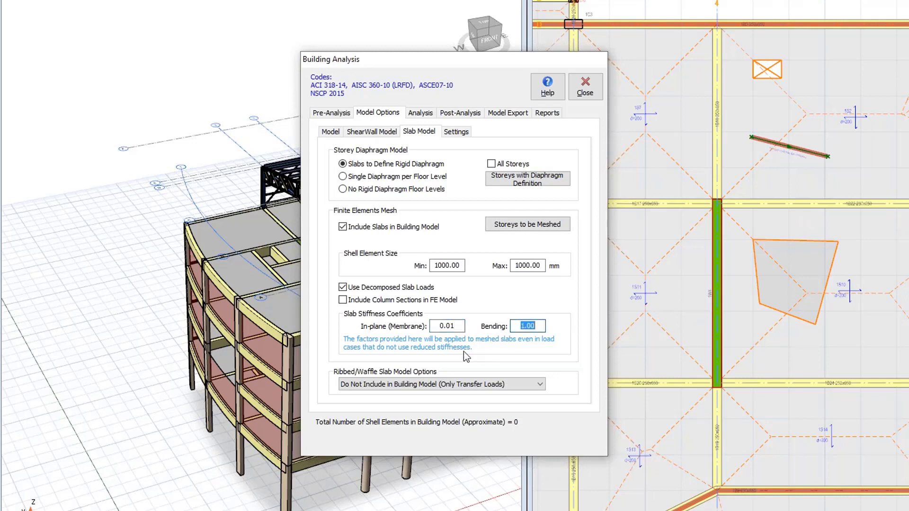
Step: Include column/wall and beam reinforcement design with bar re-selection for both, then start the building analysis
{"action": "left_click", "coordinate": [419, 113]}
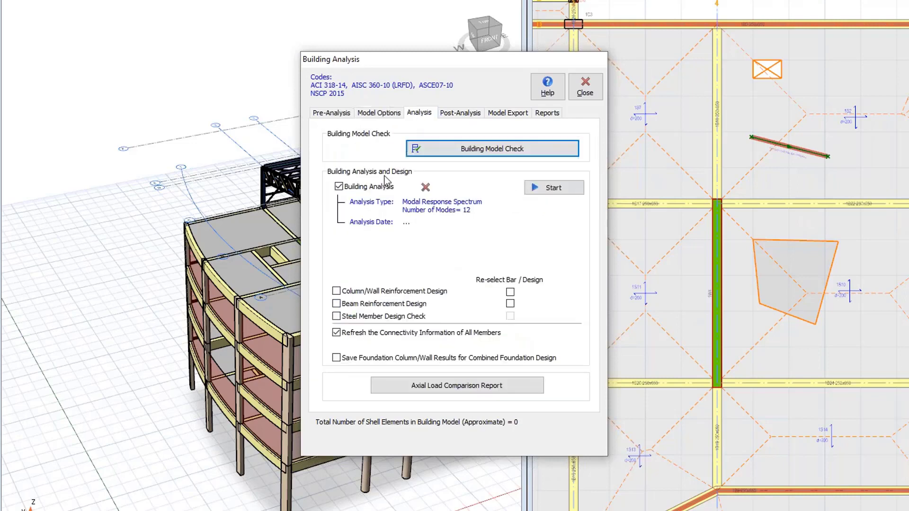
{"action": "left_click", "coordinate": [336, 291]}
{"action": "left_click", "coordinate": [337, 303]}
{"action": "left_click", "coordinate": [510, 293]}
{"action": "left_click", "coordinate": [552, 188]}
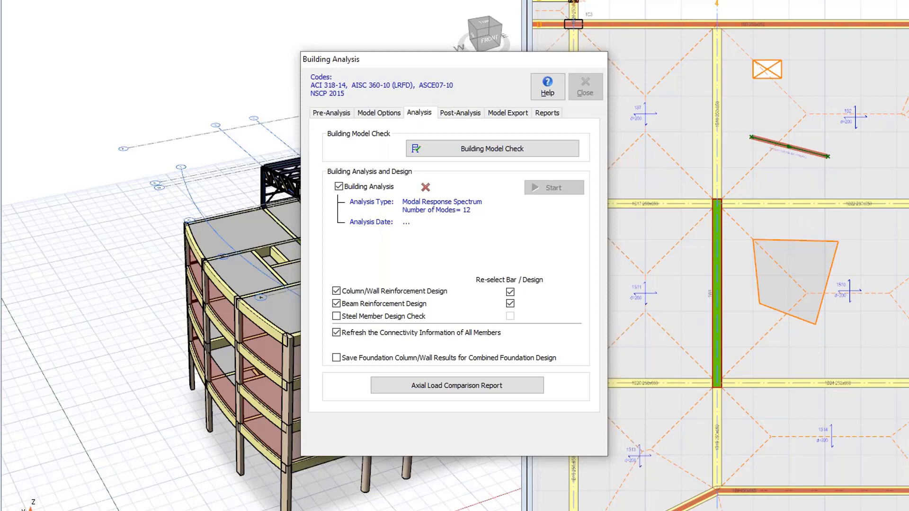
Step: Read through the analysis summary report to the end and dismiss it
{"action": "left_click", "coordinate": [472, 155]}
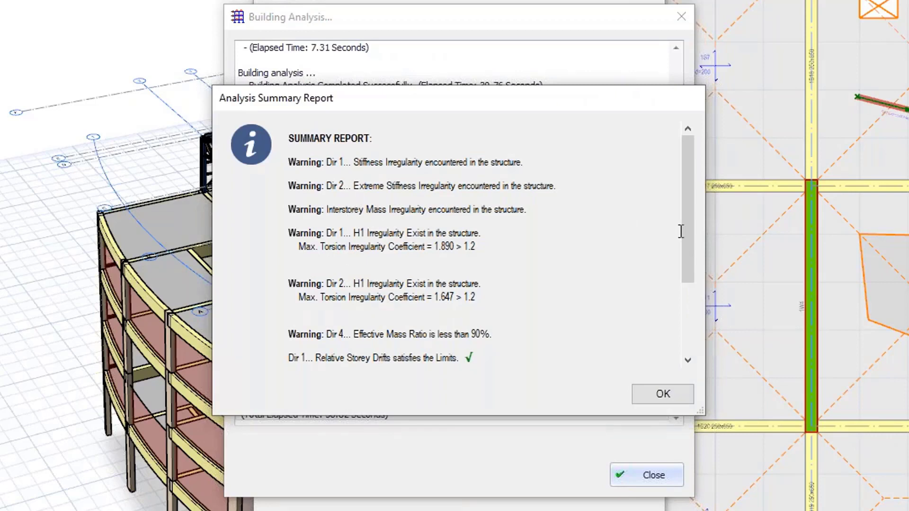
{"action": "left_click_drag", "start_coordinate": [690, 232], "coordinate": [687, 301]}
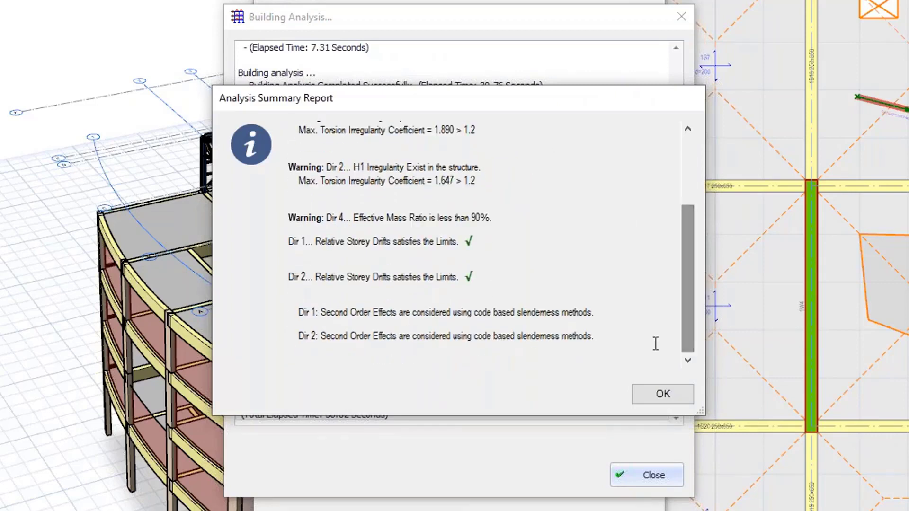
{"action": "left_click", "coordinate": [654, 407]}
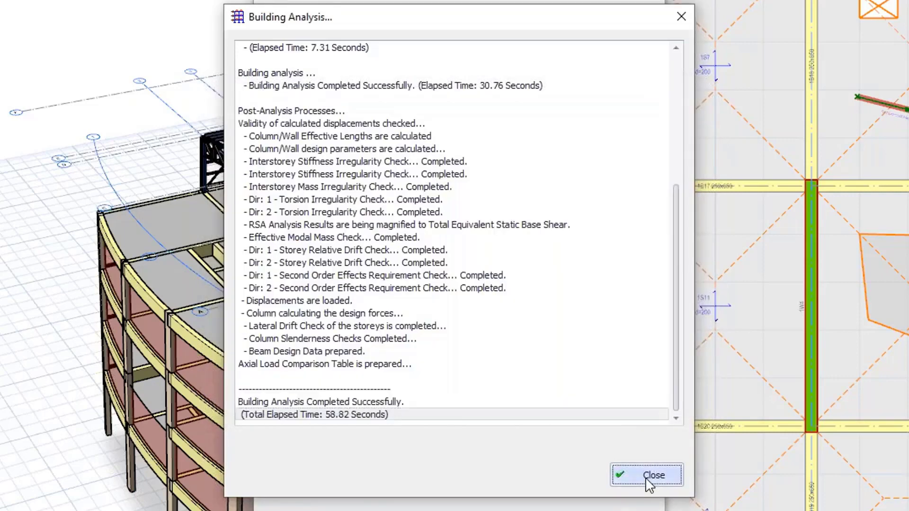
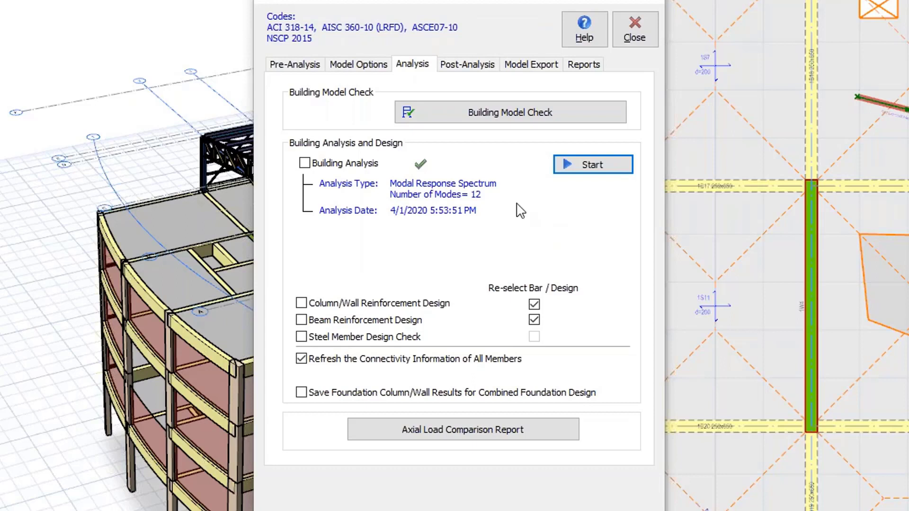
Step: Open the model and analysis results display in the New Post Processor (2020 Beta) and maximize the analytical model window
{"action": "left_click", "coordinate": [471, 67]}
{"action": "left_click", "coordinate": [443, 114]}
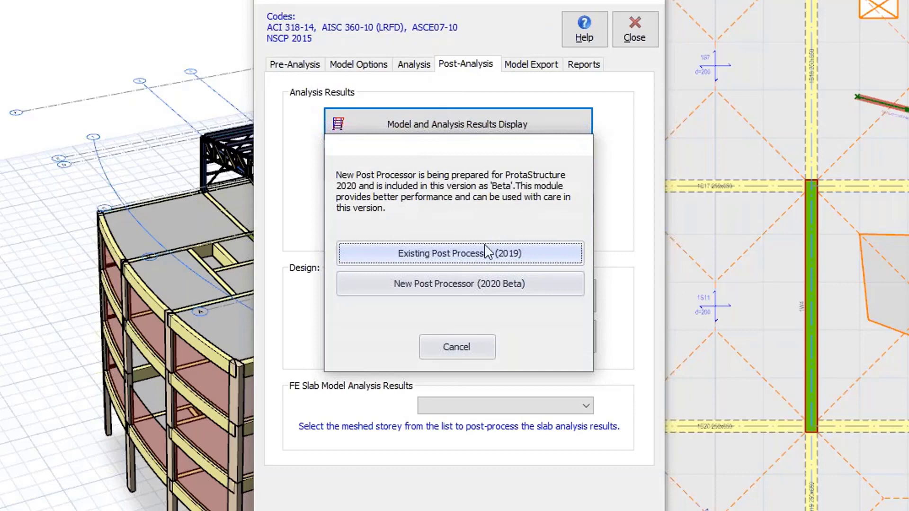
{"action": "left_click", "coordinate": [453, 284]}
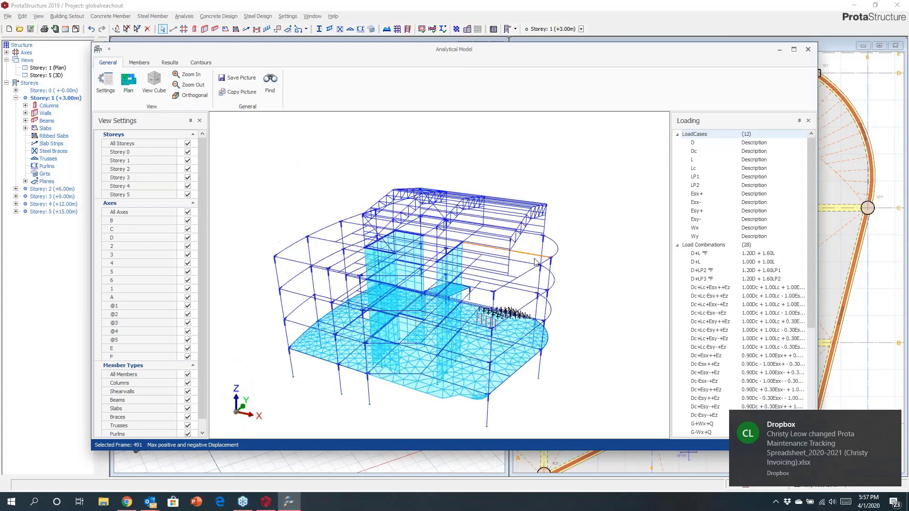
{"action": "left_click", "coordinate": [794, 50]}
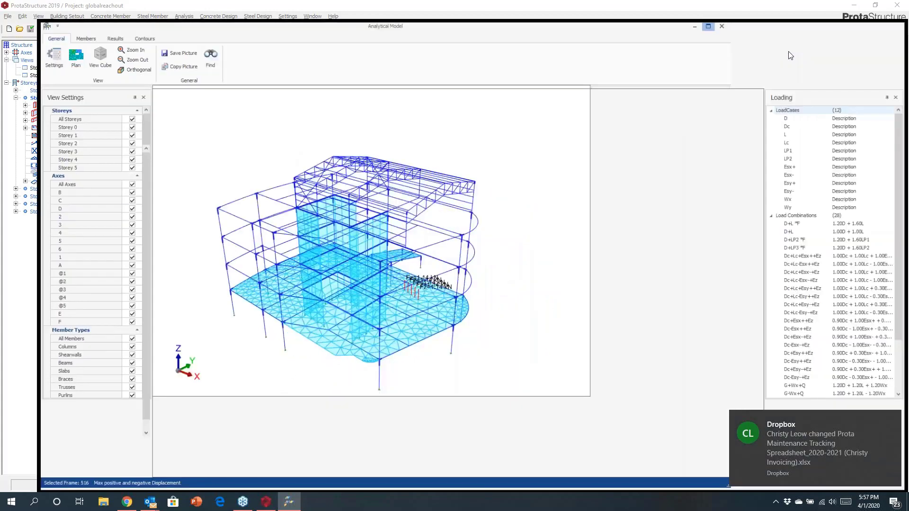
Step: Display the axial force (N) diagrams on the whole analytical model and examine the values along the columns storey by storey
{"action": "middle_click_drag", "start_coordinate": [544, 222], "coordinate": [303, 157]}
{"action": "left_click", "coordinate": [79, 21]}
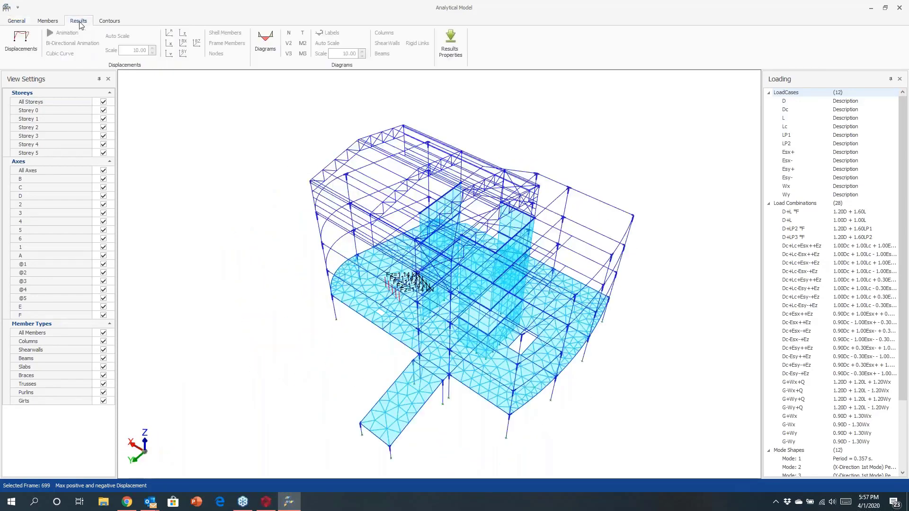
{"action": "left_click", "coordinate": [273, 53]}
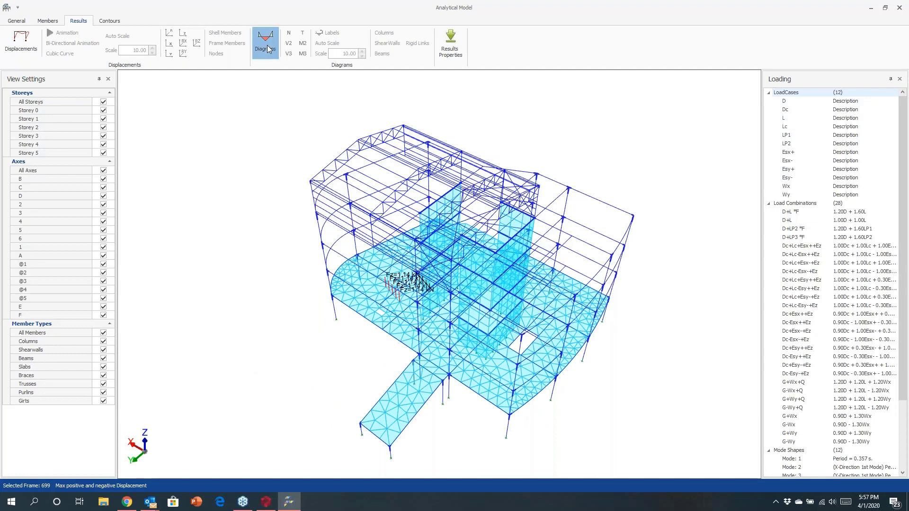
{"action": "left_click", "coordinate": [289, 33]}
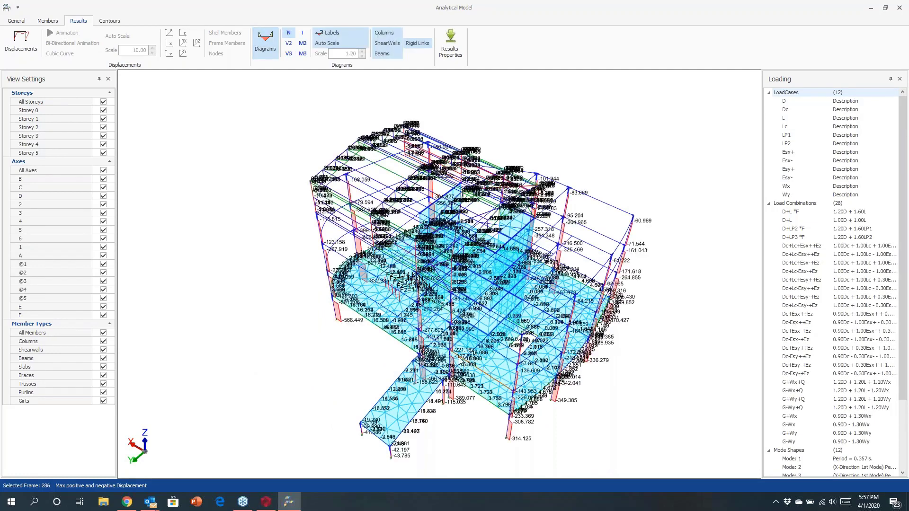
{"action": "middle_click_drag", "start_coordinate": [327, 360], "coordinate": [322, 337]}
{"action": "scroll", "coordinate": [321, 337], "scroll_direction": "up", "scroll_amount": 5}
{"action": "scroll", "coordinate": [331, 229], "scroll_direction": "up", "scroll_amount": 3}
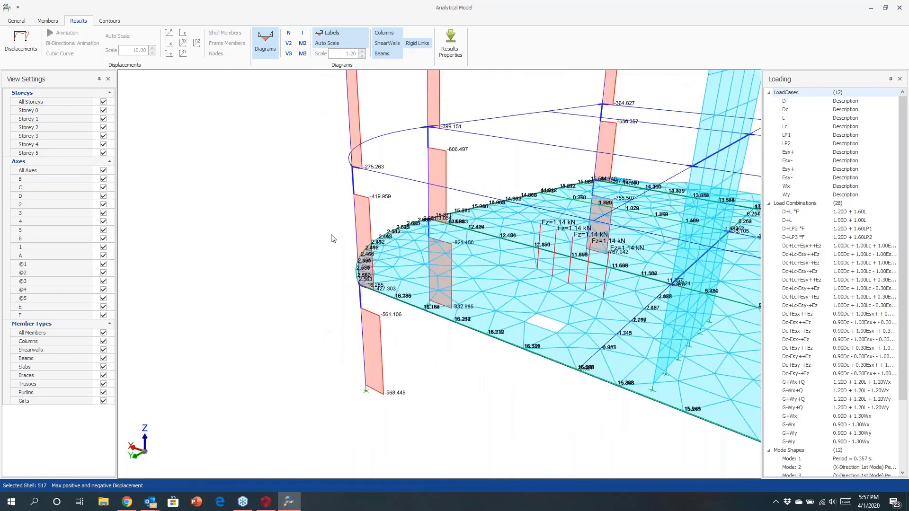
{"action": "middle_click_drag", "start_coordinate": [331, 229], "coordinate": [329, 258]}
{"action": "middle_click_drag", "start_coordinate": [331, 167], "coordinate": [323, 255]}
{"action": "middle_click_drag", "start_coordinate": [312, 142], "coordinate": [256, 200]}
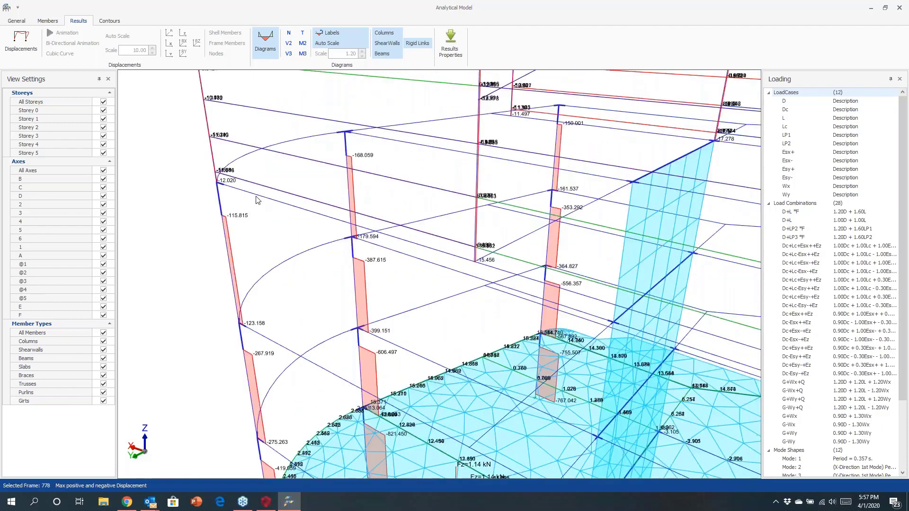
{"action": "scroll", "coordinate": [256, 200], "scroll_direction": "down", "scroll_amount": 10}
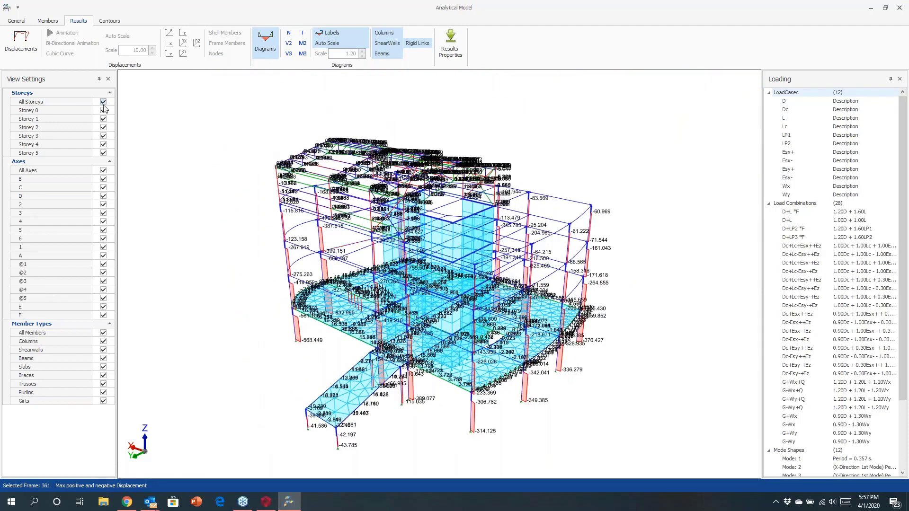
Step: Isolate Storey 2 and display its V2 shear diagrams, followed by its M3 moment diagrams
{"action": "left_click", "coordinate": [104, 102]}
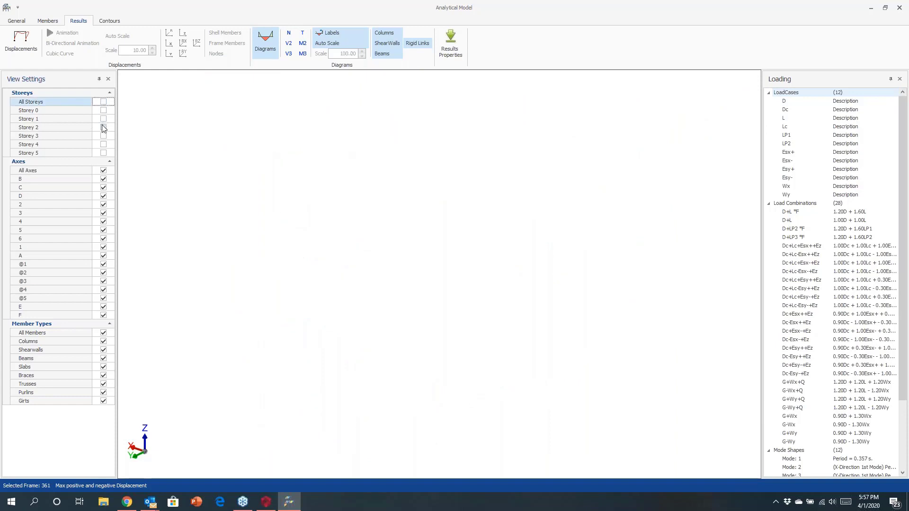
{"action": "left_click", "coordinate": [103, 128]}
{"action": "middle_click_drag", "start_coordinate": [416, 273], "coordinate": [313, 215]}
{"action": "left_click", "coordinate": [288, 43]}
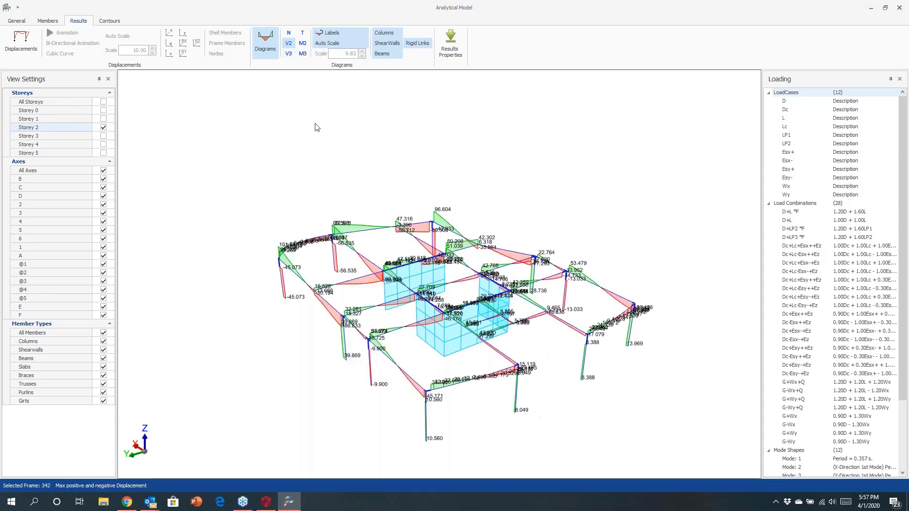
{"action": "left_click", "coordinate": [303, 53]}
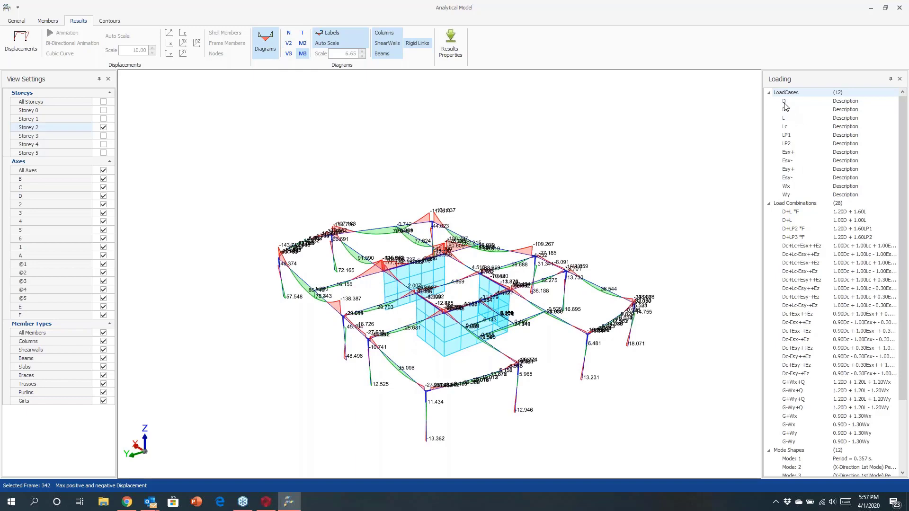
Step: Compare the Storey 2 M3 diagrams for combinations D+LP2 *F, D+L and Dc+Lc+Esx++Ez, examining the moments at the corner beam-column joint
{"action": "left_click", "coordinate": [790, 230]}
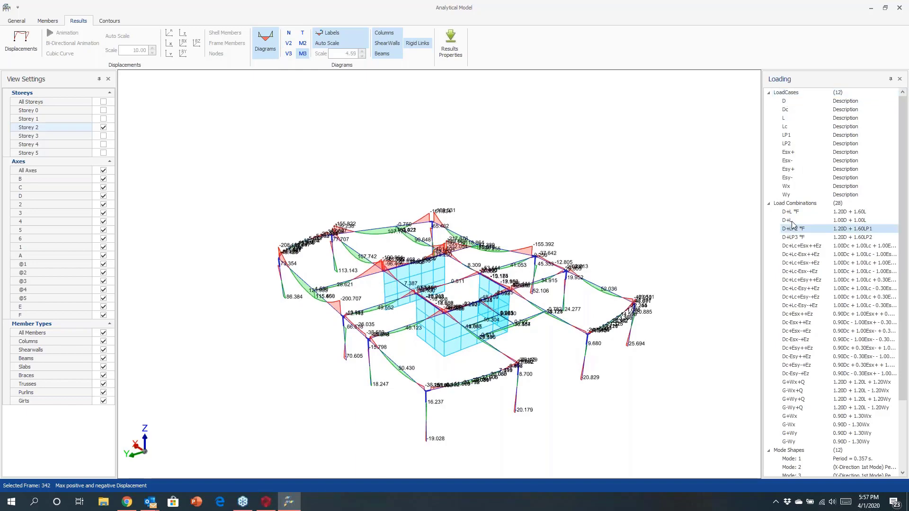
{"action": "left_click", "coordinate": [790, 220]}
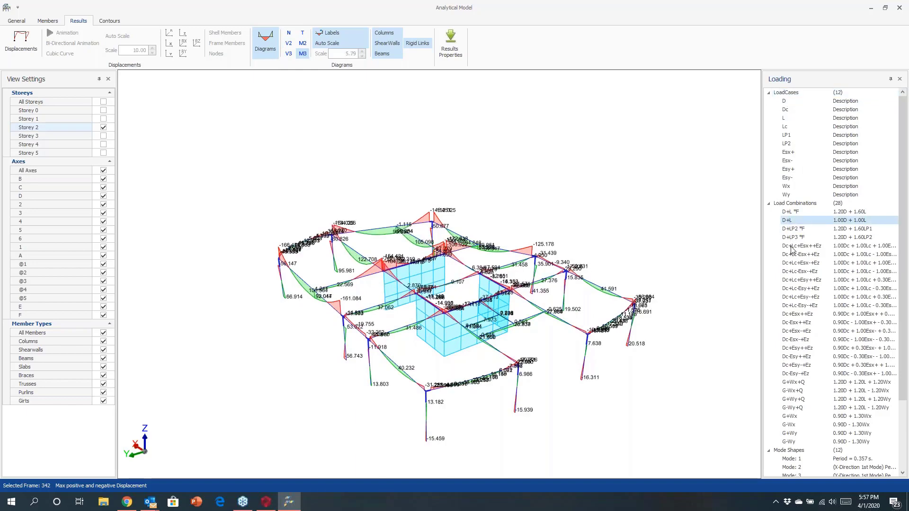
{"action": "left_click", "coordinate": [792, 248]}
{"action": "middle_click_drag", "start_coordinate": [487, 338], "coordinate": [520, 302]}
{"action": "scroll", "coordinate": [391, 222], "scroll_direction": "up", "scroll_amount": 8}
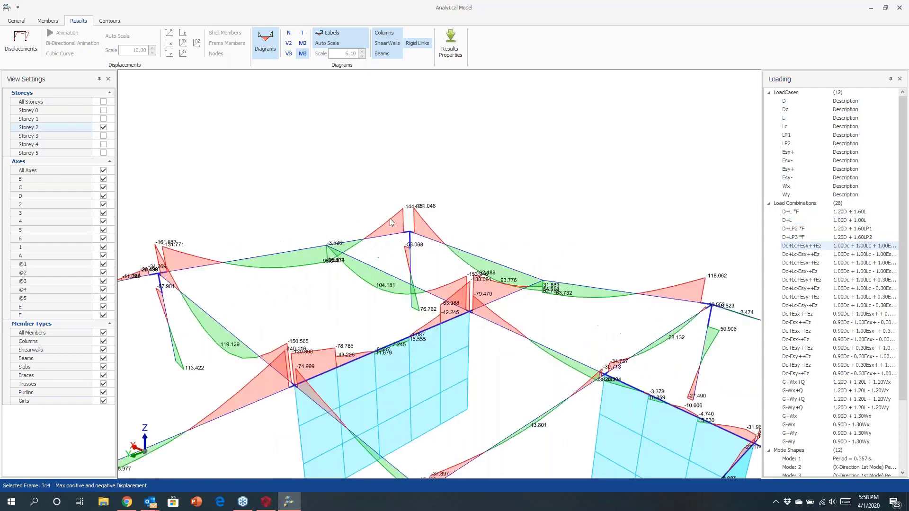
{"action": "scroll", "coordinate": [391, 218], "scroll_direction": "up", "scroll_amount": 5}
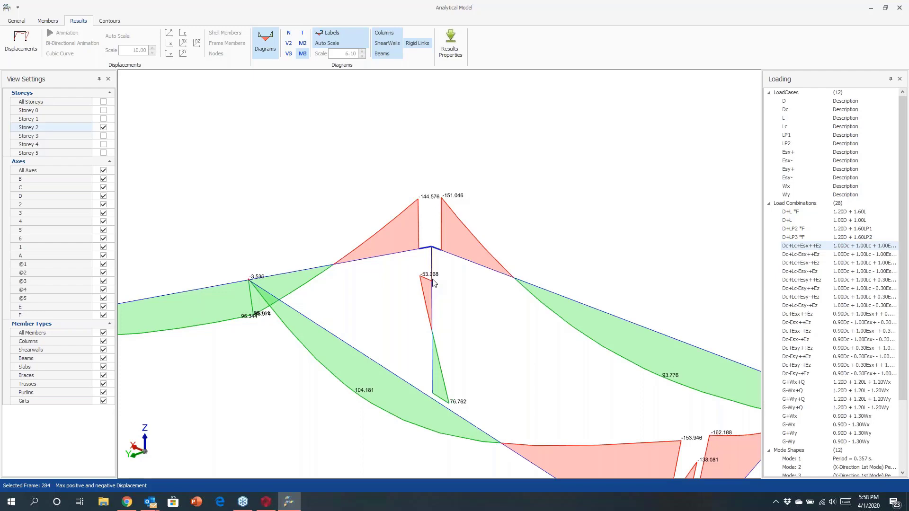
{"action": "scroll", "coordinate": [404, 260], "scroll_direction": "down", "scroll_amount": 5}
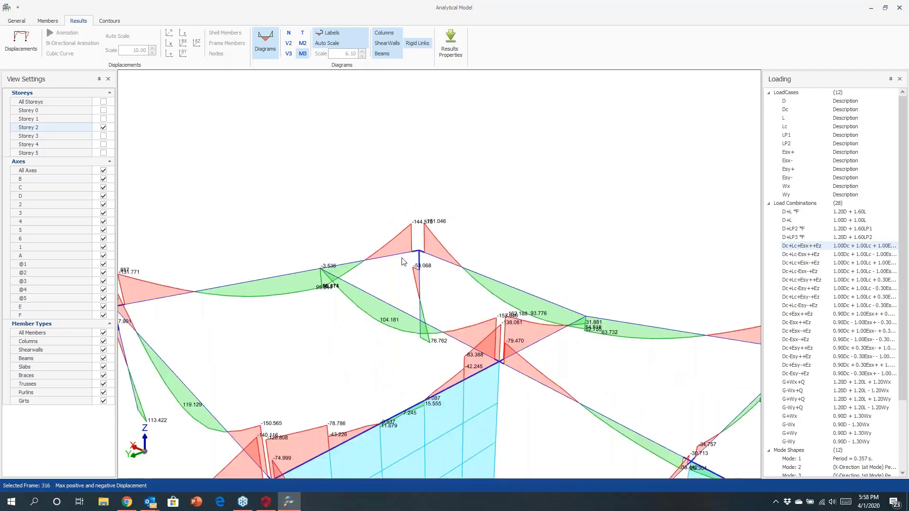
{"action": "scroll", "coordinate": [404, 260], "scroll_direction": "down", "scroll_amount": 3}
Step: Show all storeys of the analytical model again and turn off the force diagrams
{"action": "left_click", "coordinate": [103, 103]}
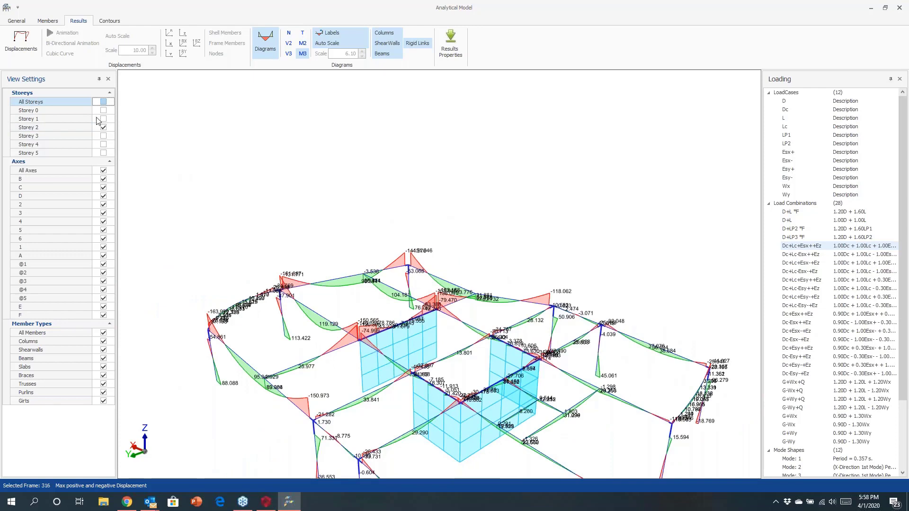
{"action": "middle_click_drag", "start_coordinate": [322, 284], "coordinate": [335, 142]}
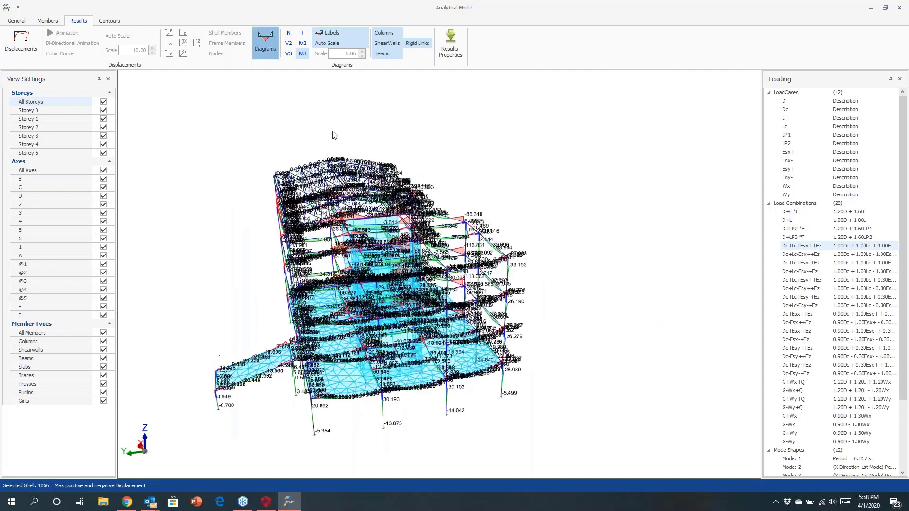
{"action": "left_click", "coordinate": [363, 175]}
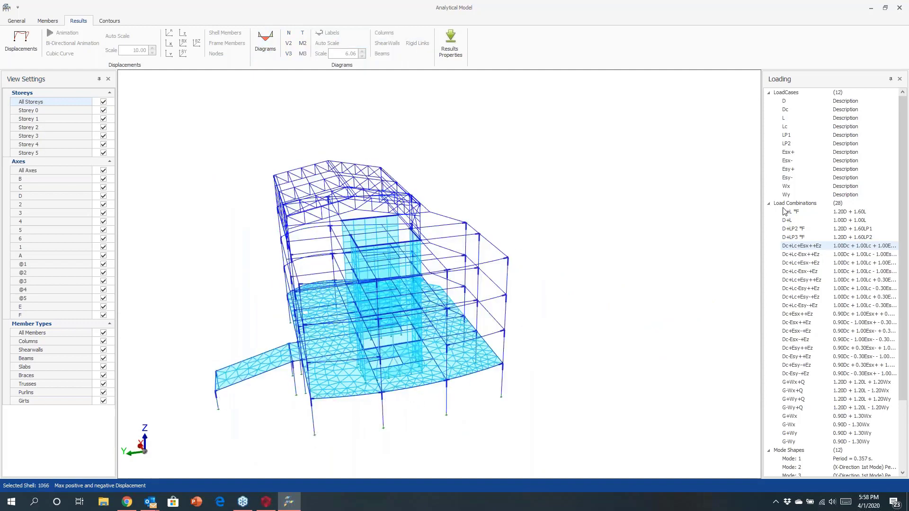
Step: Animate the building's displacements under load case Esx- and inspect the deformed shape from several sides
{"action": "left_click", "coordinate": [787, 161]}
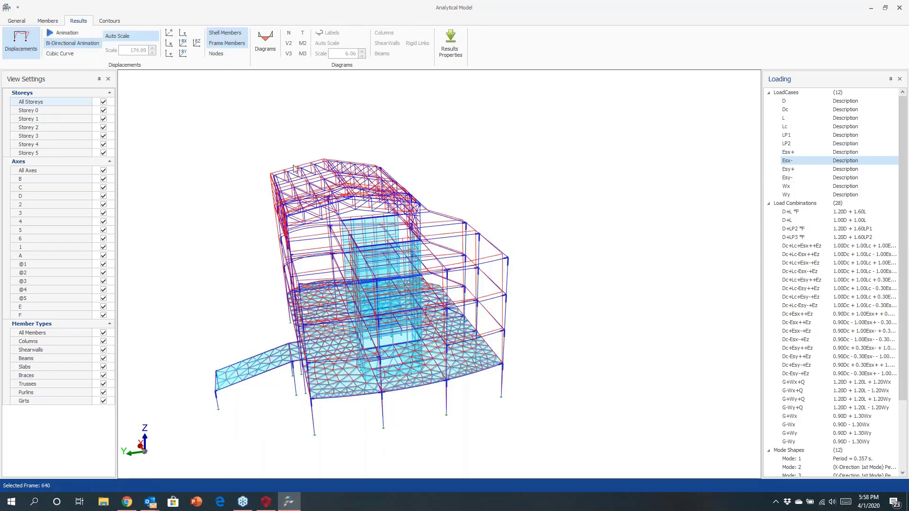
{"action": "left_click", "coordinate": [423, 211]}
{"action": "middle_click_drag", "start_coordinate": [423, 211], "coordinate": [438, 216]}
{"action": "left_click", "coordinate": [441, 218]}
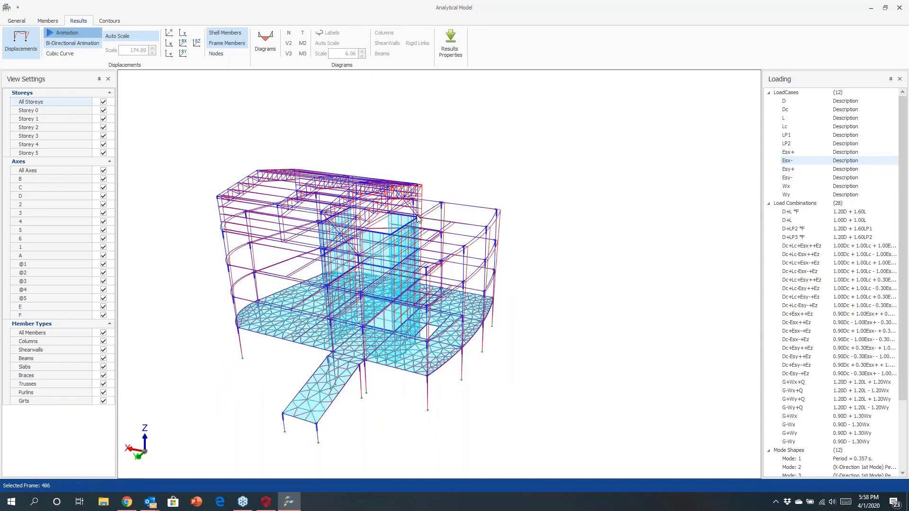
{"action": "scroll", "coordinate": [421, 217], "scroll_direction": "up", "scroll_amount": 2}
{"action": "scroll", "coordinate": [423, 216], "scroll_direction": "up", "scroll_amount": 1}
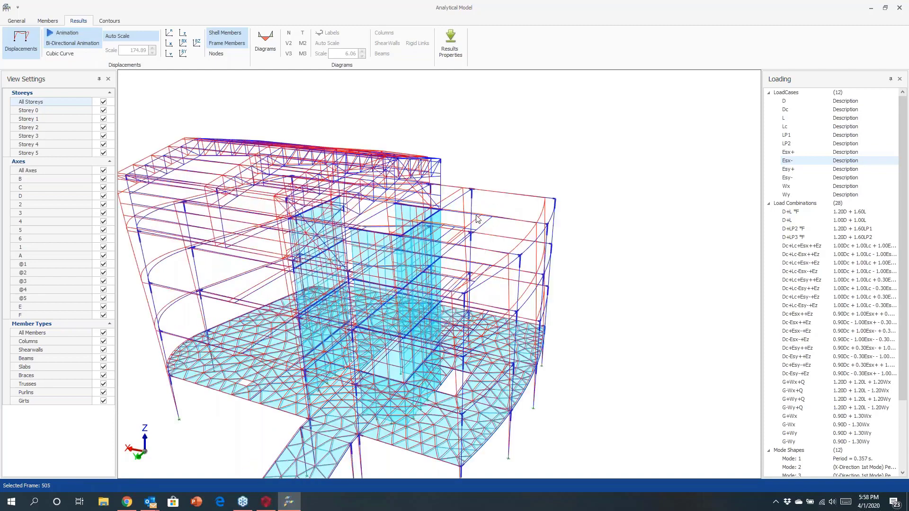
{"action": "scroll", "coordinate": [489, 210], "scroll_direction": "up", "scroll_amount": 1}
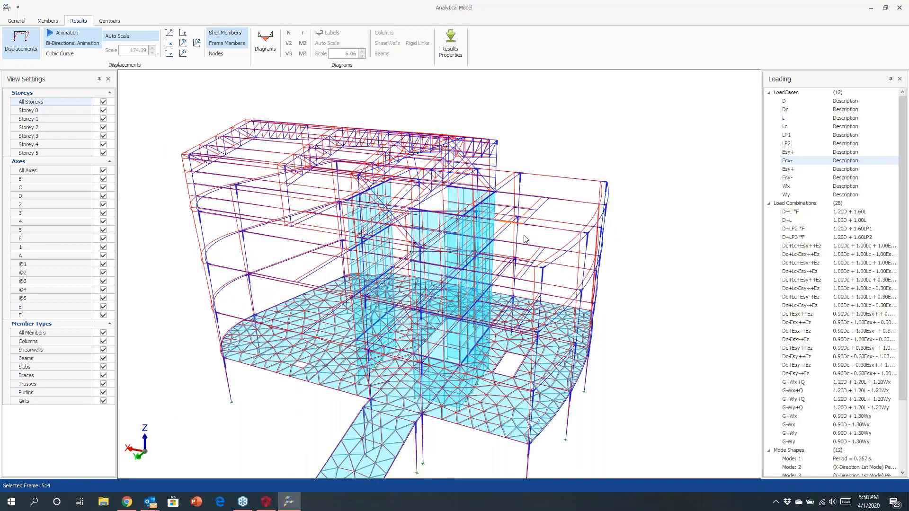
{"action": "middle_click_drag", "start_coordinate": [525, 240], "coordinate": [898, 376]}
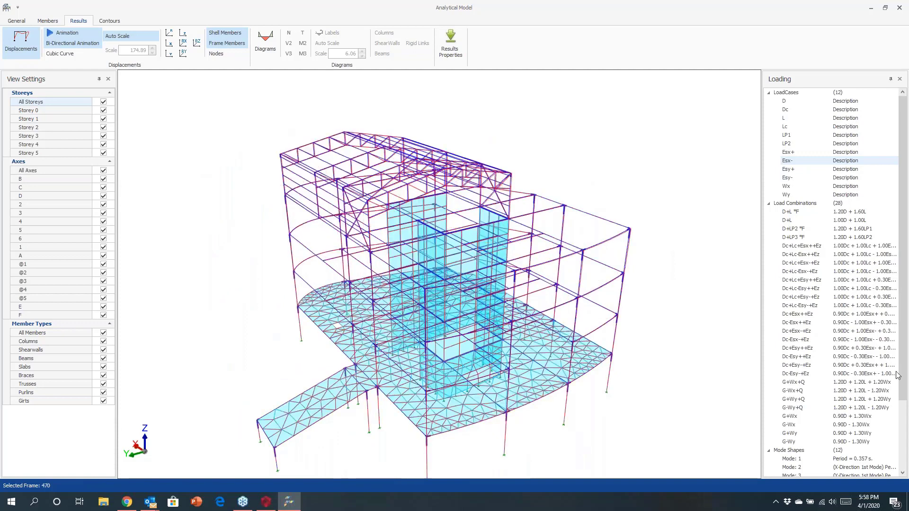
Step: Animate mode shapes 1, 2 and 3 one after another and inspect the building's movement from different angles
{"action": "scroll", "coordinate": [840, 377], "scroll_direction": "down", "scroll_amount": 3}
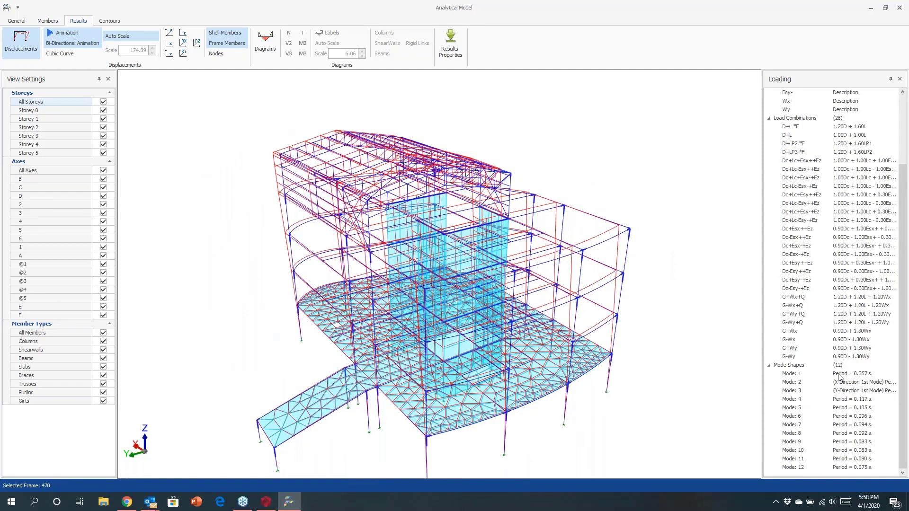
{"action": "left_click", "coordinate": [839, 375]}
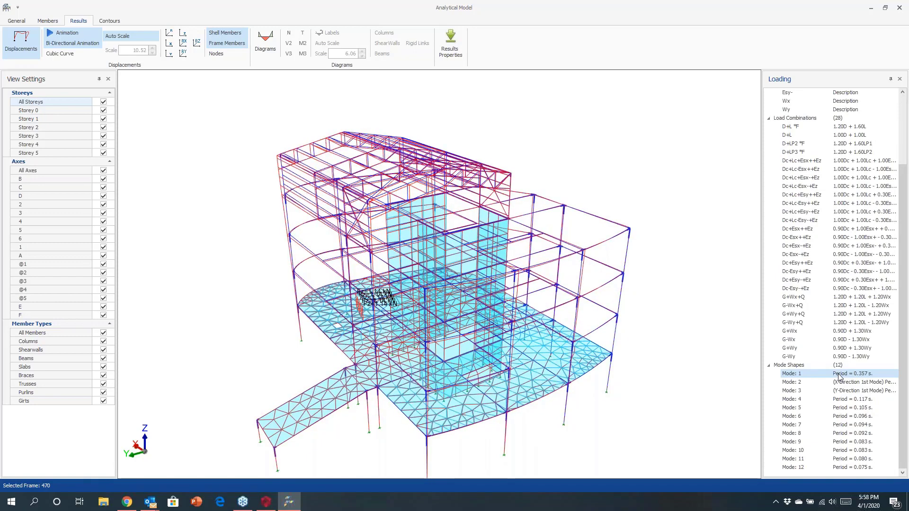
{"action": "left_click_drag", "start_coordinate": [645, 315], "coordinate": [796, 390]}
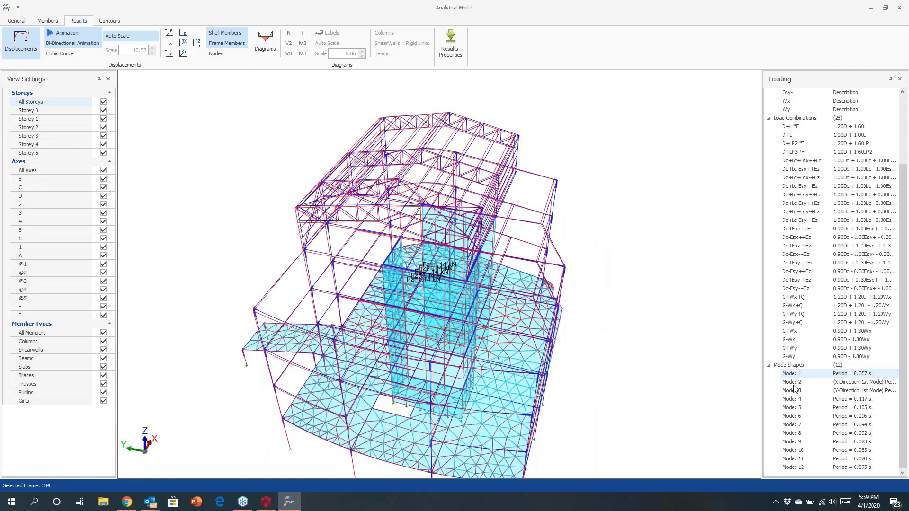
{"action": "left_click", "coordinate": [793, 383]}
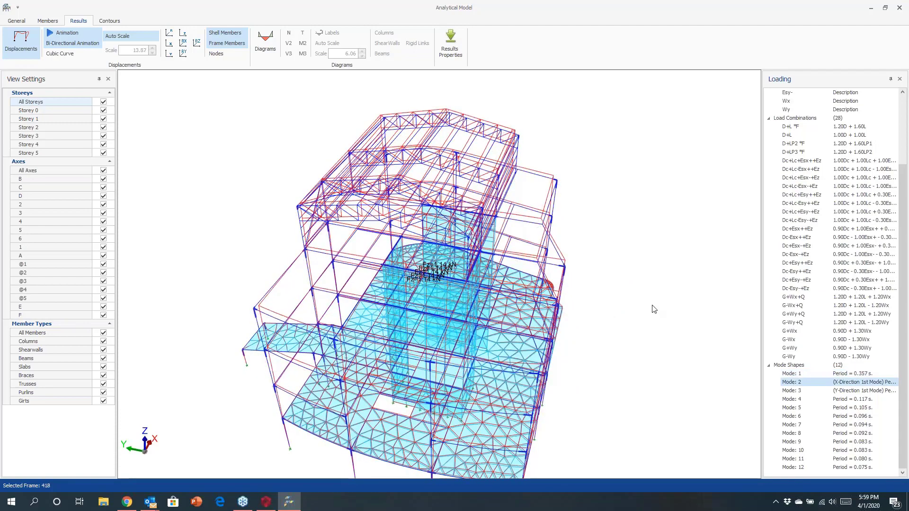
{"action": "left_click_drag", "start_coordinate": [654, 309], "coordinate": [522, 276]}
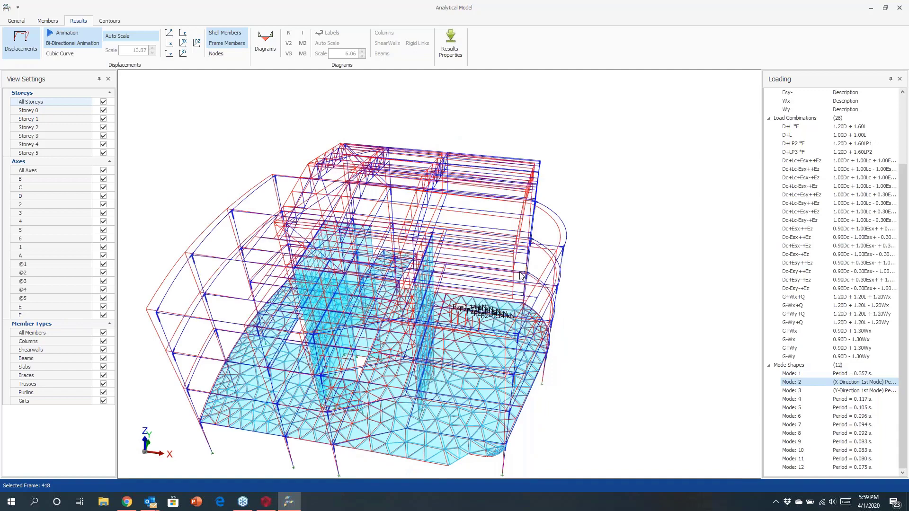
{"action": "left_click", "coordinate": [791, 392]}
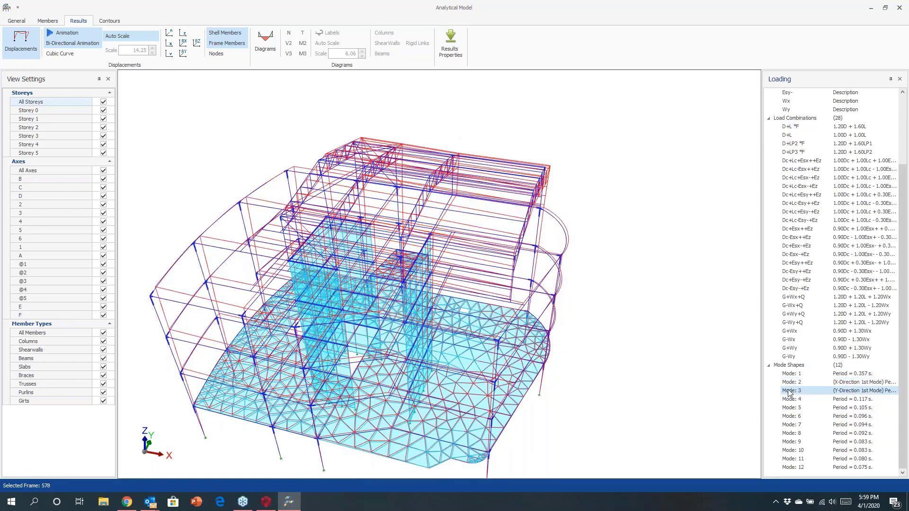
{"action": "left_click_drag", "start_coordinate": [615, 341], "coordinate": [497, 308]}
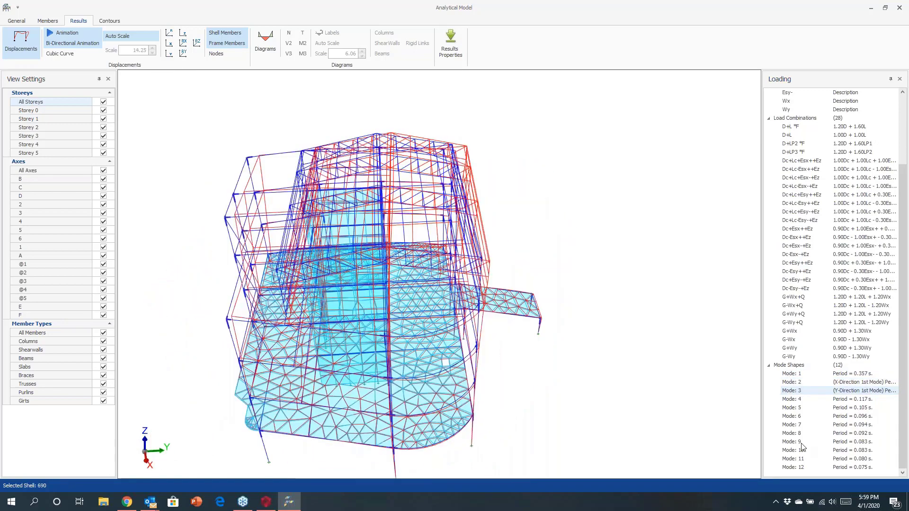
Step: View the animated mode shapes 10, 11 and again 1, and close the analytical model display
{"action": "left_click", "coordinate": [803, 450]}
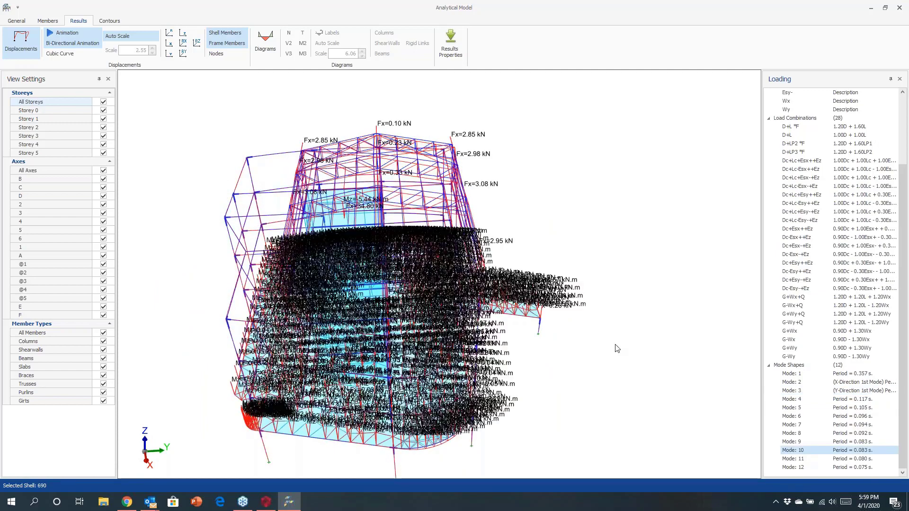
{"action": "key", "text": "Down"}
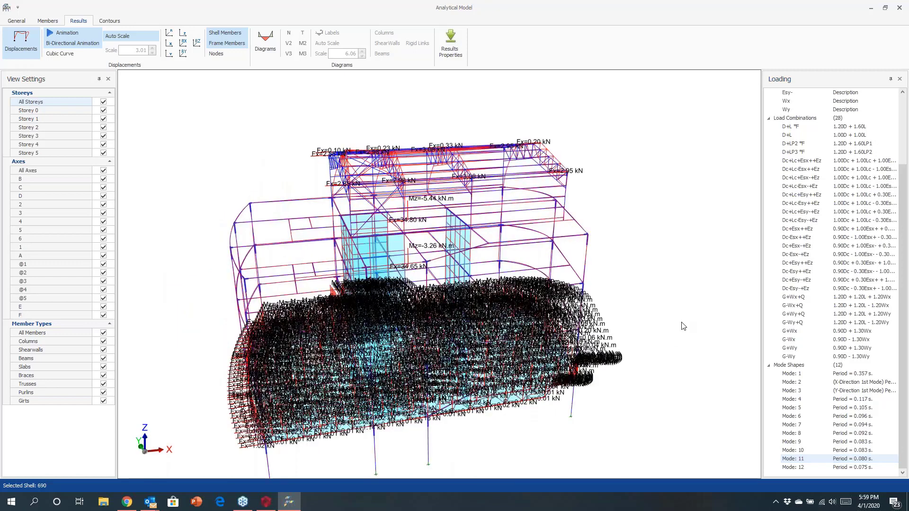
{"action": "left_click", "coordinate": [787, 375]}
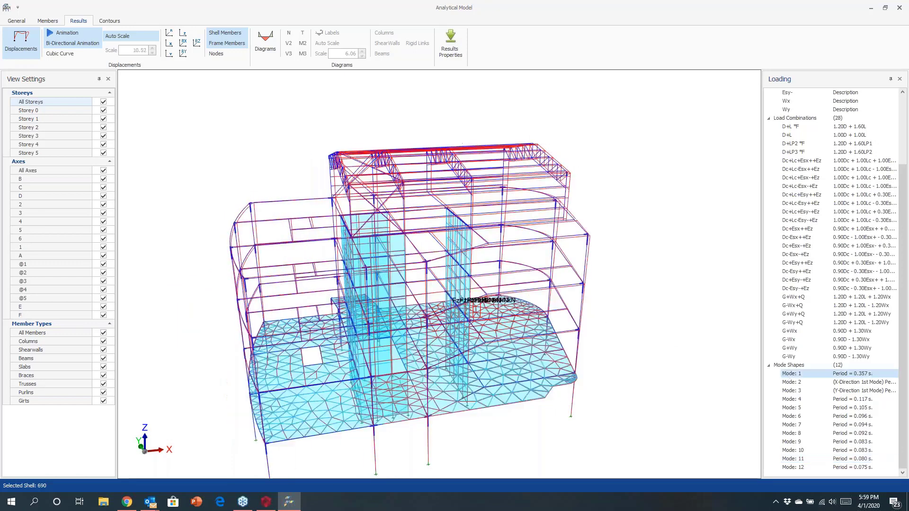
{"action": "left_click", "coordinate": [898, 9]}
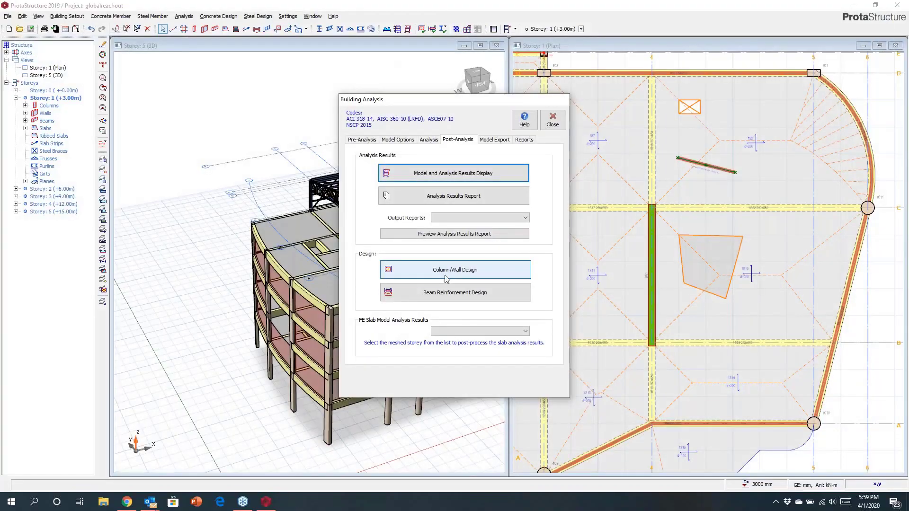
Step: Look through the column and wall reinforcement design table in Column/Wall Design and select column 1C1 of storey 1
{"action": "scroll", "coordinate": [263, 224], "scroll_direction": "down", "scroll_amount": 8}
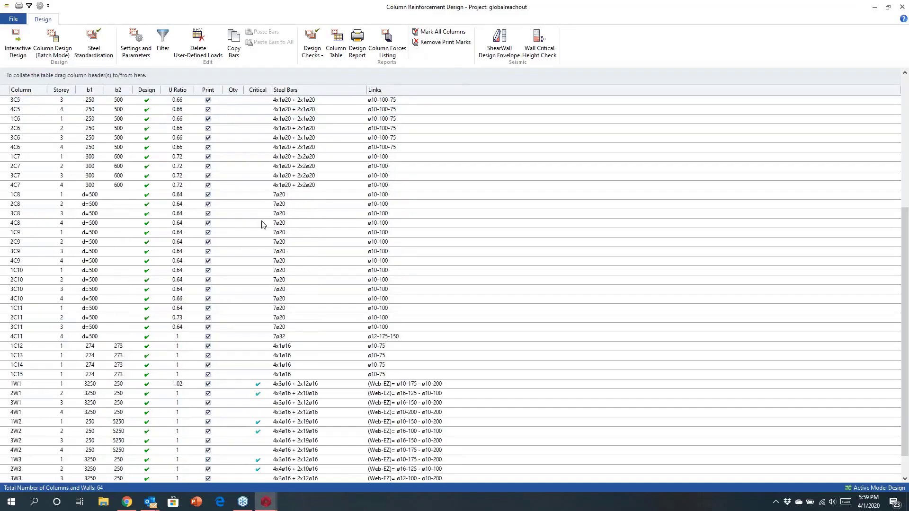
{"action": "scroll", "coordinate": [263, 224], "scroll_direction": "up", "scroll_amount": 8}
{"action": "left_click", "coordinate": [479, 101]}
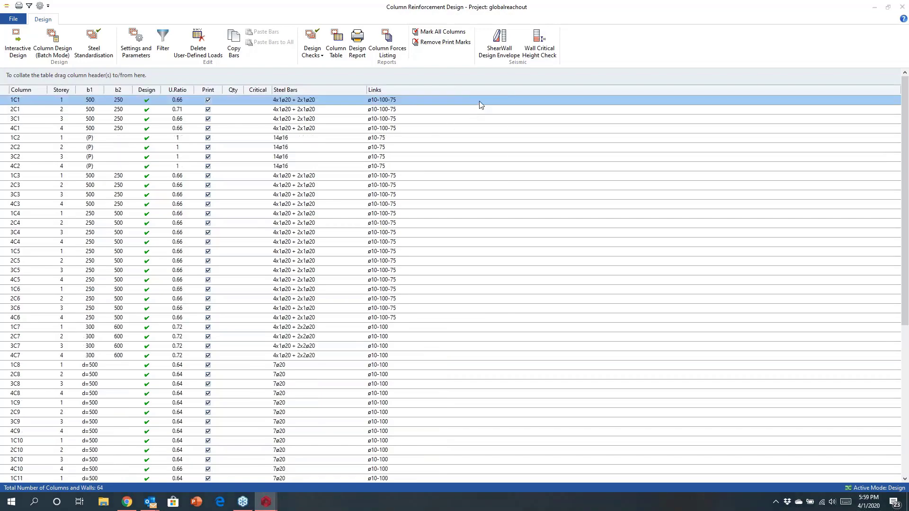
Step: Run the interactive design of column 1C1 on storey 1 and read through its design report
{"action": "double_click", "coordinate": [480, 102]}
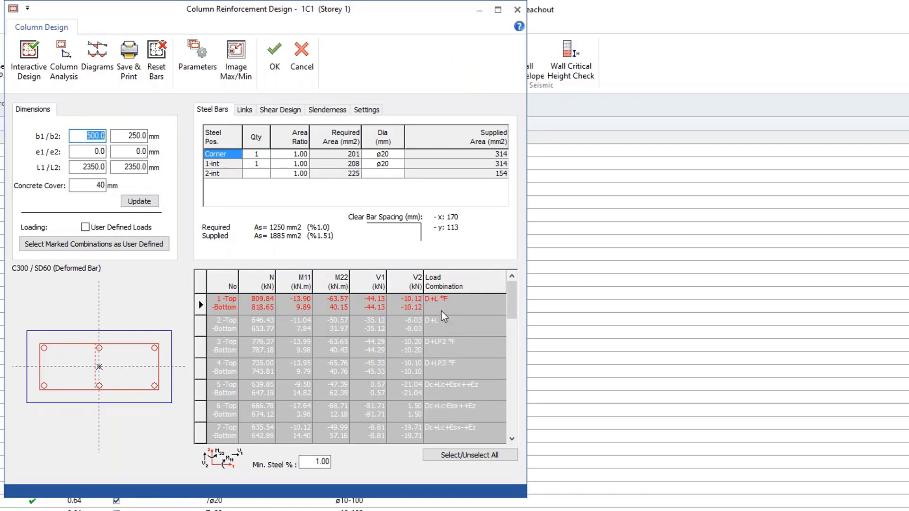
{"action": "left_click", "coordinate": [35, 60]}
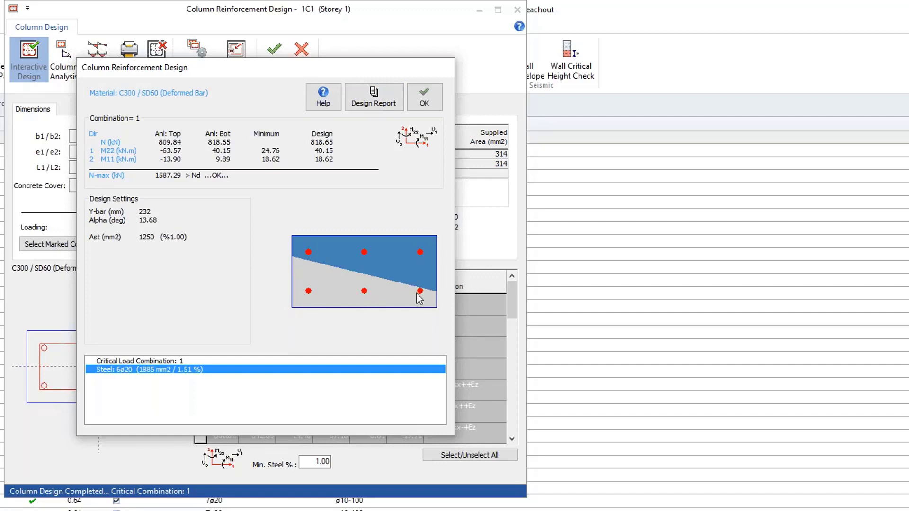
{"action": "left_click", "coordinate": [374, 97]}
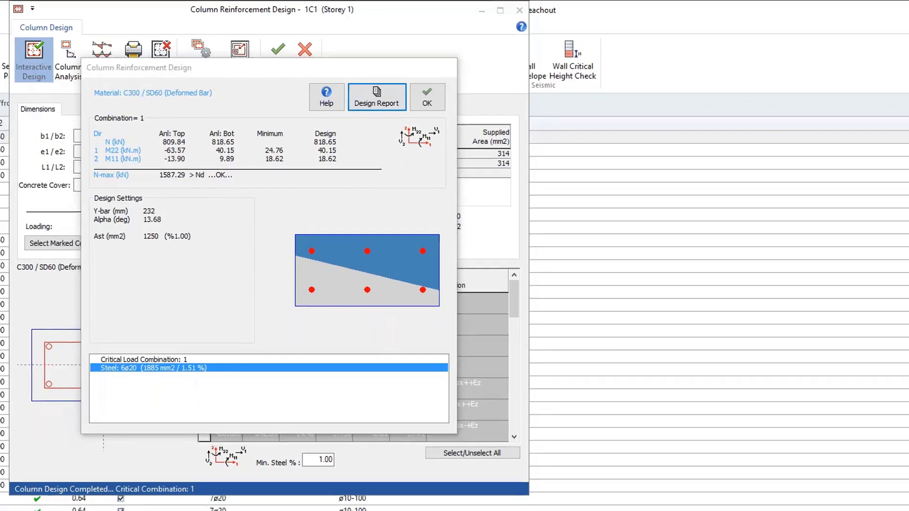
{"action": "scroll", "coordinate": [416, 237], "scroll_direction": "down", "scroll_amount": 12}
{"action": "scroll", "coordinate": [416, 236], "scroll_direction": "down", "scroll_amount": 20}
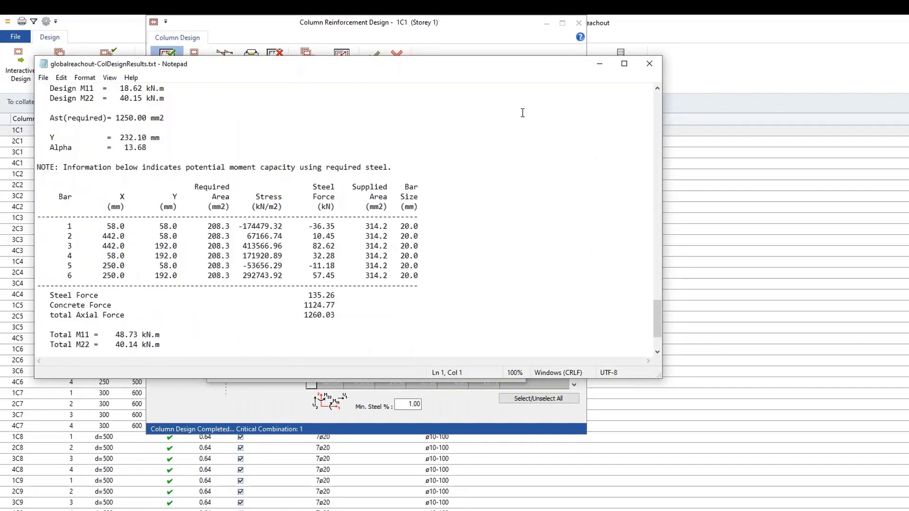
{"action": "left_click", "coordinate": [650, 64]}
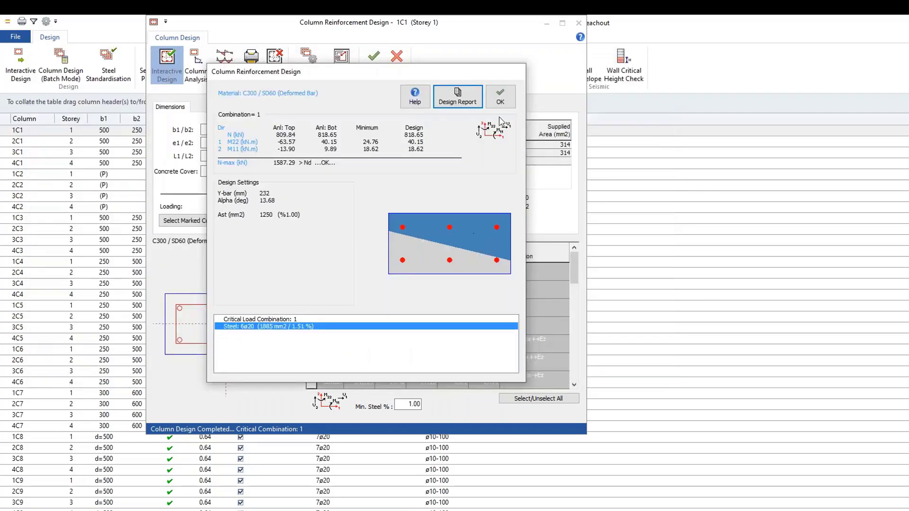
{"action": "left_click", "coordinate": [501, 98]}
Step: View the interaction diagrams of column 1C1 and leave its reinforcement design without saving
{"action": "left_click", "coordinate": [196, 64]}
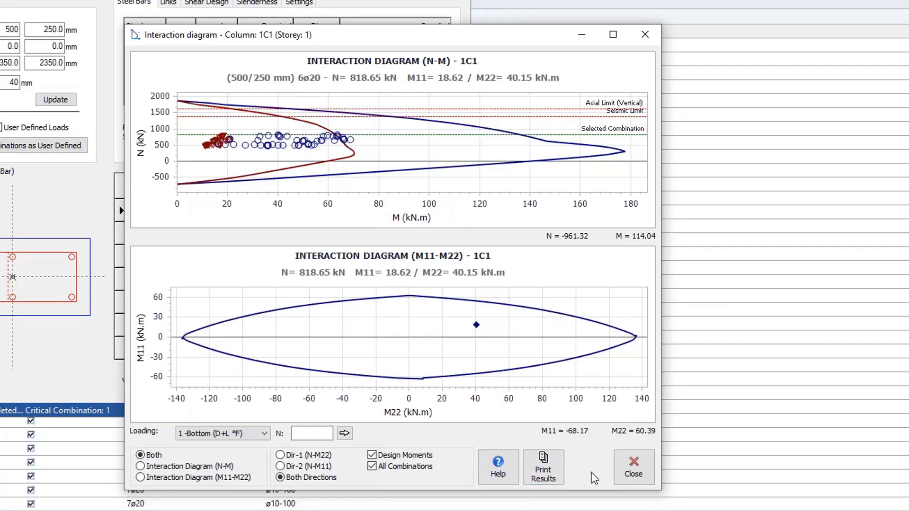
{"action": "left_click", "coordinate": [629, 467]}
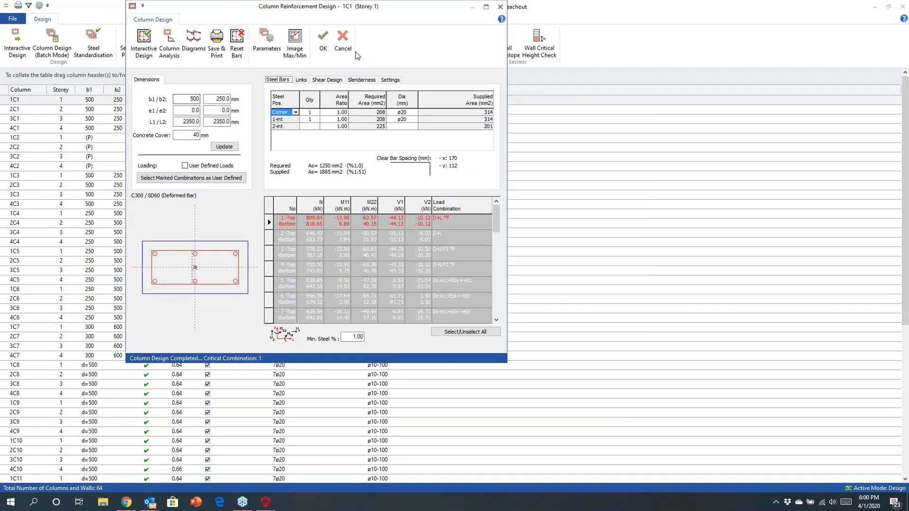
{"action": "left_click", "coordinate": [348, 46]}
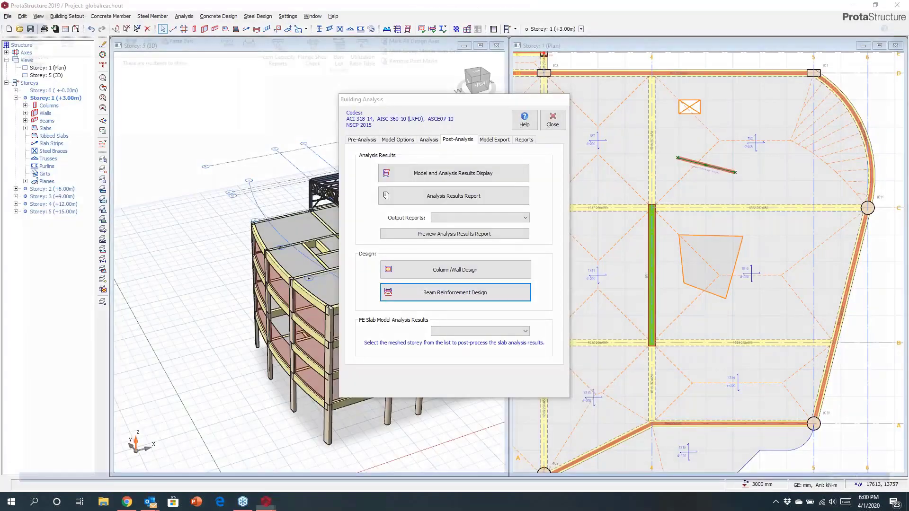
Step: Open Beam Reinforcement Design, load the storey 1 beam axis C and widen its reinforcement data to show all spans
{"action": "left_click", "coordinate": [405, 293]}
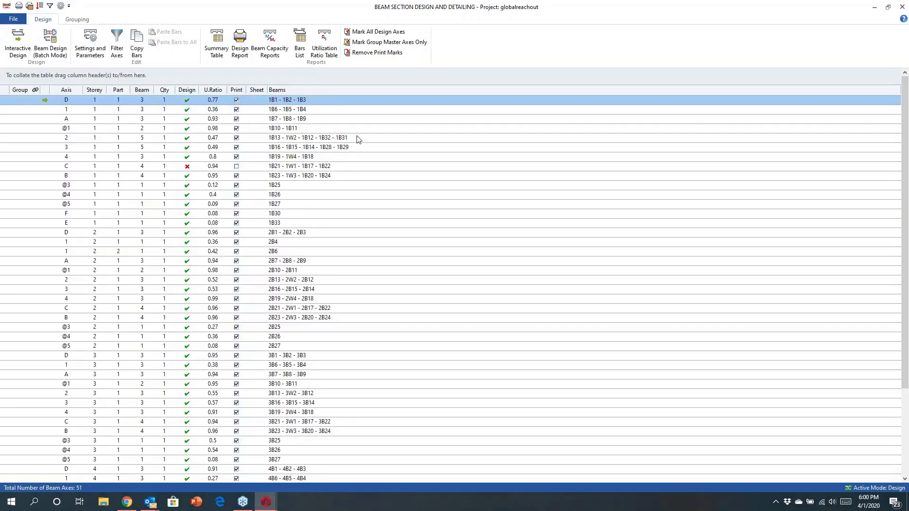
{"action": "double_click", "coordinate": [378, 170]}
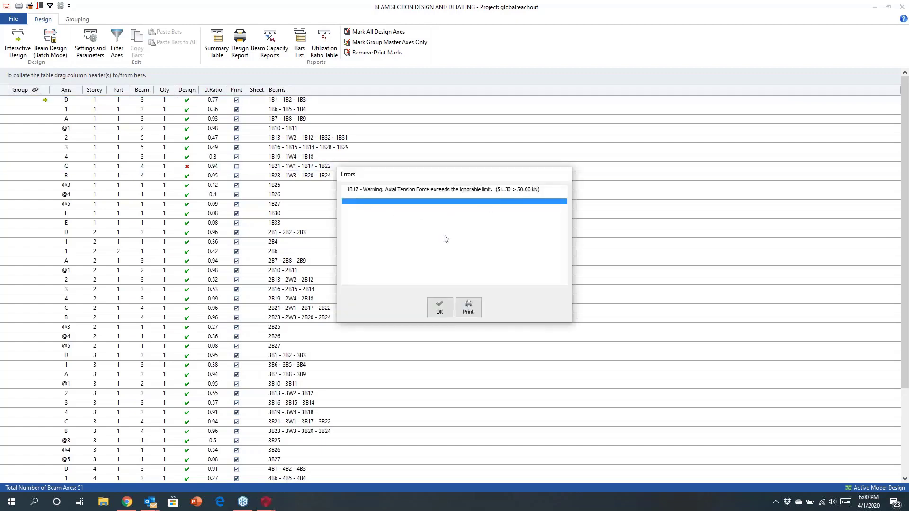
{"action": "left_click", "coordinate": [436, 309]}
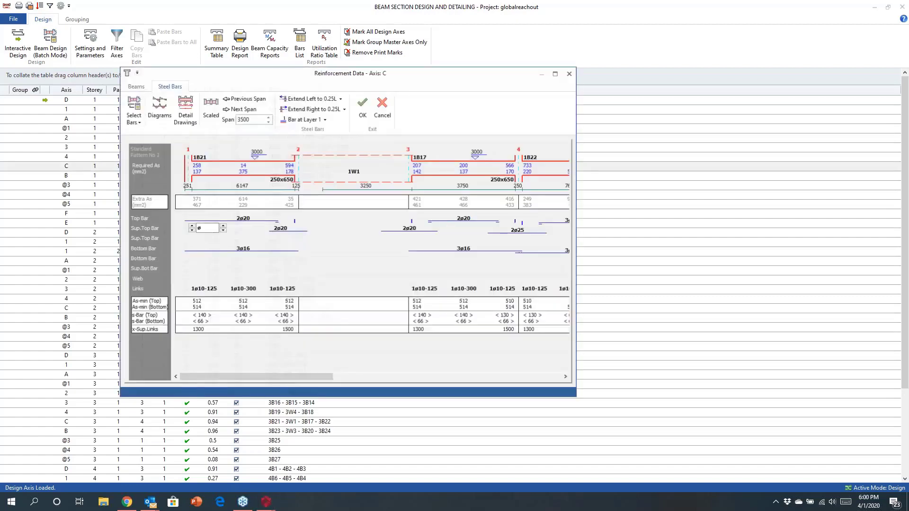
{"action": "mouse_move", "coordinate": [330, 381]}
{"action": "left_mouse_down"}
{"action": "mouse_move", "coordinate": [323, 379]}
{"action": "mouse_move", "coordinate": [585, 377]}
{"action": "left_mouse_up"}
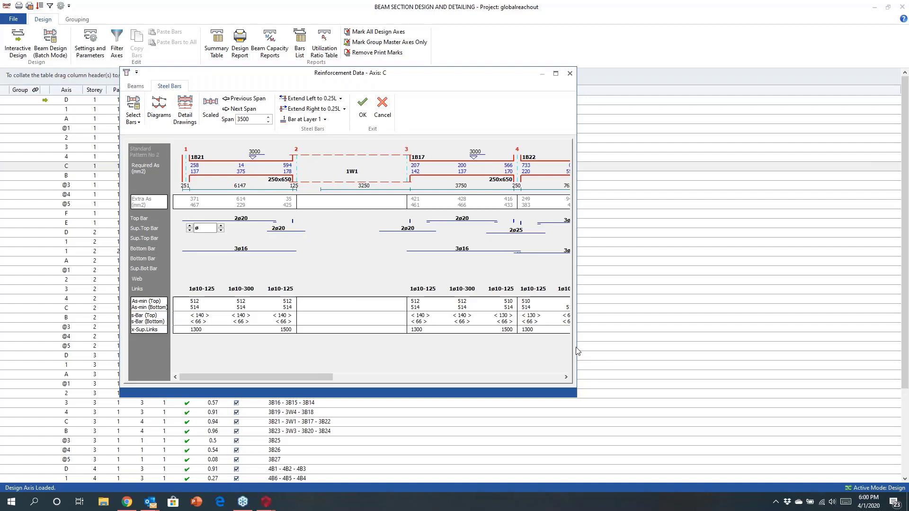
{"action": "left_click_drag", "start_coordinate": [577, 353], "coordinate": [766, 353]}
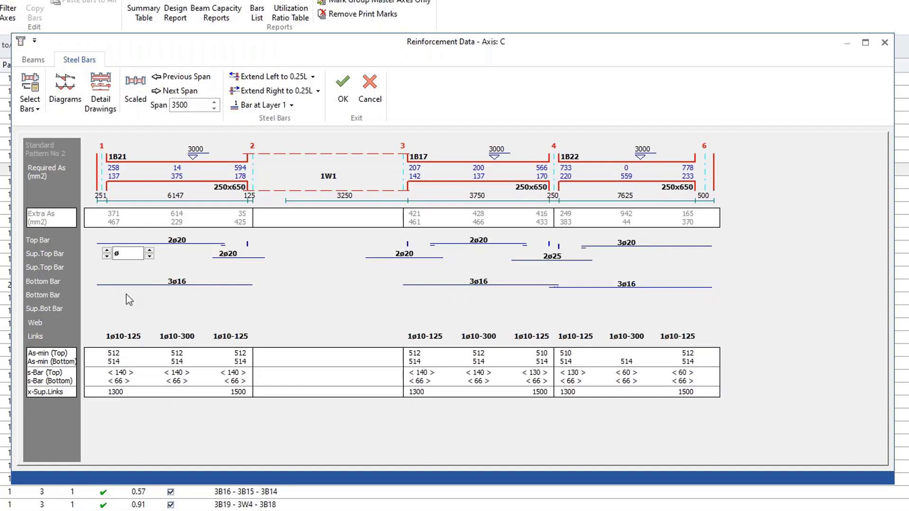
Step: Examine the shear and moment design diagrams of axis C under load cases Dc, L, Lc, D and Esy+
{"action": "left_click", "coordinate": [65, 89]}
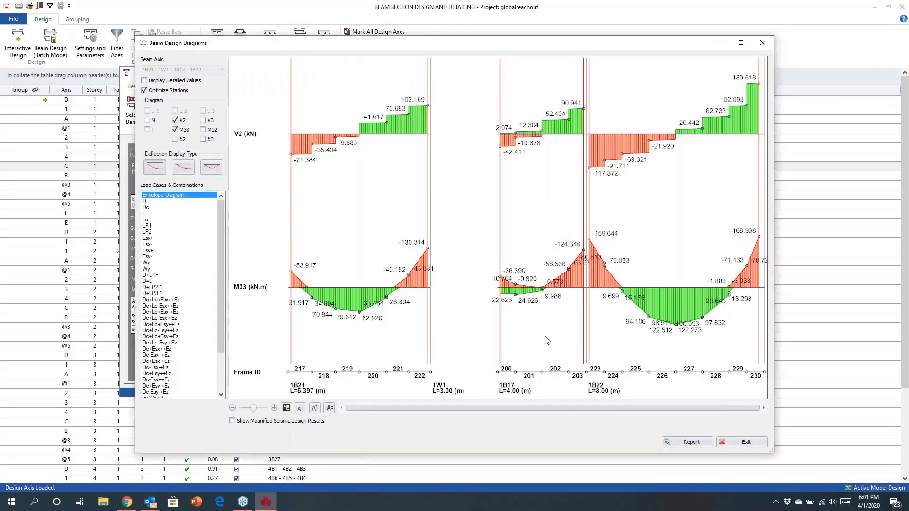
{"action": "left_click_drag", "start_coordinate": [774, 298], "coordinate": [840, 298]}
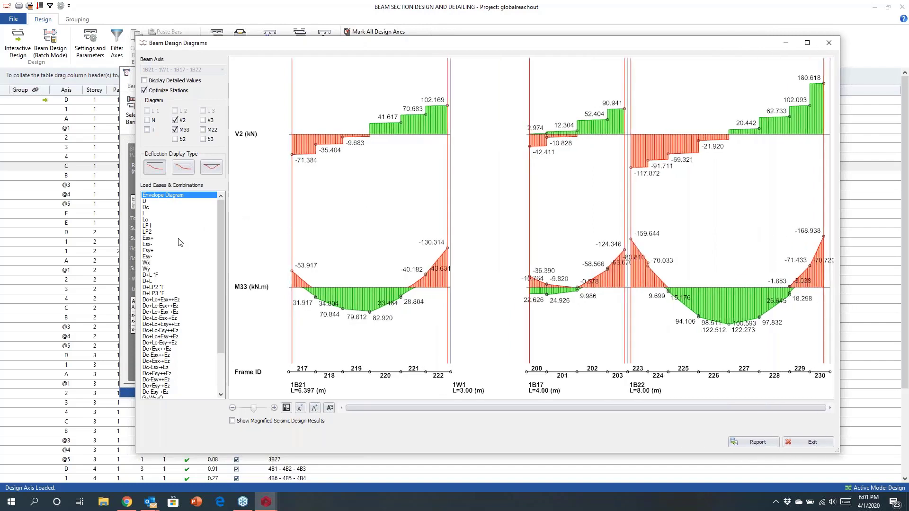
{"action": "left_click", "coordinate": [153, 207]}
{"action": "left_click", "coordinate": [150, 214]}
{"action": "left_click", "coordinate": [150, 220]}
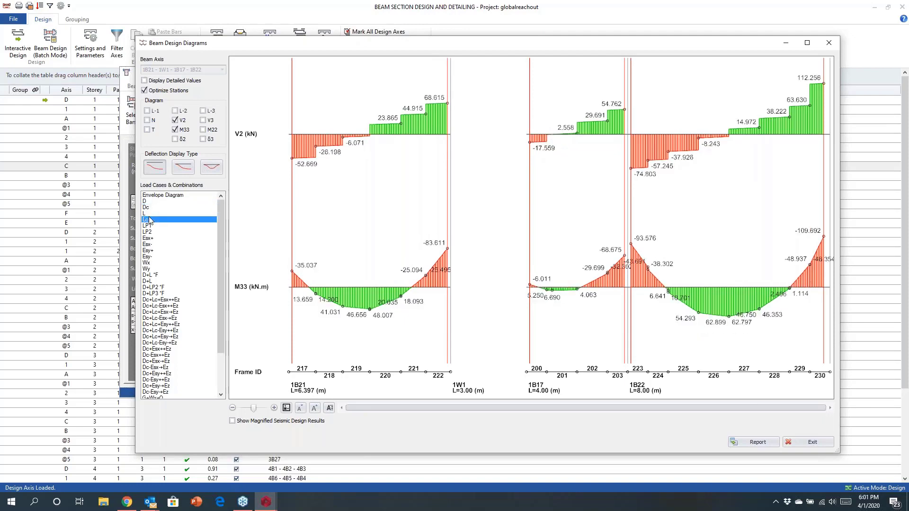
{"action": "left_click", "coordinate": [150, 214]}
{"action": "left_click", "coordinate": [149, 202]}
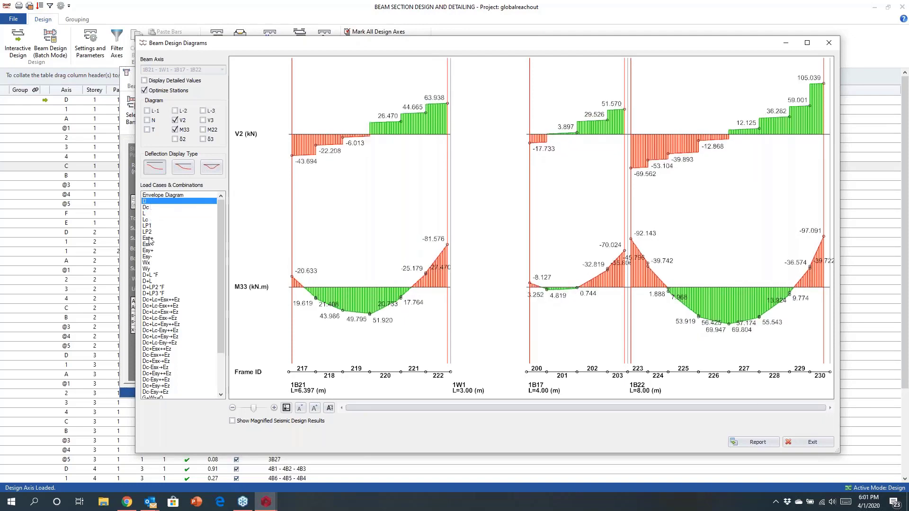
{"action": "left_click", "coordinate": [147, 252]}
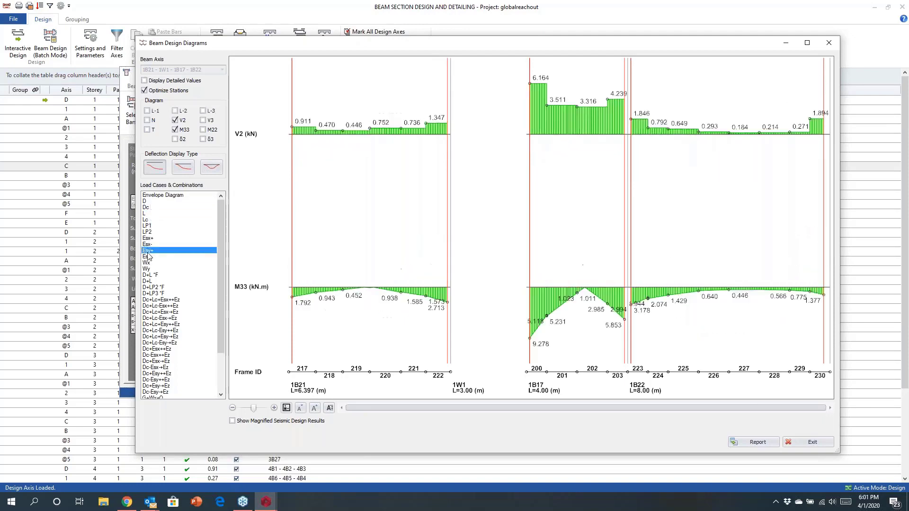
Step: Compare the axis C diagrams for several seismic load combinations and return to the Envelope Diagram
{"action": "left_click", "coordinate": [161, 300]}
{"action": "left_click", "coordinate": [160, 318]}
{"action": "left_click", "coordinate": [160, 331]}
{"action": "left_click", "coordinate": [160, 349]}
{"action": "left_click", "coordinate": [159, 361]}
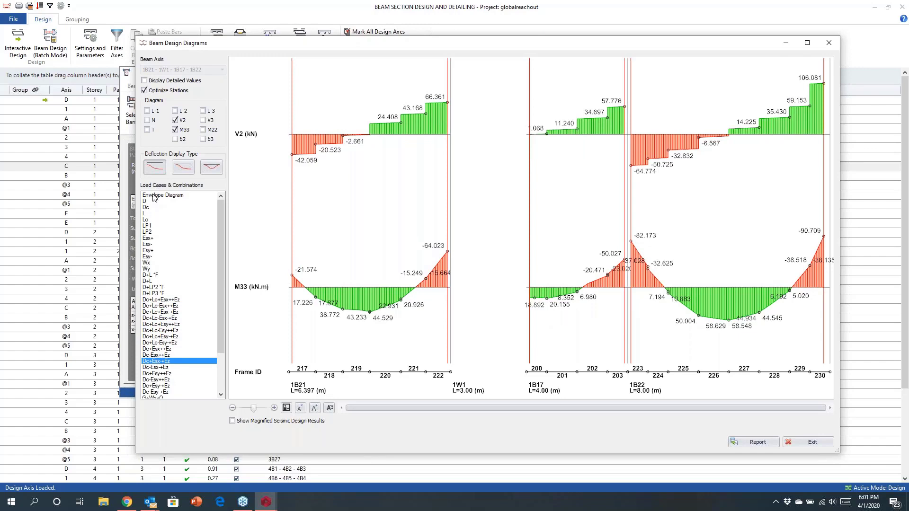
{"action": "left_click", "coordinate": [154, 196]}
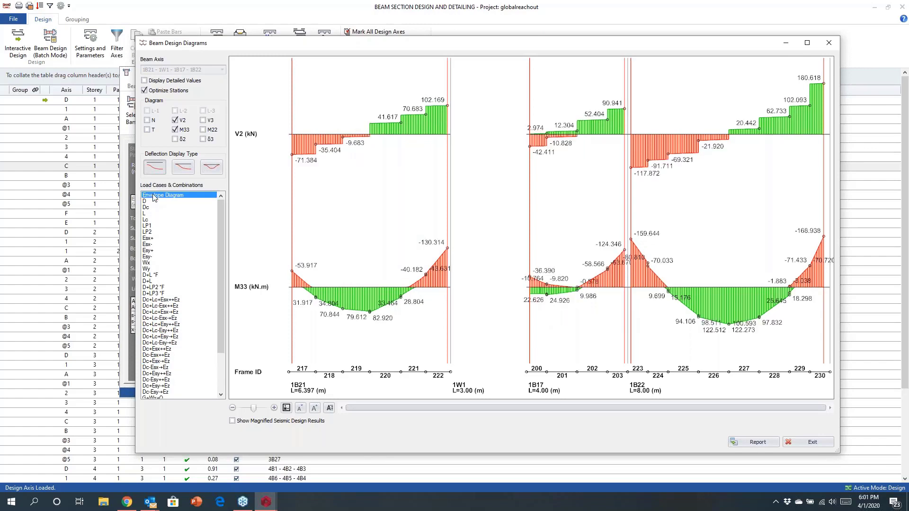
Step: Show the torsion T and deflection δ2 envelope diagrams of axis C and hide V2 and M33
{"action": "left_click", "coordinate": [147, 130]}
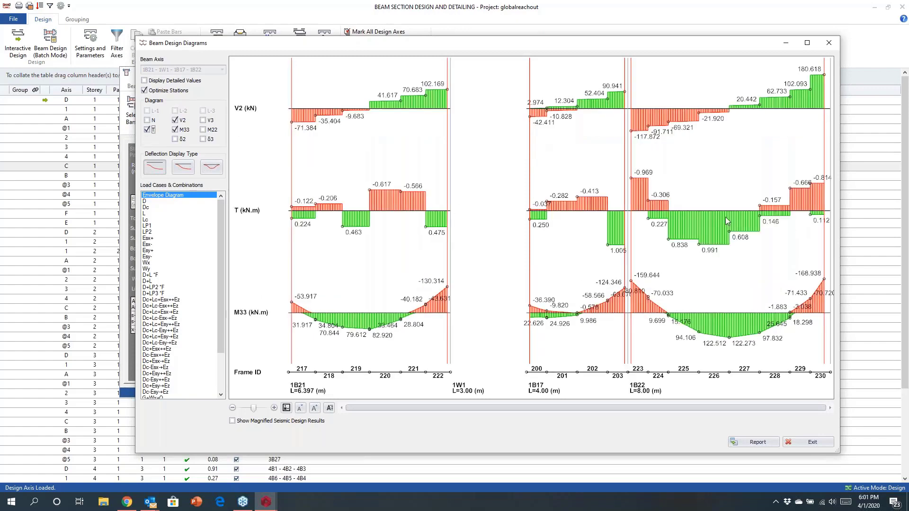
{"action": "double_click", "coordinate": [180, 139]}
{"action": "left_click", "coordinate": [175, 121]}
{"action": "left_click", "coordinate": [175, 129]}
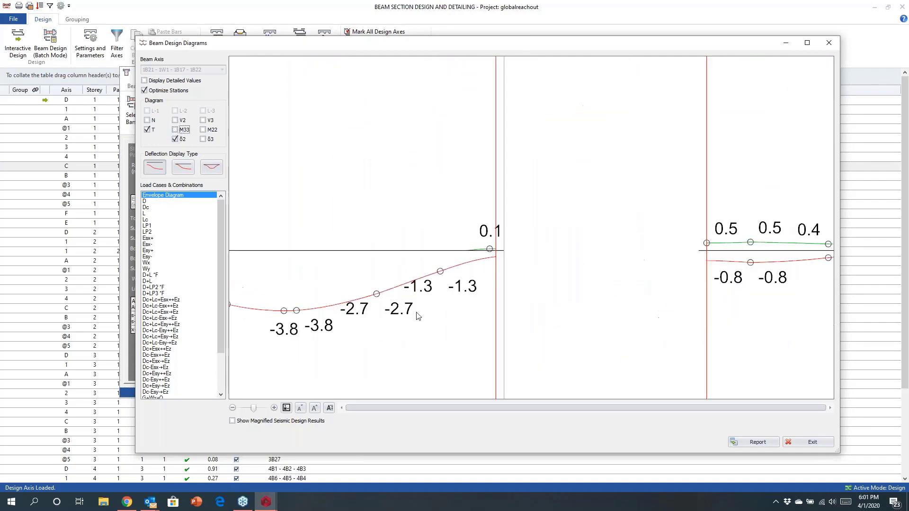
Step: Switch the deflection display to the span-relative type, inspect the deflection values of beam 1B22 and close the diagrams
{"action": "middle_click_drag", "start_coordinate": [407, 325], "coordinate": [354, 297]}
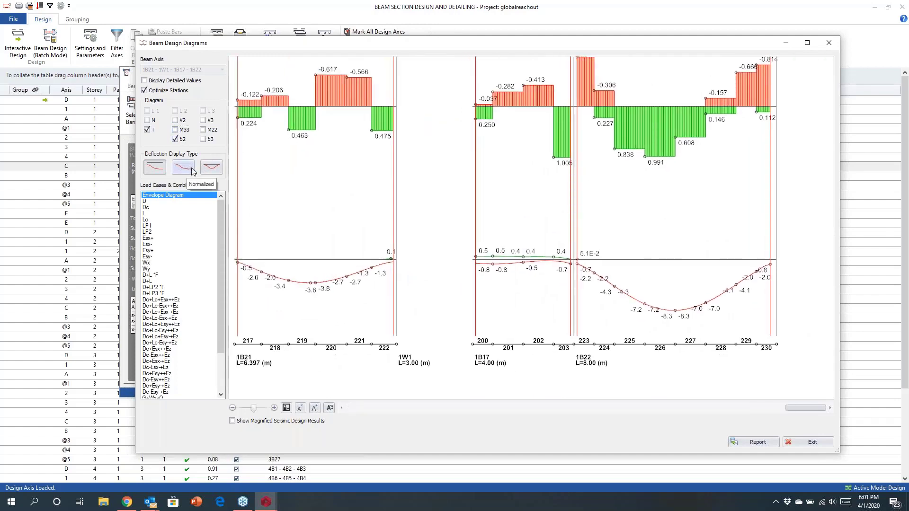
{"action": "left_click", "coordinate": [208, 169]}
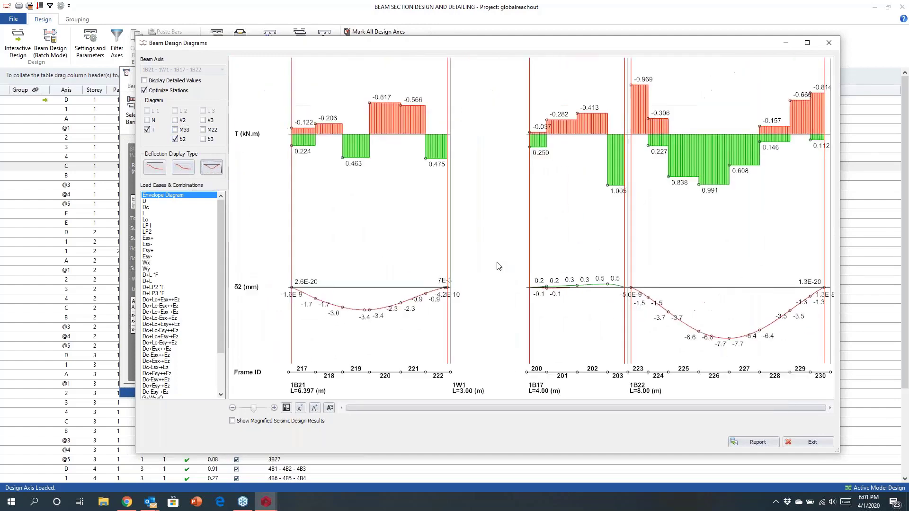
{"action": "scroll", "coordinate": [686, 342], "scroll_direction": "up", "scroll_amount": 5}
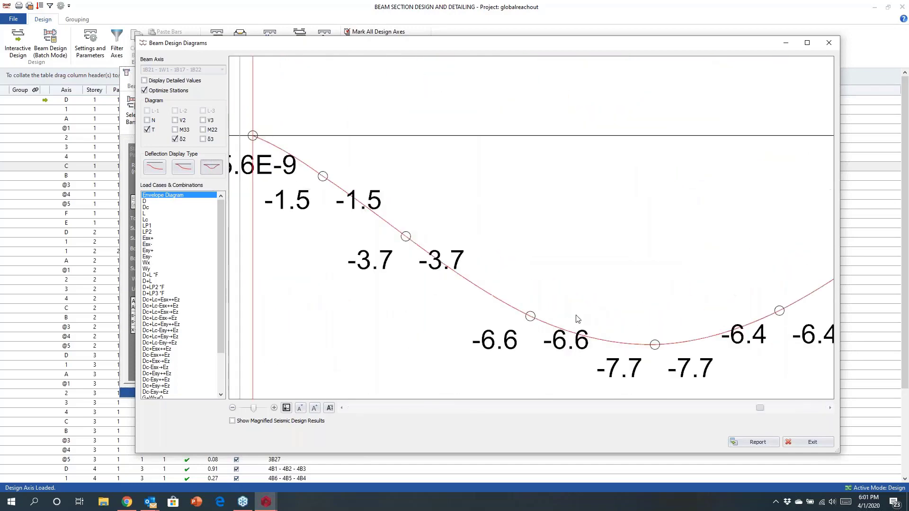
{"action": "scroll", "coordinate": [586, 324], "scroll_direction": "down", "scroll_amount": 5}
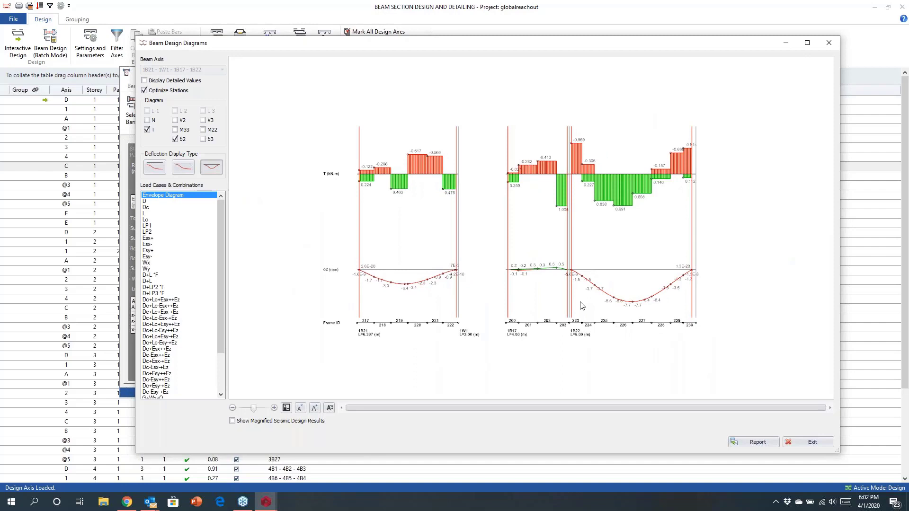
{"action": "left_click", "coordinate": [828, 43]}
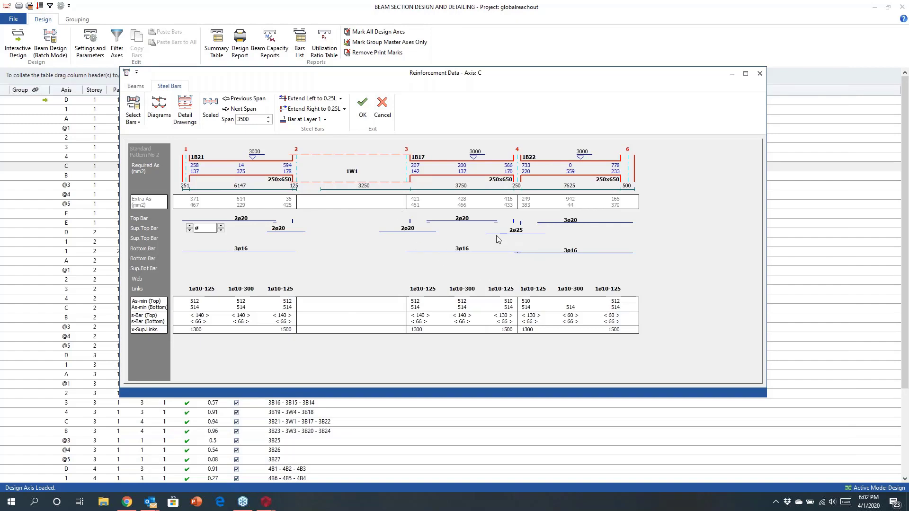
Step: Set the support top bars at axis 4 and the top bars of beam 1B17 to 3ø20
{"action": "left_click", "coordinate": [515, 231]}
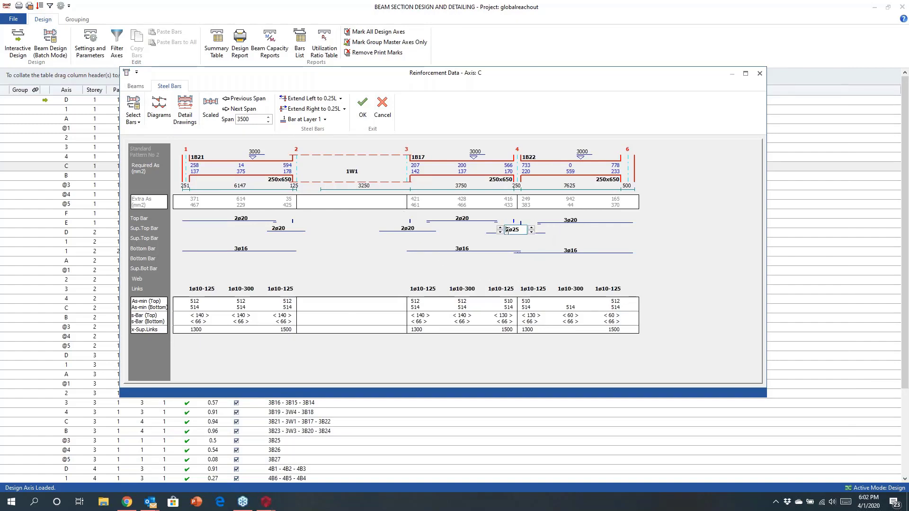
{"action": "key", "text": "Up"}
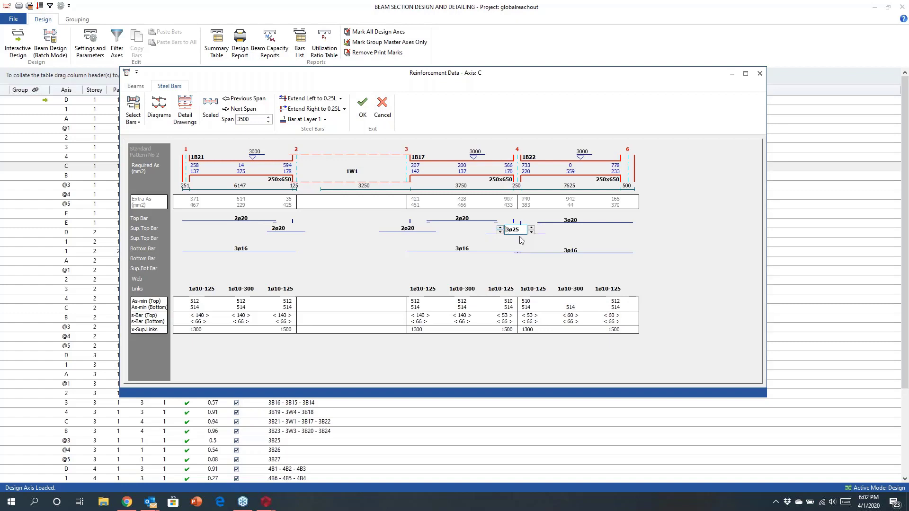
{"action": "left_click", "coordinate": [531, 232]}
{"action": "left_click", "coordinate": [462, 221]}
{"action": "key", "text": "Up"}
{"action": "left_click", "coordinate": [572, 251]}
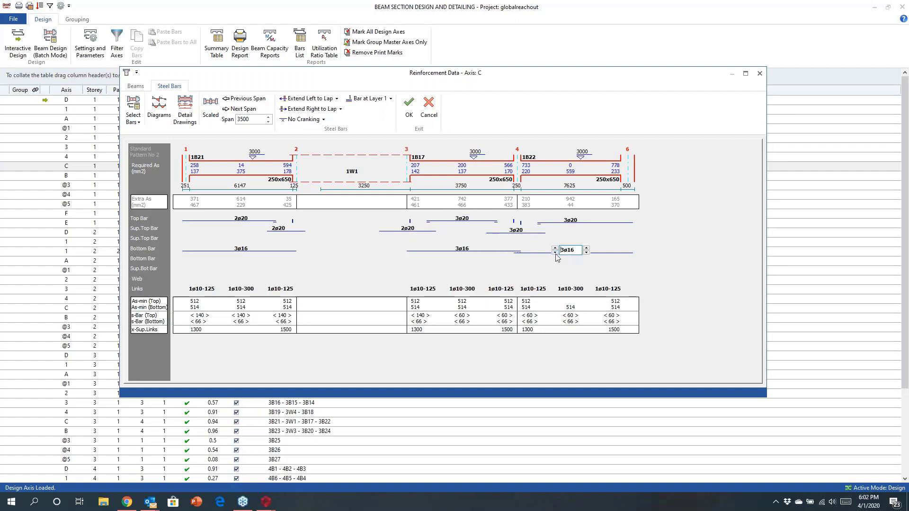
{"action": "left_click", "coordinate": [556, 252]}
{"action": "left_click", "coordinate": [555, 248]}
Step: Set the support top bars of beam 1B17 at axis 3 to 3ø20
{"action": "left_click", "coordinate": [400, 228]}
{"action": "left_click", "coordinate": [391, 226]}
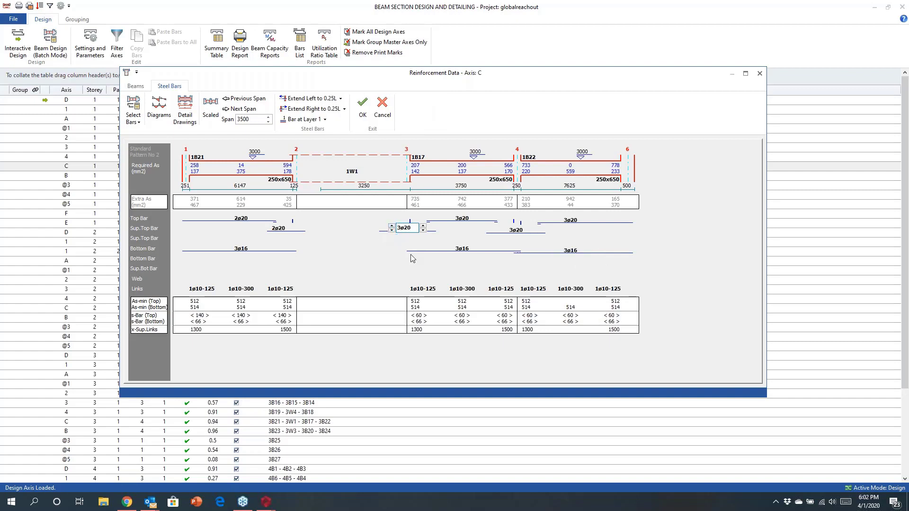
Step: Generate the detail drawing of beam axis C and inspect its elevation and reinforcement along all spans
{"action": "left_click", "coordinate": [184, 110]}
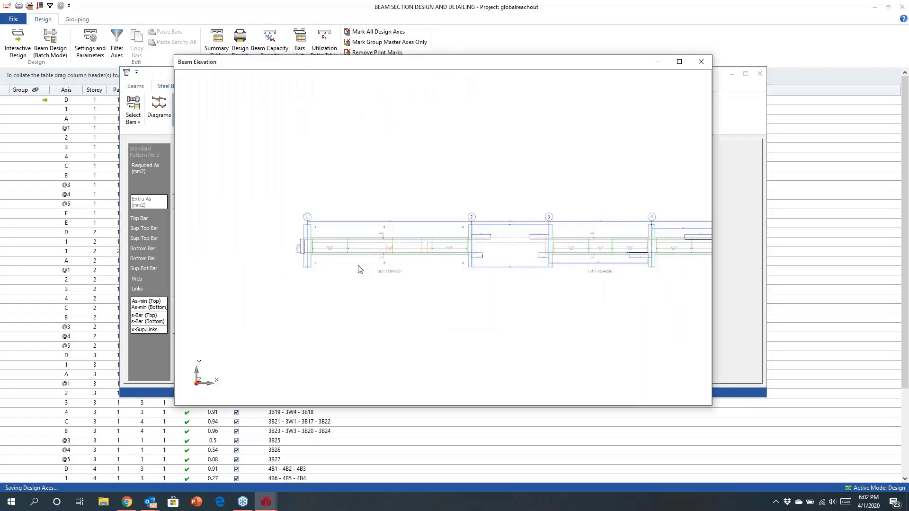
{"action": "scroll", "coordinate": [358, 269], "scroll_direction": "up", "scroll_amount": 3}
{"action": "middle_click_drag", "start_coordinate": [515, 284], "coordinate": [227, 277]}
{"action": "middle_click_drag", "start_coordinate": [554, 279], "coordinate": [333, 270]}
{"action": "scroll", "coordinate": [502, 273], "scroll_direction": "down", "scroll_amount": 2}
{"action": "middle_click_drag", "start_coordinate": [627, 272], "coordinate": [315, 258]}
{"action": "middle_click_drag", "start_coordinate": [654, 260], "coordinate": [411, 252]}
{"action": "scroll", "coordinate": [448, 249], "scroll_direction": "up", "scroll_amount": 1}
{"action": "left_click", "coordinate": [701, 62]}
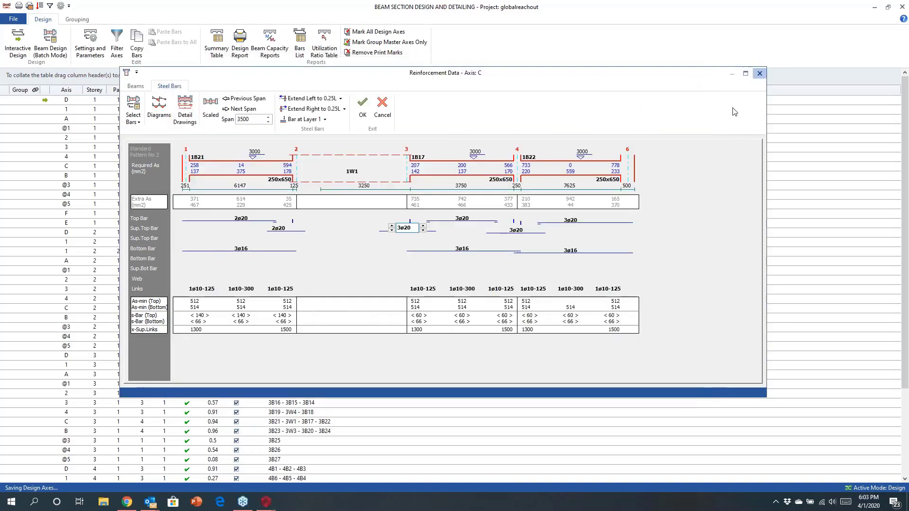
Step: Close the axis C reinforcement data, the beam design table and Building Analysis to return to the model
{"action": "left_click", "coordinate": [759, 74]}
{"action": "left_click", "coordinate": [902, 7]}
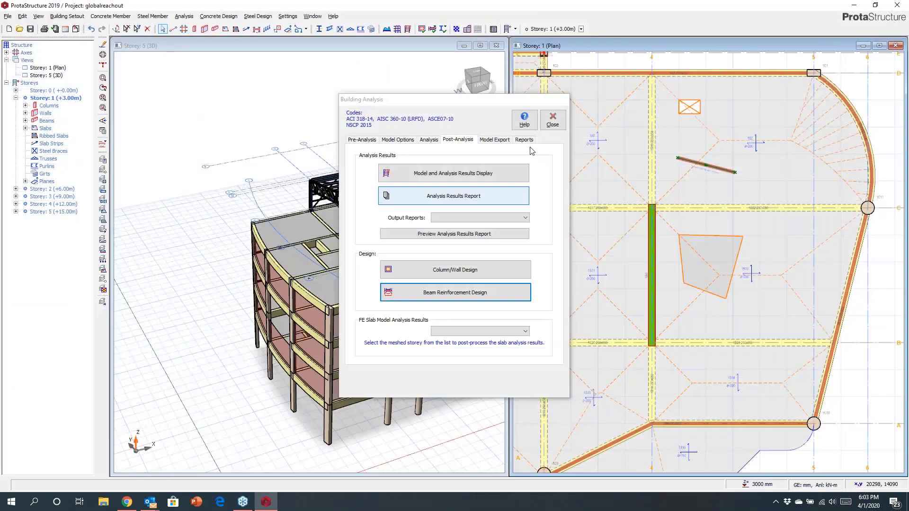
{"action": "left_click", "coordinate": [553, 119]}
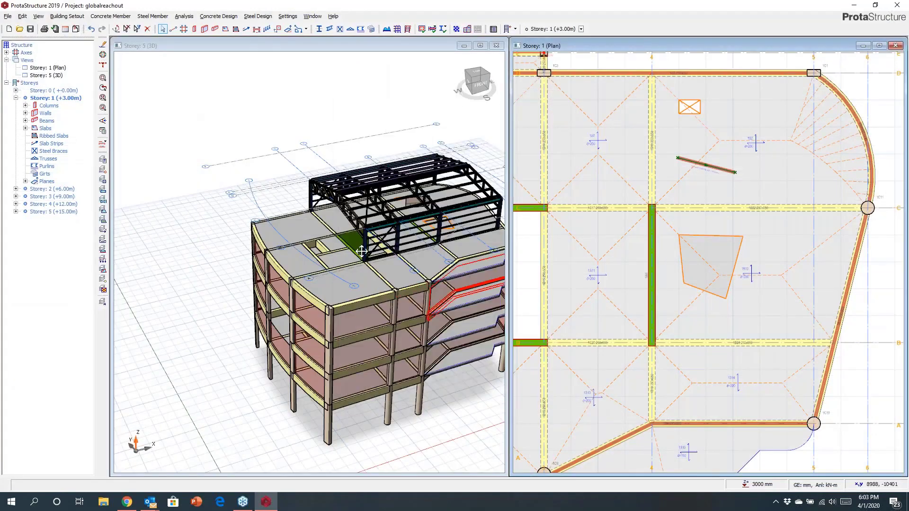
Step: Make Storey: 0 (+-0.00m) the current storey so its foundation plan is shown
{"action": "middle_click_drag", "start_coordinate": [354, 251], "coordinate": [259, 220]}
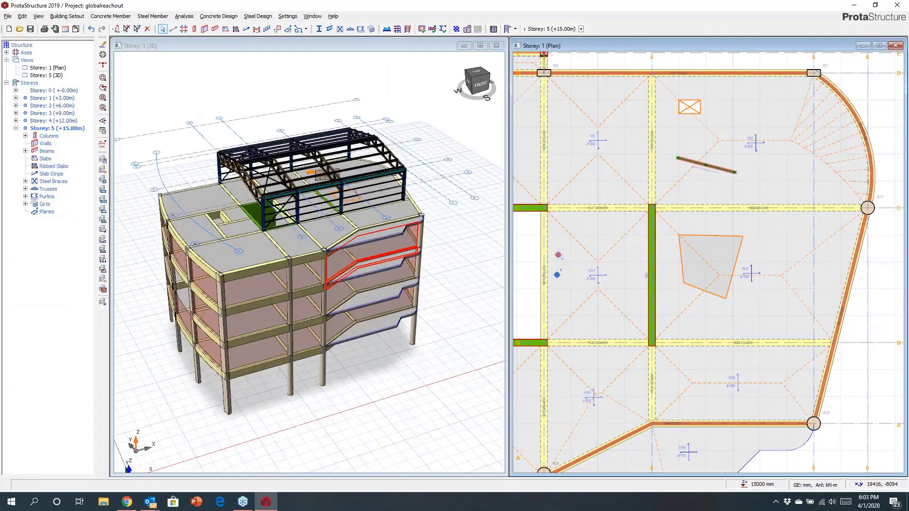
{"action": "scroll", "coordinate": [702, 223], "scroll_direction": "down", "scroll_amount": 5}
{"action": "double_click", "coordinate": [57, 90]}
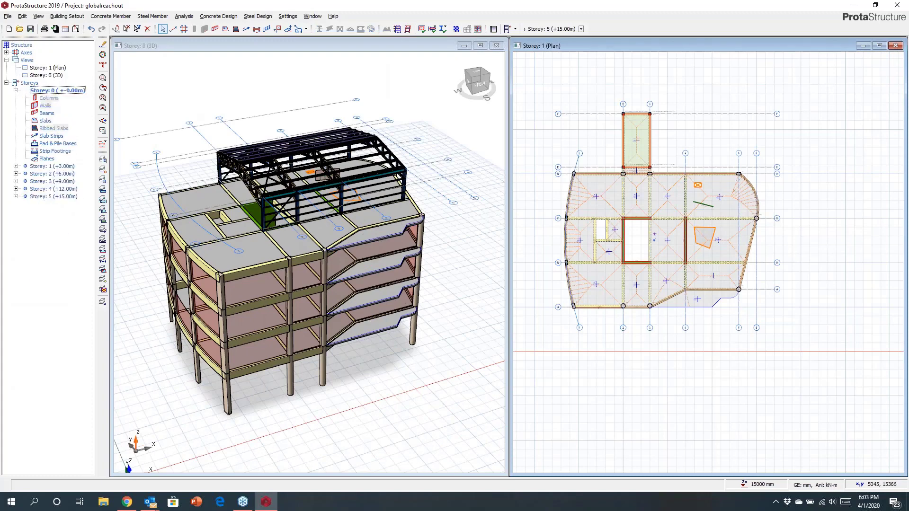
{"action": "double_click", "coordinate": [57, 167]}
{"action": "left_click", "coordinate": [72, 92]}
{"action": "left_click", "coordinate": [103, 97]}
{"action": "key", "text": "Escape"}
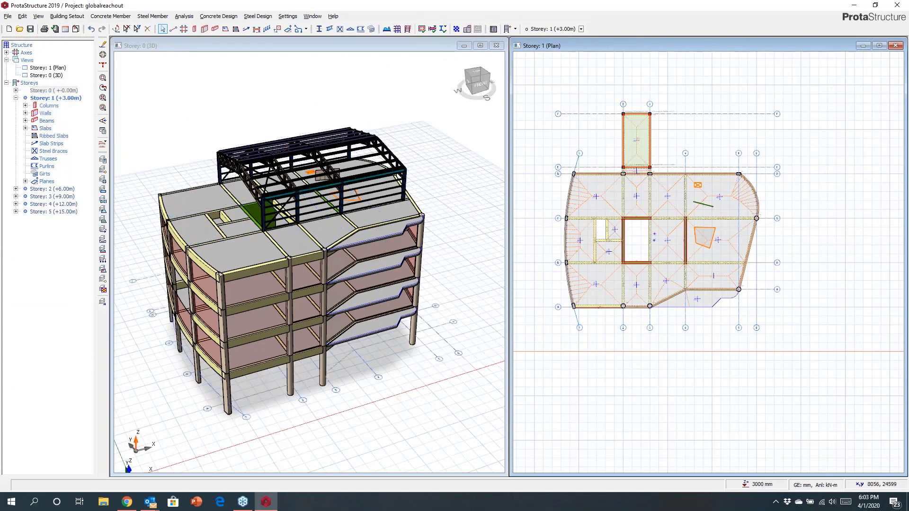
{"action": "left_click", "coordinate": [581, 29]}
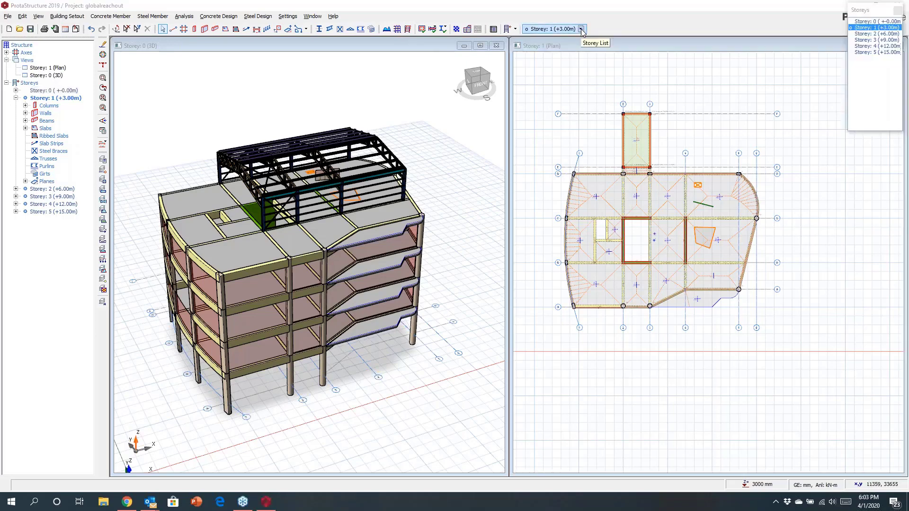
{"action": "left_click", "coordinate": [882, 22]}
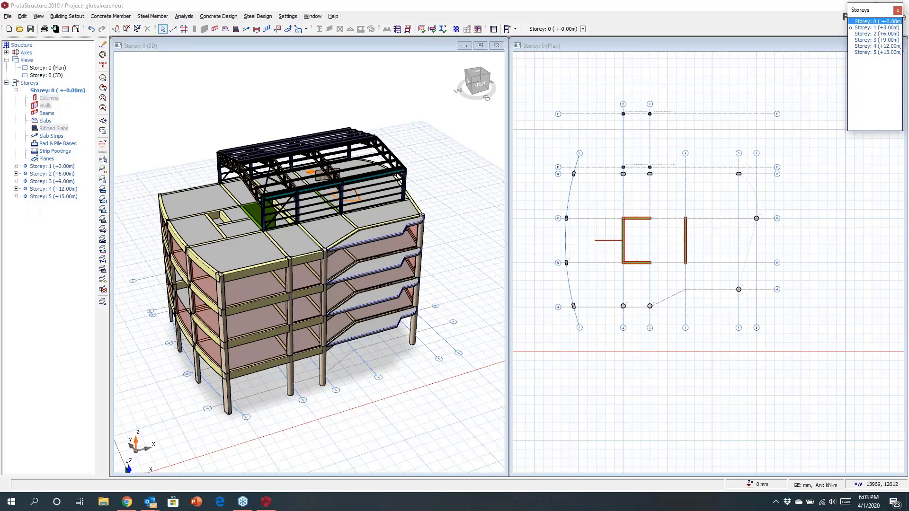
{"action": "scroll", "coordinate": [596, 277], "scroll_direction": "up", "scroll_amount": 4}
{"action": "scroll", "coordinate": [595, 278], "scroll_direction": "down", "scroll_amount": 3}
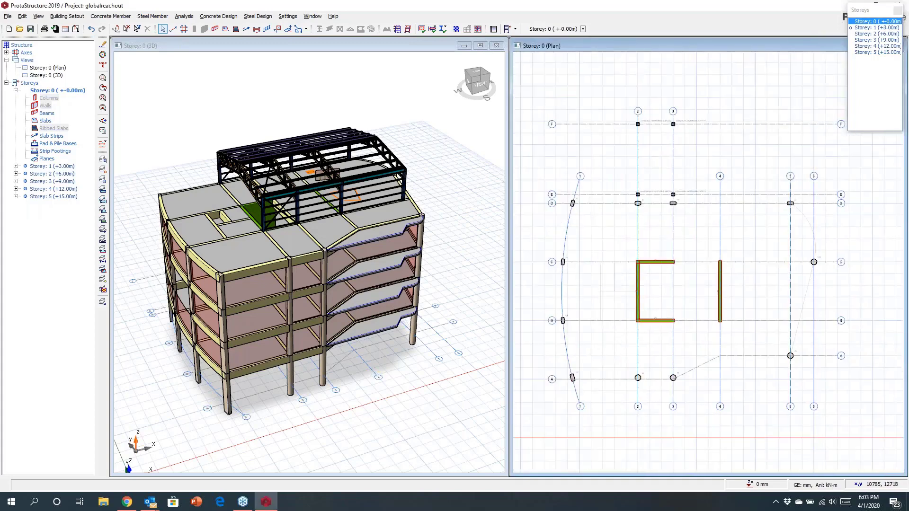
Step: Select columns 1C4 to 1C11 in the storey 0 plan and start inserting pile caps for them
{"action": "left_click_drag", "start_coordinate": [529, 176], "coordinate": [873, 342]}
{"action": "left_click_drag", "start_coordinate": [793, 227], "coordinate": [841, 299]}
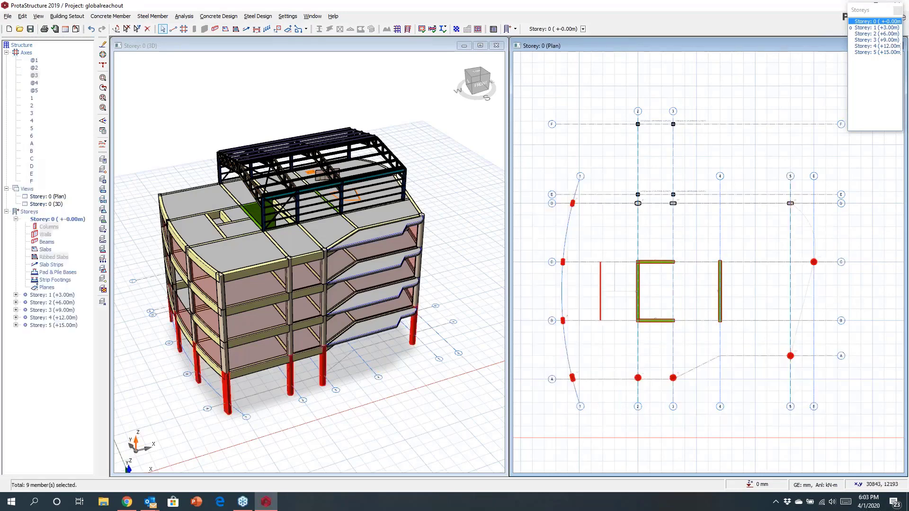
{"action": "right_click", "coordinate": [528, 235]}
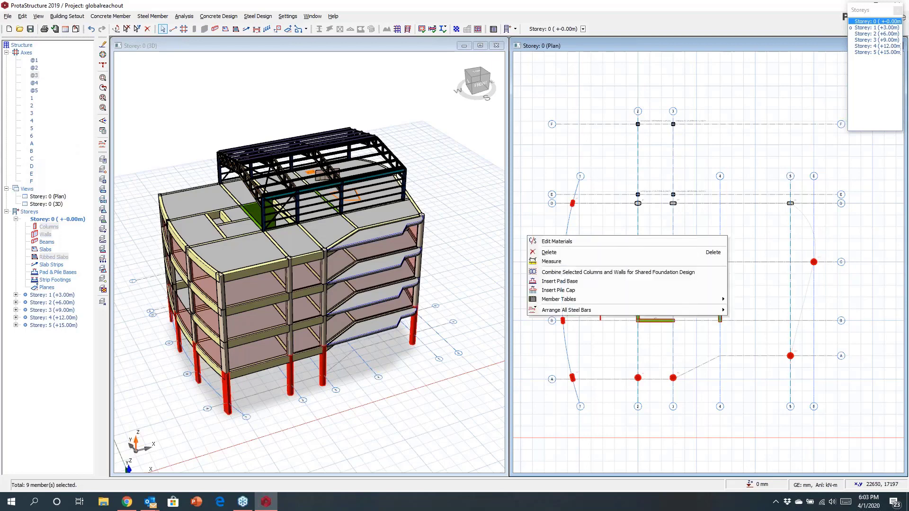
{"action": "left_click", "coordinate": [588, 290]}
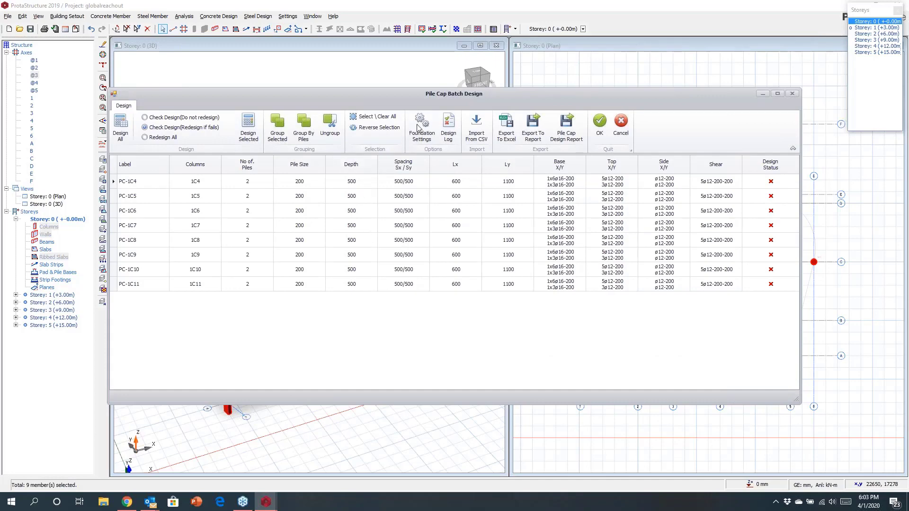
Step: Review the general and pile cap parameters in the foundation settings, keeping them as they are
{"action": "left_click", "coordinate": [421, 127]}
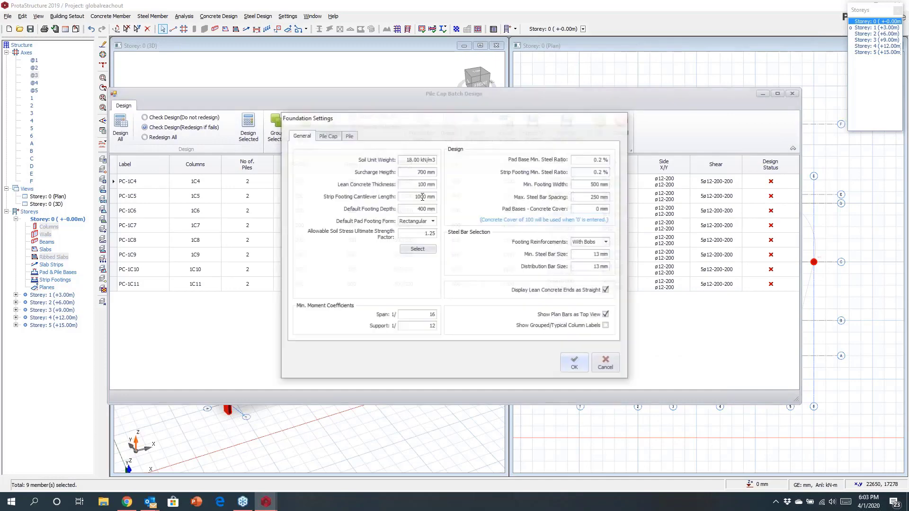
{"action": "left_click", "coordinate": [327, 135]}
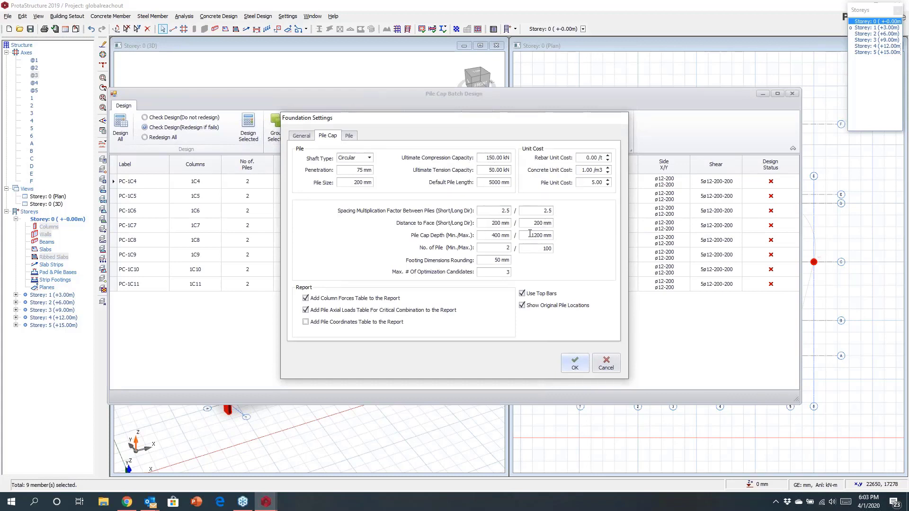
{"action": "left_click", "coordinate": [575, 364]}
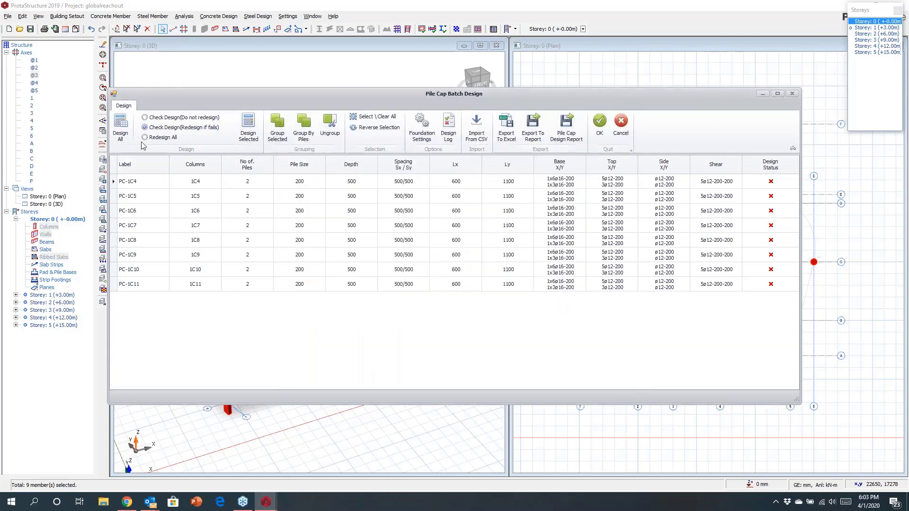
Step: Design all listed pile caps with redesign if fails, group them by piles and insert them into the model
{"action": "left_click", "coordinate": [121, 127]}
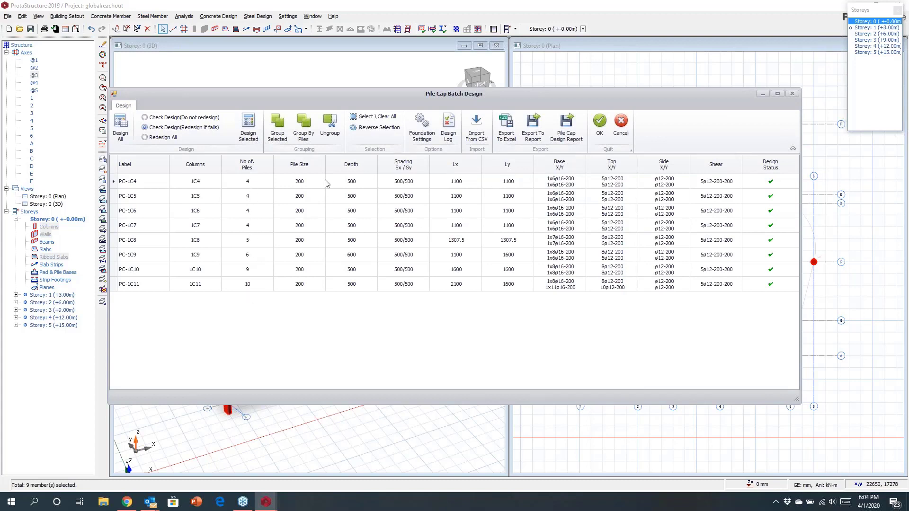
{"action": "left_click", "coordinate": [303, 127]}
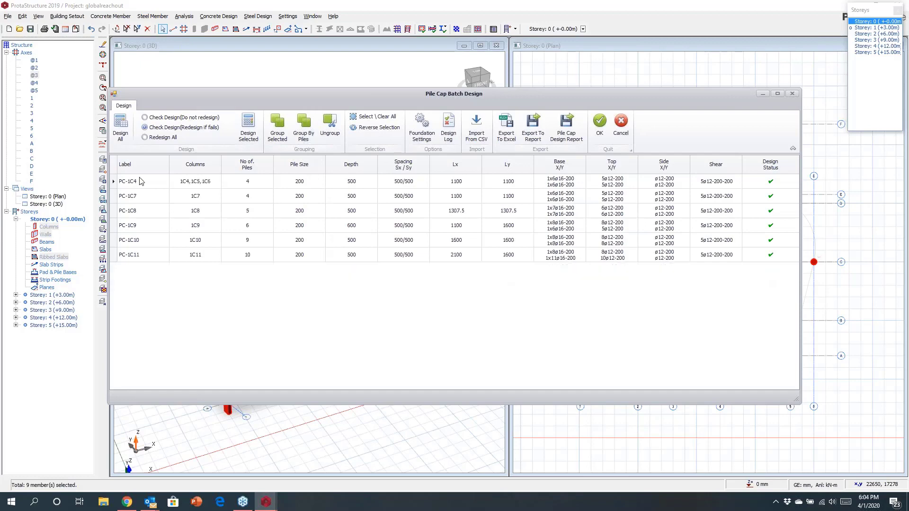
{"action": "left_click", "coordinate": [599, 124]}
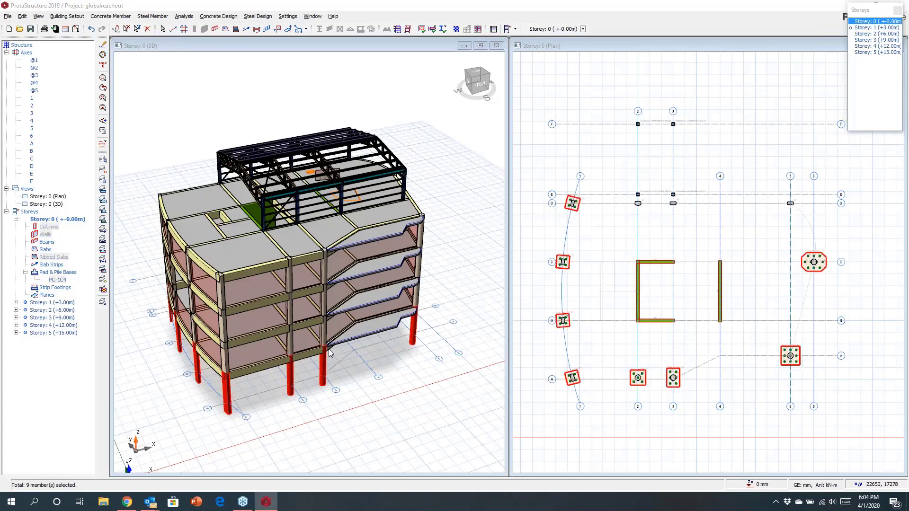
Step: Inspect the inserted pile caps and piles in the 3D model and clear the selection
{"action": "left_click", "coordinate": [359, 377]}
{"action": "mouse_move", "coordinate": [359, 377]}
{"action": "middle_mouse_down"}
{"action": "mouse_move", "coordinate": [427, 354]}
{"action": "mouse_move", "coordinate": [404, 381]}
{"action": "middle_mouse_up"}
{"action": "right_click", "coordinate": [405, 381]}
{"action": "key", "text": "Escape"}
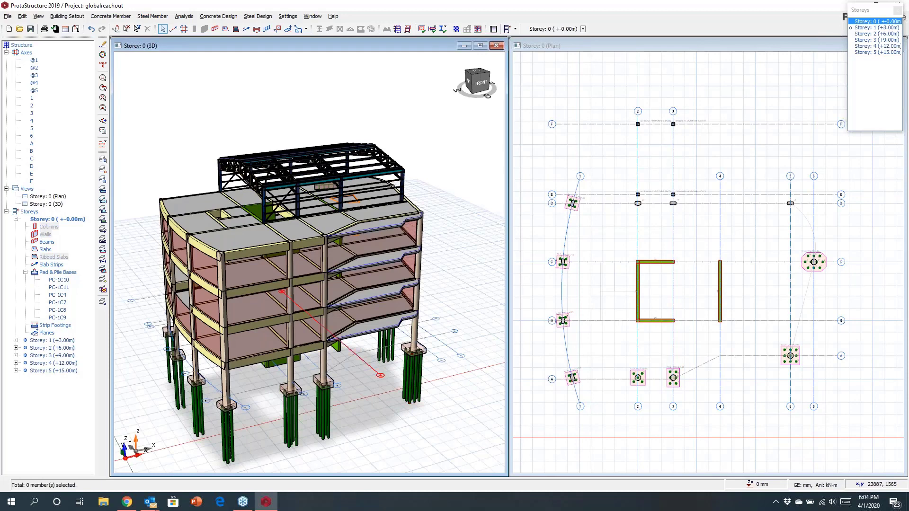
{"action": "left_click", "coordinate": [381, 375]}
{"action": "left_click", "coordinate": [742, 219]}
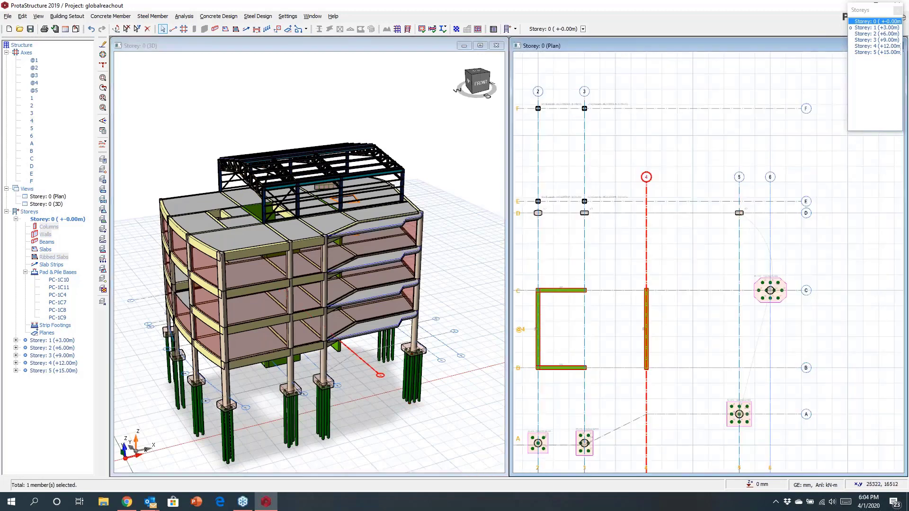
Step: Start a pad base for column 1C1 at axes 5 and D, with a footing depth of 800 mm, and calculate it
{"action": "scroll", "coordinate": [742, 219], "scroll_direction": "up", "scroll_amount": 4}
{"action": "right_click", "coordinate": [727, 198]}
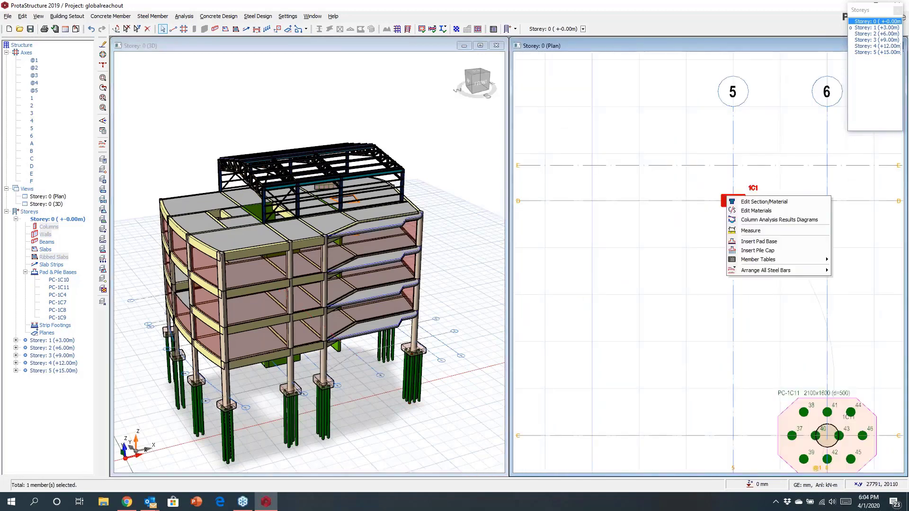
{"action": "left_click", "coordinate": [758, 251]}
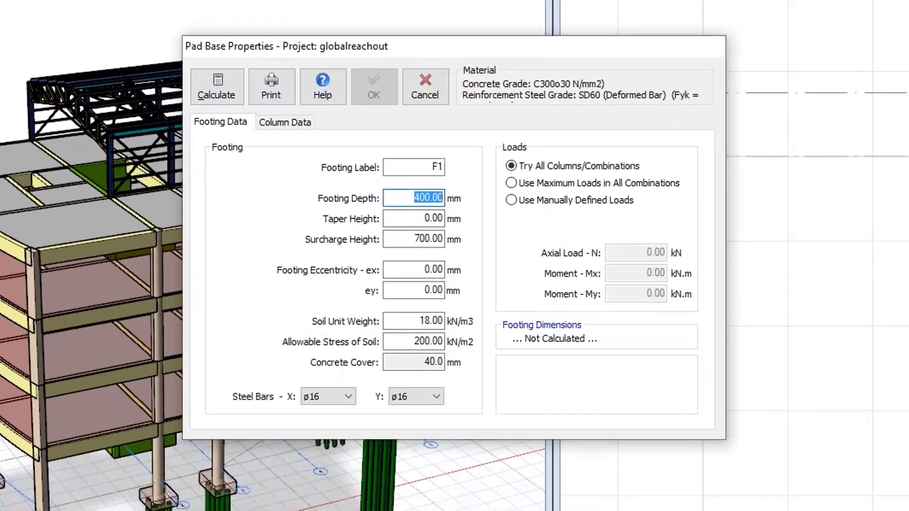
{"action": "type", "text": "800.00"}
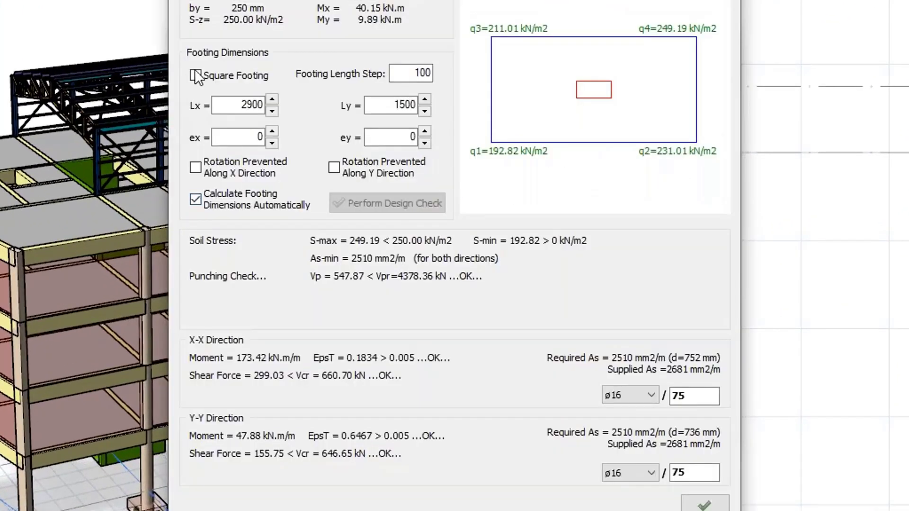
Step: Make the footing square with eccentricities ex -200 mm and ey -100 mm, and insert the pad base under column 1C1
{"action": "left_click", "coordinate": [195, 76]}
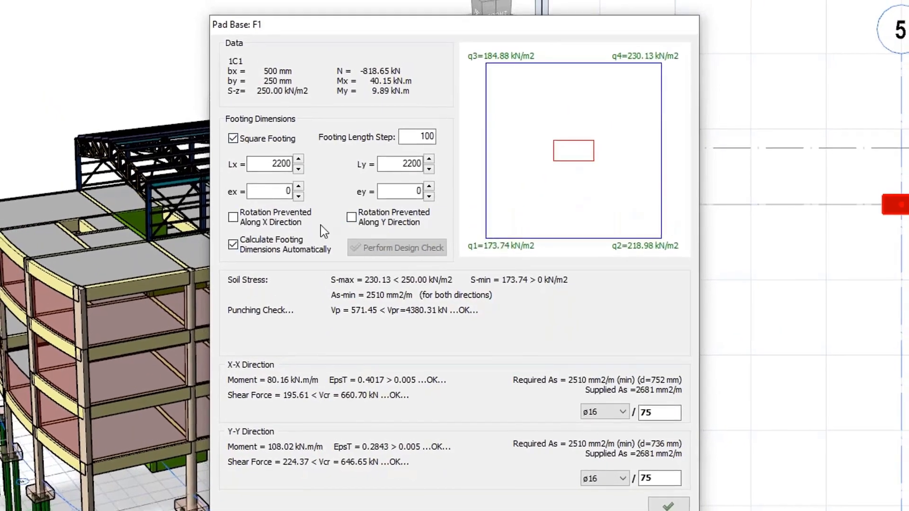
{"action": "left_click", "coordinate": [299, 196]}
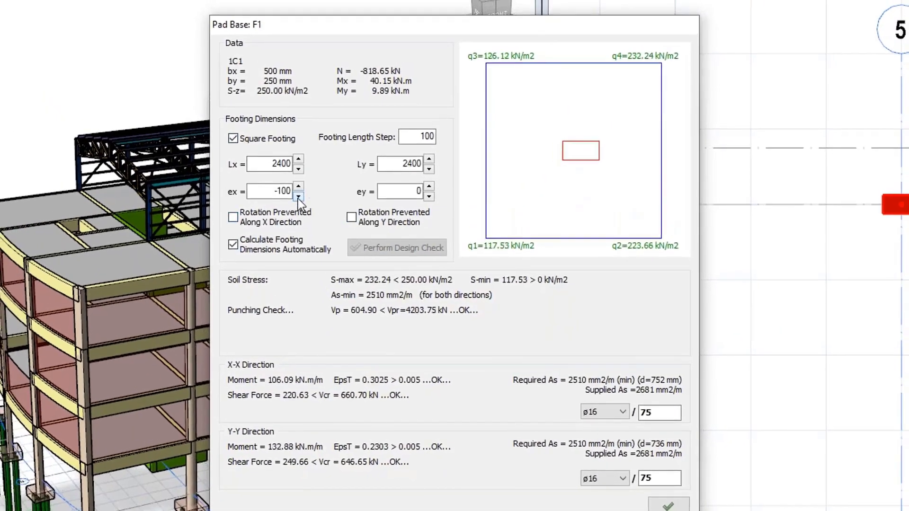
{"action": "left_click", "coordinate": [298, 196]}
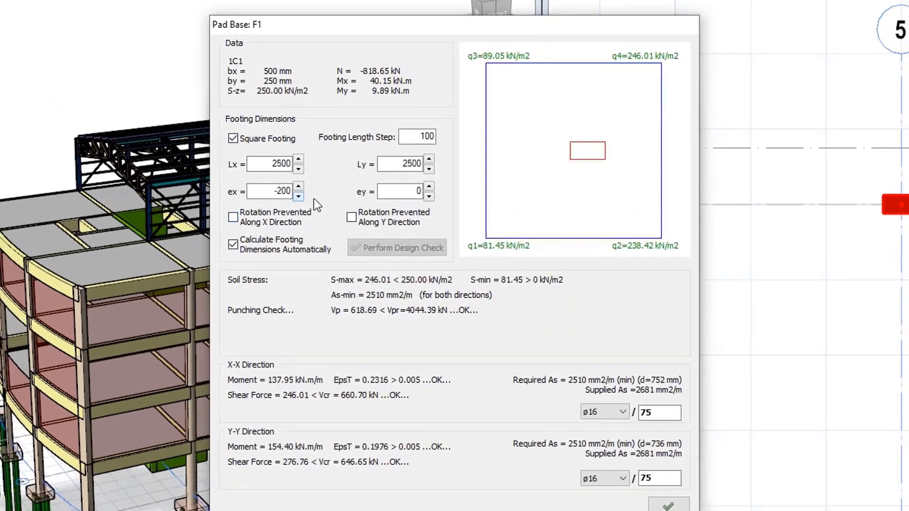
{"action": "left_click", "coordinate": [430, 196]}
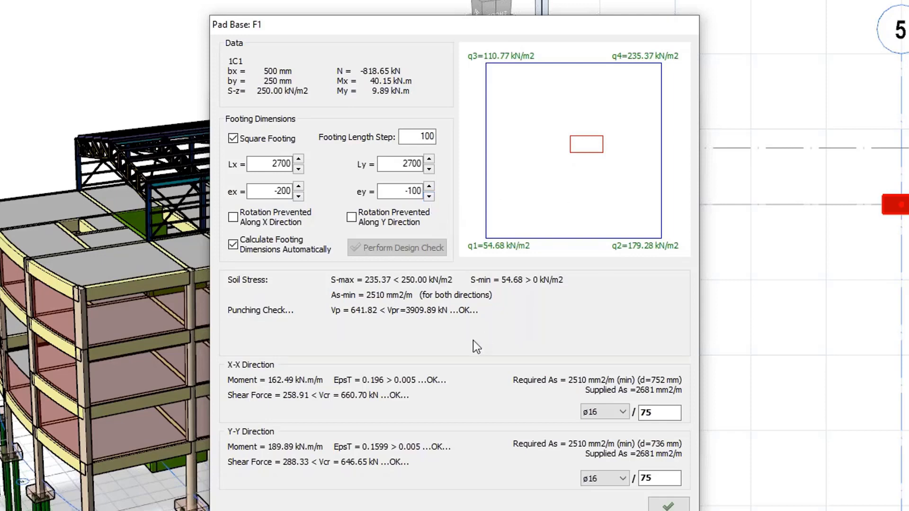
{"action": "left_click", "coordinate": [668, 506]}
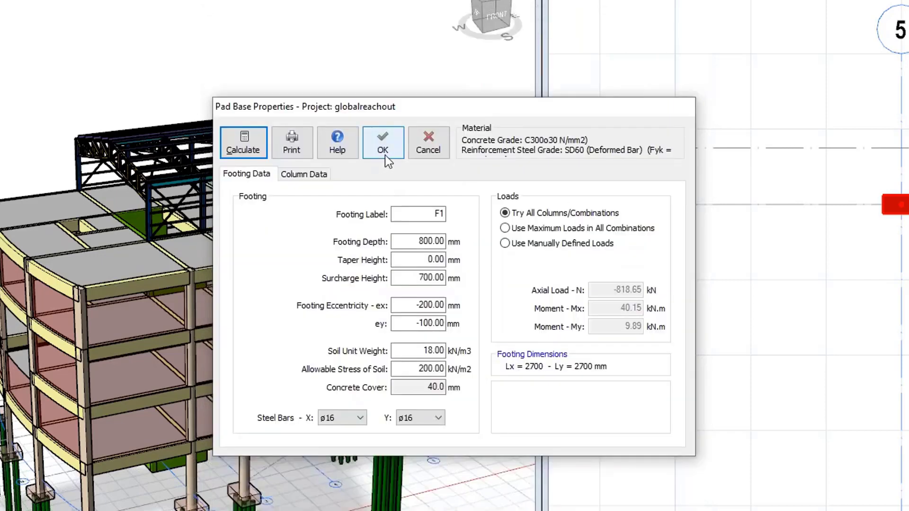
{"action": "left_click", "coordinate": [384, 144]}
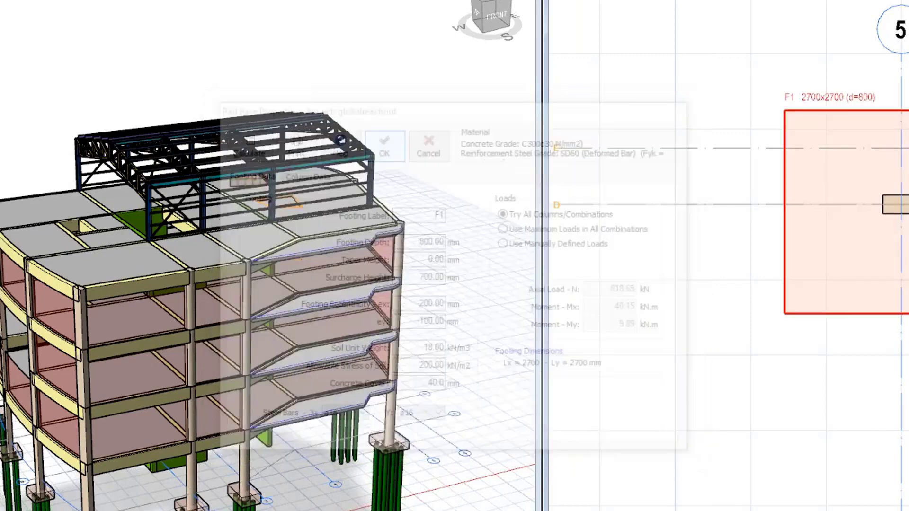
Step: Combine columns 1C2 and 1C12 on axis 2 for shared foundation design
{"action": "scroll", "coordinate": [822, 206], "scroll_direction": "down", "scroll_amount": 6}
{"action": "scroll", "coordinate": [786, 187], "scroll_direction": "up", "scroll_amount": 6}
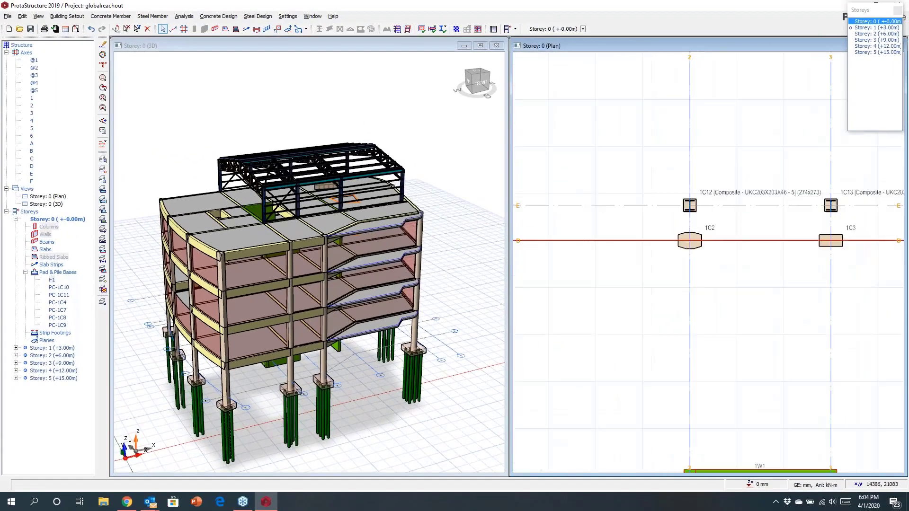
{"action": "middle_click_drag", "start_coordinate": [700, 243], "coordinate": [633, 248]}
{"action": "scroll", "coordinate": [622, 246], "scroll_direction": "up", "scroll_amount": 3}
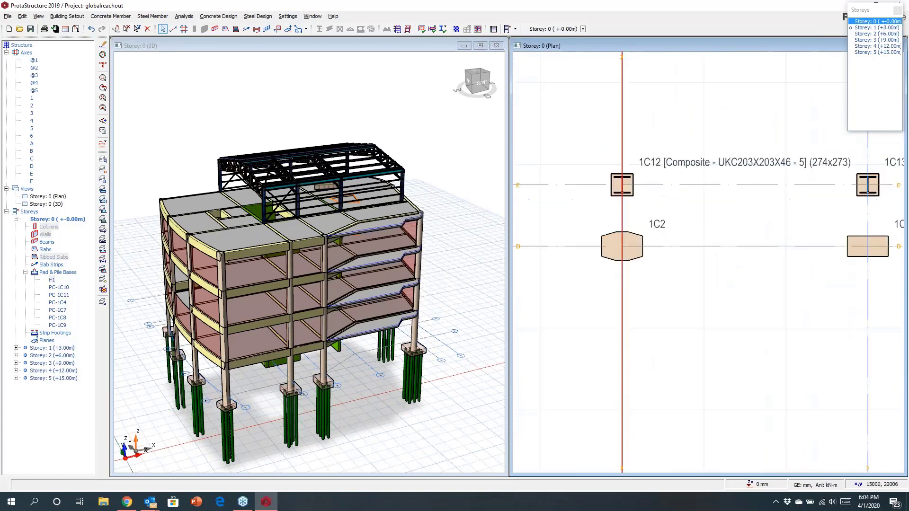
{"action": "mouse_move", "coordinate": [623, 247]}
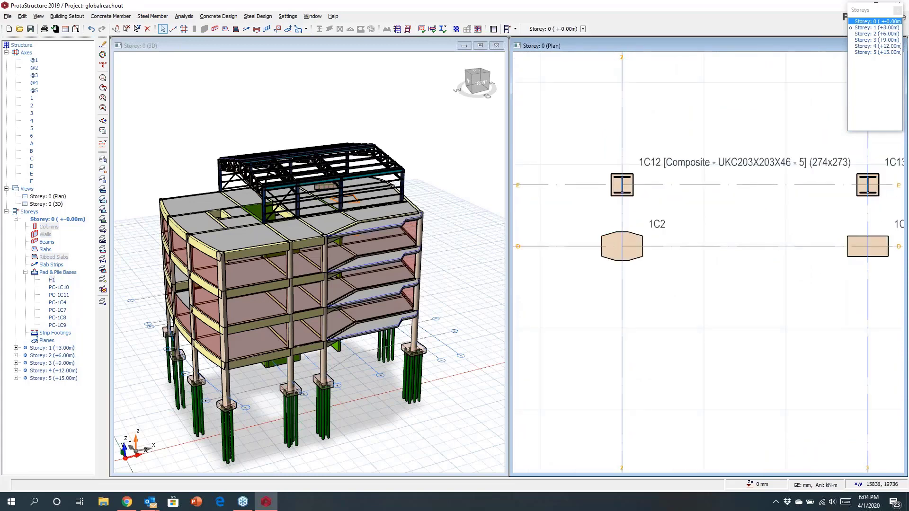
{"action": "scroll", "coordinate": [670, 314], "scroll_direction": "down", "scroll_amount": 3}
{"action": "scroll", "coordinate": [590, 284], "scroll_direction": "up", "scroll_amount": 2}
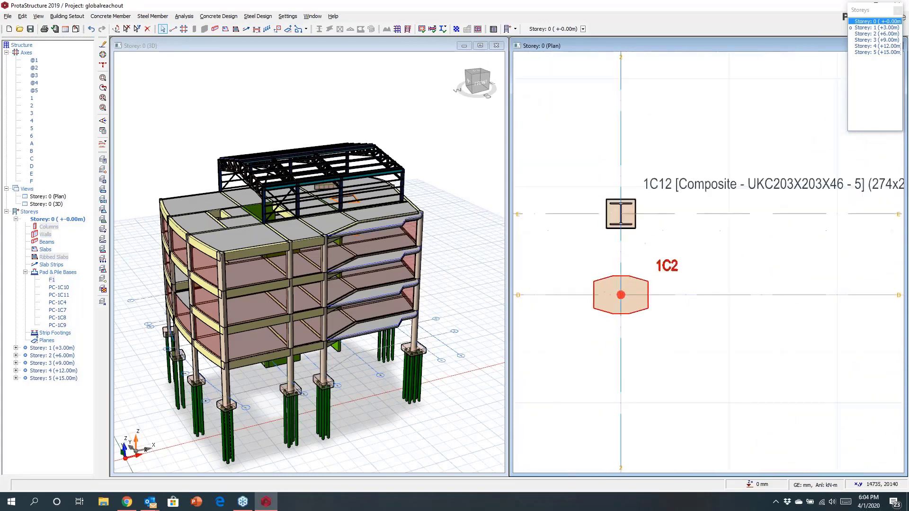
{"action": "left_click", "coordinate": [593, 285]}
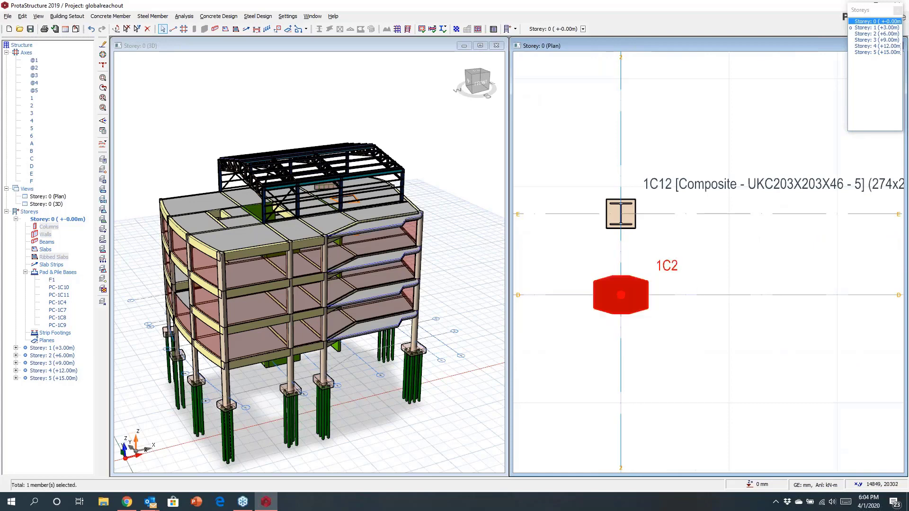
{"action": "left_click", "coordinate": [621, 213]}
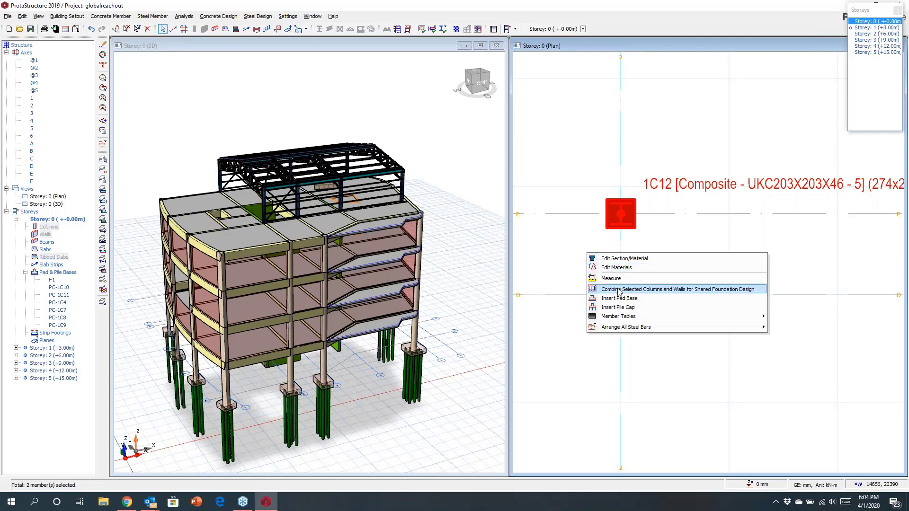
{"action": "left_click", "coordinate": [616, 289]}
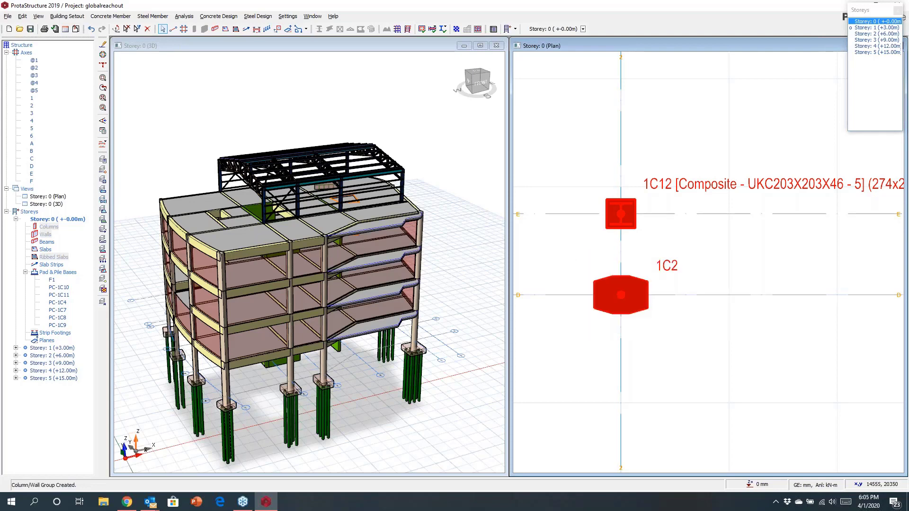
Step: Design and insert one shared pile cap under the combined columns 1C2 and 1C12
{"action": "right_click", "coordinate": [579, 268]}
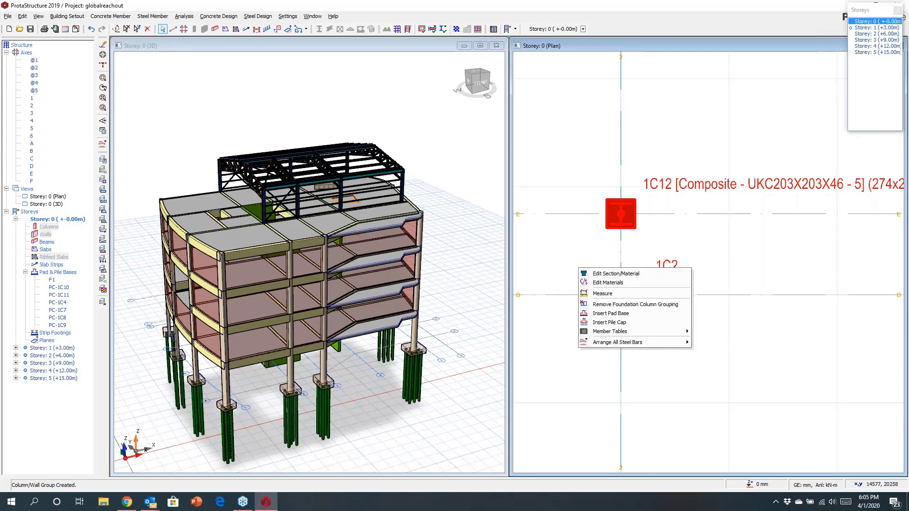
{"action": "left_click", "coordinate": [598, 314]}
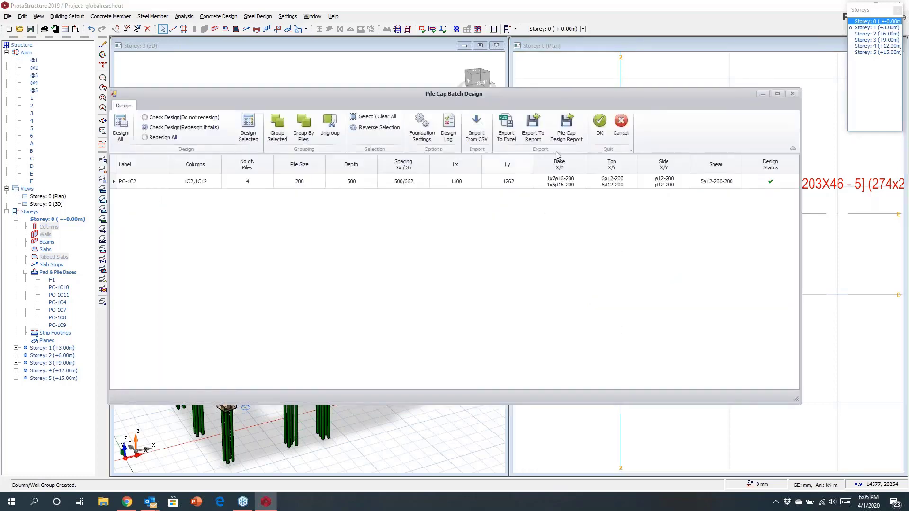
{"action": "left_click", "coordinate": [600, 124]}
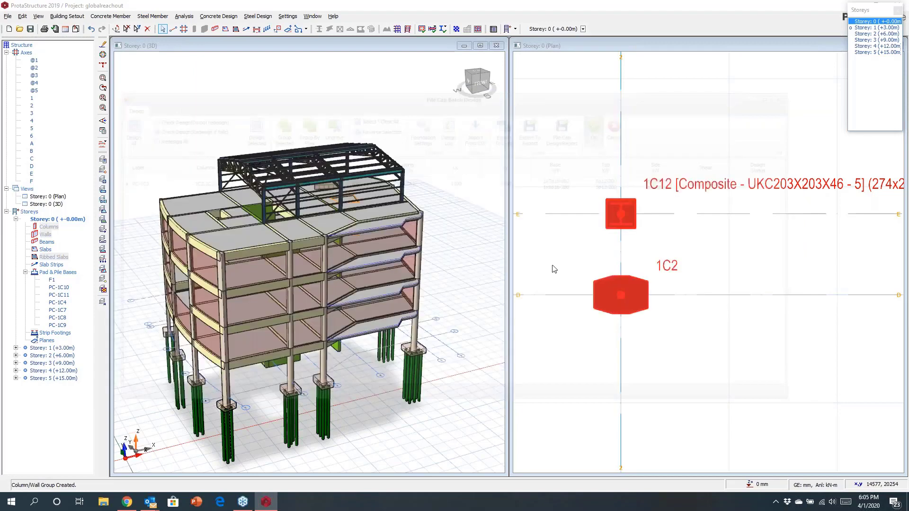
Step: Combine columns 1C3 and 1C13 on axis 3 for shared foundation design
{"action": "scroll", "coordinate": [554, 271], "scroll_direction": "down", "scroll_amount": 3}
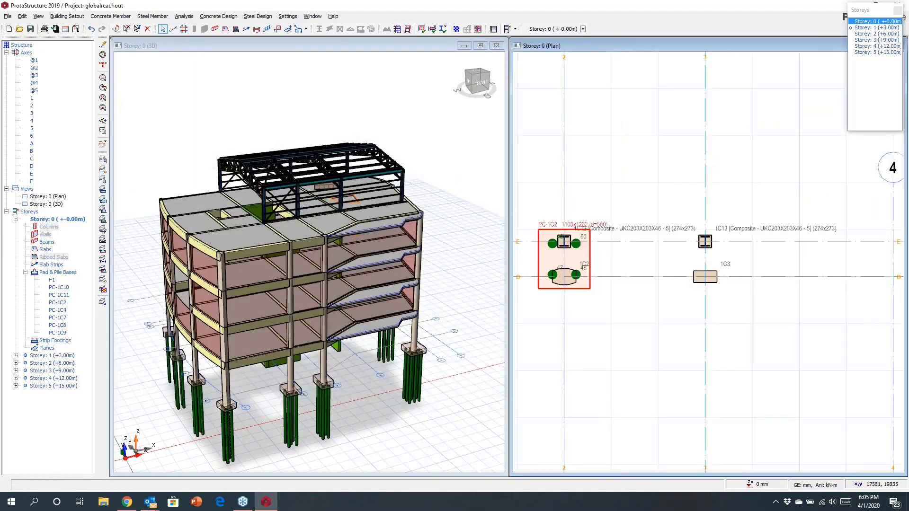
{"action": "middle_click_drag", "start_coordinate": [670, 289], "coordinate": [615, 267]}
{"action": "scroll", "coordinate": [634, 254], "scroll_direction": "up", "scroll_amount": 3}
{"action": "left_click", "coordinate": [656, 195]}
{"action": "left_click", "coordinate": [657, 256]}
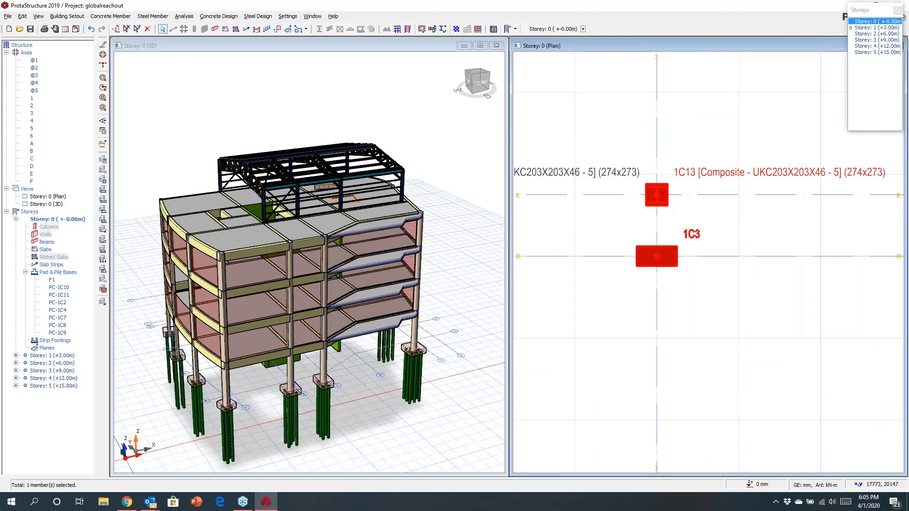
{"action": "right_click", "coordinate": [630, 218]}
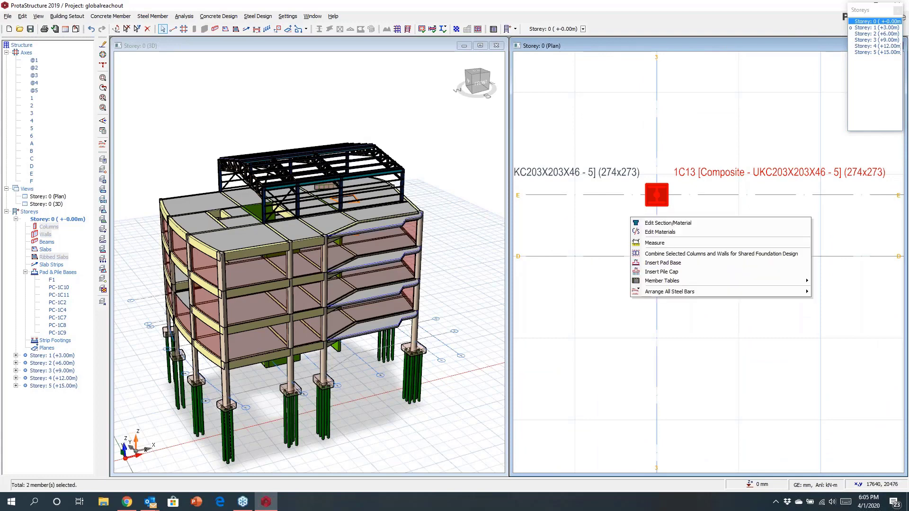
{"action": "left_click", "coordinate": [657, 254]}
Step: Calculate and insert a shared pad base under the combined columns 1C3 and 1C13
{"action": "right_click", "coordinate": [633, 227]}
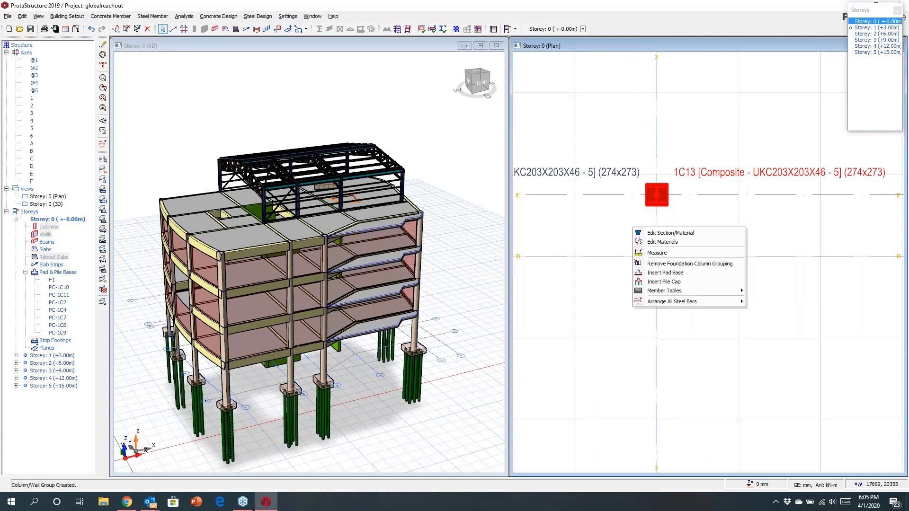
{"action": "left_click", "coordinate": [663, 282]}
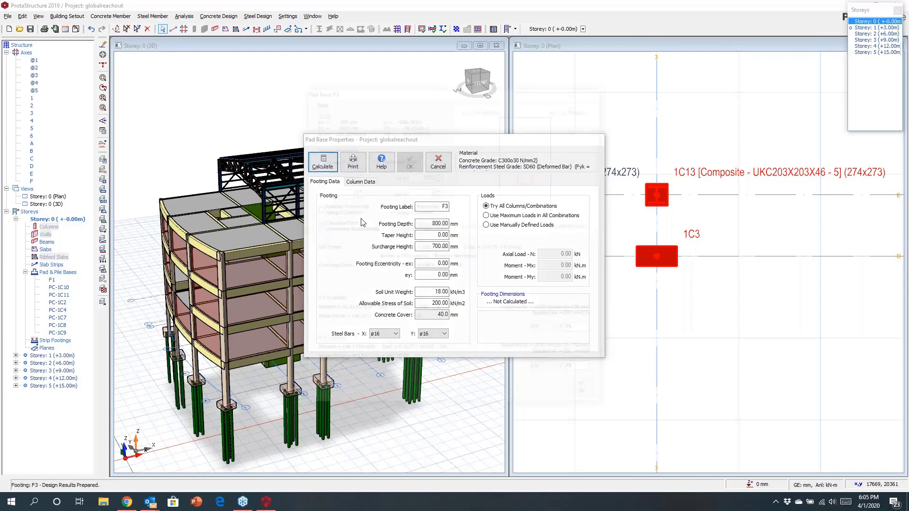
{"action": "left_click", "coordinate": [322, 162]}
{"action": "left_click", "coordinate": [585, 393]}
{"action": "left_click", "coordinate": [410, 166]}
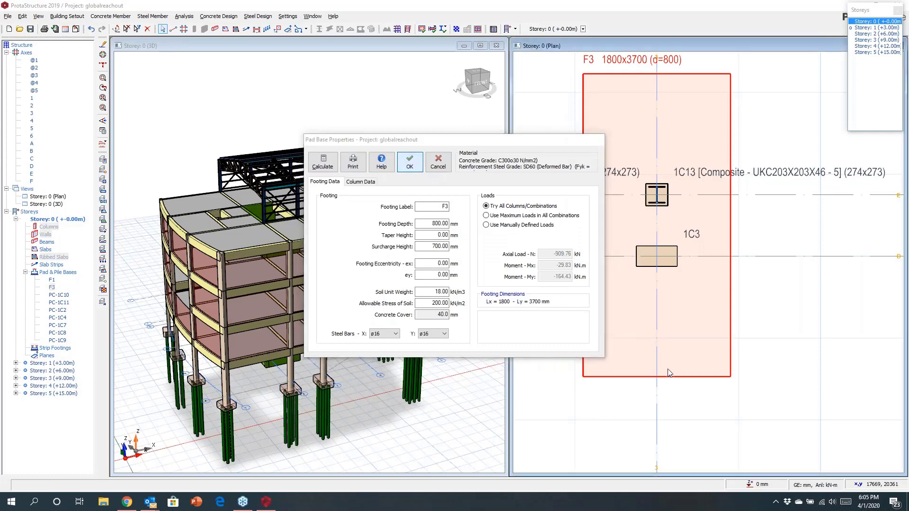
Step: Insert a foundation beam 500 mm wide and 900 mm high along axis F between axes 2 and 3
{"action": "scroll", "coordinate": [720, 356], "scroll_direction": "down", "scroll_amount": 5}
{"action": "middle_click_drag", "start_coordinate": [710, 281], "coordinate": [739, 358]}
{"action": "scroll", "coordinate": [677, 222], "scroll_direction": "up", "scroll_amount": 4}
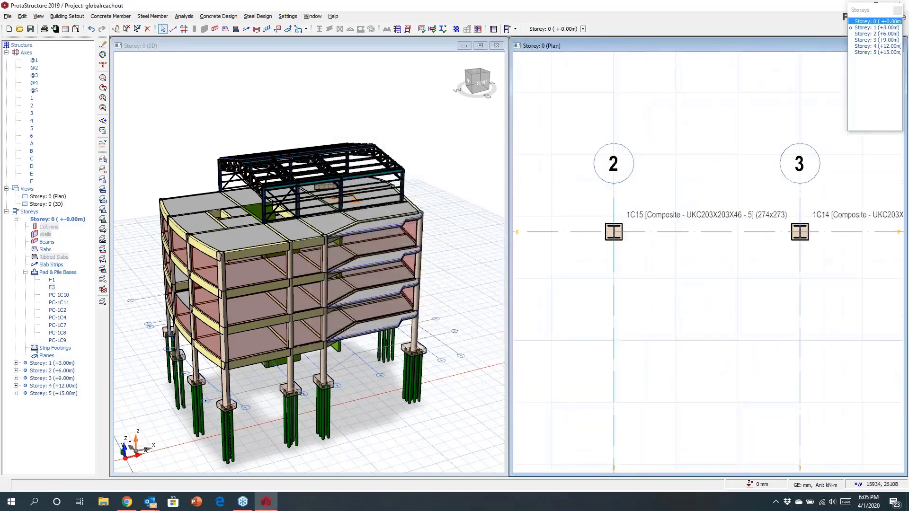
{"action": "scroll", "coordinate": [660, 248], "scroll_direction": "down", "scroll_amount": 2}
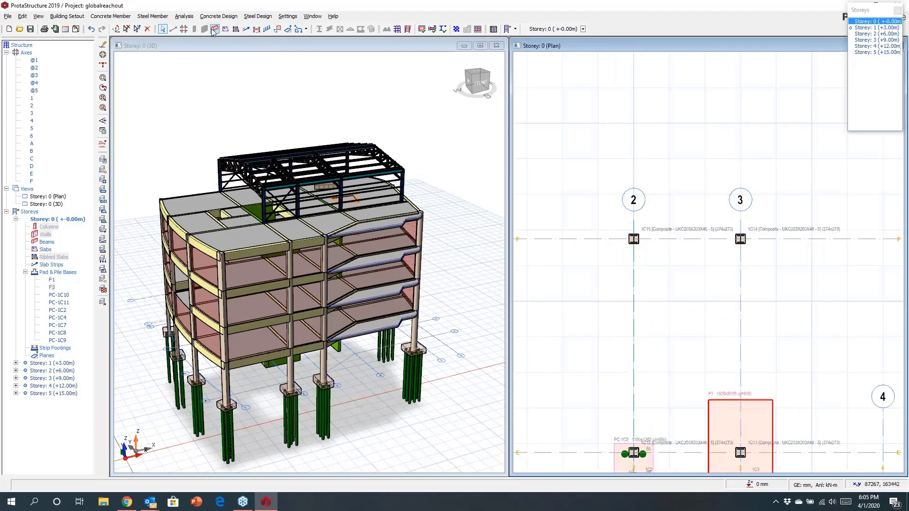
{"action": "type", "text": "b"}
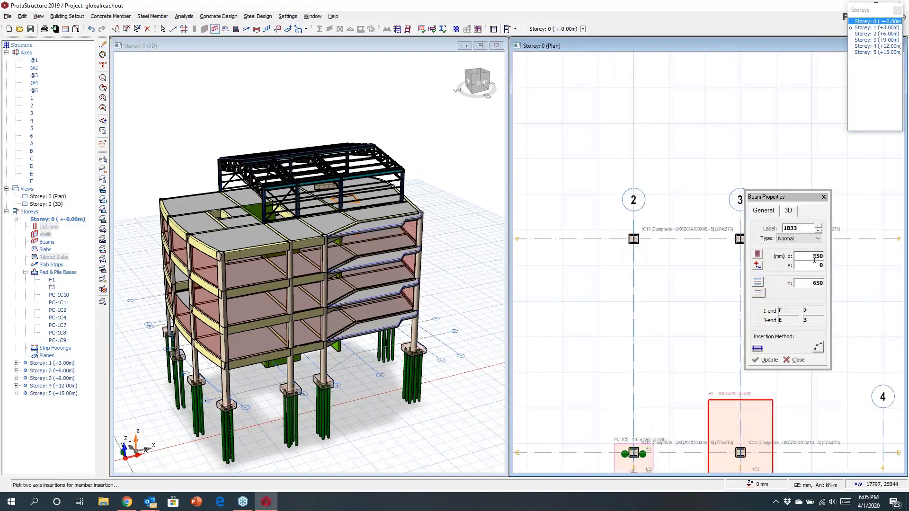
{"action": "type", "text": "500"}
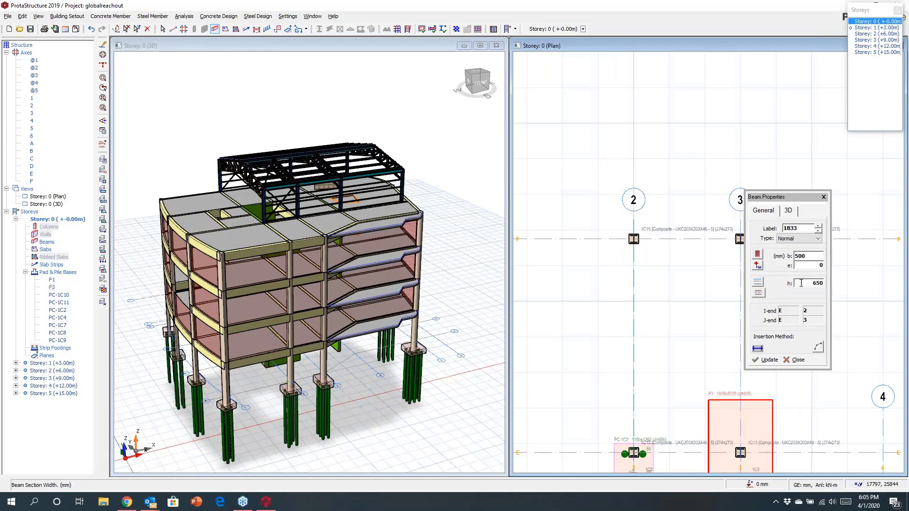
{"action": "left_click", "coordinate": [815, 287]}
{"action": "type", "text": "900"}
{"action": "left_click_drag", "start_coordinate": [799, 195], "coordinate": [865, 276]}
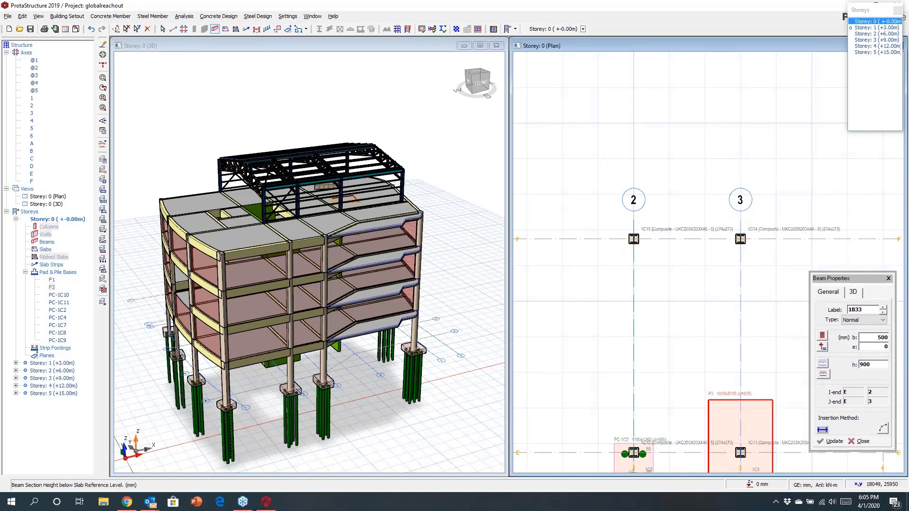
{"action": "left_click", "coordinate": [634, 239]}
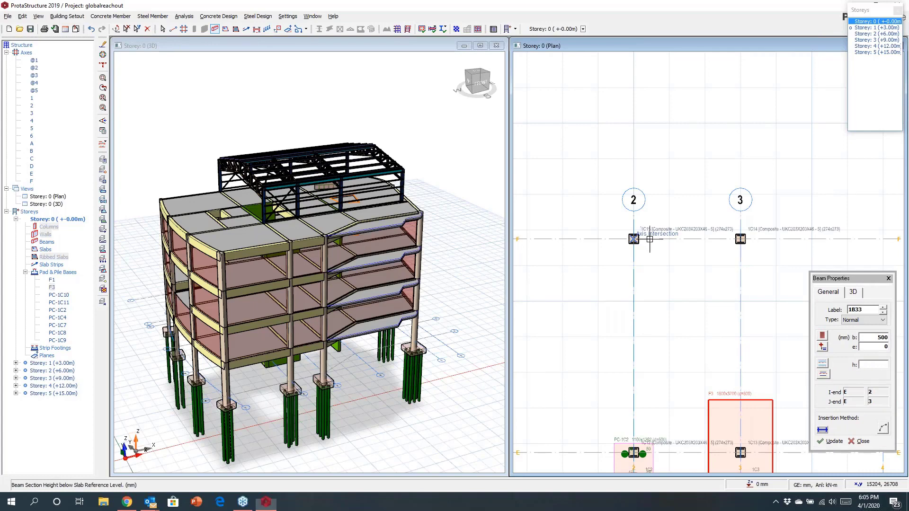
{"action": "left_click", "coordinate": [741, 239]}
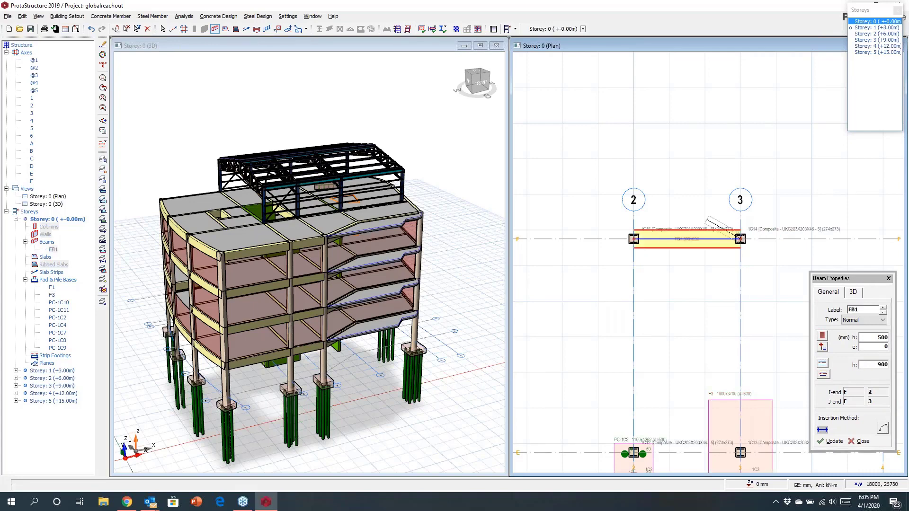
{"action": "key", "text": "Escape"}
Step: Design and insert a strip footing under foundation beam FB1 with a footing taper height of 100 mm
{"action": "scroll", "coordinate": [688, 228], "scroll_direction": "up", "scroll_amount": 2}
{"action": "left_click", "coordinate": [685, 233]}
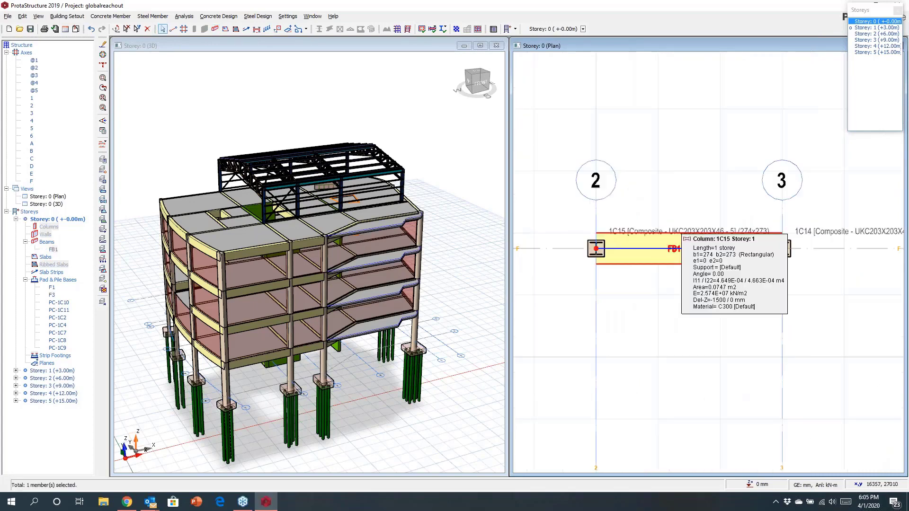
{"action": "right_click", "coordinate": [683, 233]}
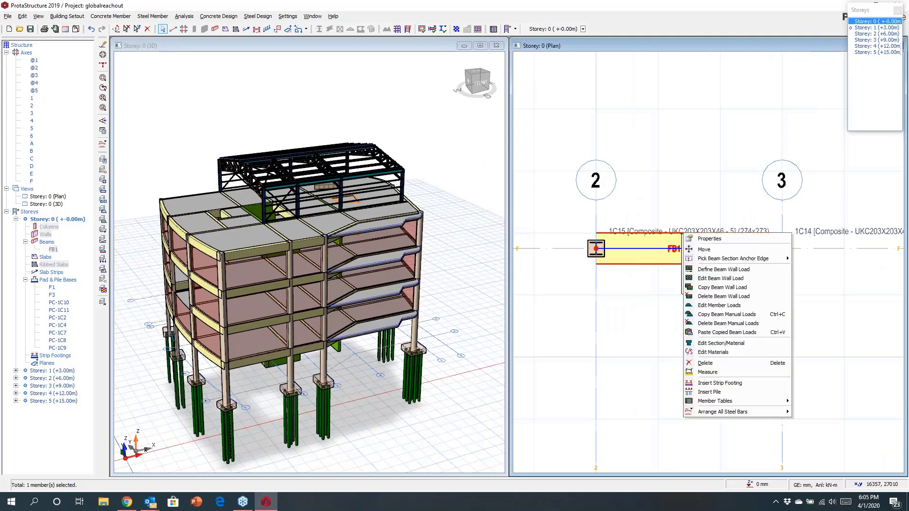
{"action": "left_click", "coordinate": [709, 384]}
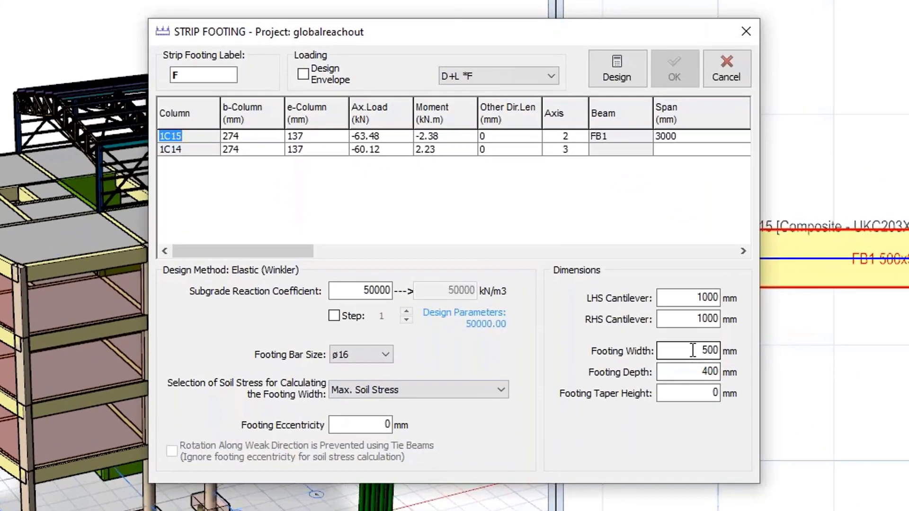
{"action": "left_click_drag", "start_coordinate": [693, 351], "coordinate": [726, 353]}
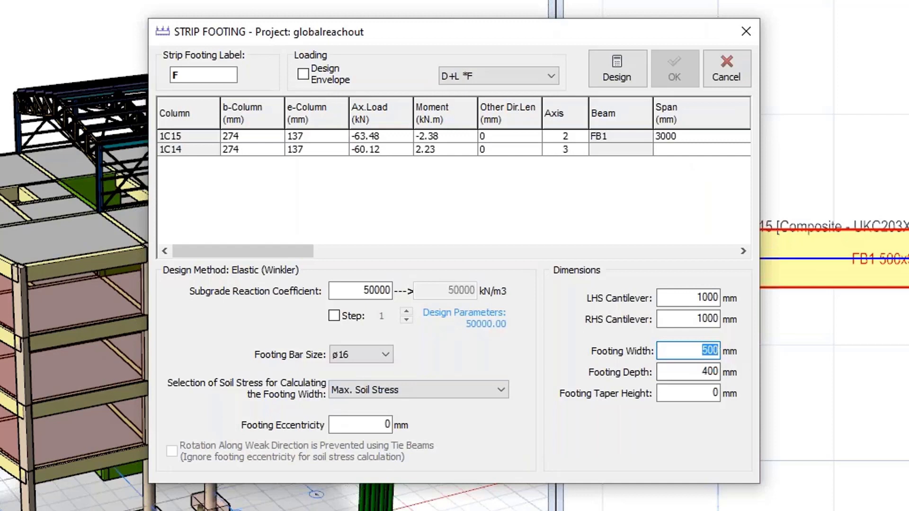
{"action": "double_click", "coordinate": [710, 394]}
{"action": "type", "text": "100"}
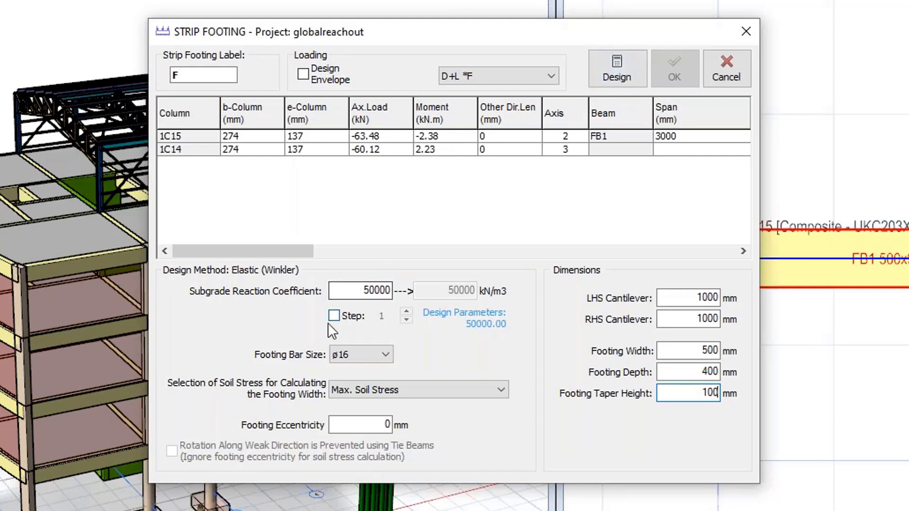
{"action": "left_click", "coordinate": [622, 72]}
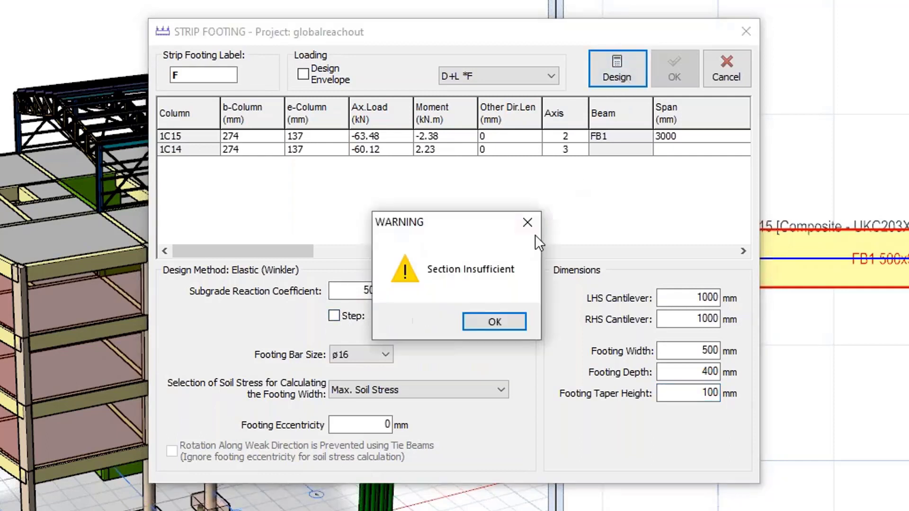
{"action": "left_click", "coordinate": [496, 323]}
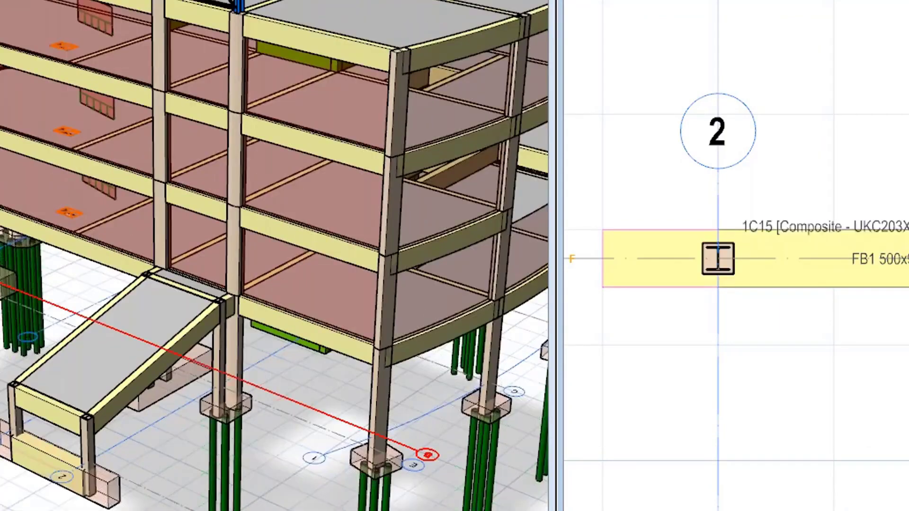
Step: Edit the axis F strip footing: width 1200 mm, depth 500 mm, taper height 200 mm and footing eccentricity 100 mm
{"action": "right_click", "coordinate": [697, 228]}
{"action": "left_click", "coordinate": [736, 238]}
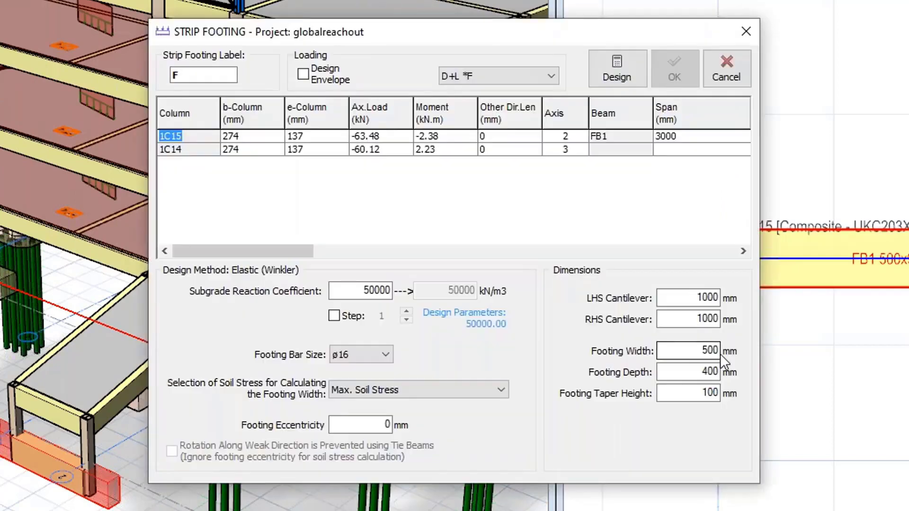
{"action": "double_click", "coordinate": [695, 351]}
{"action": "type", "text": "1200"}
{"action": "double_click", "coordinate": [707, 372]}
{"action": "type", "text": "500"}
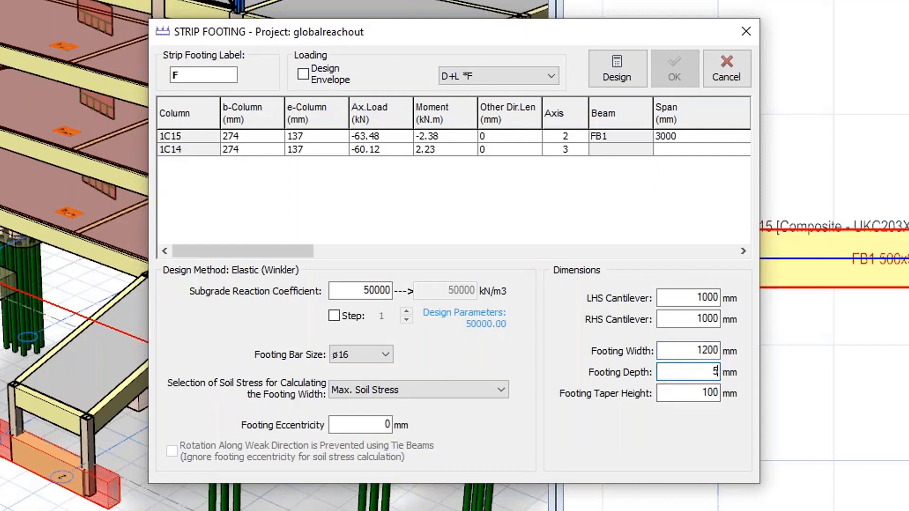
{"action": "double_click", "coordinate": [706, 395]}
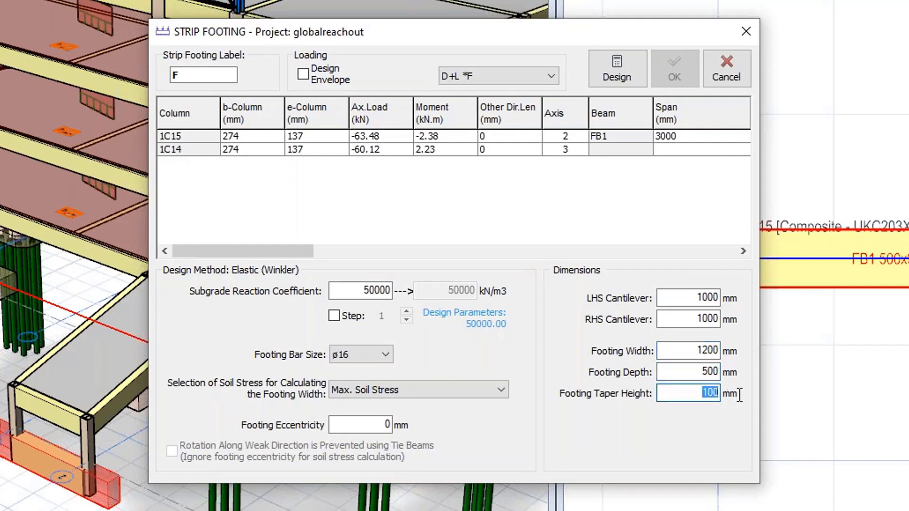
{"action": "type", "text": "200"}
{"action": "double_click", "coordinate": [387, 424]}
{"action": "type", "text": "100"}
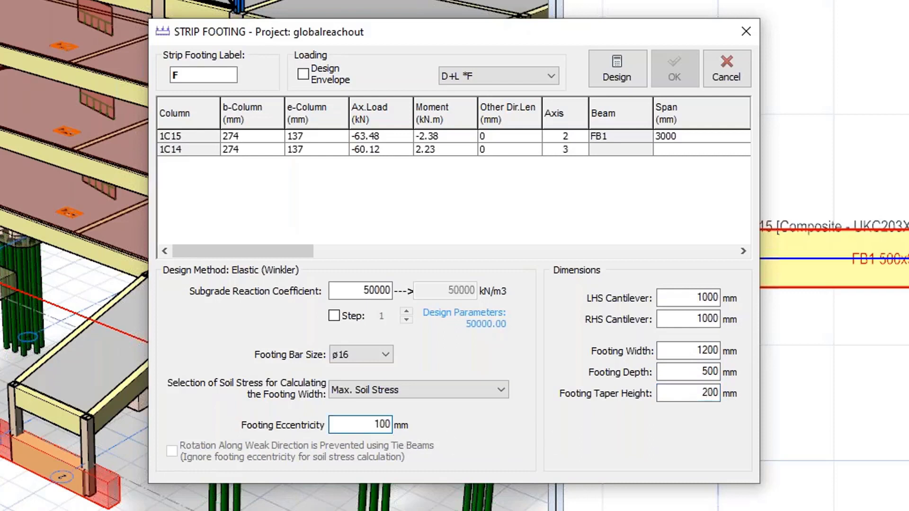
Step: Run the strip footing design, review its result diagrams and apply the footing to the model
{"action": "left_click", "coordinate": [617, 71]}
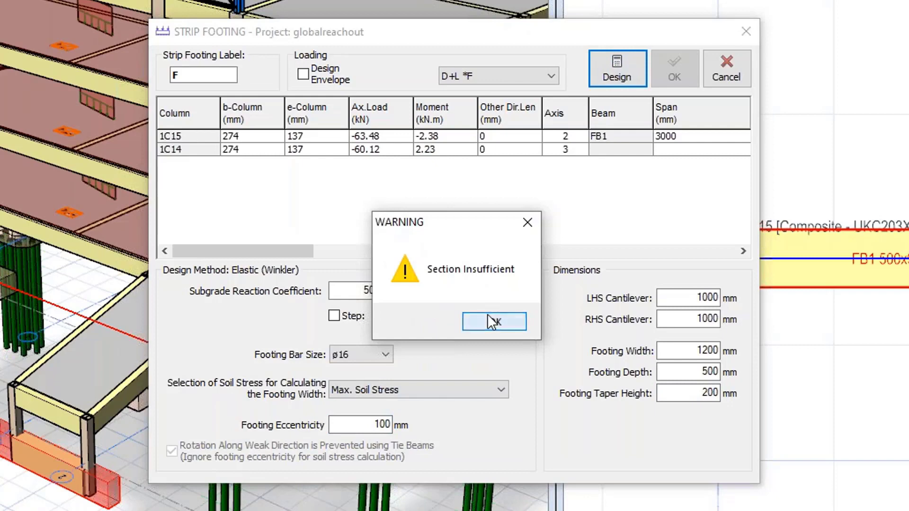
{"action": "left_click", "coordinate": [471, 321]}
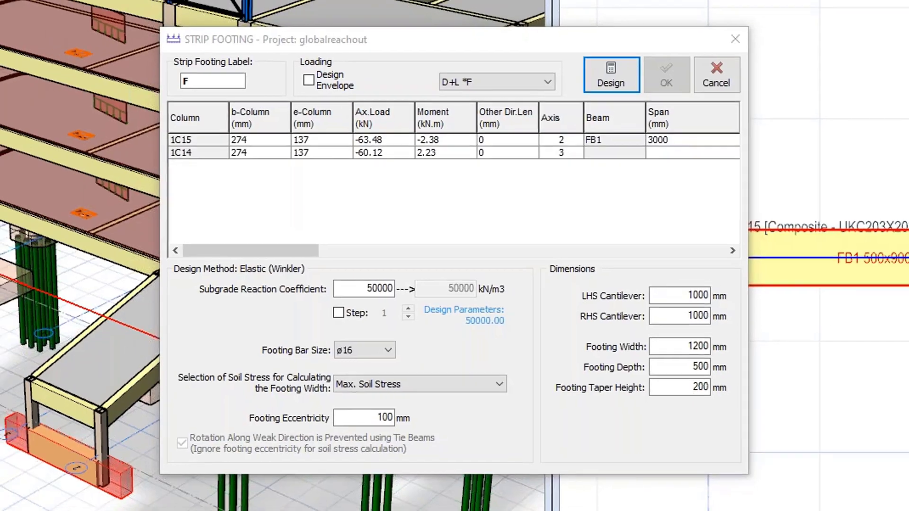
{"action": "left_click", "coordinate": [617, 71]}
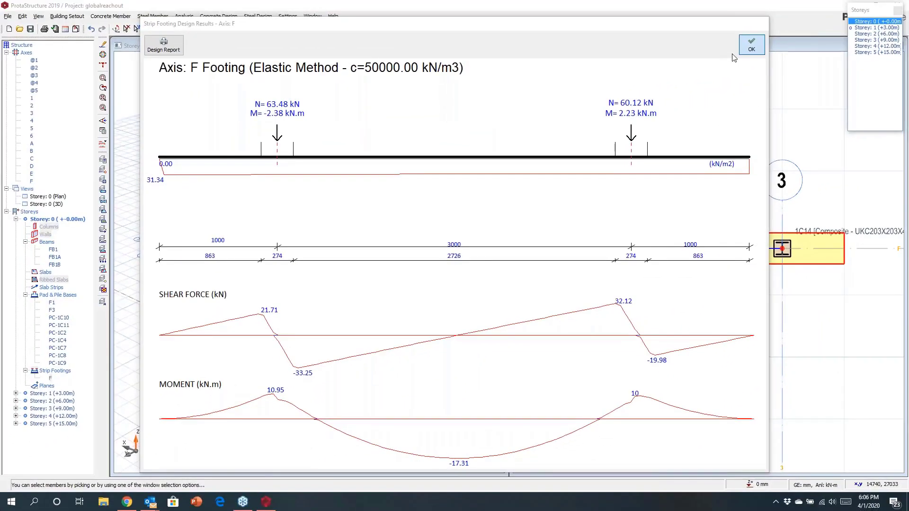
{"action": "left_click", "coordinate": [752, 45]}
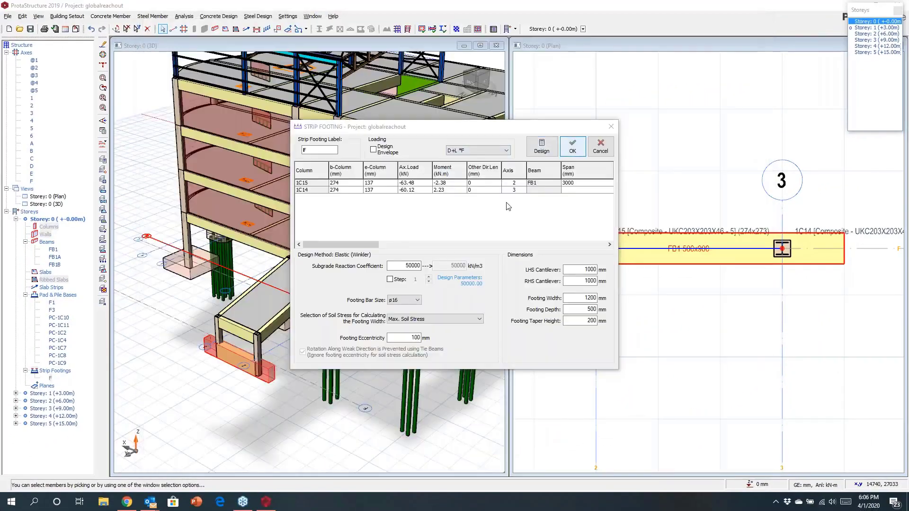
{"action": "left_click", "coordinate": [572, 146]}
Step: Draw a rectangular slab boundary enclosing the walls between axes 2 and 4 and axes B and C
{"action": "scroll", "coordinate": [357, 300], "scroll_direction": "up", "scroll_amount": 10}
{"action": "mouse_move", "coordinate": [357, 301]}
{"action": "middle_mouse_down"}
{"action": "mouse_move", "coordinate": [291, 292]}
{"action": "mouse_move", "coordinate": [412, 290]}
{"action": "middle_mouse_up"}
{"action": "scroll", "coordinate": [687, 256], "scroll_direction": "down", "scroll_amount": 6}
{"action": "middle_click_drag", "start_coordinate": [686, 239], "coordinate": [693, 131]}
{"action": "scroll", "coordinate": [703, 251], "scroll_direction": "up", "scroll_amount": 5}
{"action": "left_click", "coordinate": [306, 29]}
{"action": "left_click", "coordinate": [332, 61]}
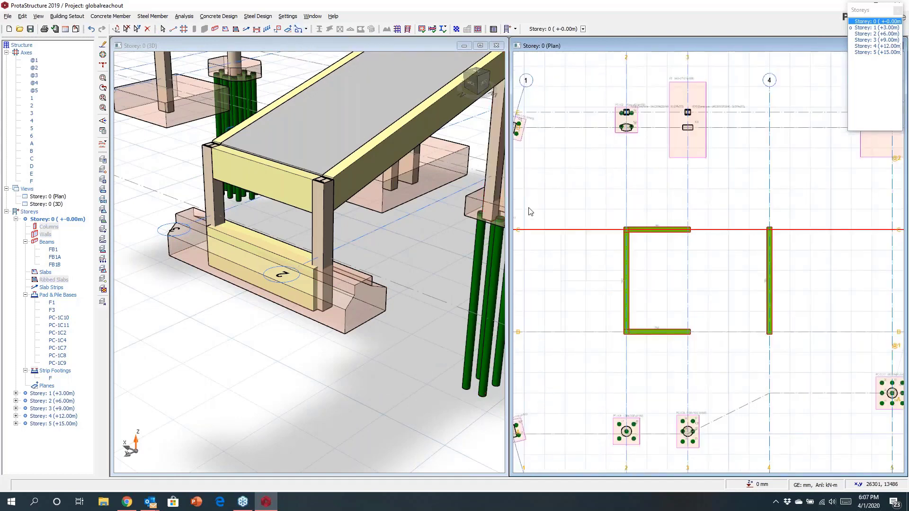
{"action": "left_click", "coordinate": [606, 210]}
{"action": "left_click", "coordinate": [790, 353]}
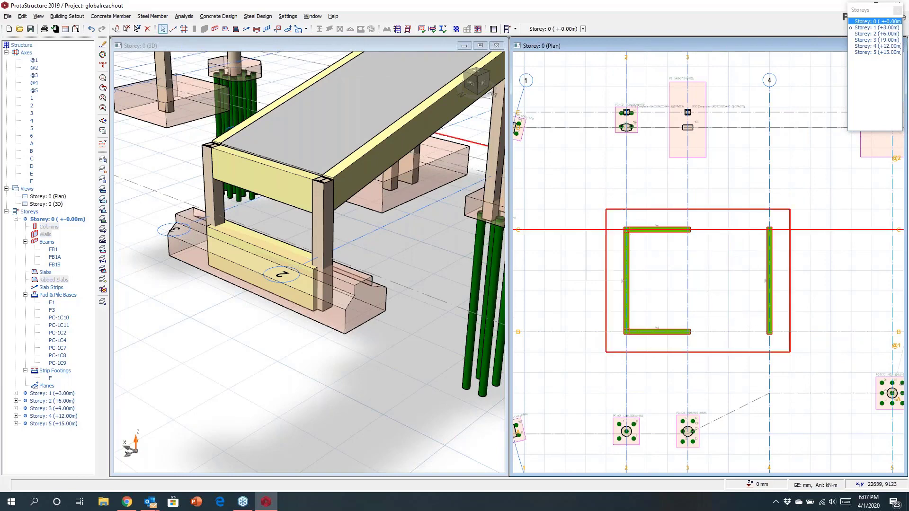
Step: Insert a 500 mm thick foundation slab inside the rectangular boundary around the walls
{"action": "left_click", "coordinate": [235, 30]}
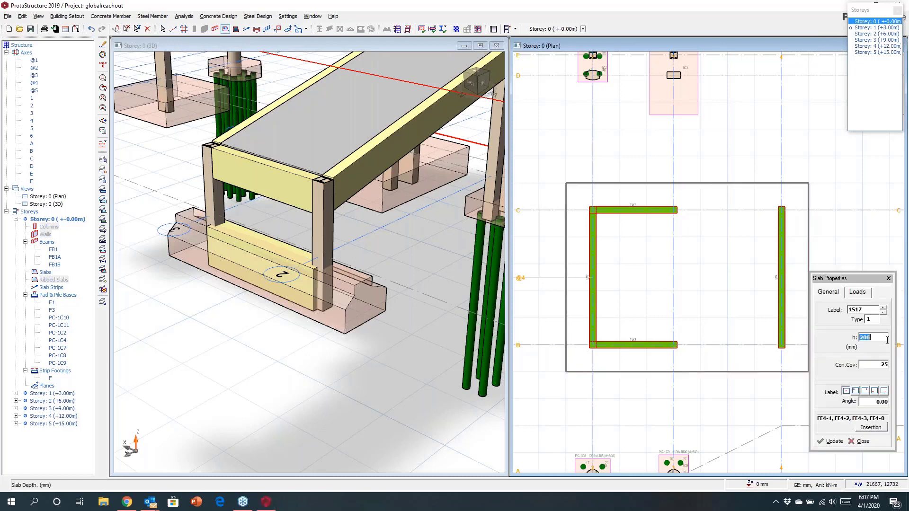
{"action": "type", "text": "500"}
{"action": "left_click", "coordinate": [687, 278]}
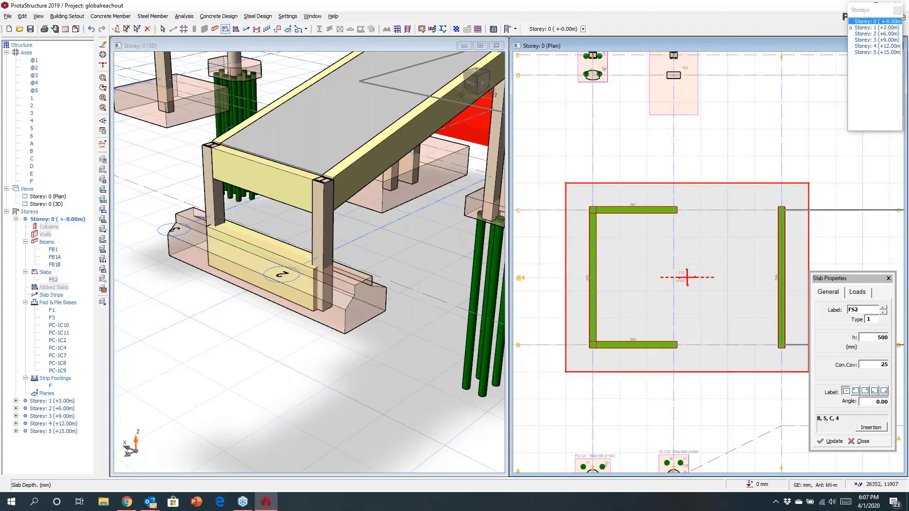
Step: Insert piles under the foundation slab in a hexagonal pattern with 1000 mm spacing, using the slab centre as the reference point
{"action": "left_click", "coordinate": [889, 279]}
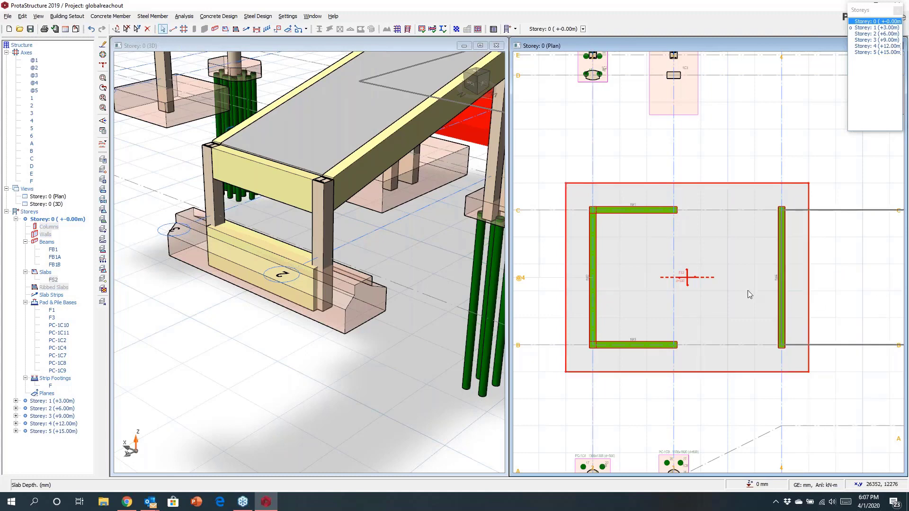
{"action": "scroll", "coordinate": [750, 291], "scroll_direction": "down", "scroll_amount": 1}
{"action": "left_click_drag", "start_coordinate": [593, 192], "coordinate": [830, 381]}
{"action": "right_click", "coordinate": [670, 282]}
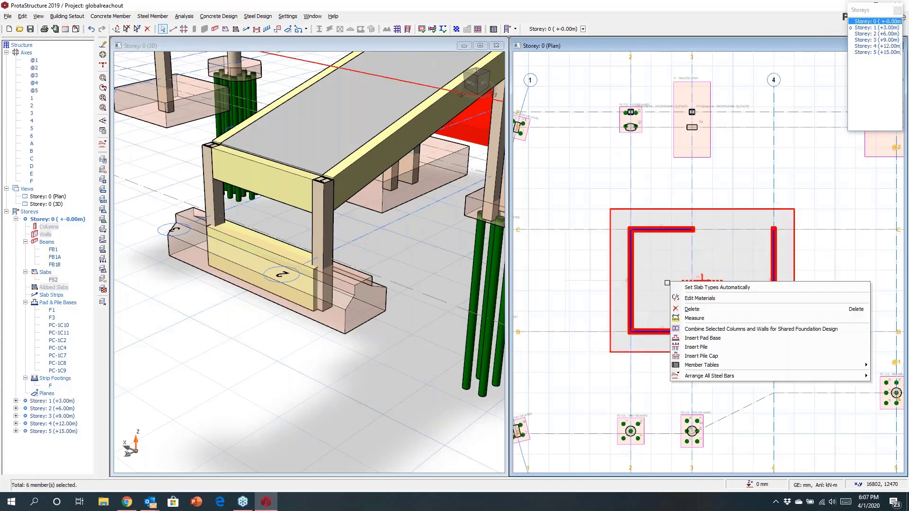
{"action": "left_click", "coordinate": [702, 349]}
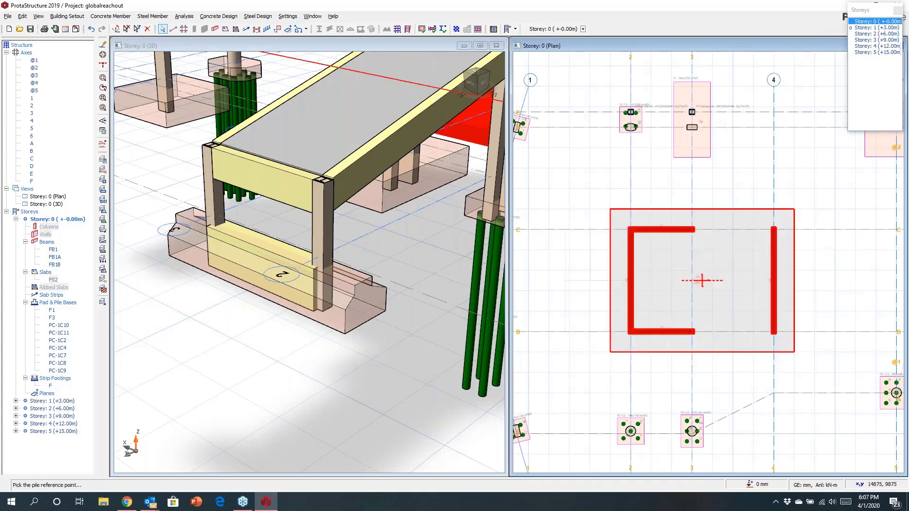
{"action": "left_click", "coordinate": [702, 281]}
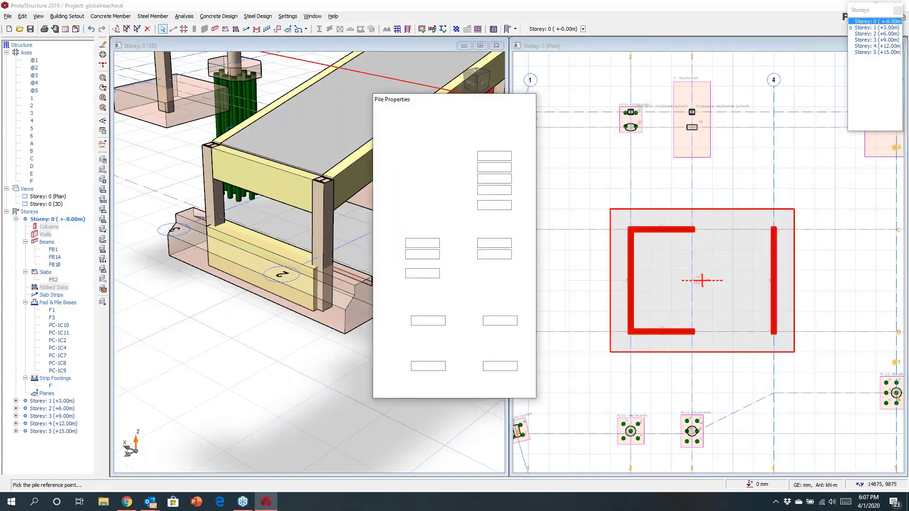
{"action": "left_click", "coordinate": [475, 290]}
{"action": "left_click_drag", "start_coordinate": [497, 245], "coordinate": [517, 247]}
{"action": "type", "text": "1000"}
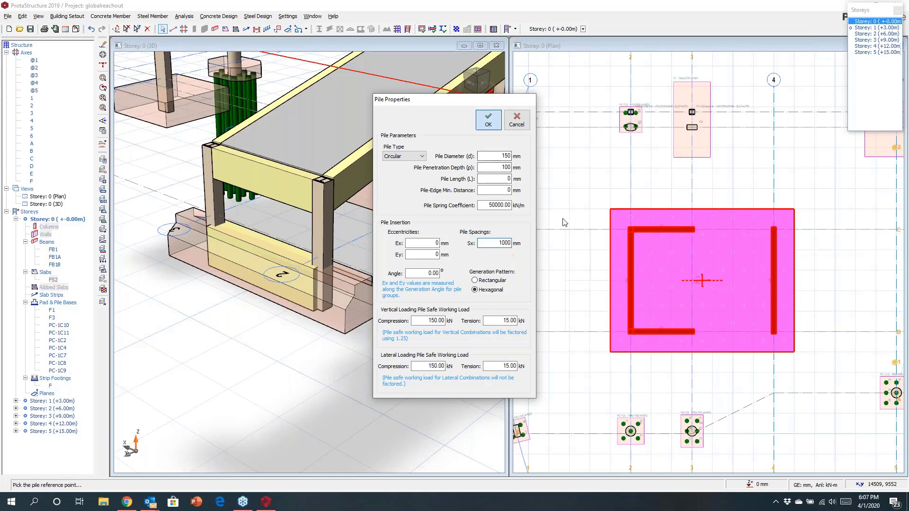
{"action": "left_click", "coordinate": [639, 264]}
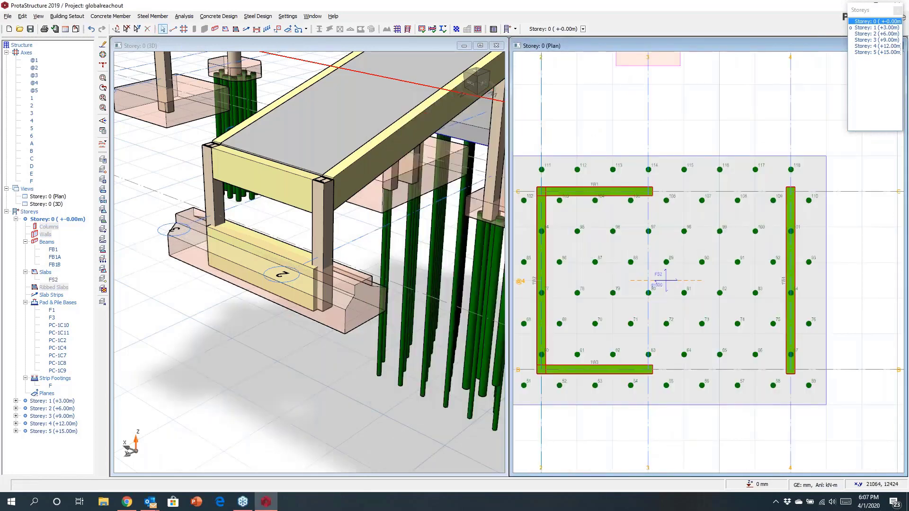
Step: Delete the group of piles in the middle of the foundation slab, between the walls
{"action": "scroll", "coordinate": [638, 249], "scroll_direction": "down", "scroll_amount": 2}
{"action": "left_click_drag", "start_coordinate": [610, 226], "coordinate": [705, 315]}
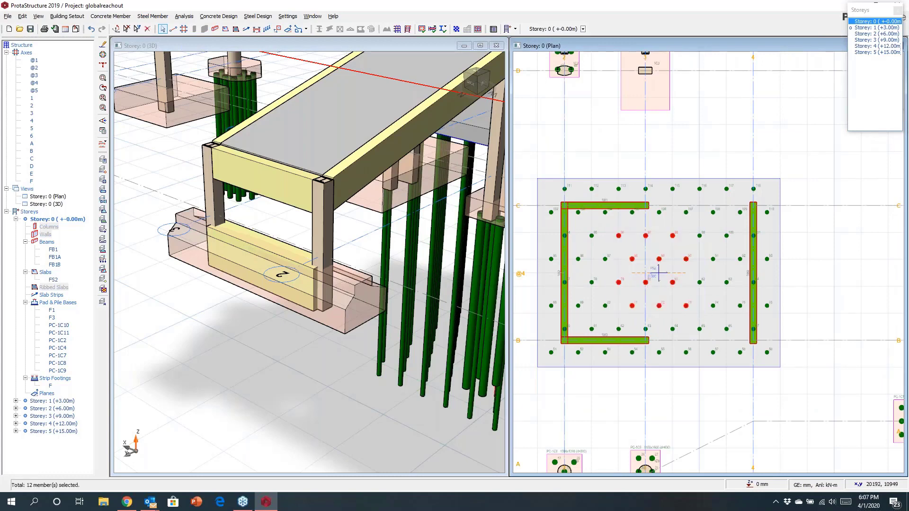
{"action": "key", "text": "Delete"}
{"action": "left_click", "coordinate": [493, 153]}
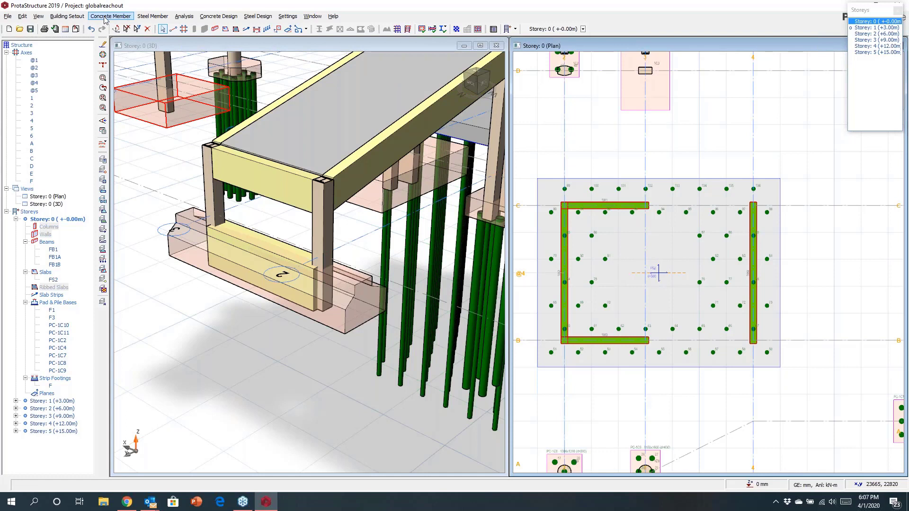
{"action": "left_click", "coordinate": [184, 17]}
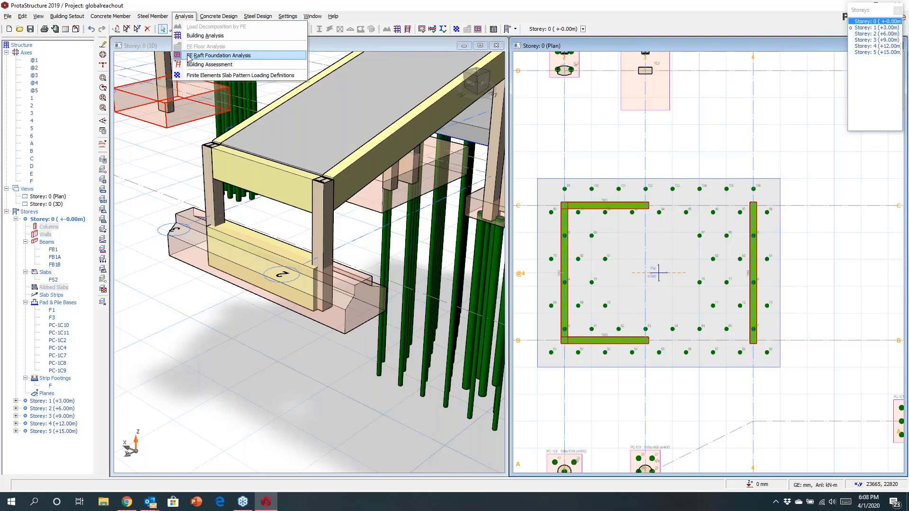
{"action": "left_click", "coordinate": [218, 16]}
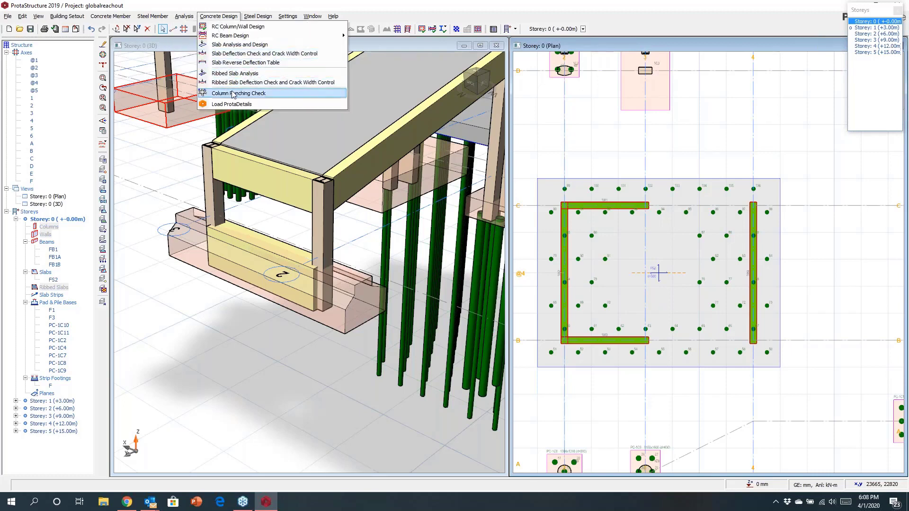
{"action": "left_click", "coordinate": [627, 145]}
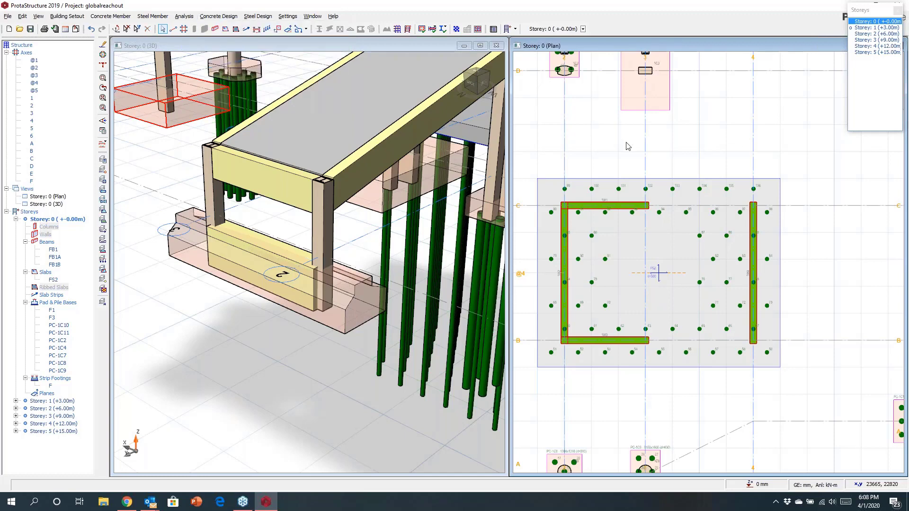
{"action": "scroll", "coordinate": [627, 144], "scroll_direction": "down", "scroll_amount": 5}
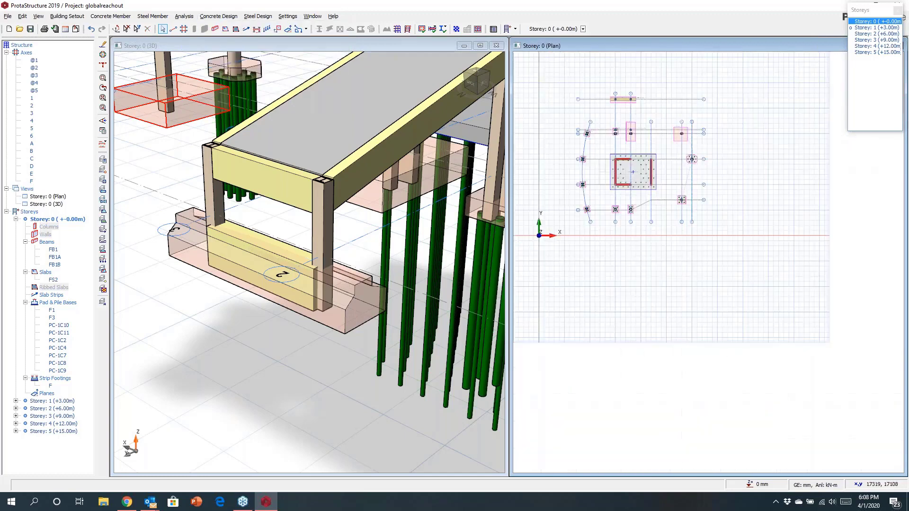
{"action": "scroll", "coordinate": [716, 202], "scroll_direction": "up", "scroll_amount": 1}
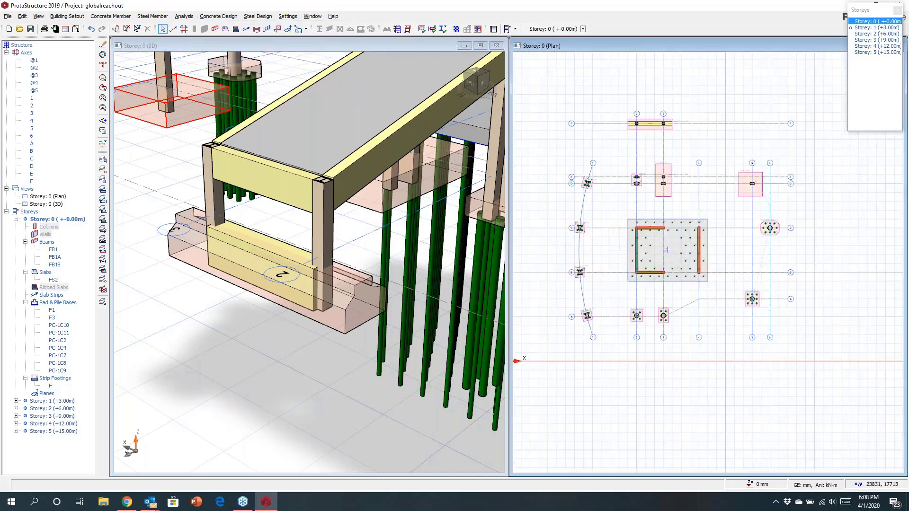